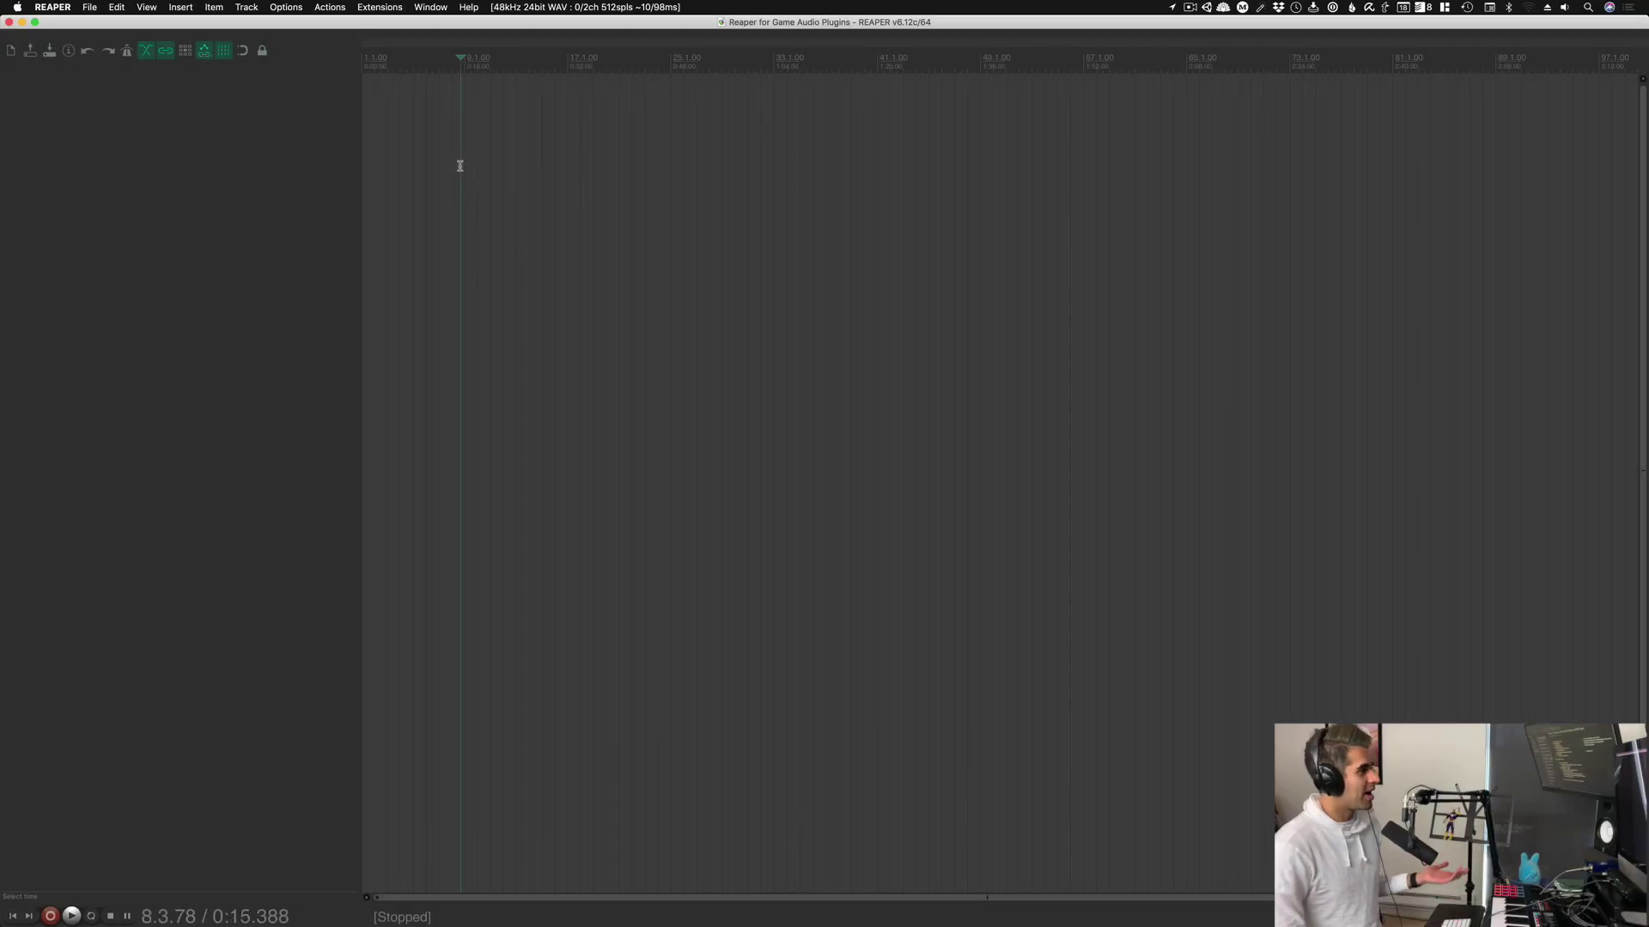
Step: Return to the start of the project and add three new tracks
key("Home")
key("super+t")
key("super+t")
key("super+t")
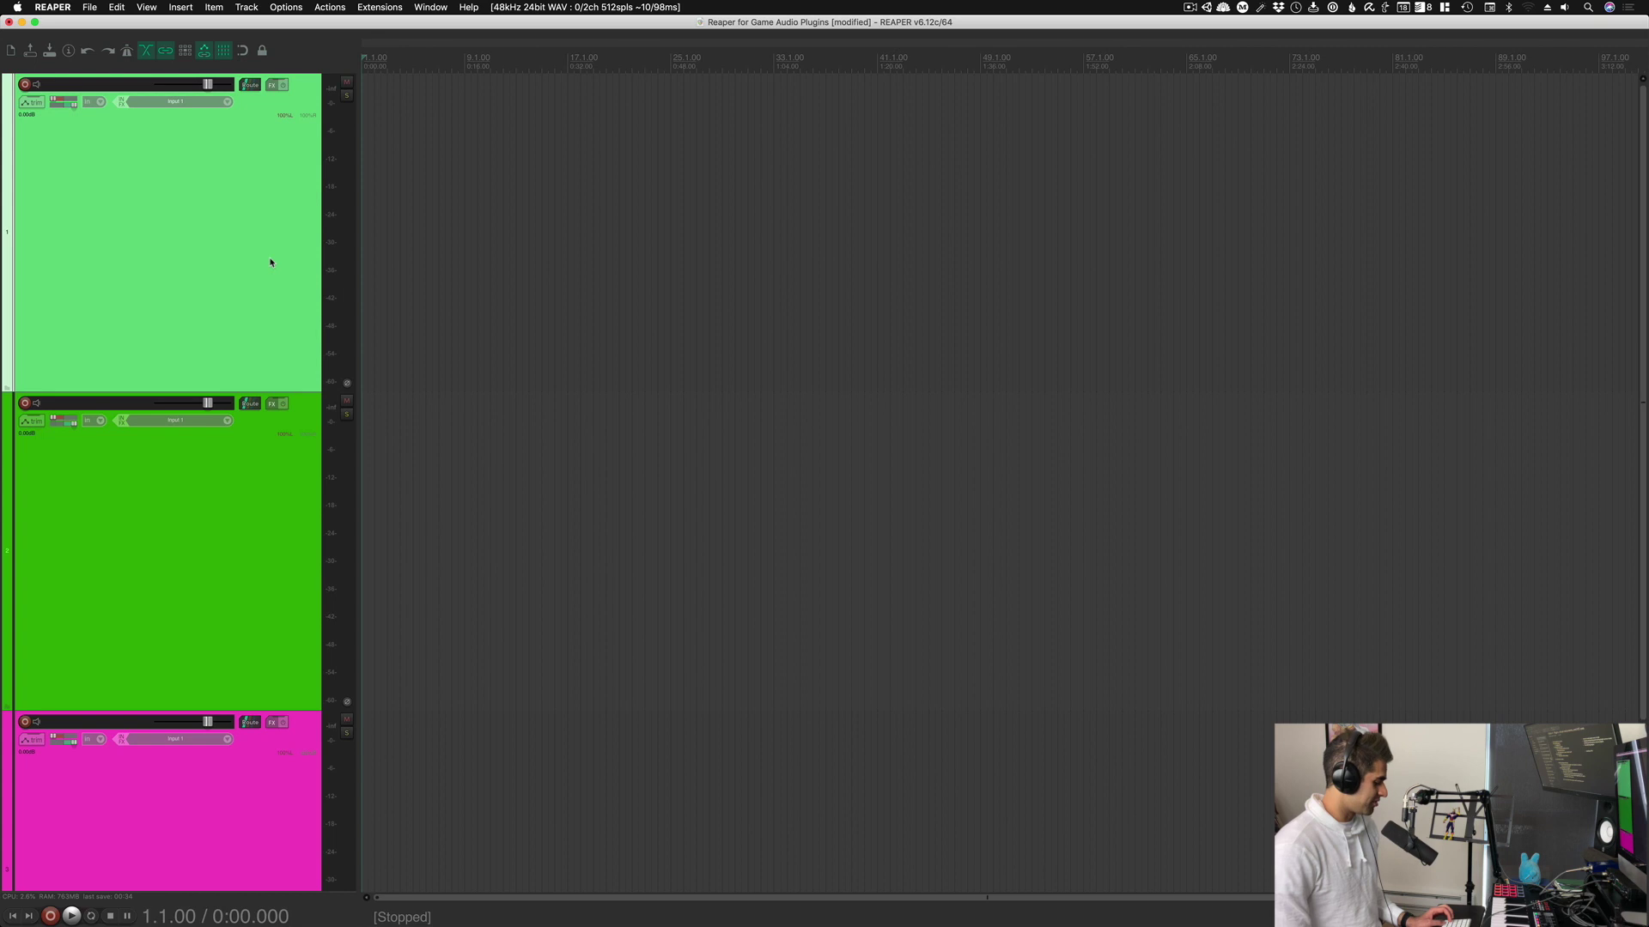
Step: Open the Media Explorer and place one sound effect from the library on each of the three tracks
key("super+alt+x")
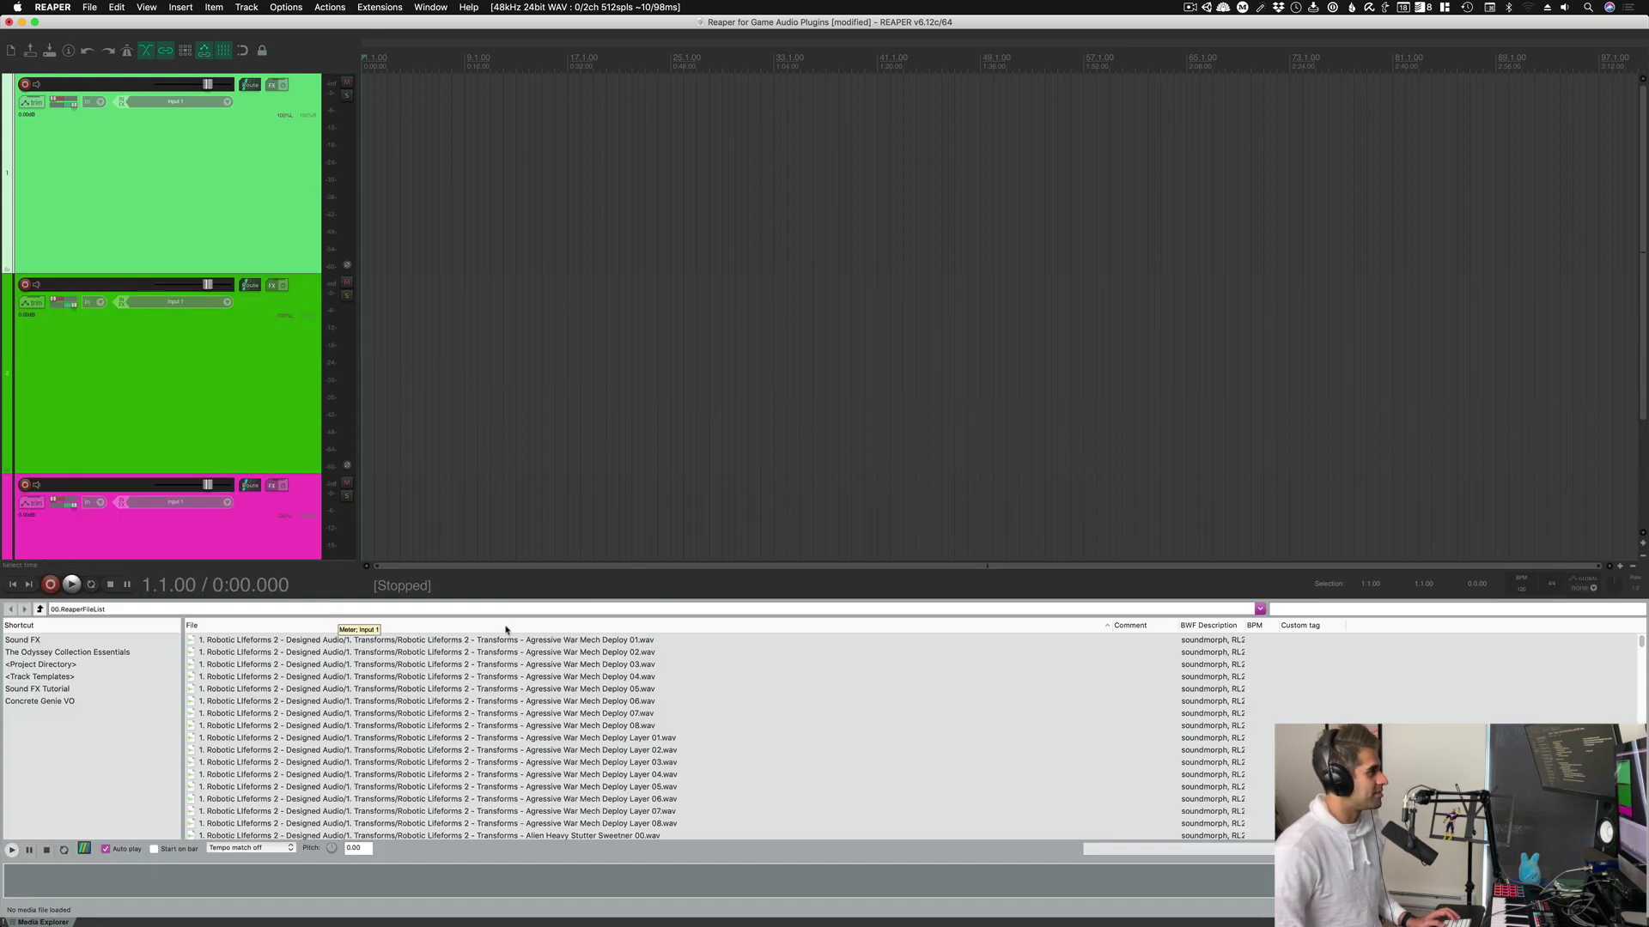
scroll(517, 807, "down", 10)
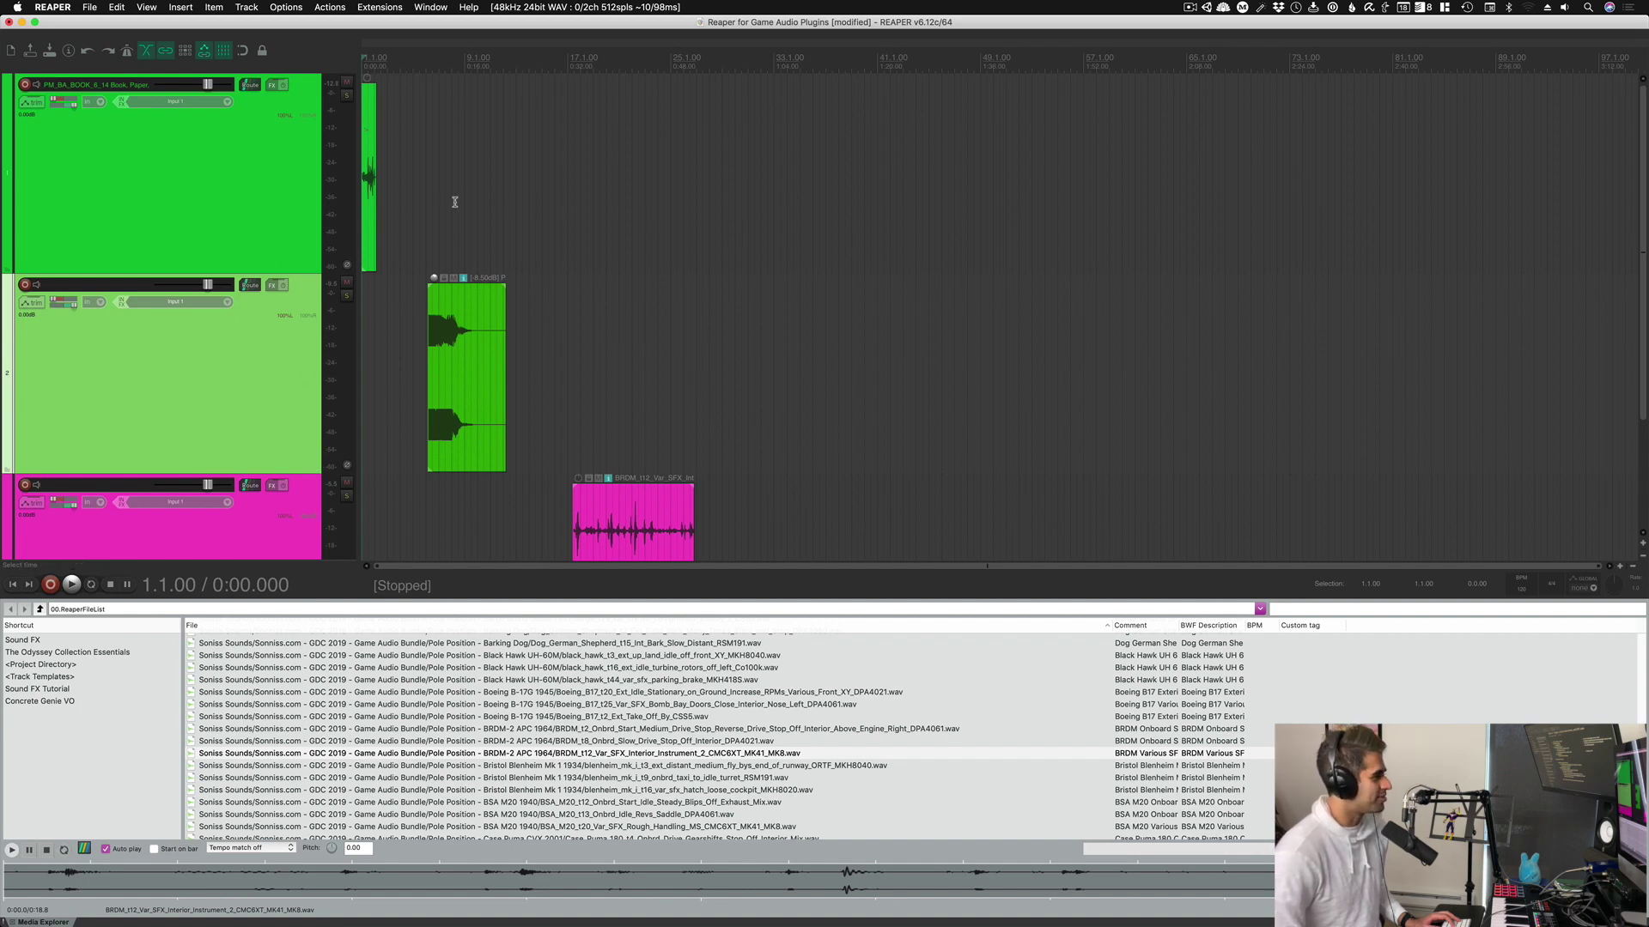
Step: Play back the sound on each of the three tracks in turn, starting with the page-turn sound on track 1
key("space")
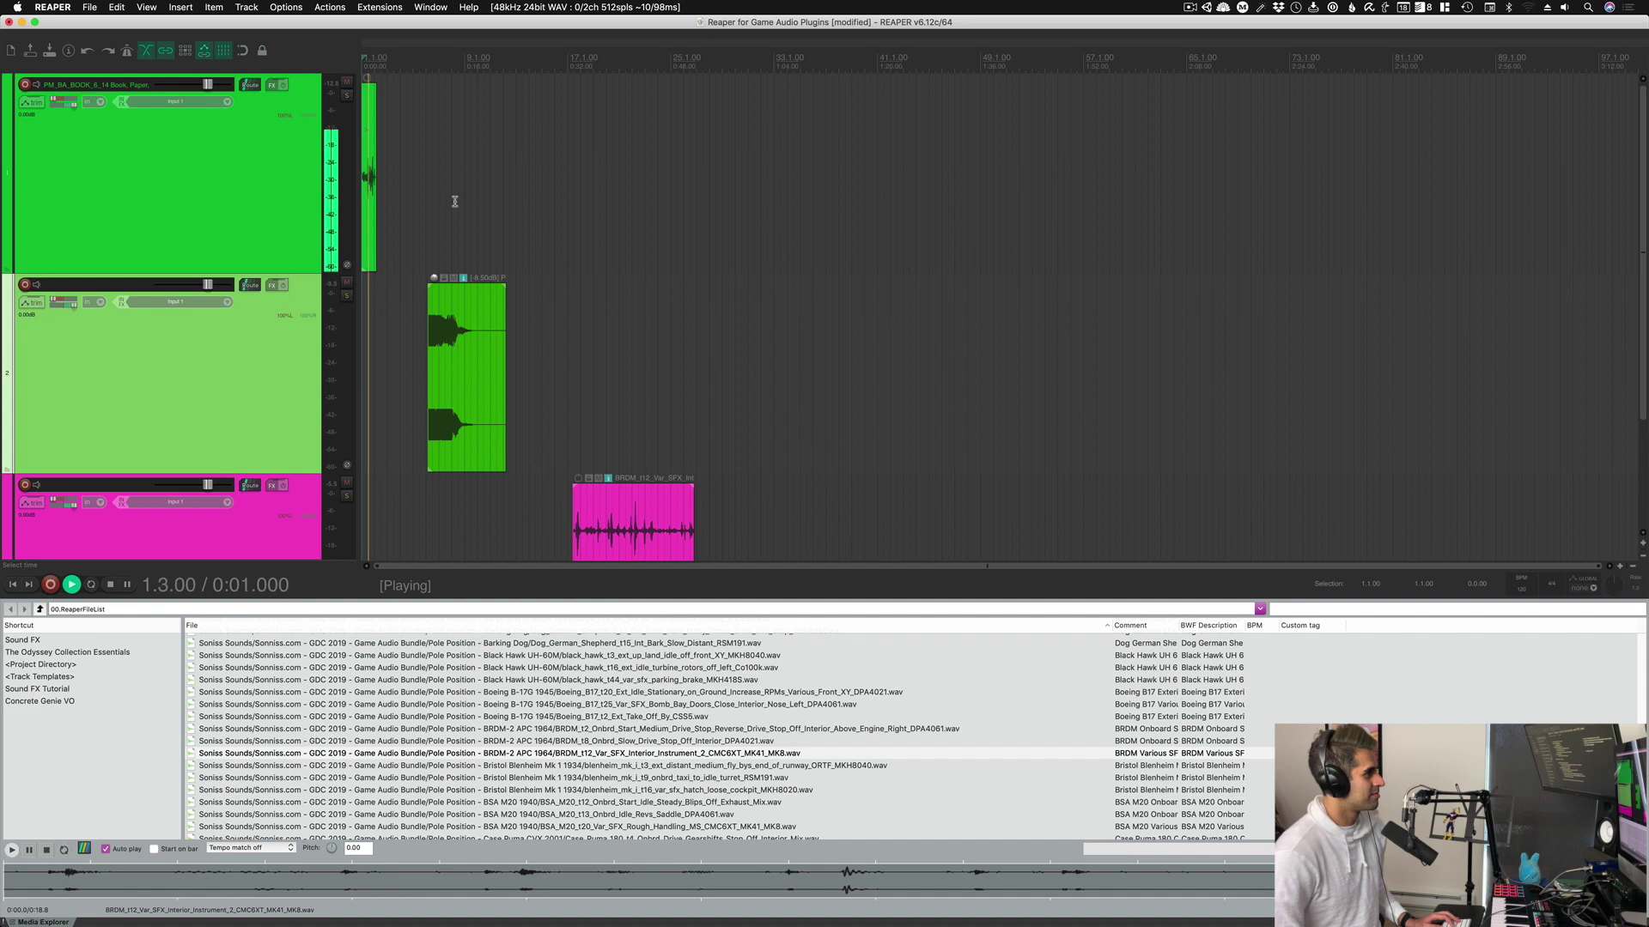
key("space")
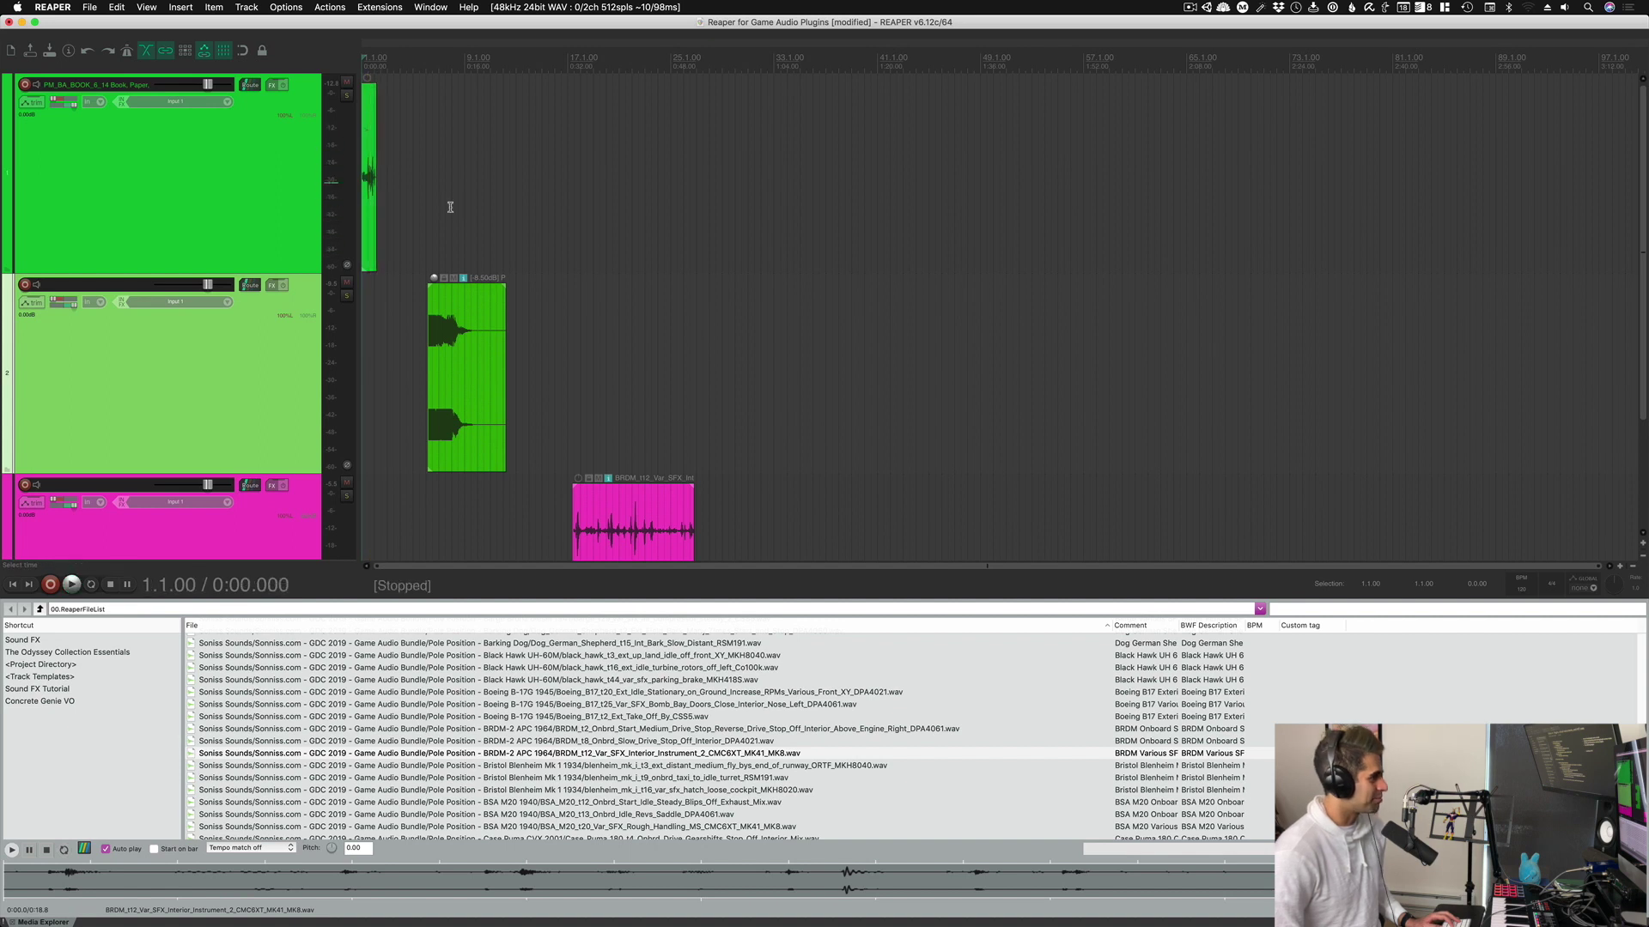
left_click(432, 216)
key("space")
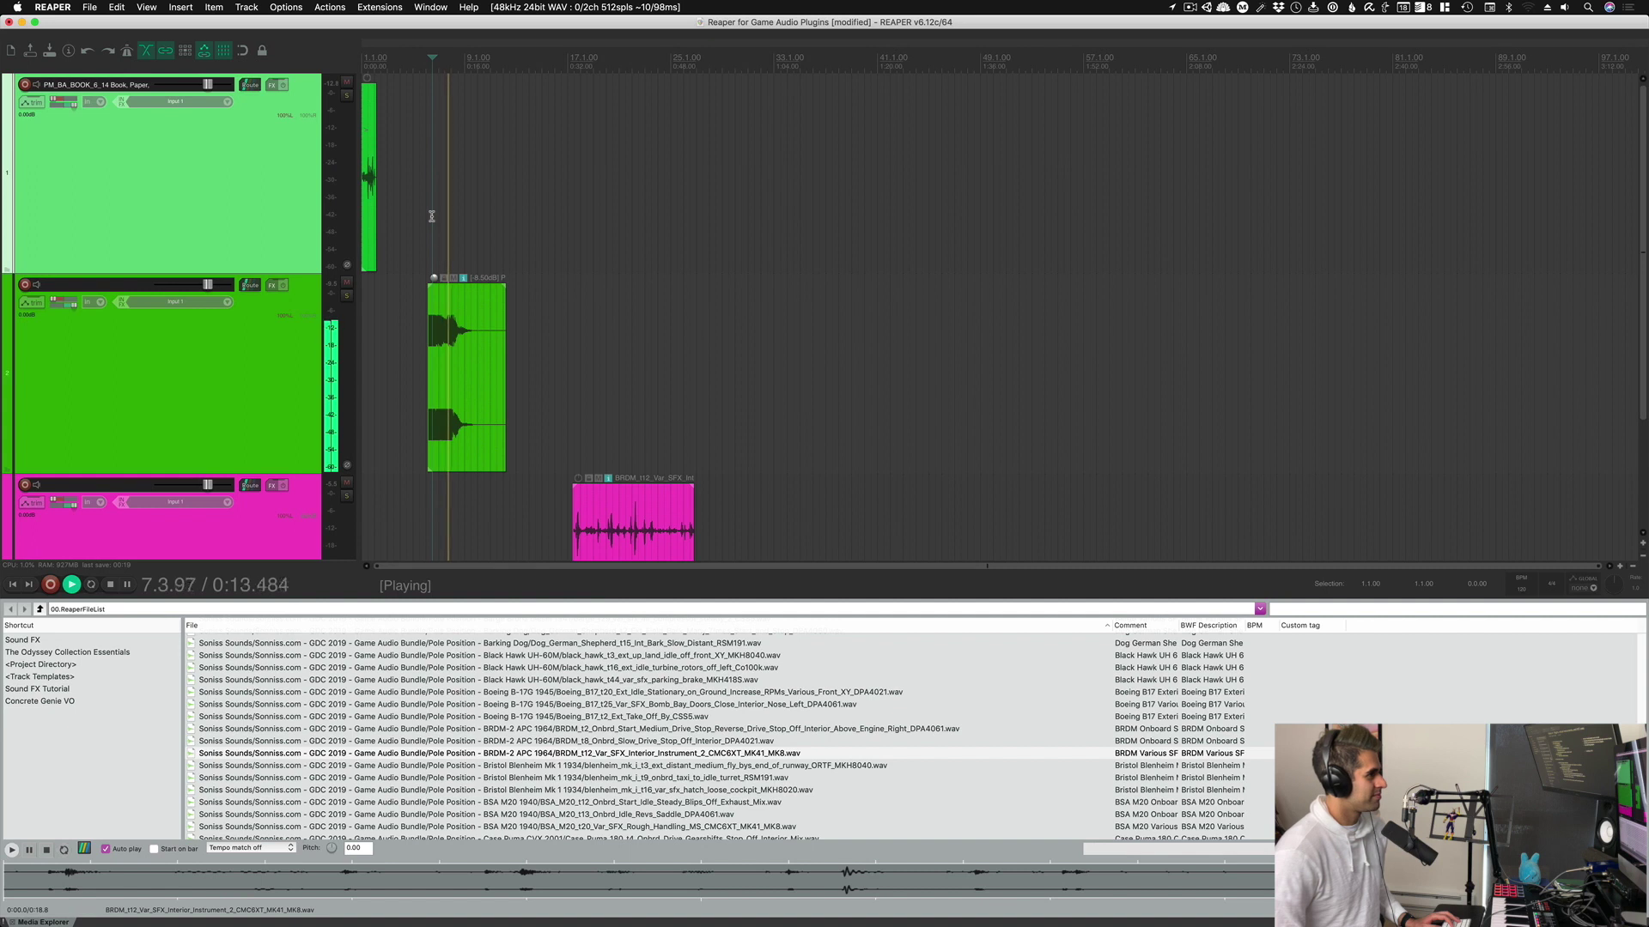
key("space")
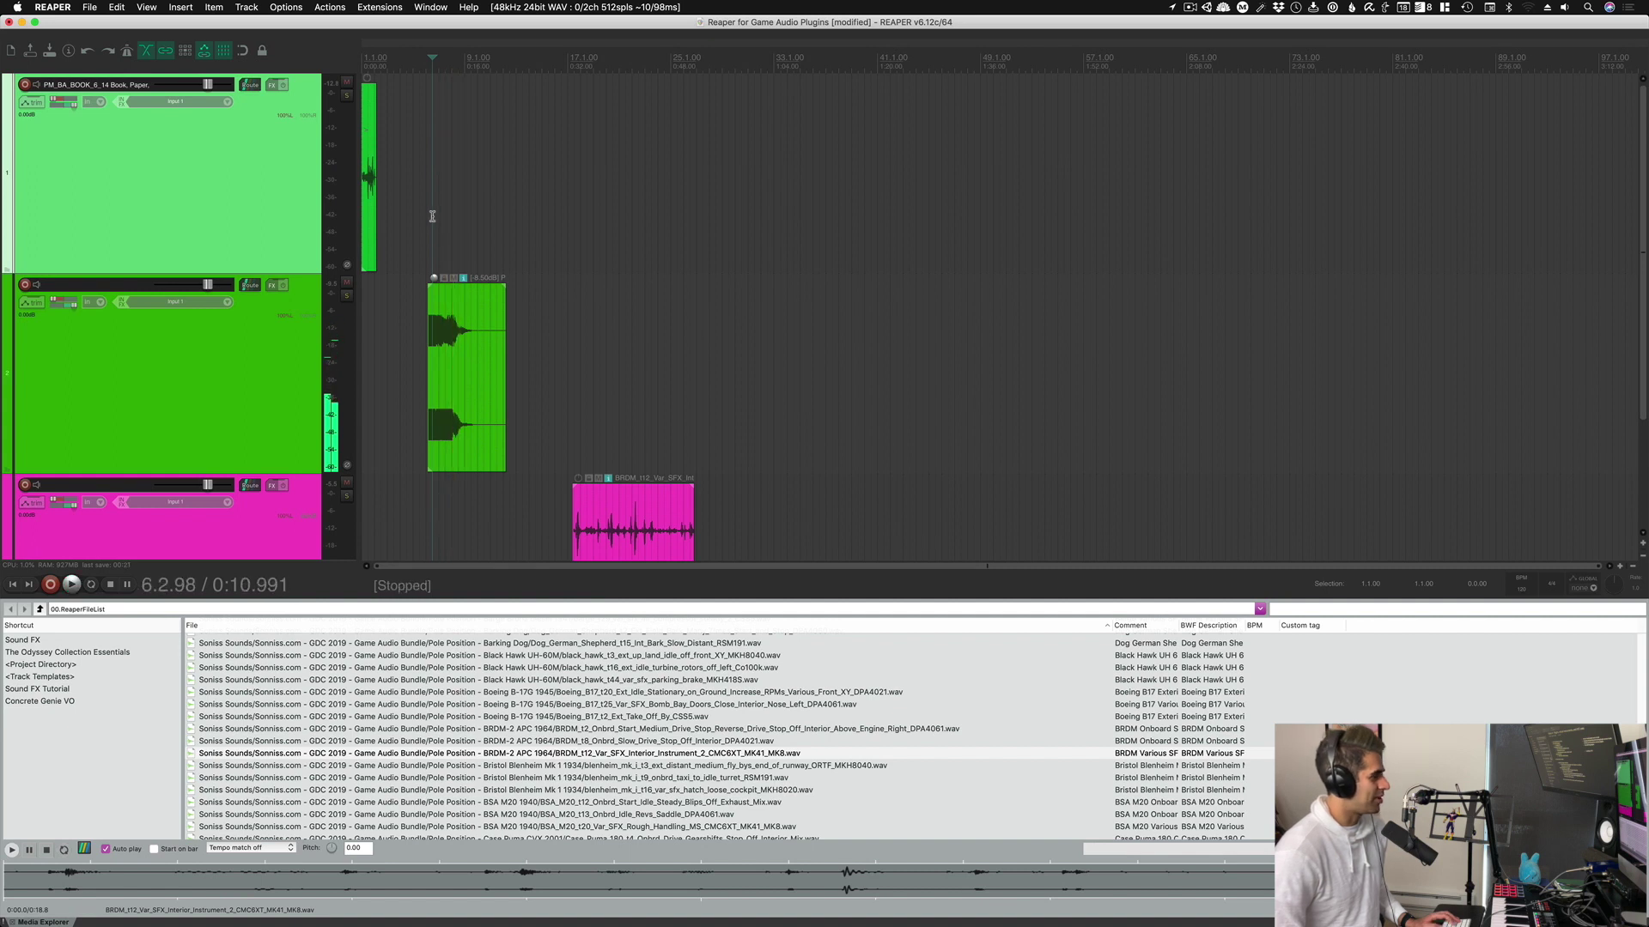
left_click(583, 393)
key("space")
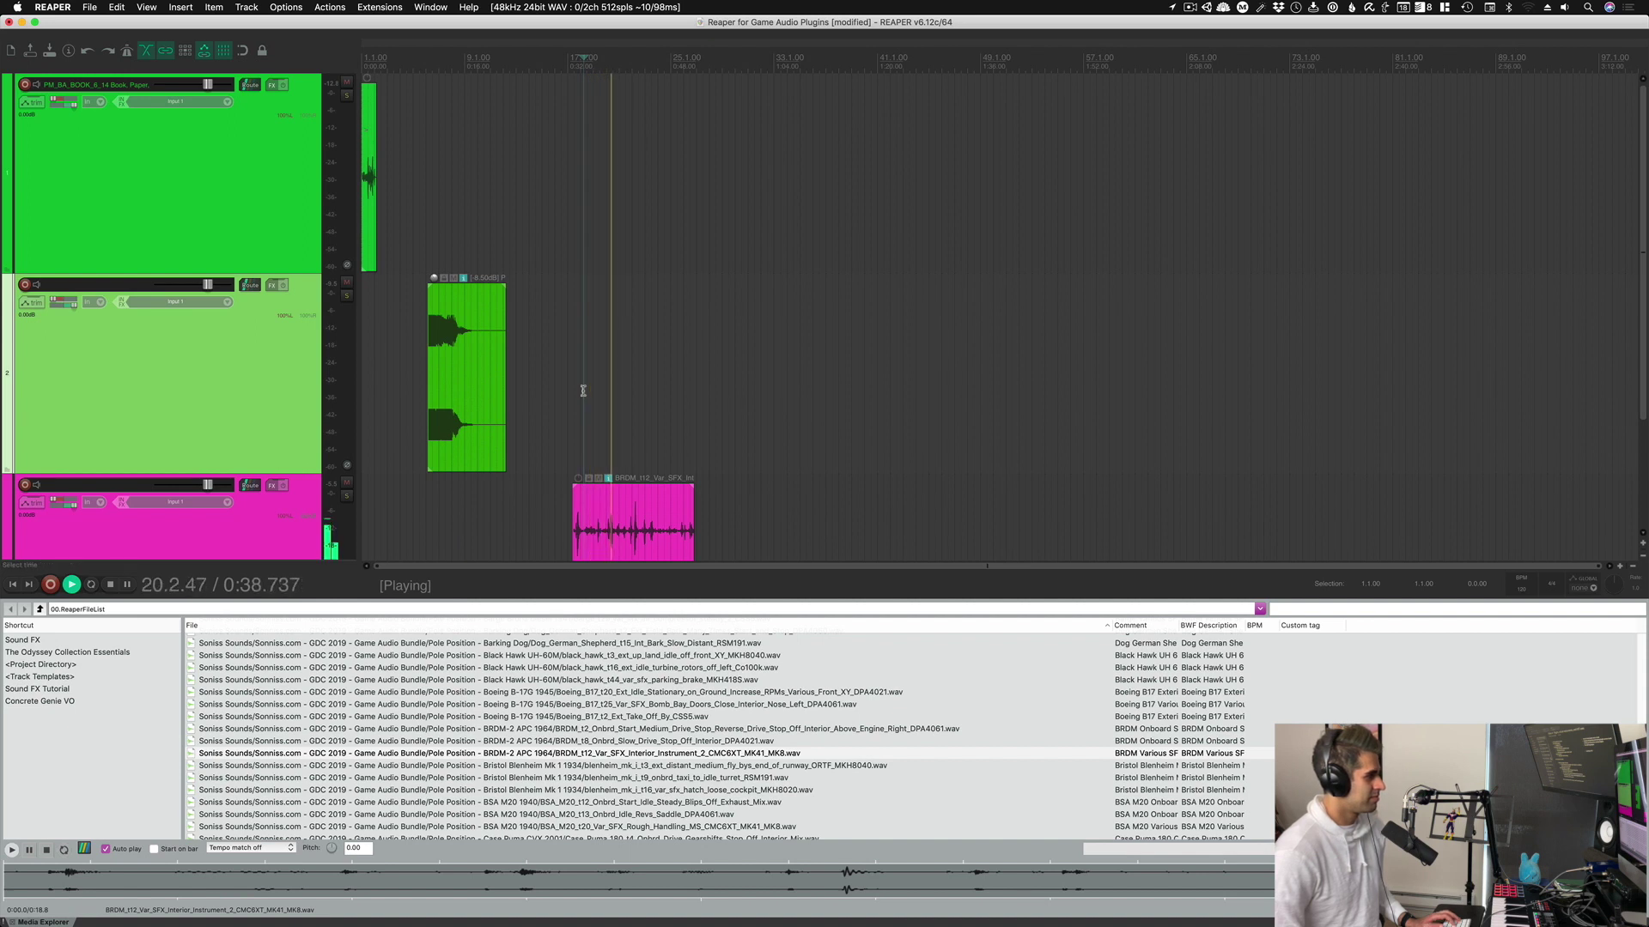
key("space")
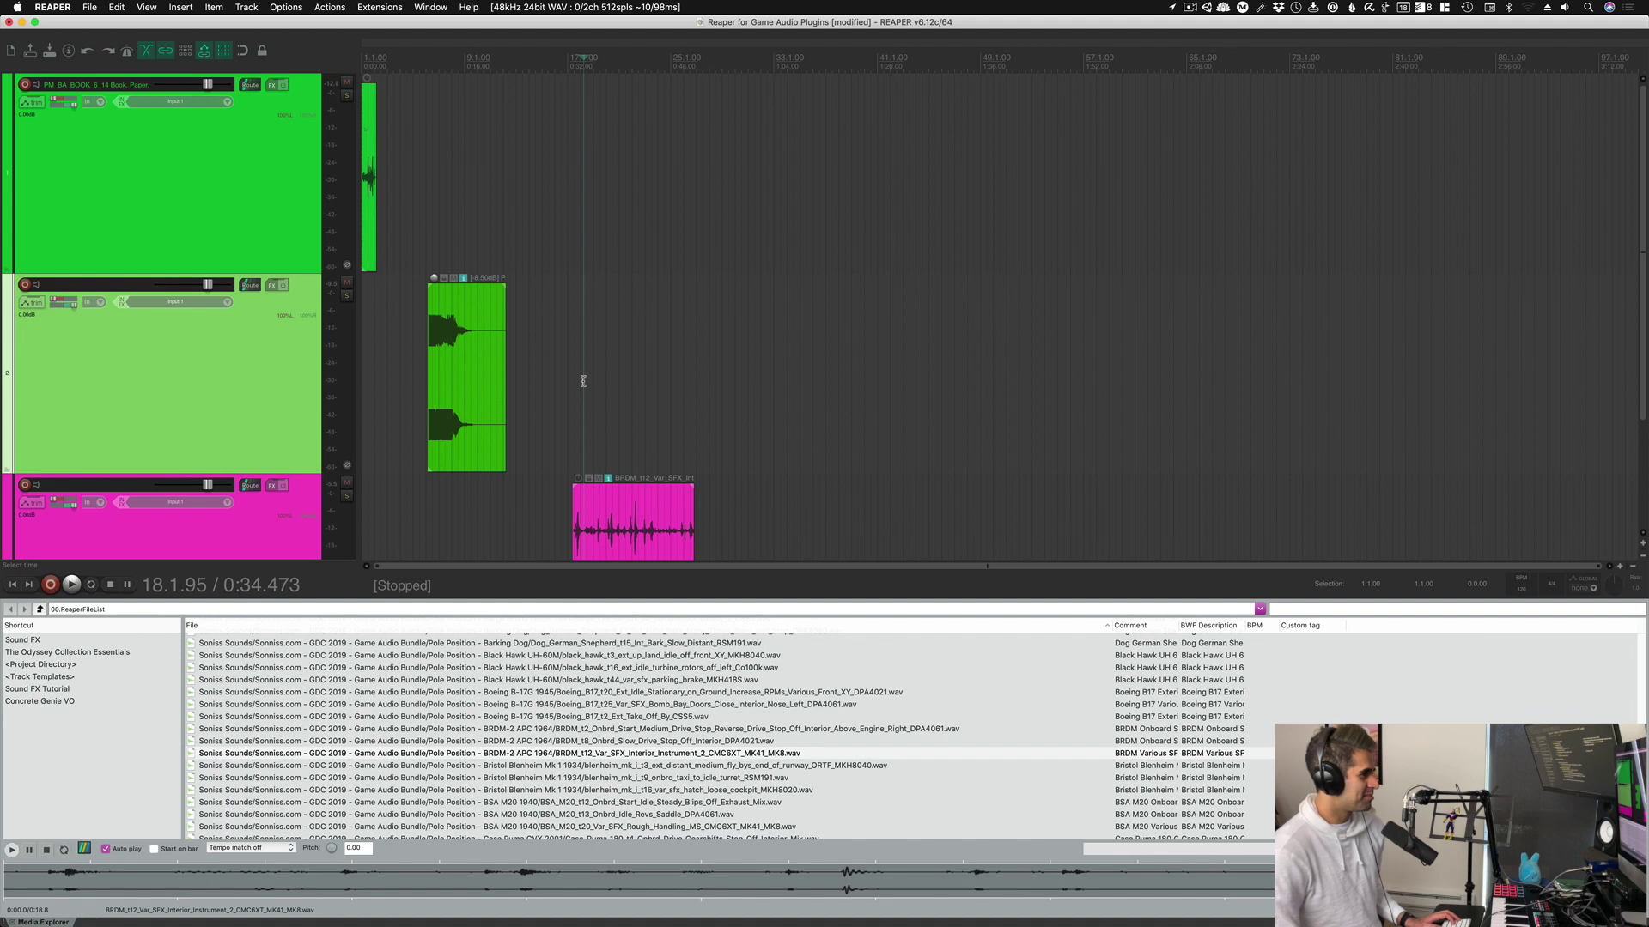
scroll(644, 293, "down", 2)
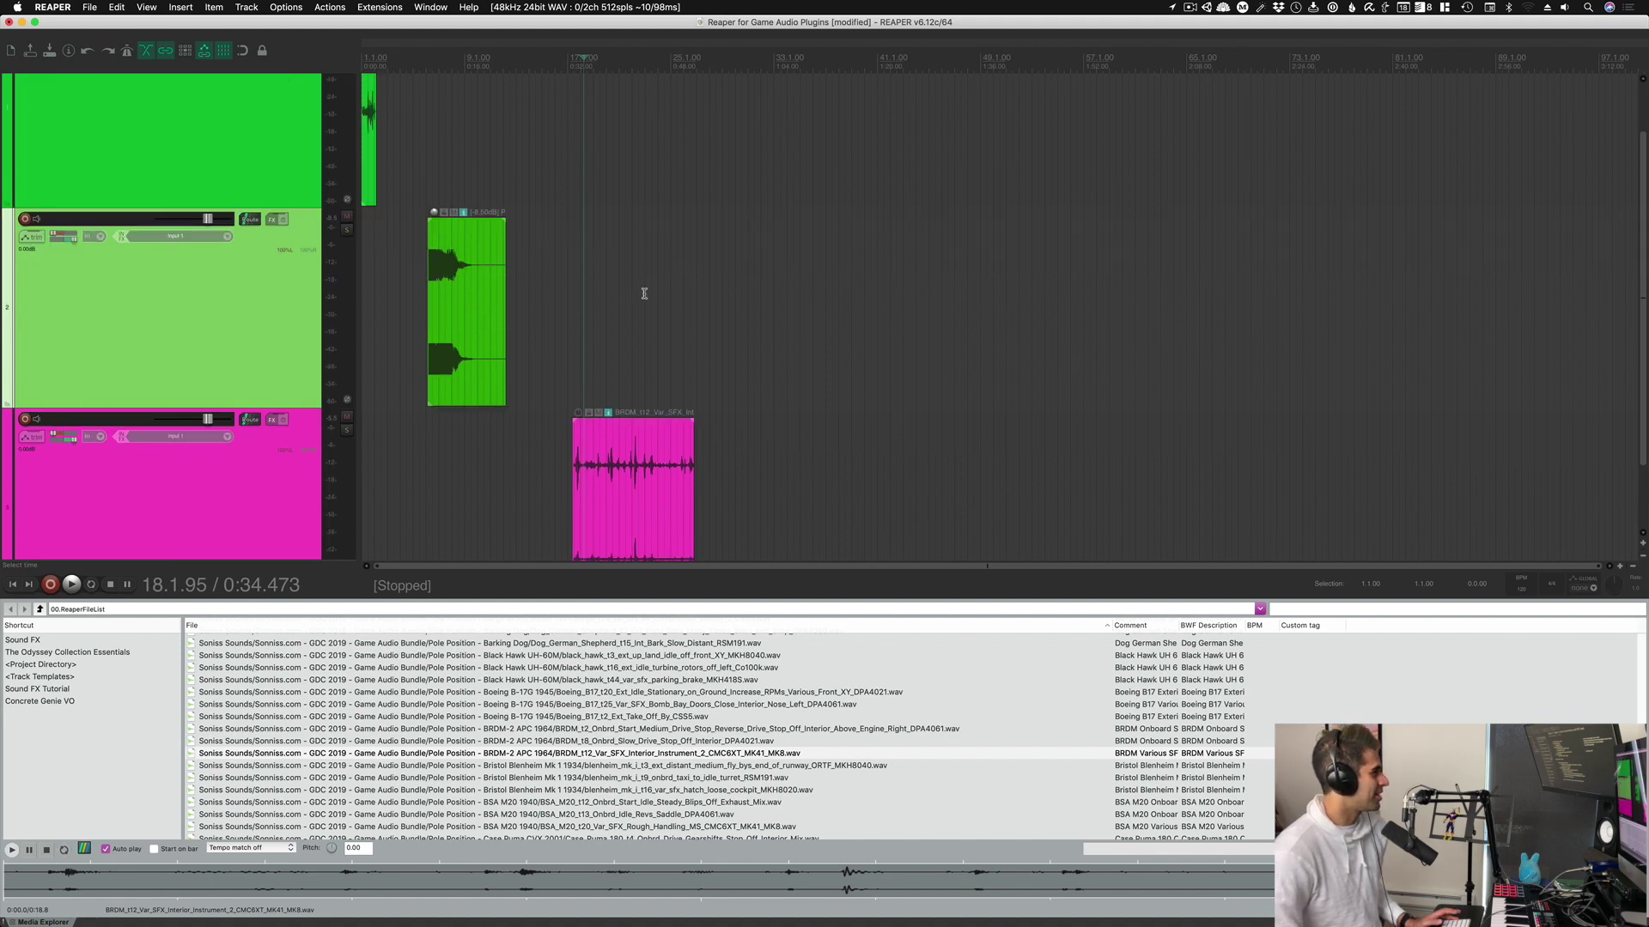
scroll(520, 334, "up", 2)
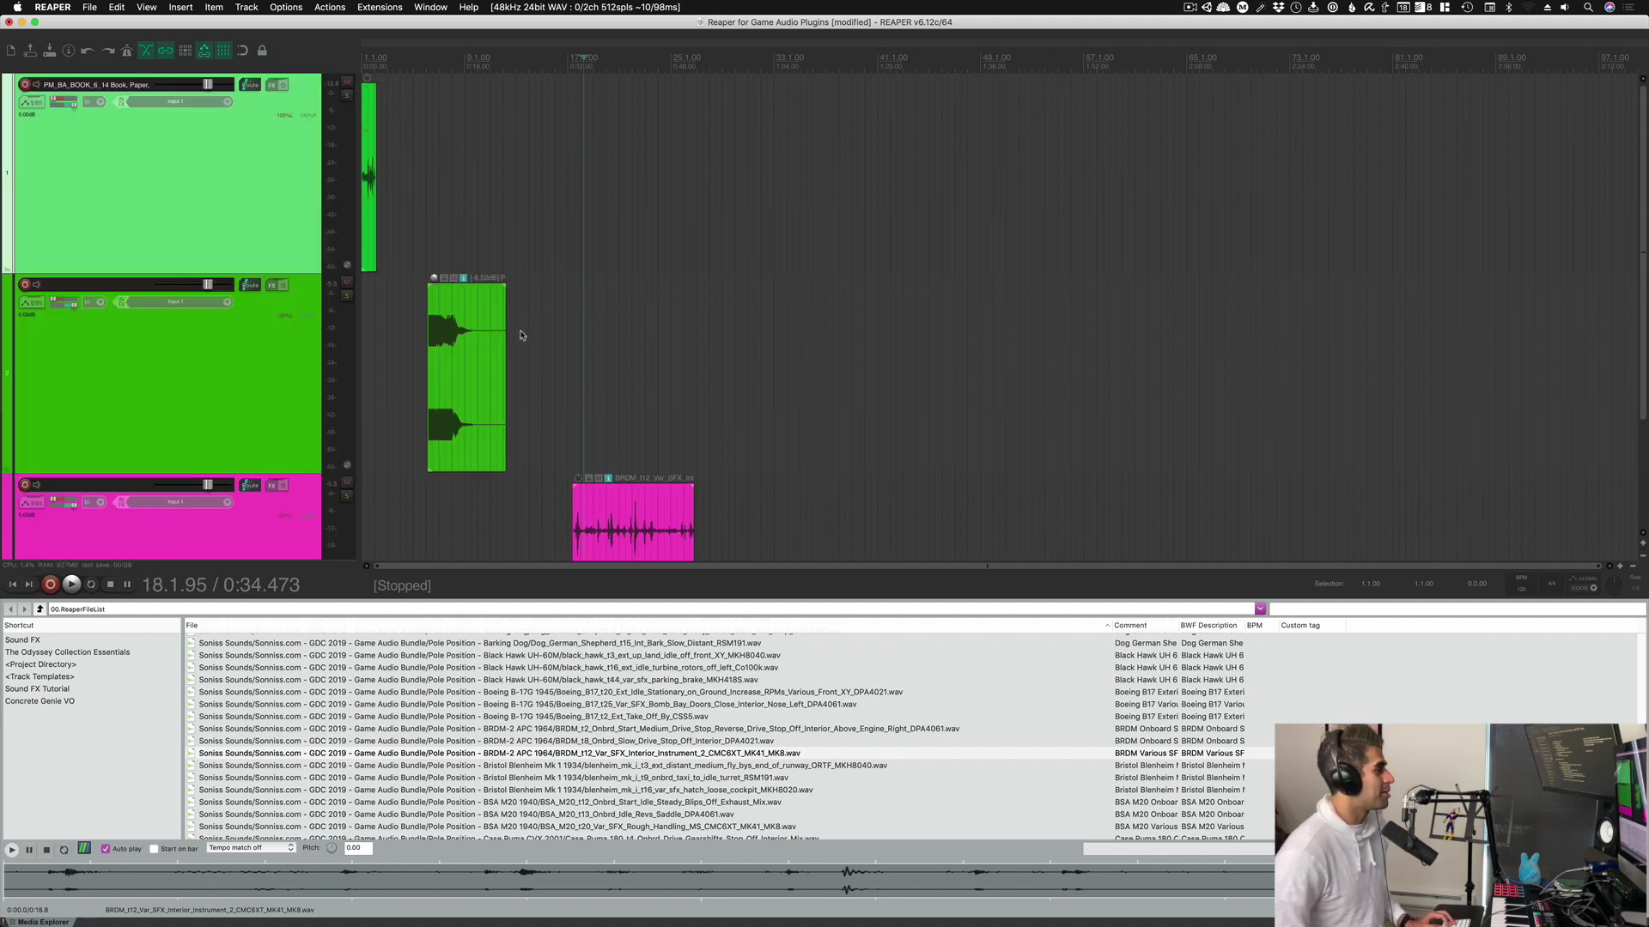
Step: Show the mixer and open the FX browser for track 1
key("super+m")
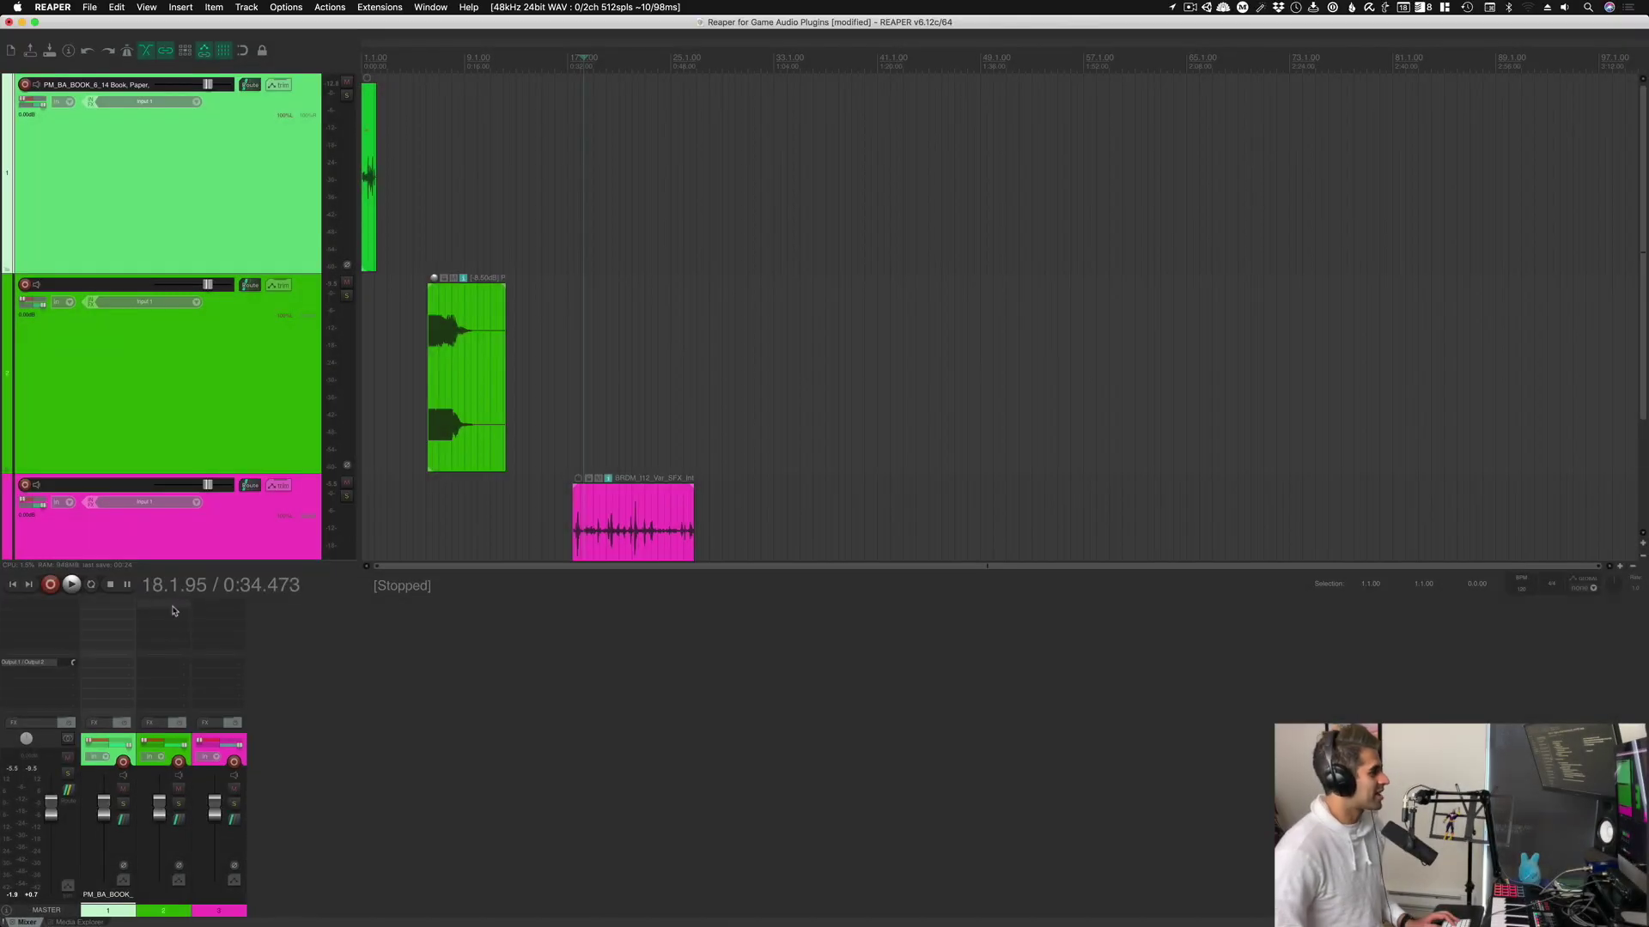
left_click(112, 613)
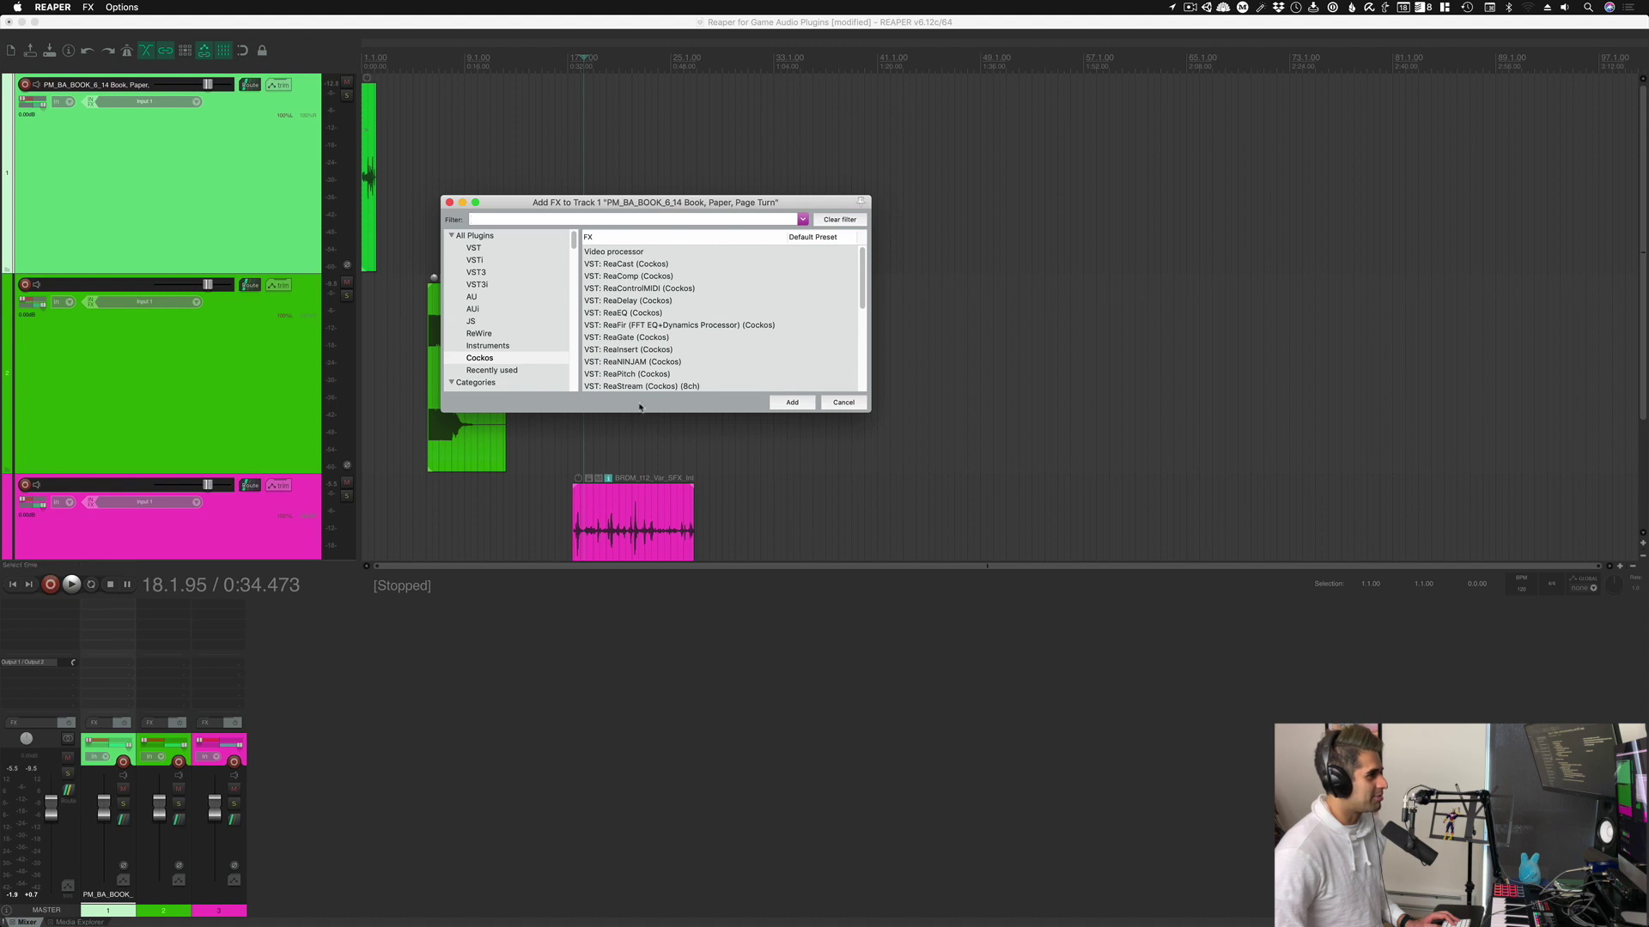
Step: Look through the plugin categories and compare the VST, AU and VST3 plugin lists
scroll(499, 309, "down", 6)
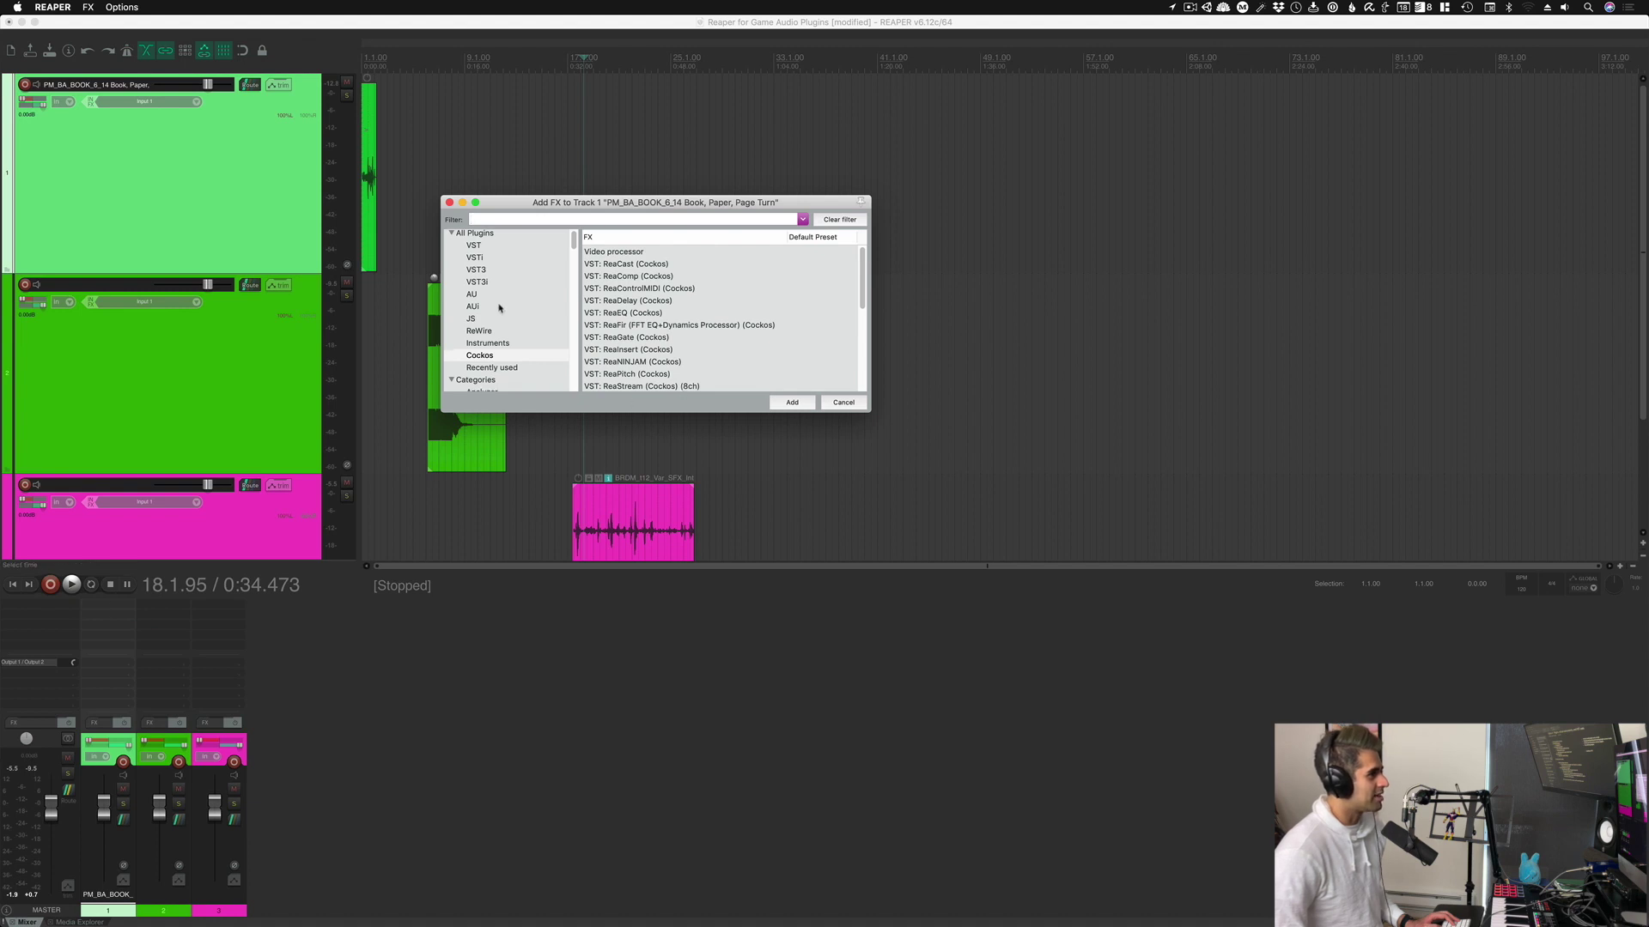
scroll(425, 276, "down", 10)
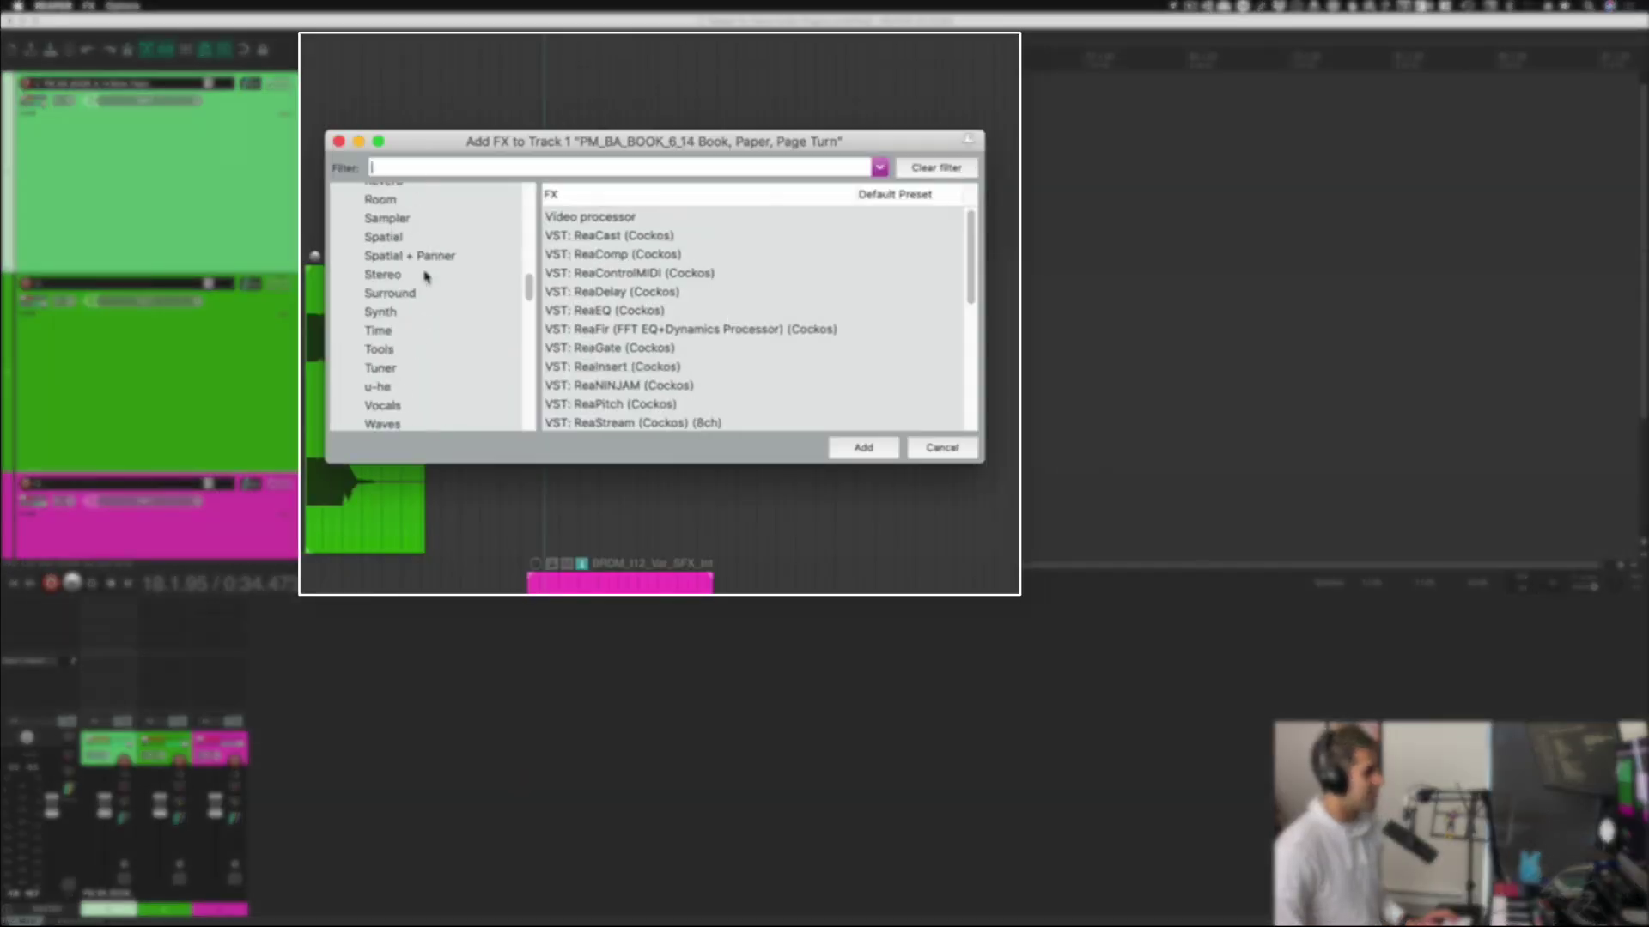
scroll(429, 274, "up", 12)
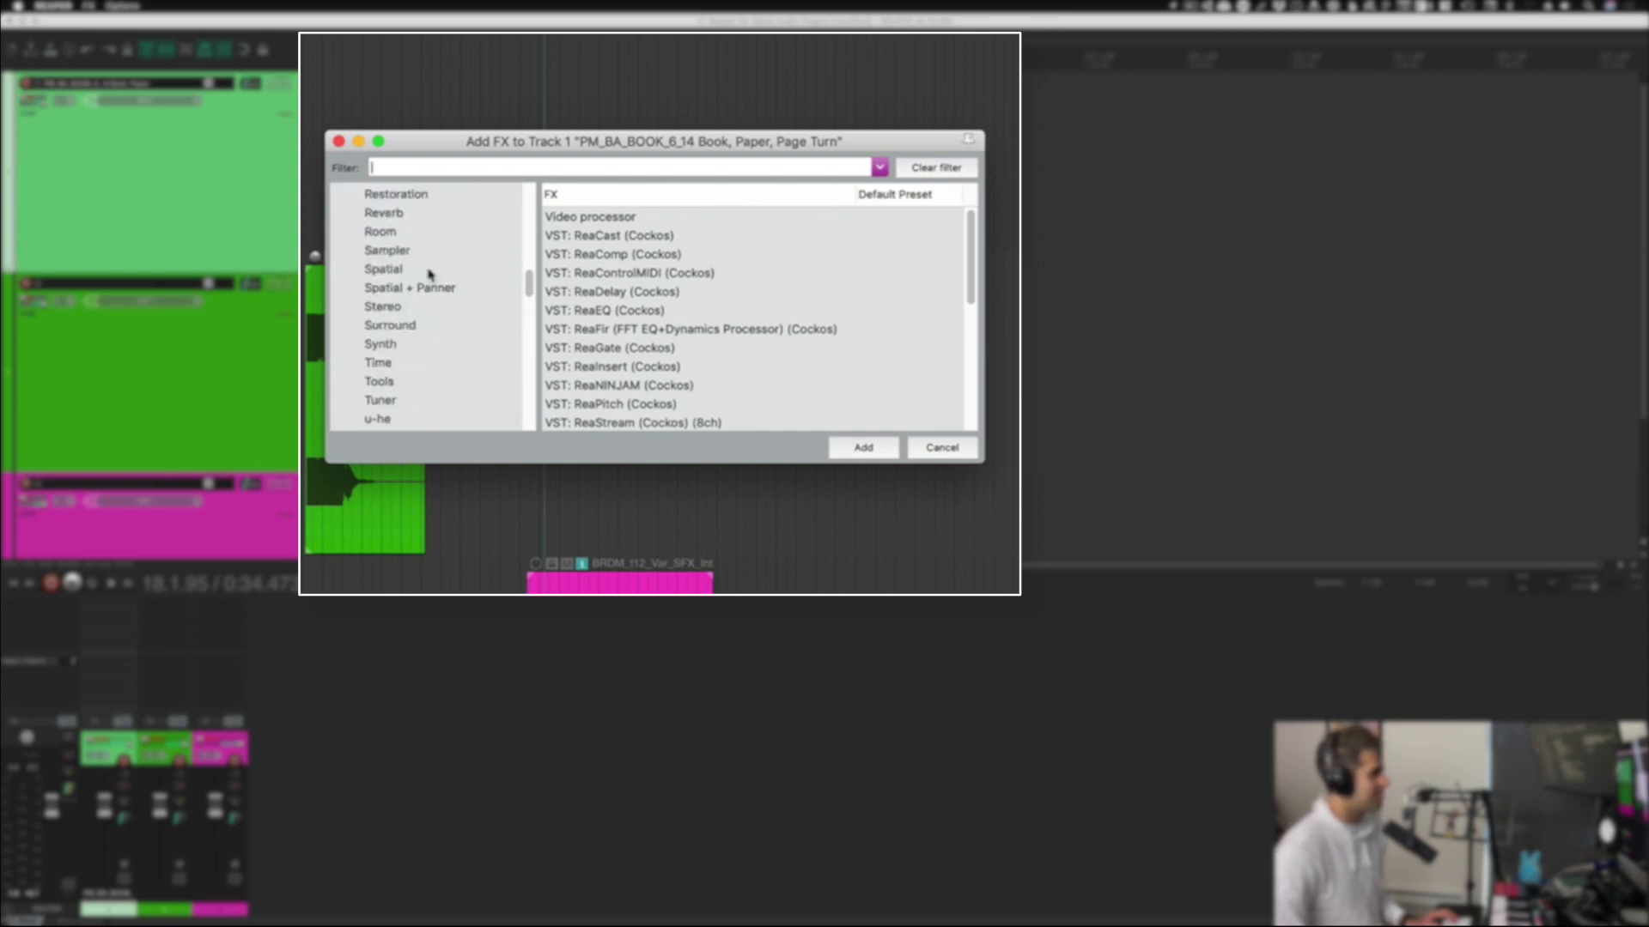
scroll(429, 276, "up", 3)
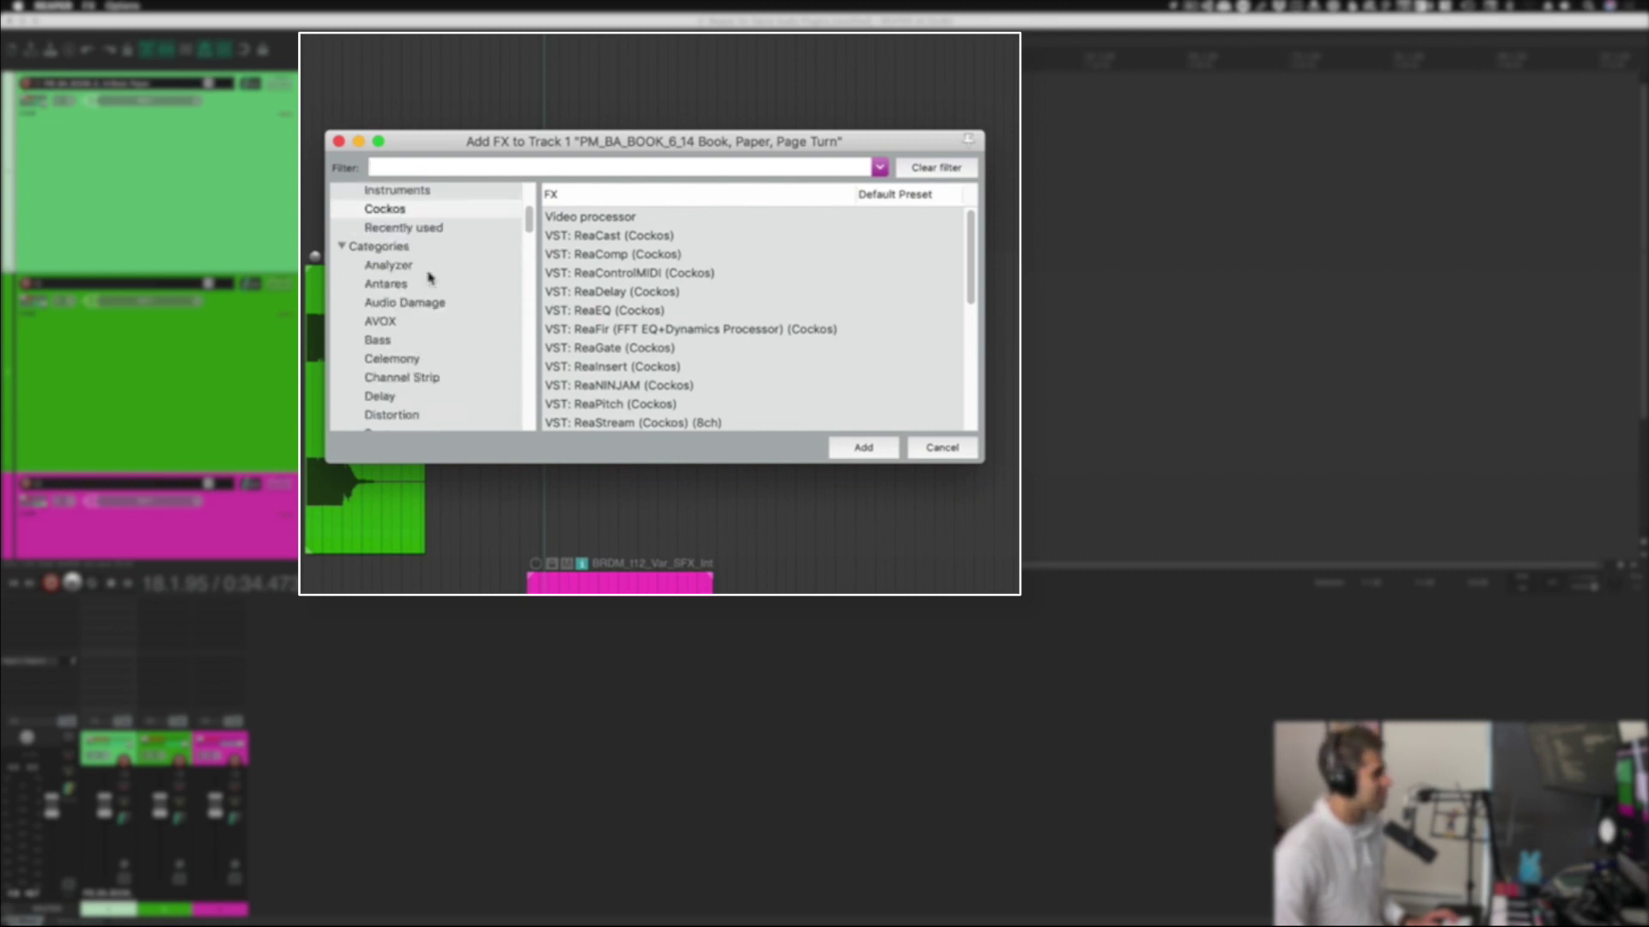
scroll(430, 275, "up", 3)
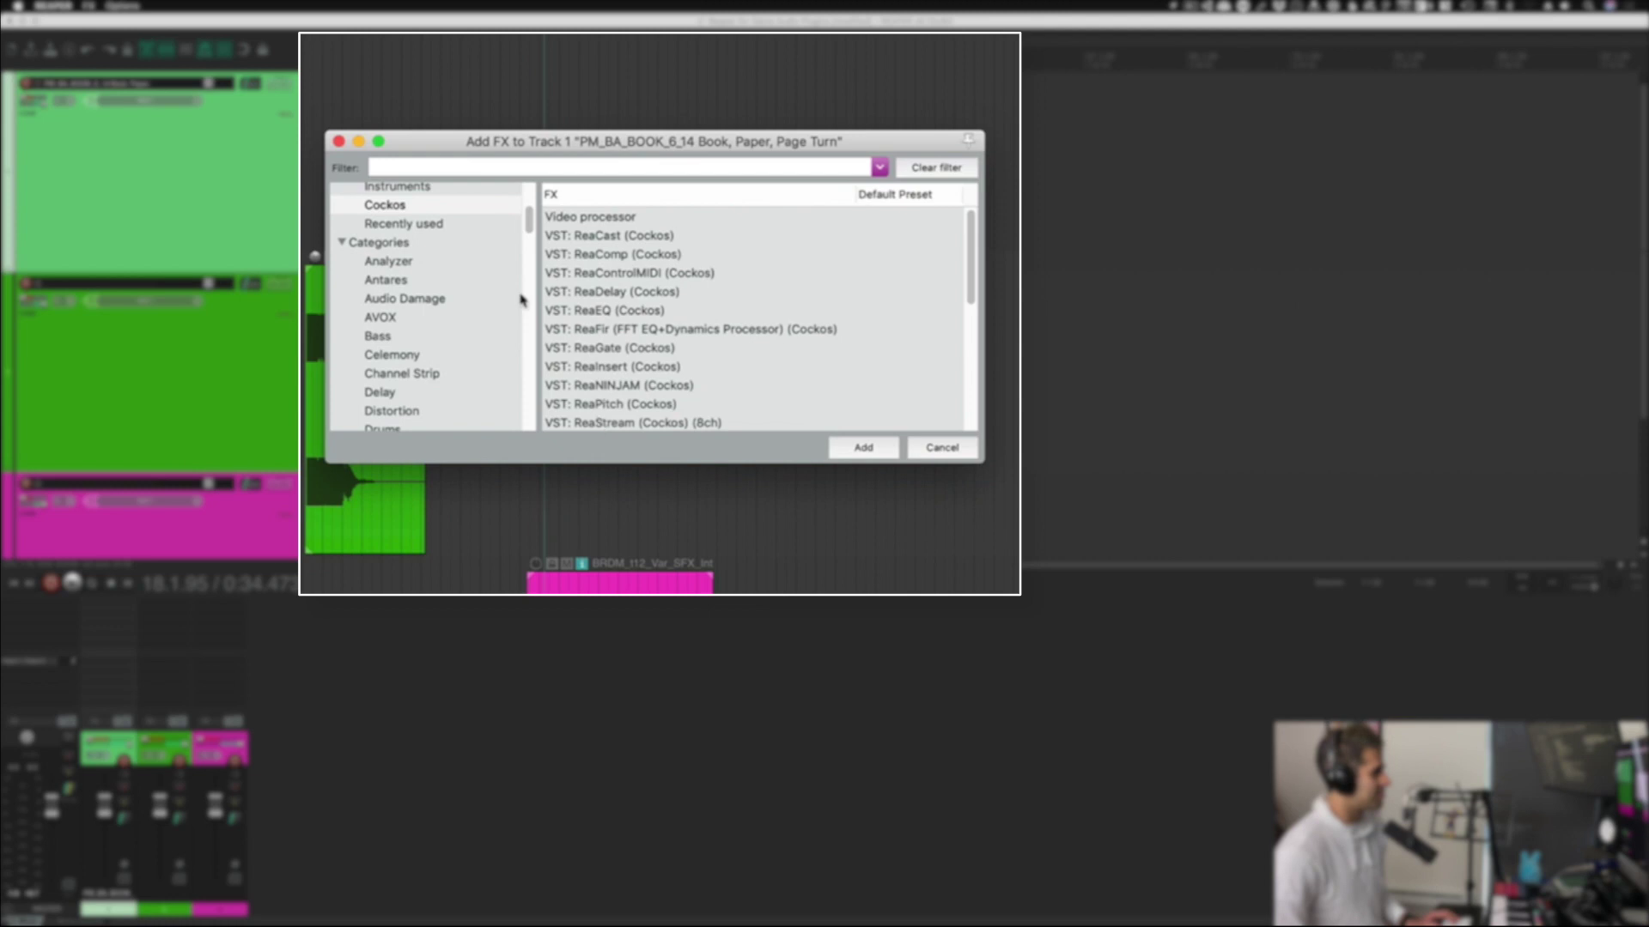
left_click(414, 212)
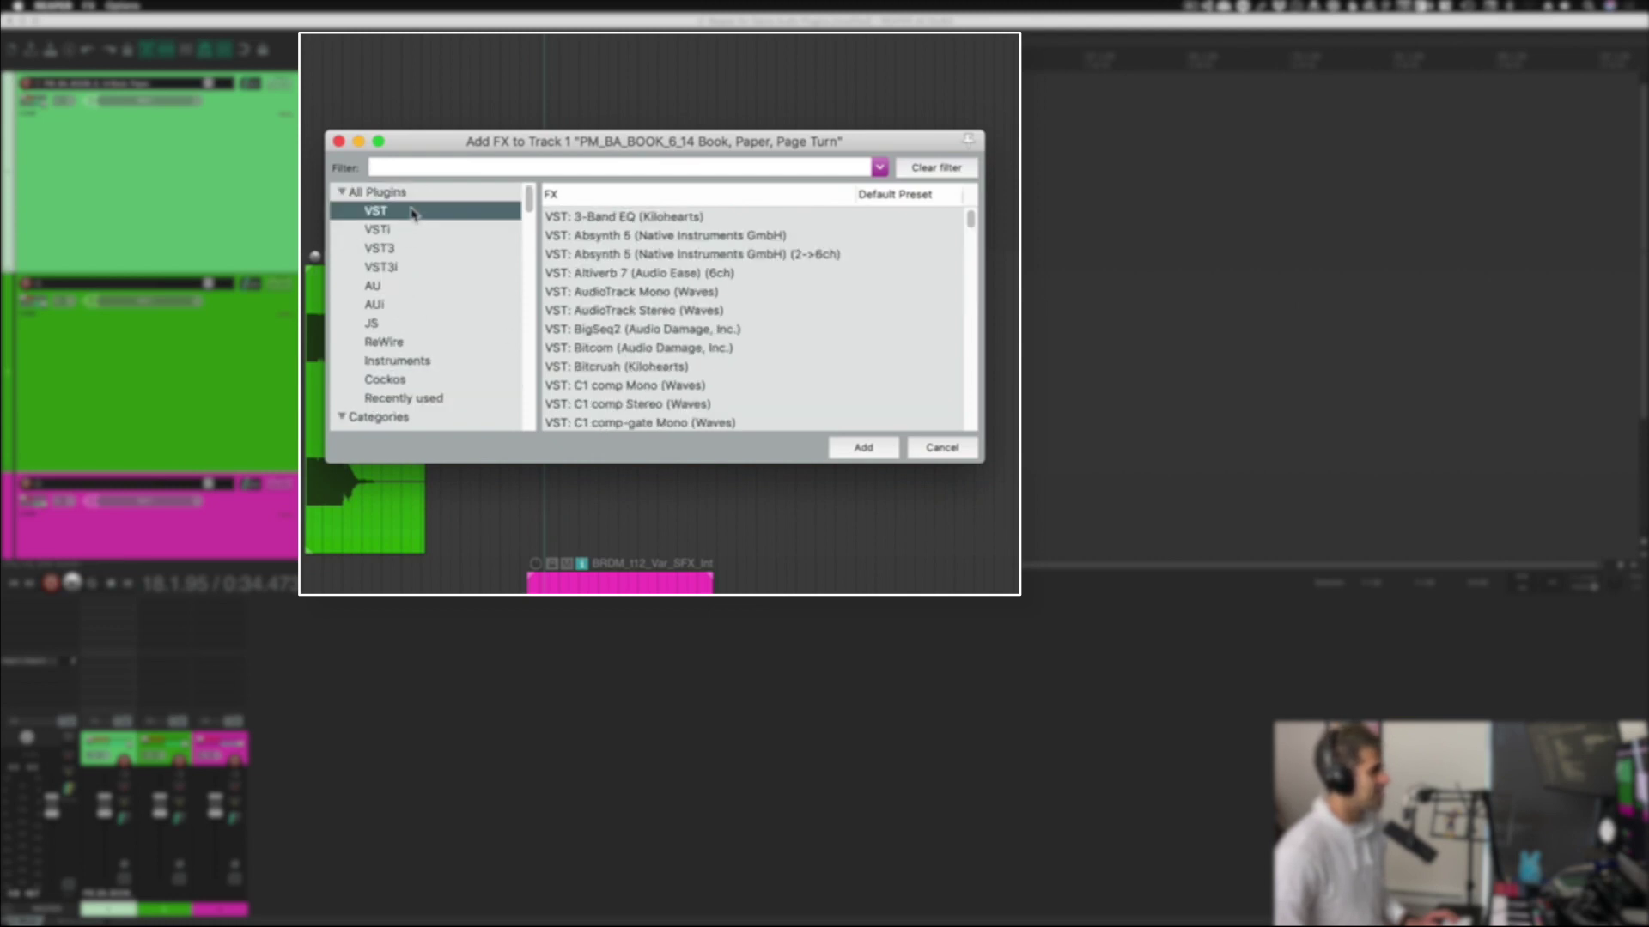
left_click(396, 288)
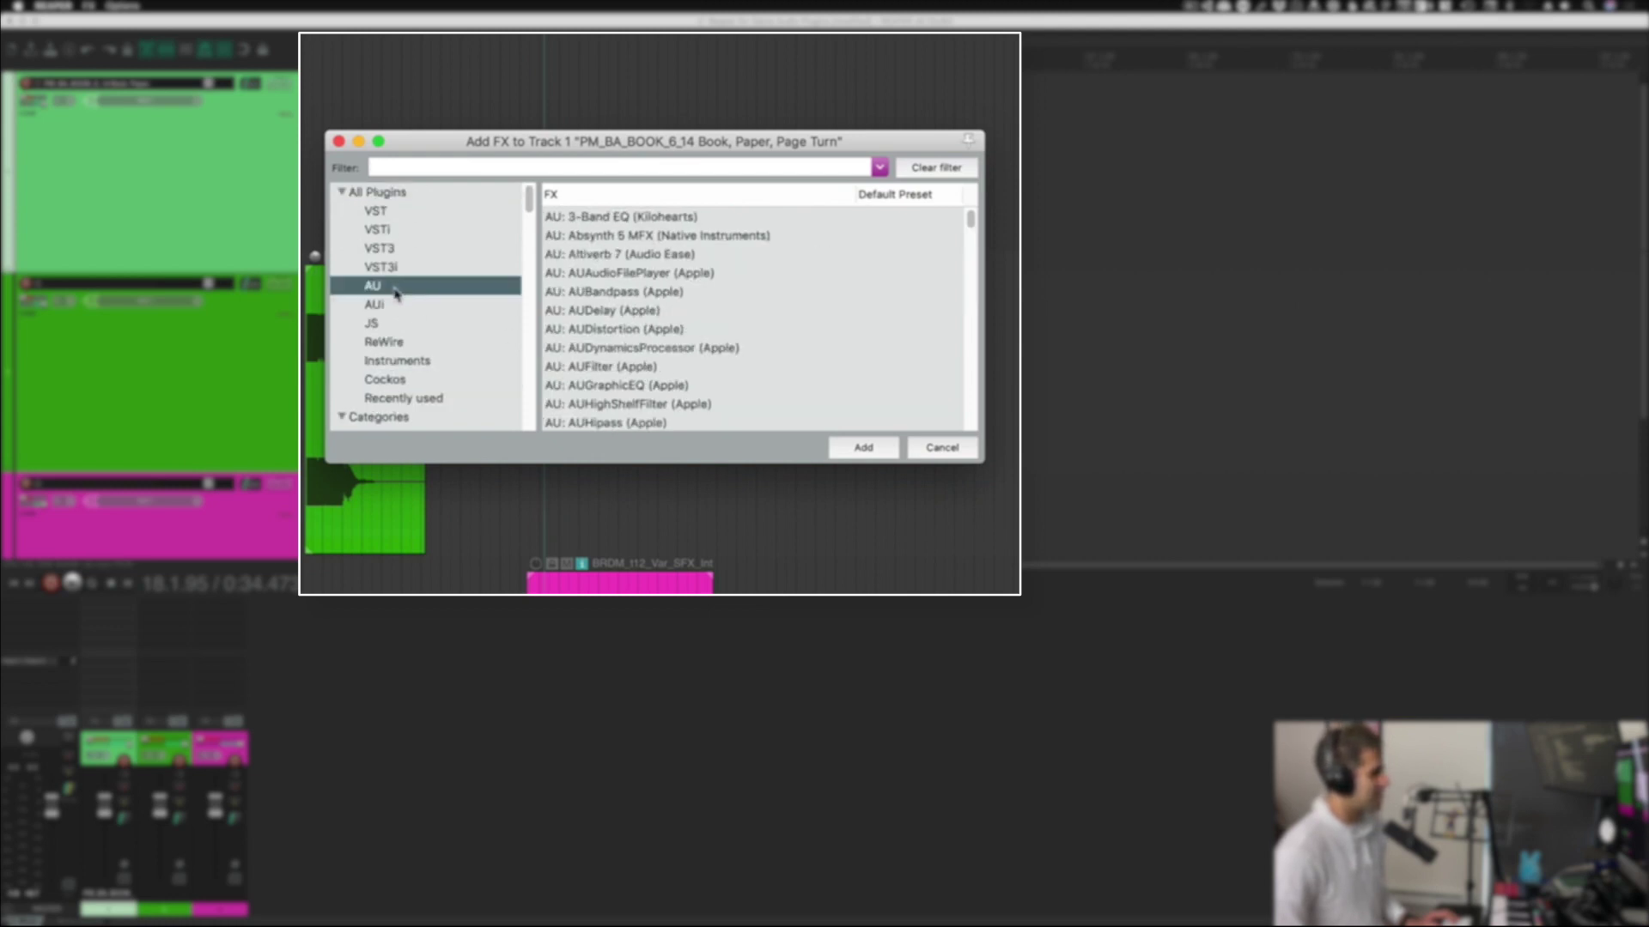
left_click(413, 216)
left_click(407, 252)
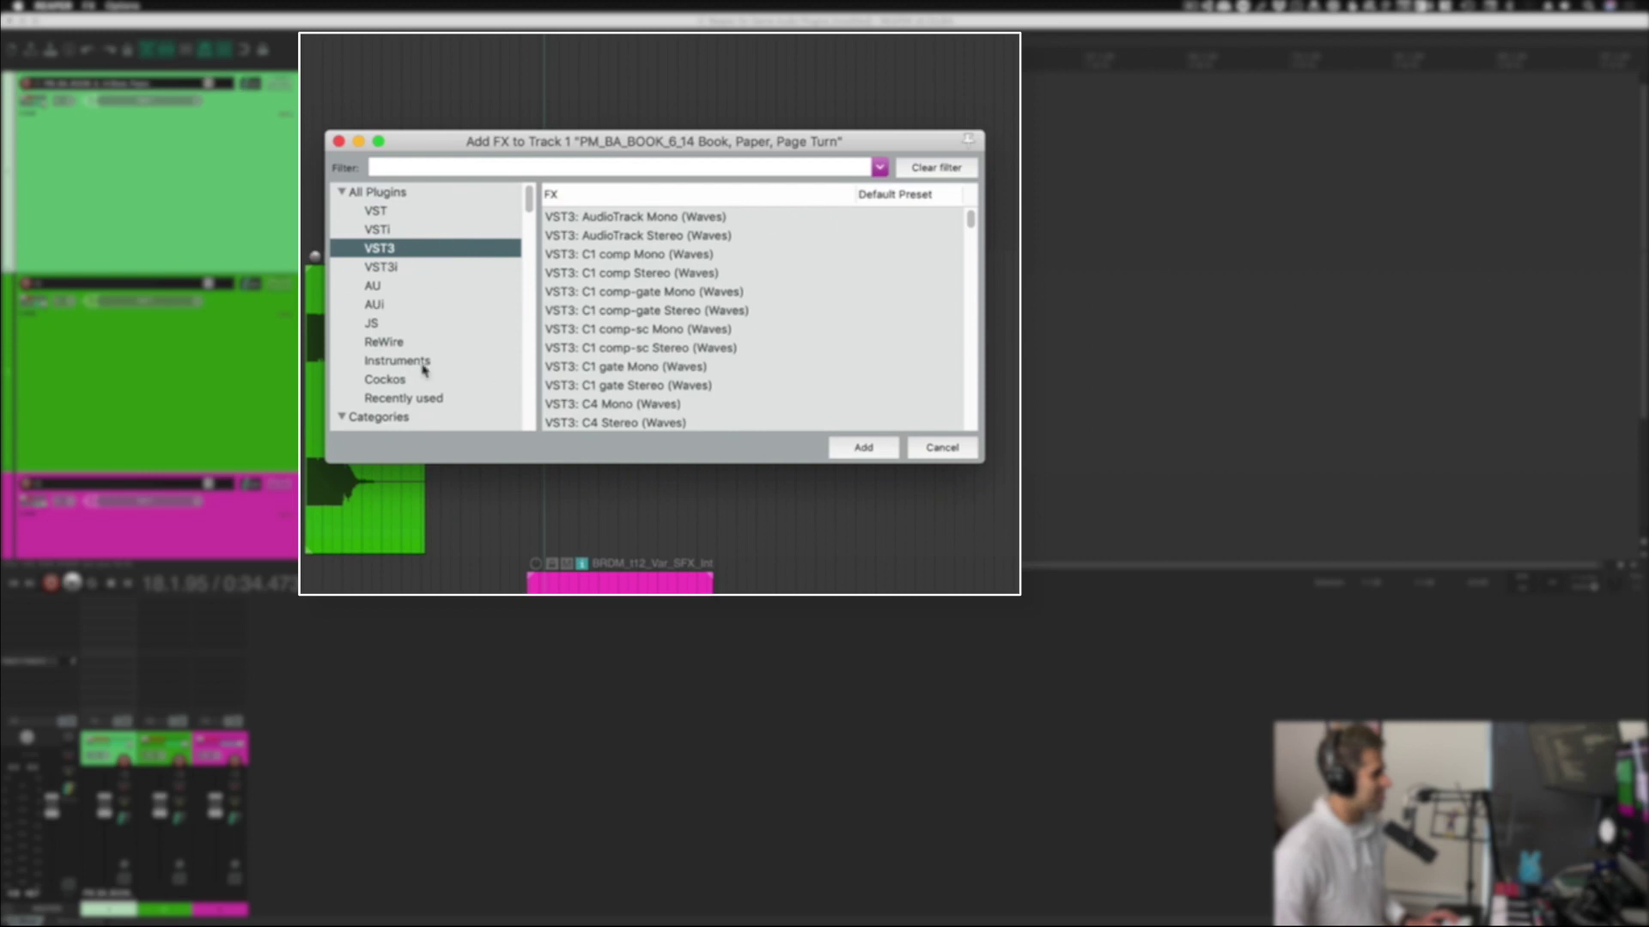
Step: Examine the list of Cockos plugins and the plugin developers offered in the FX browser
left_click(423, 378)
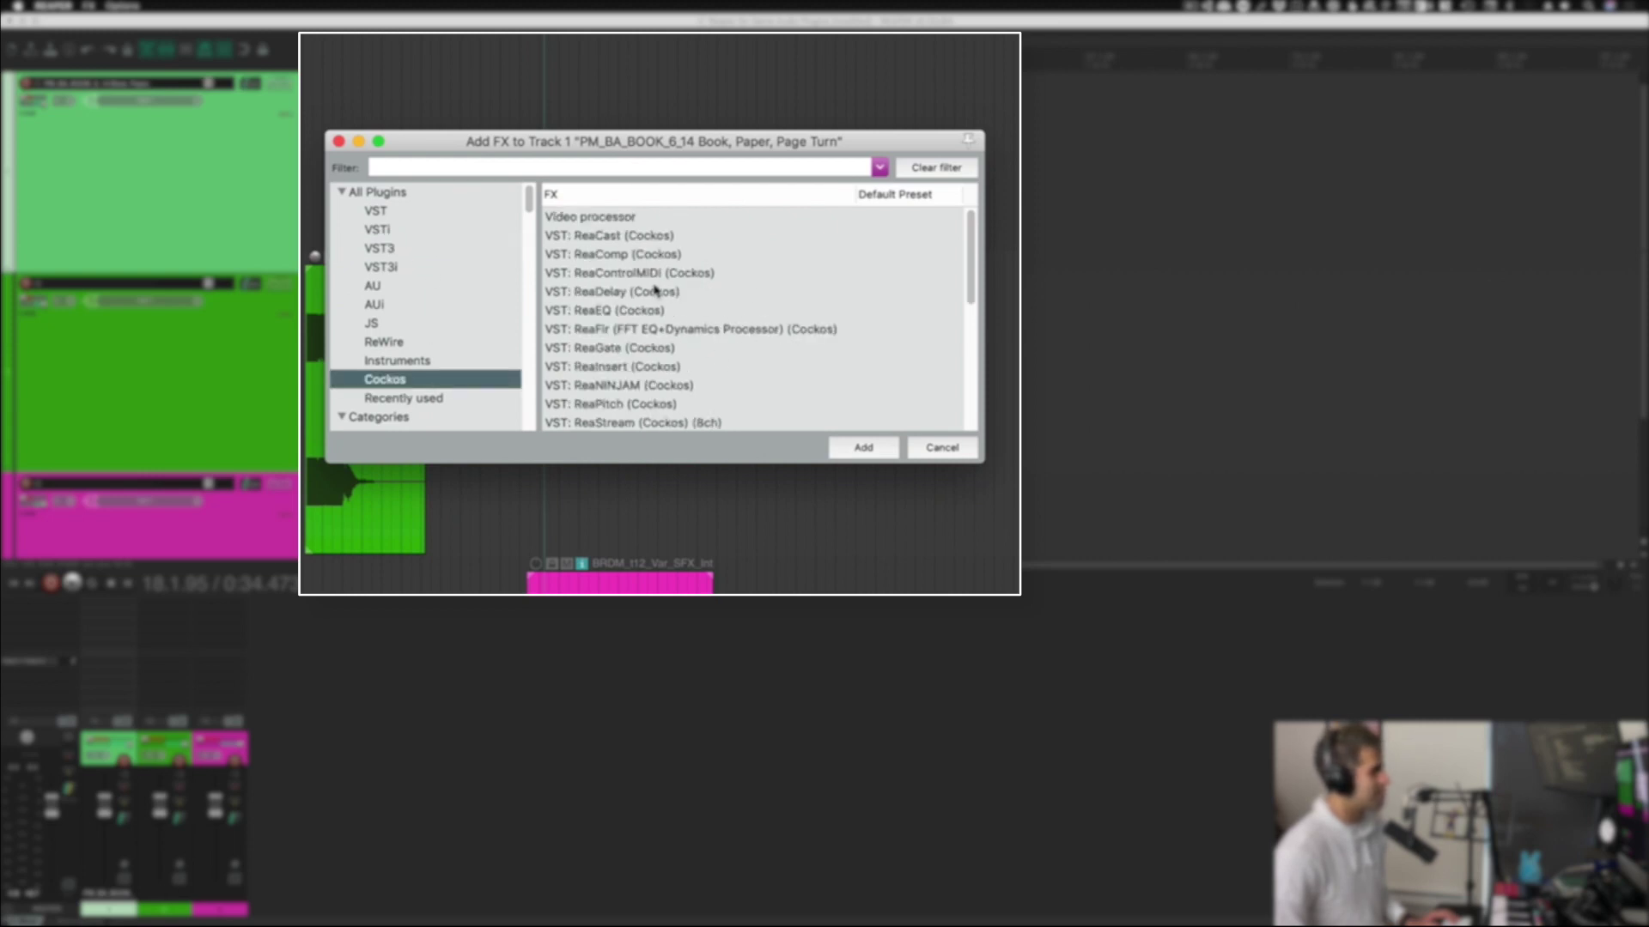
scroll(626, 296, "down", 7)
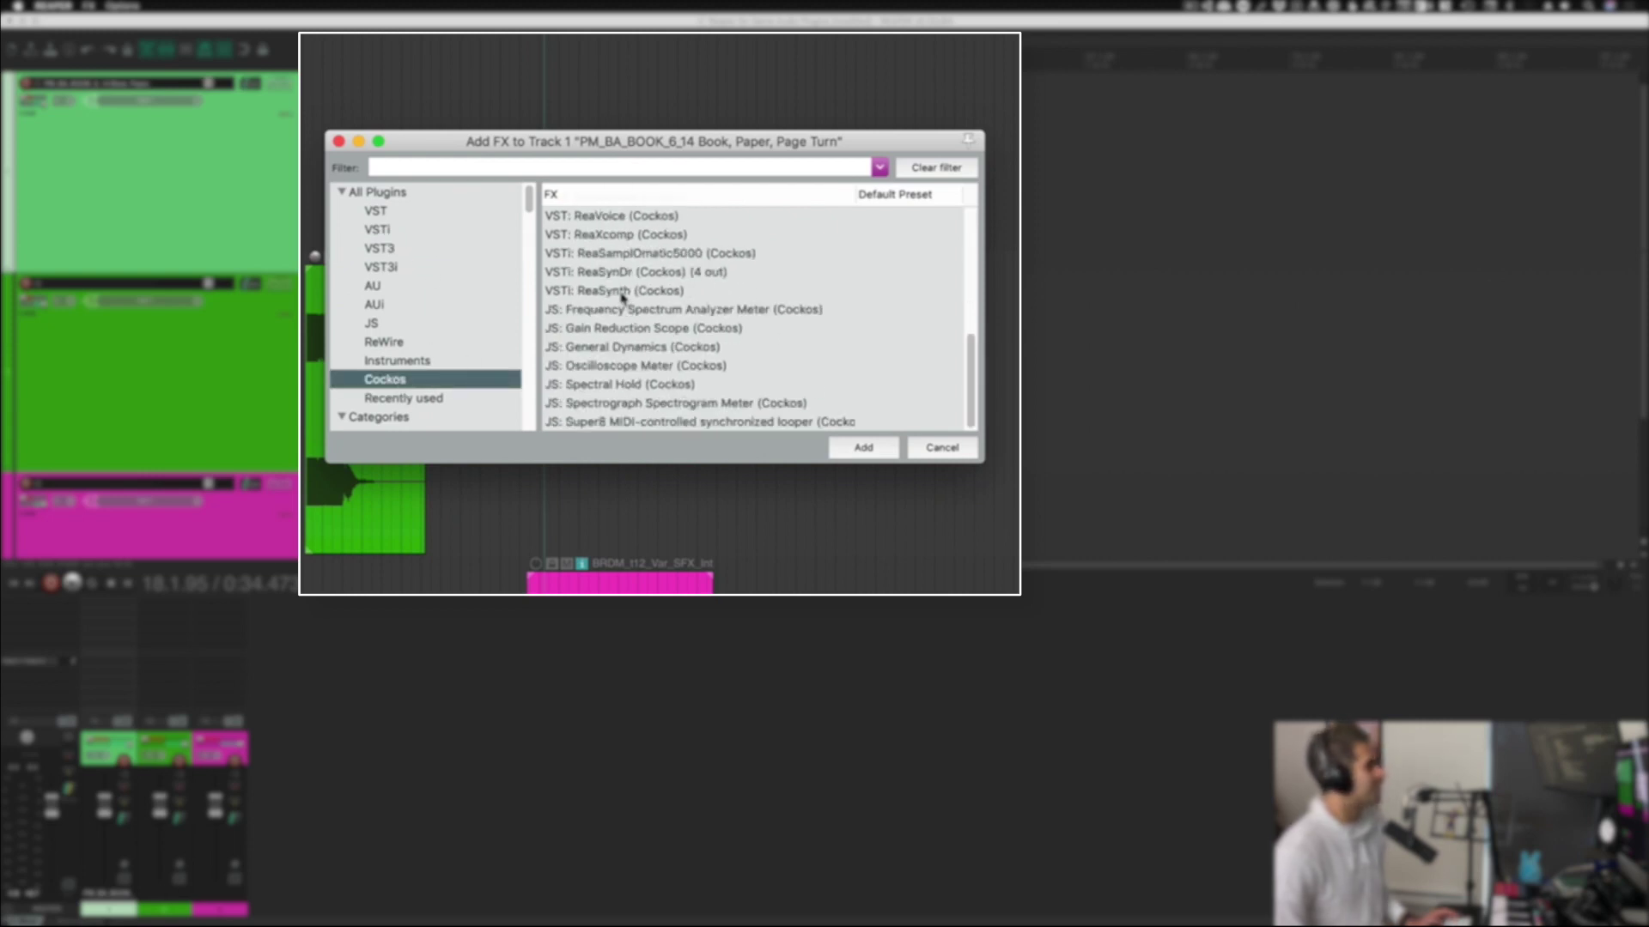
scroll(618, 277, "up", 2)
scroll(442, 286, "down", 12)
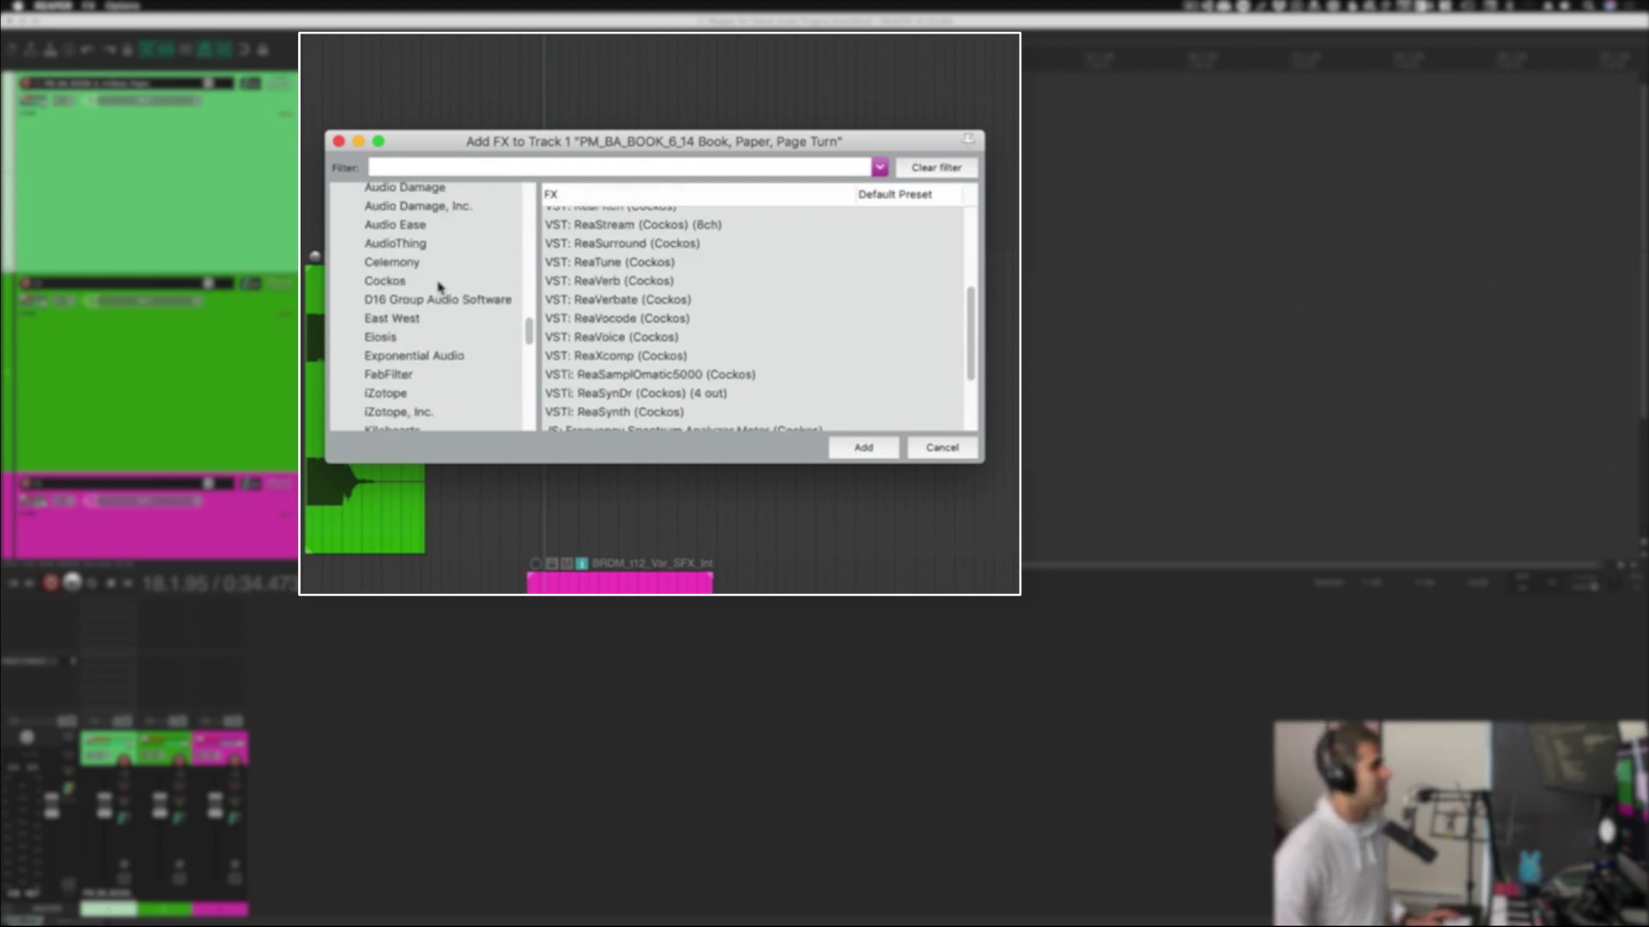
scroll(436, 287, "up", 10)
scroll(435, 287, "up", 5)
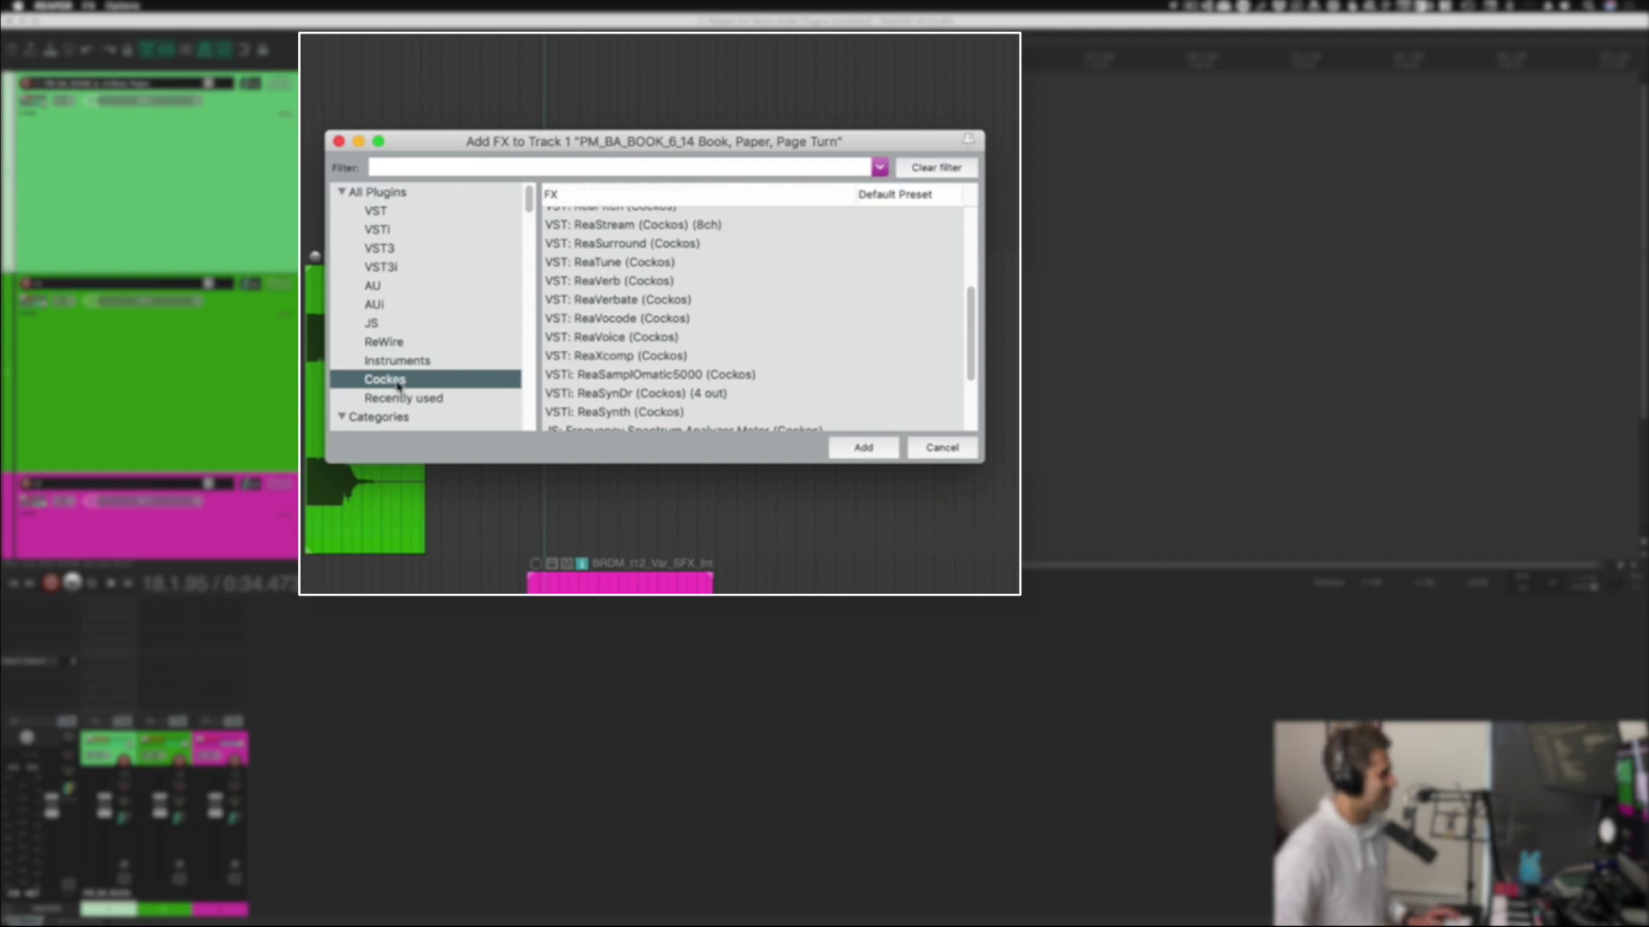
scroll(658, 292, "up", 5)
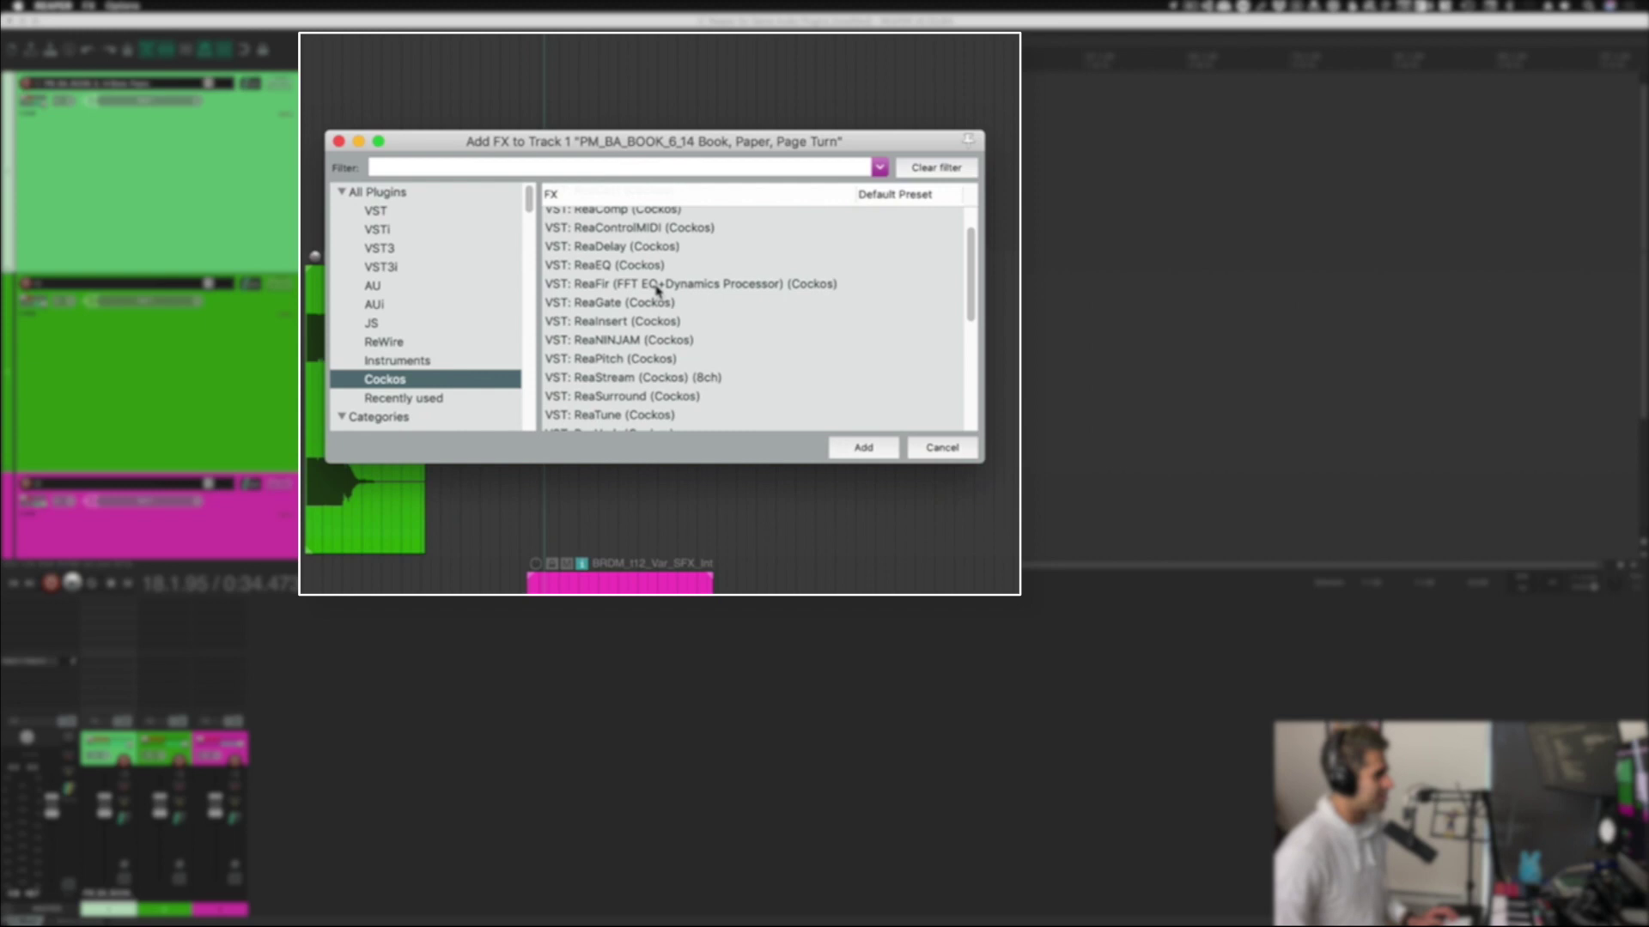
Step: Add the Cockos ReaComp compressor to track 1, reposition its window and close it
left_click(624, 253)
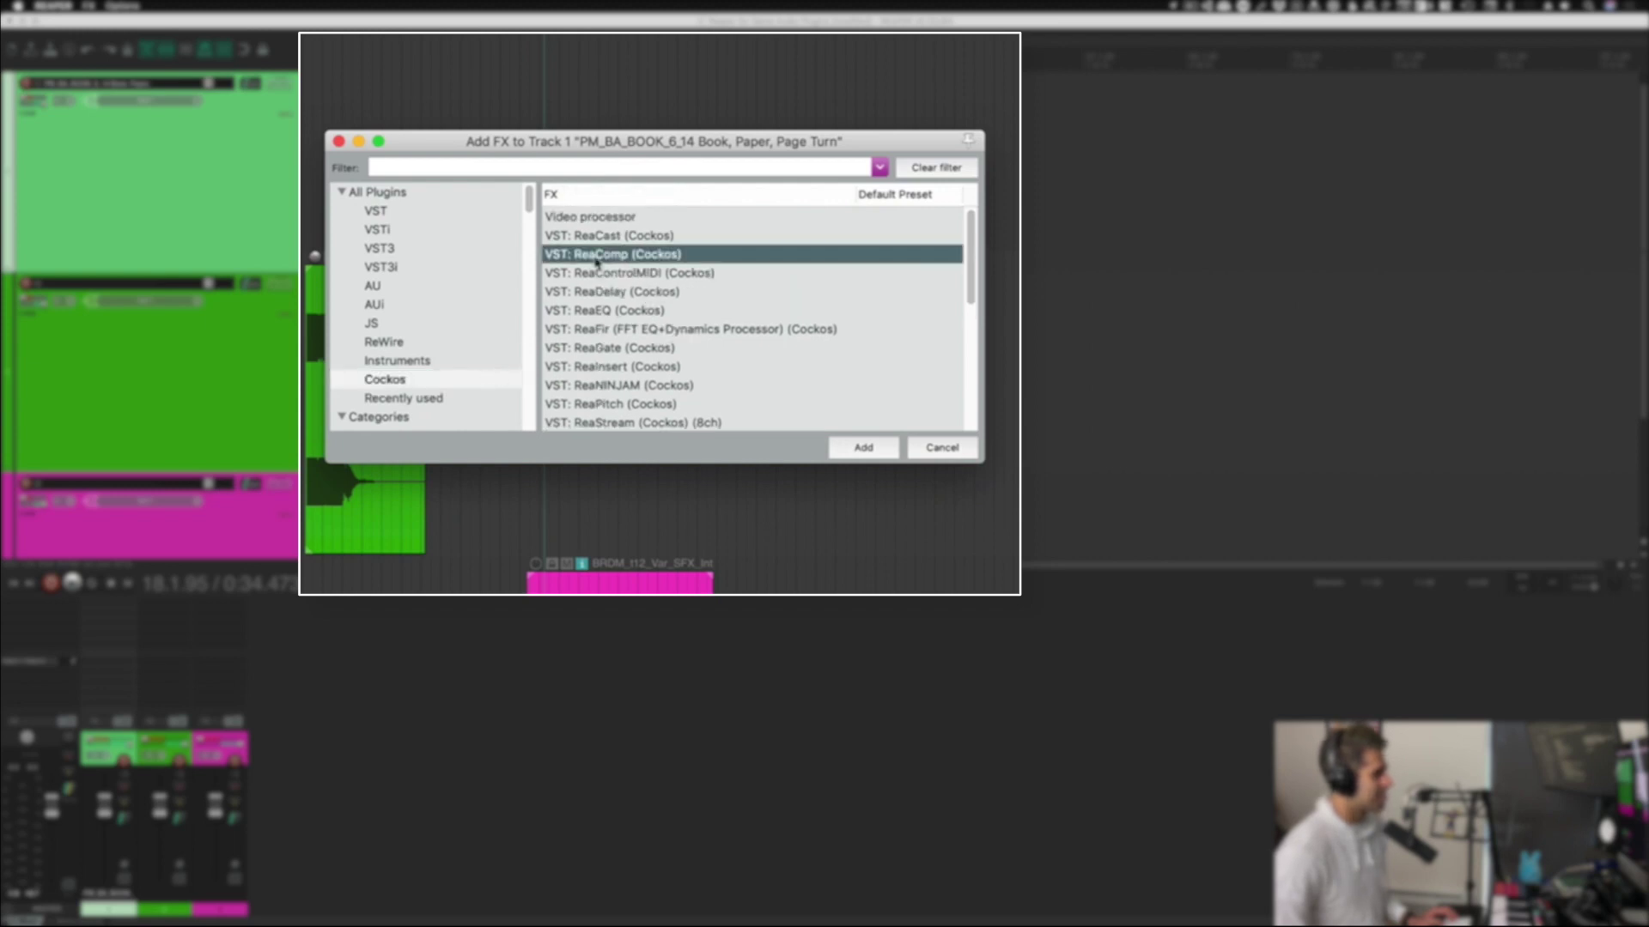
left_click(863, 447)
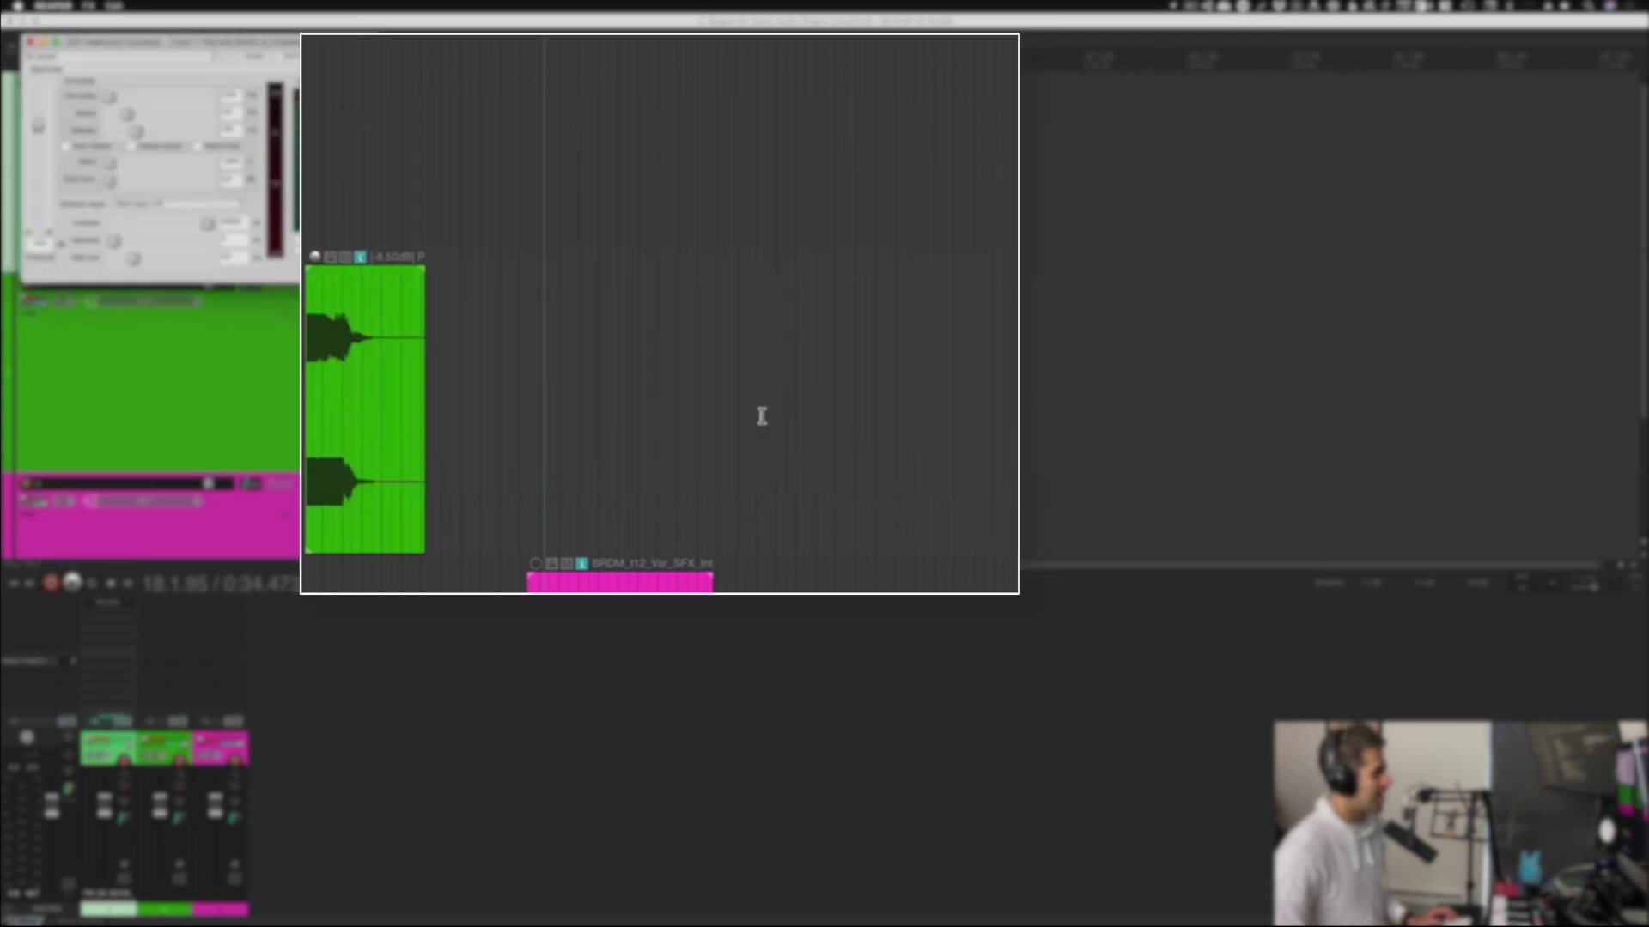
left_click_drag(237, 47, 821, 218)
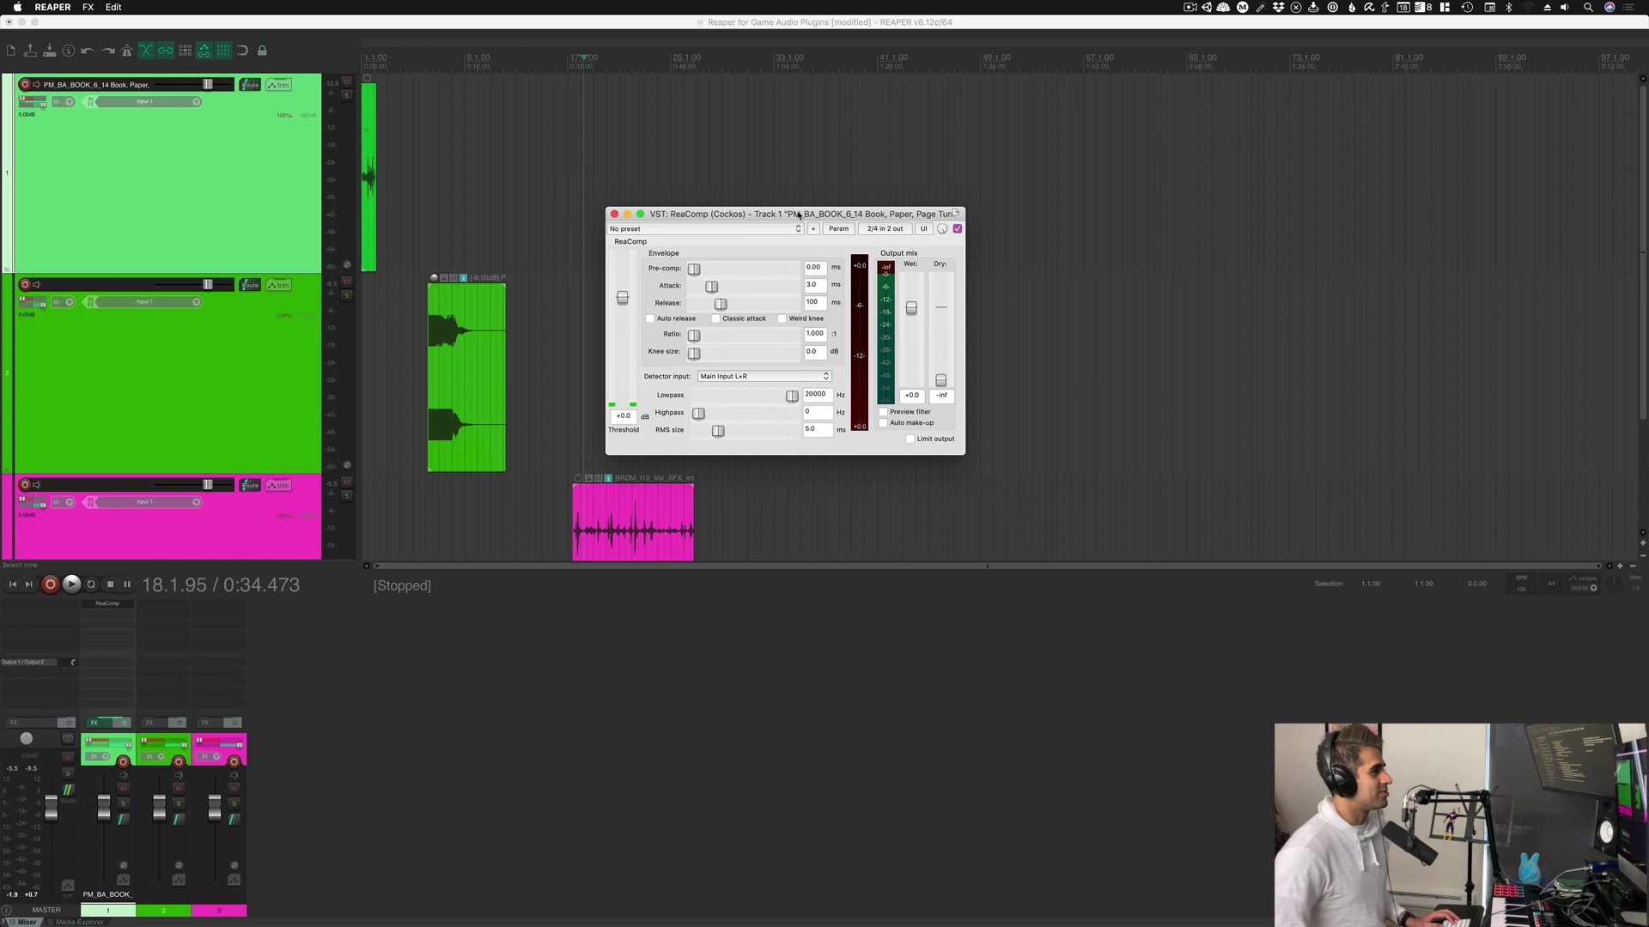
left_click_drag(797, 216, 784, 184)
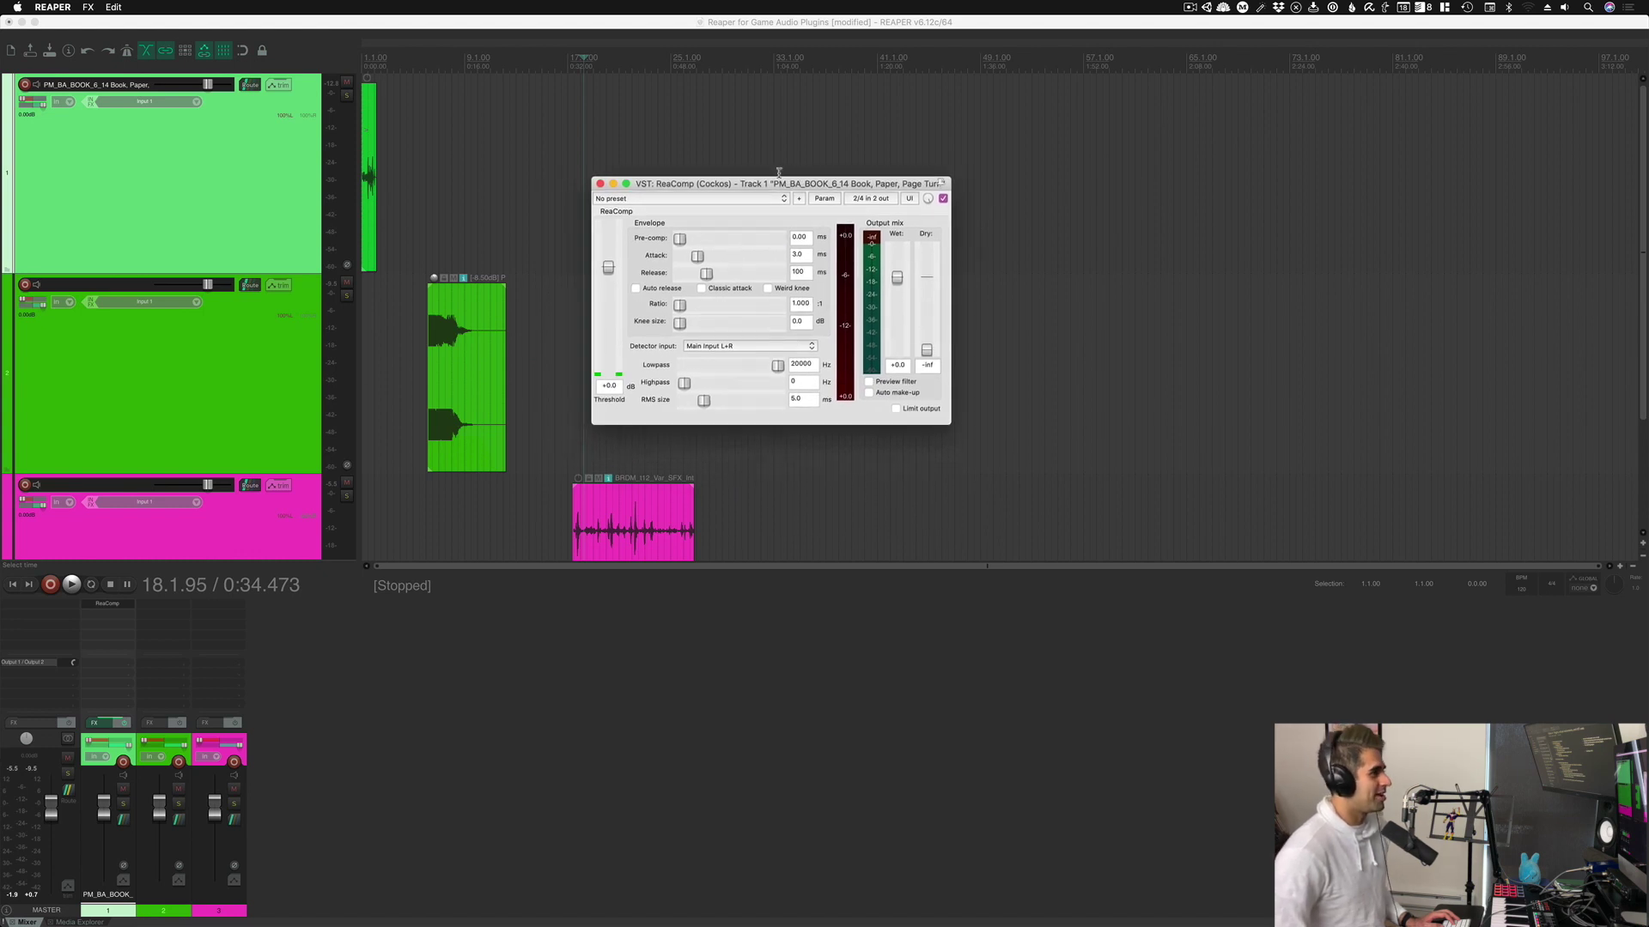
mouse_move(770, 189)
left_mouse_down()
mouse_move(756, 213)
mouse_move(787, 208)
left_mouse_up()
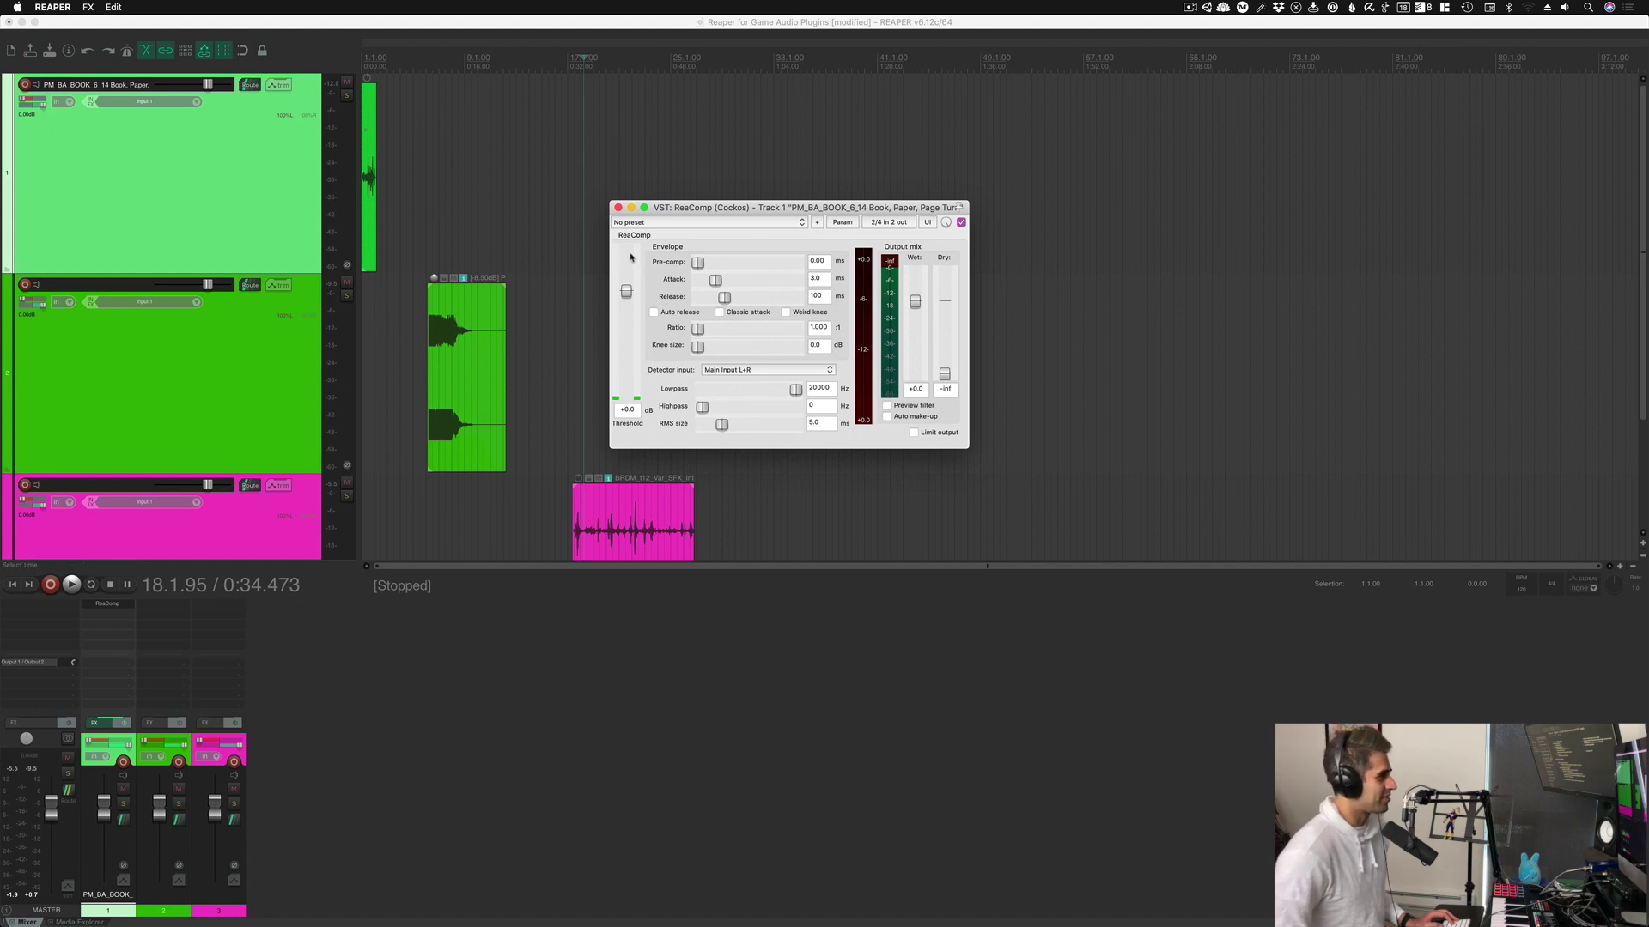
left_click(618, 207)
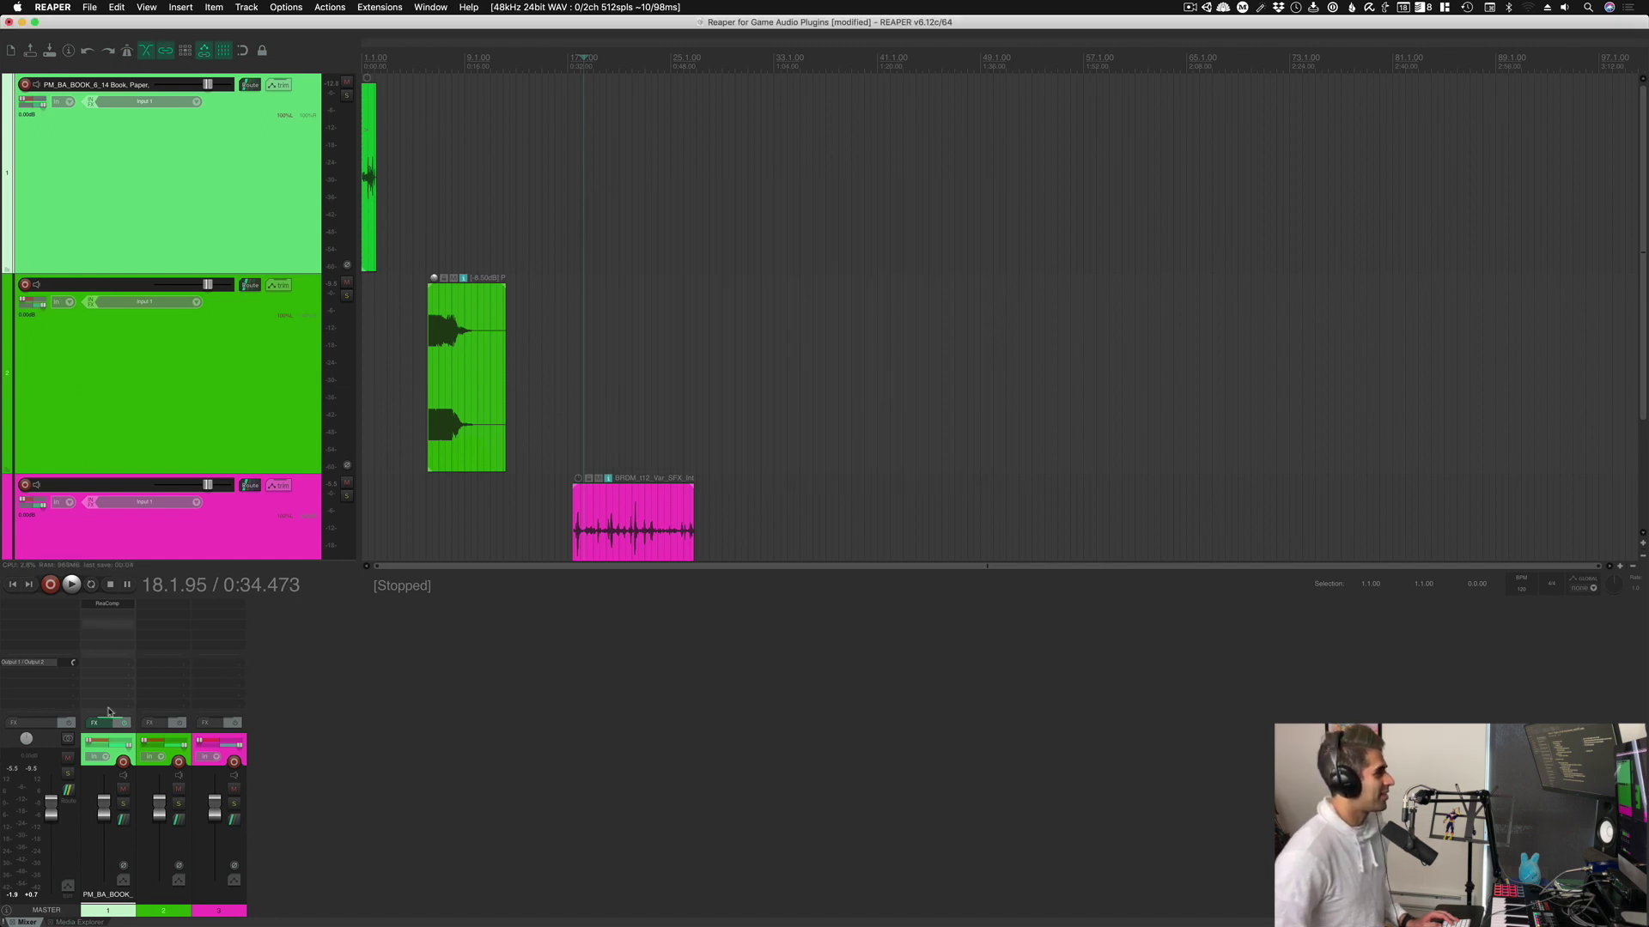
Step: Add the Cockos ReaPitch plugin to track 1, reposition its window and lower its full-range pitch shift
double_click(115, 625)
scroll(667, 325, "down", 2)
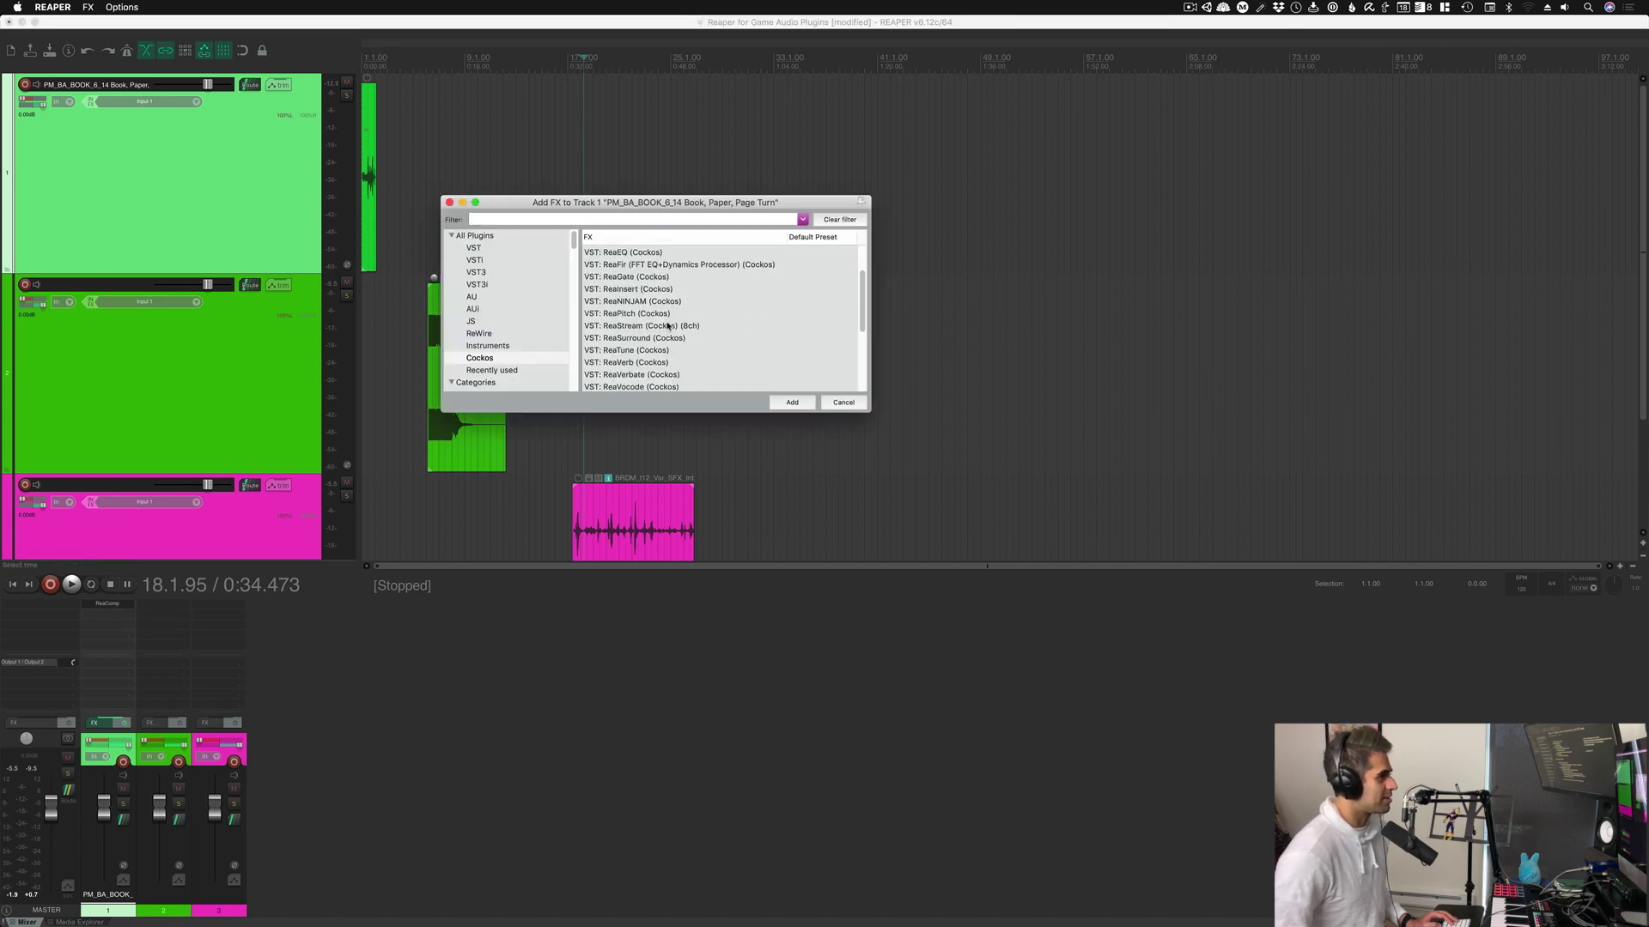
double_click(642, 314)
left_click_drag(330, 64, 910, 239)
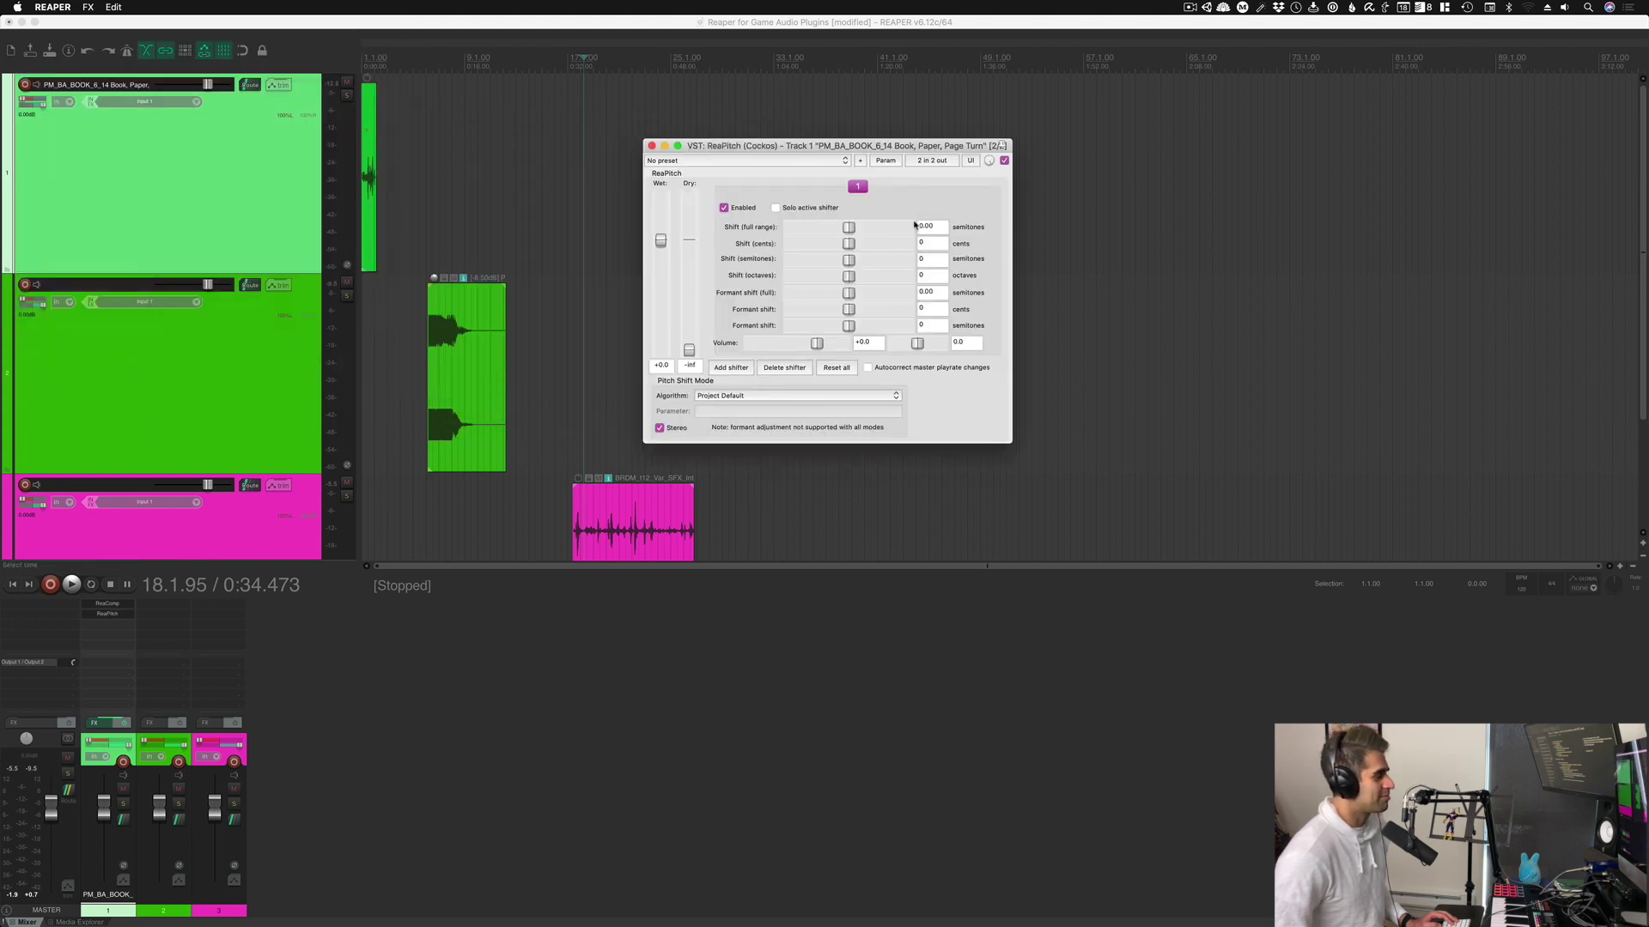
left_click_drag(849, 228, 815, 243)
Step: Lower the ReaComp threshold on track 1 to -24.5 dB and play the project from the start
left_click(107, 603)
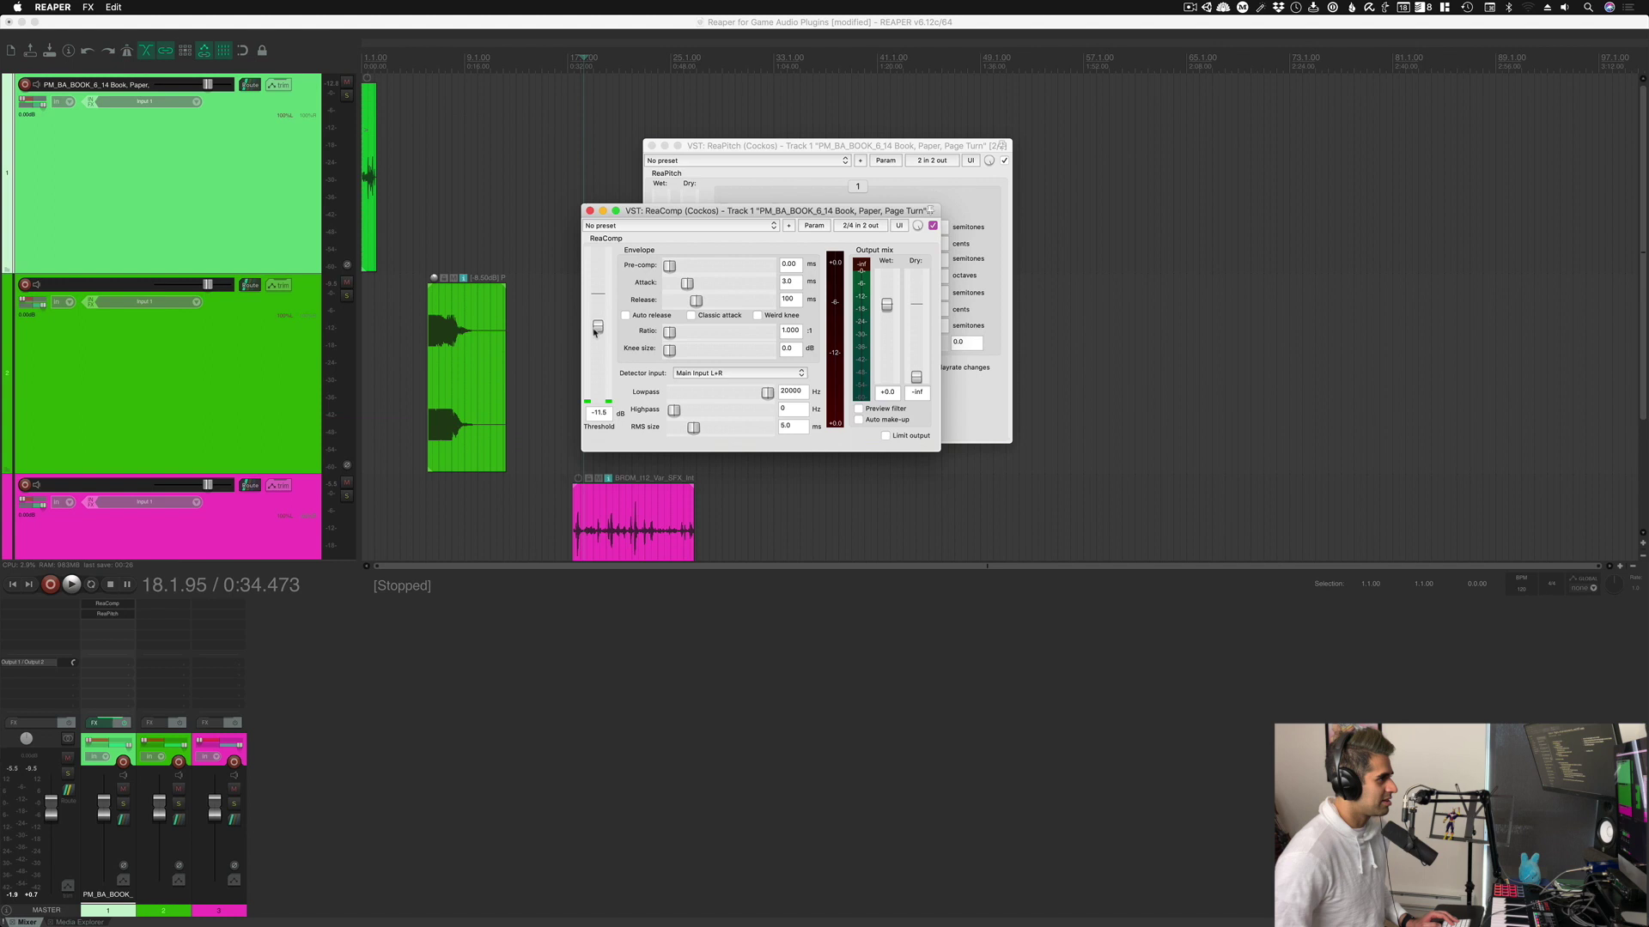
left_click_drag(593, 357, 594, 360)
left_click(393, 101)
key("Home")
key("space")
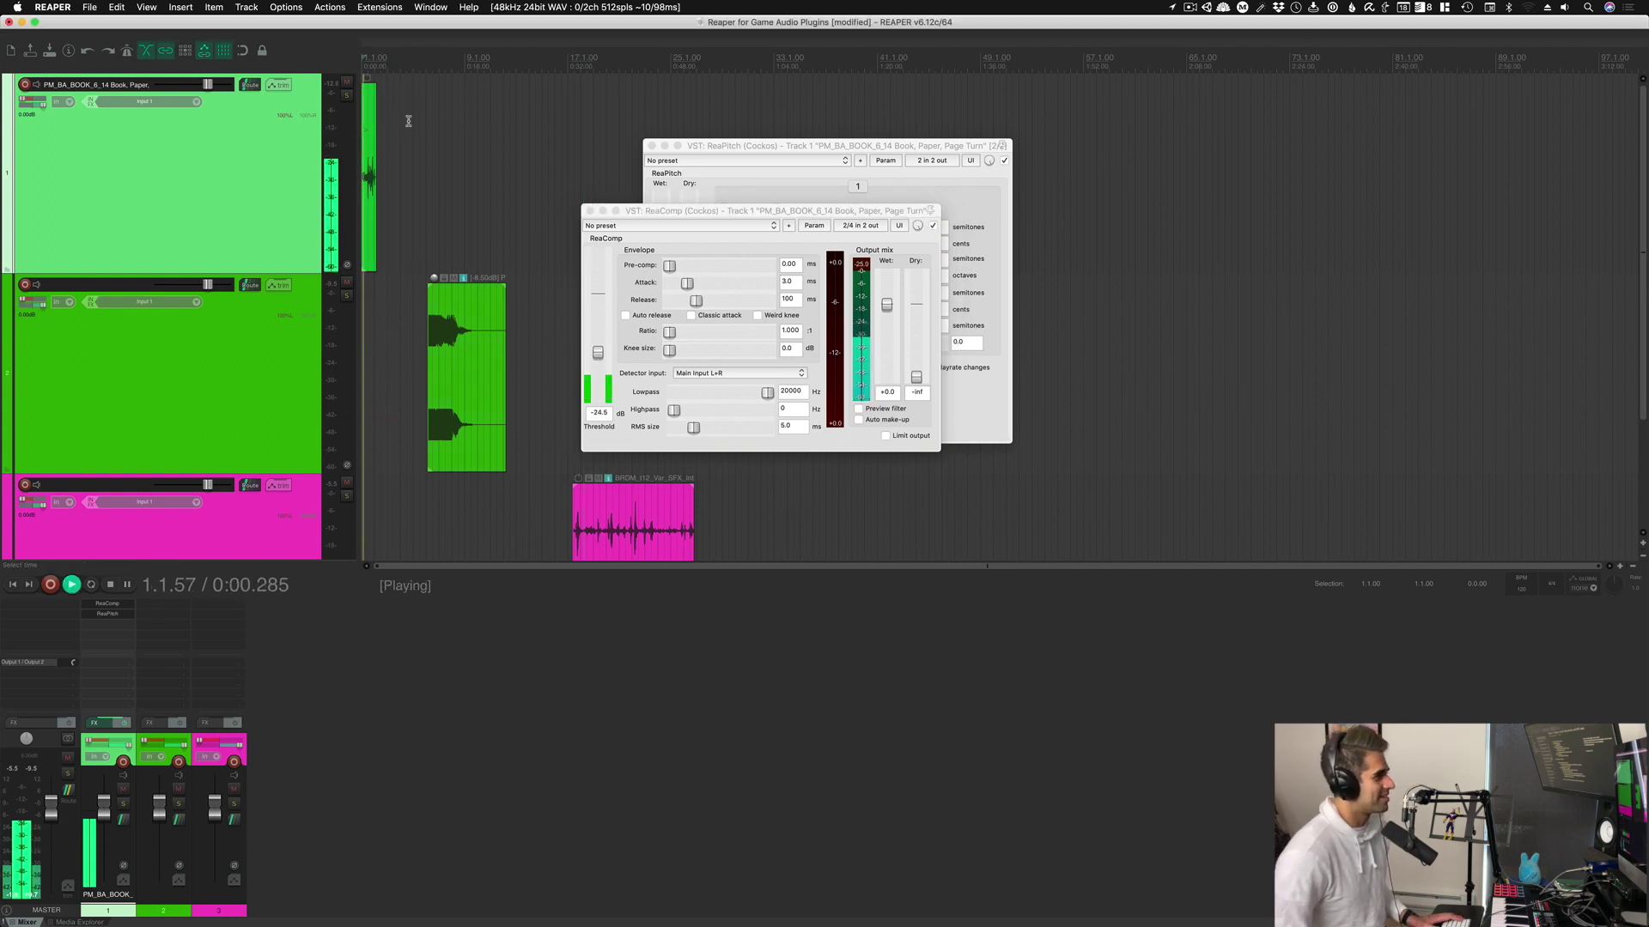
Step: Replay track 1 with the ReaPitch window in front, close both plugin windows and stop playback
left_click(666, 147)
key("space")
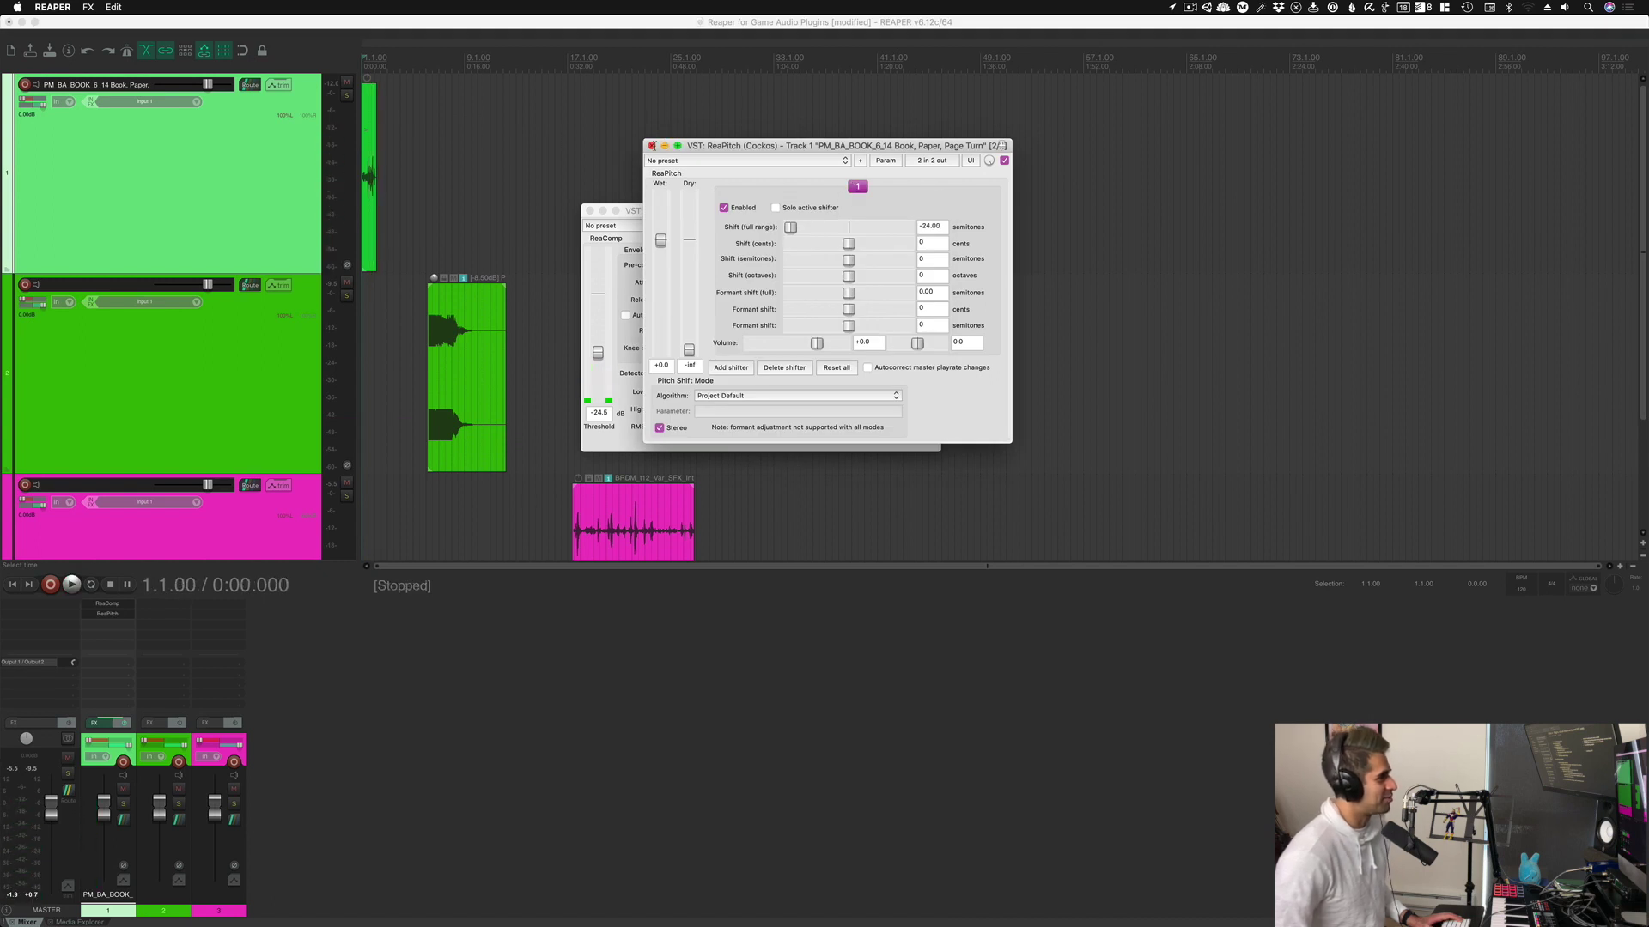
key("space")
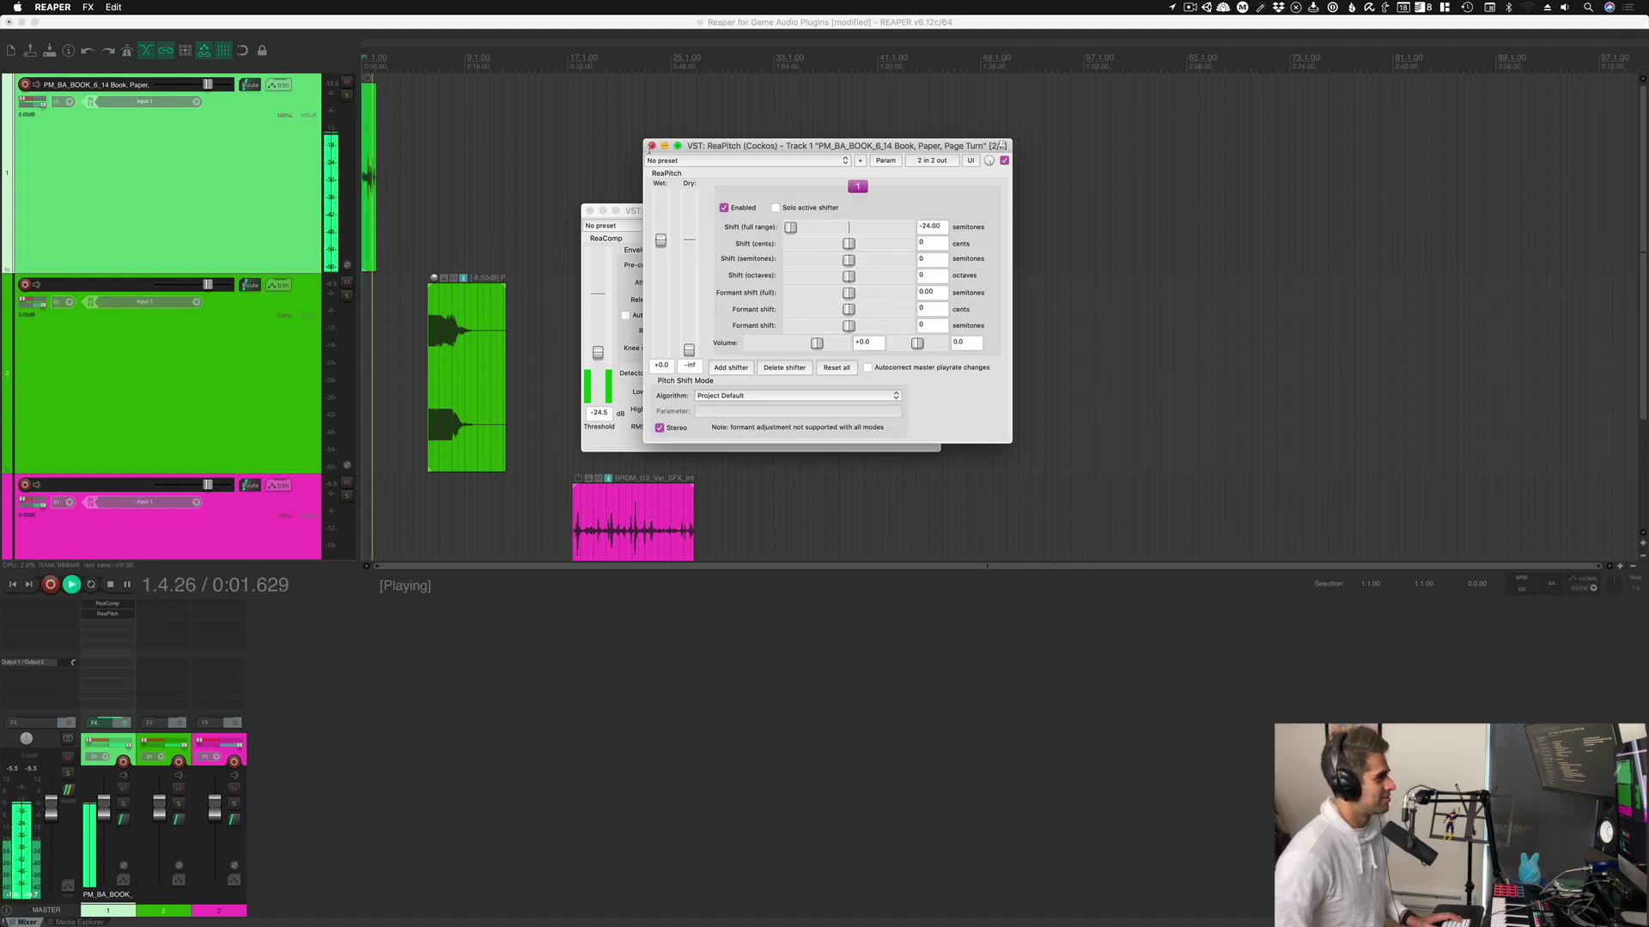
left_click(652, 146)
left_click(590, 211)
key("space")
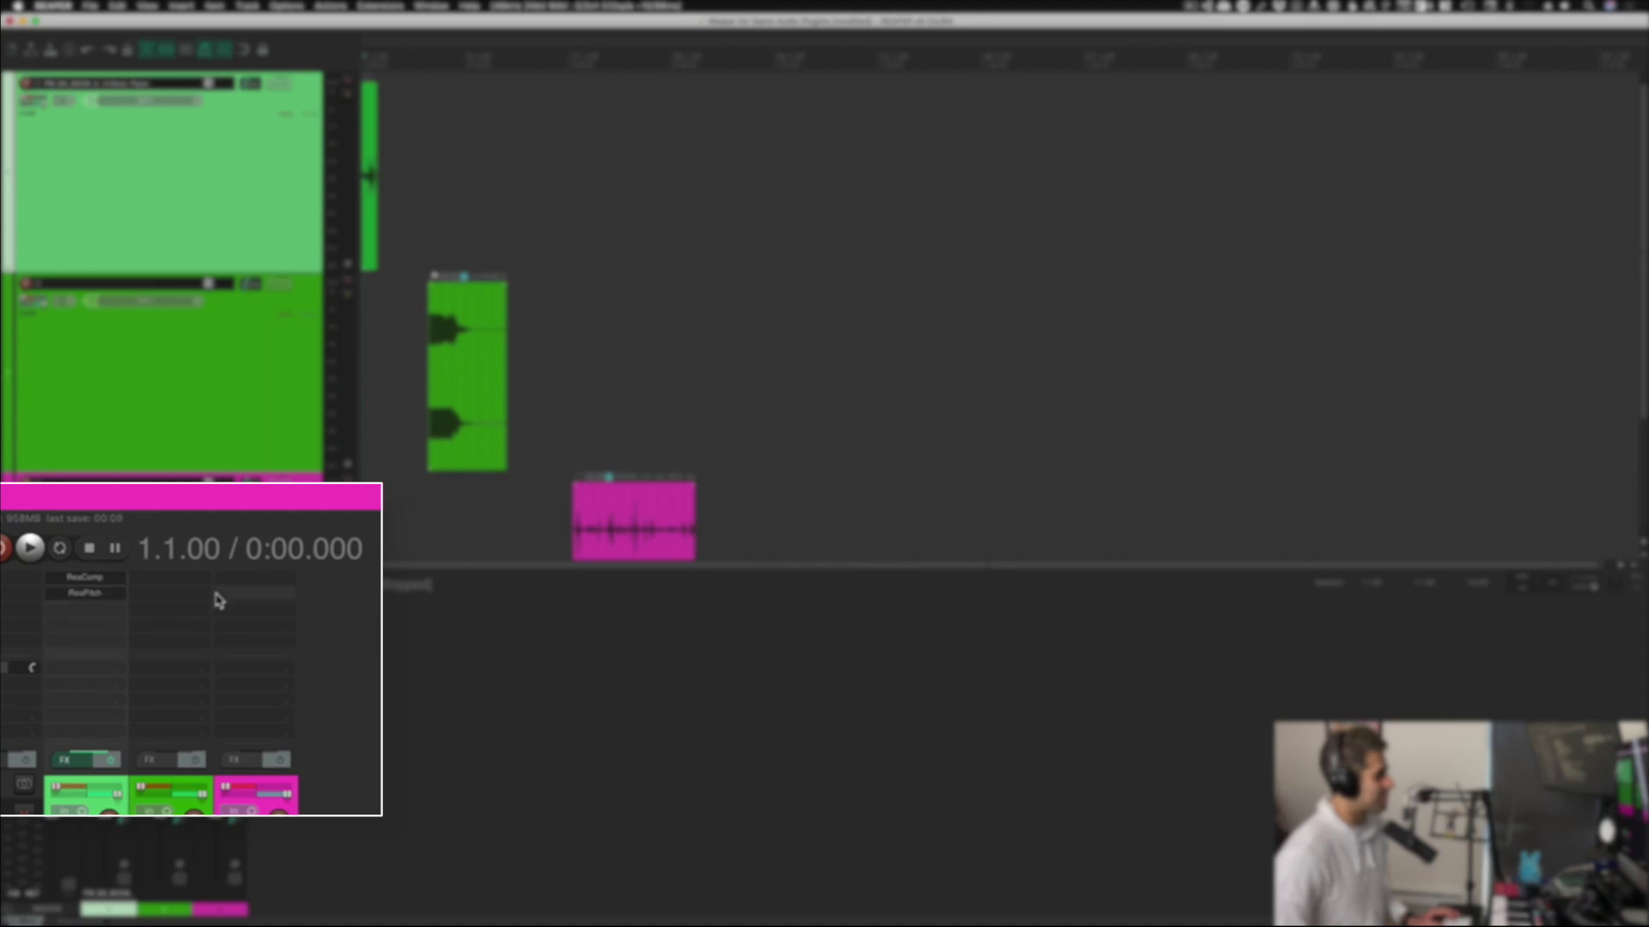
Step: Copy ReaComp and ReaPitch from track 1 to tracks 2 and 3, and remove the copies from both tracks
left_click_drag(90, 582, 248, 590)
left_click_drag(82, 592, 228, 606)
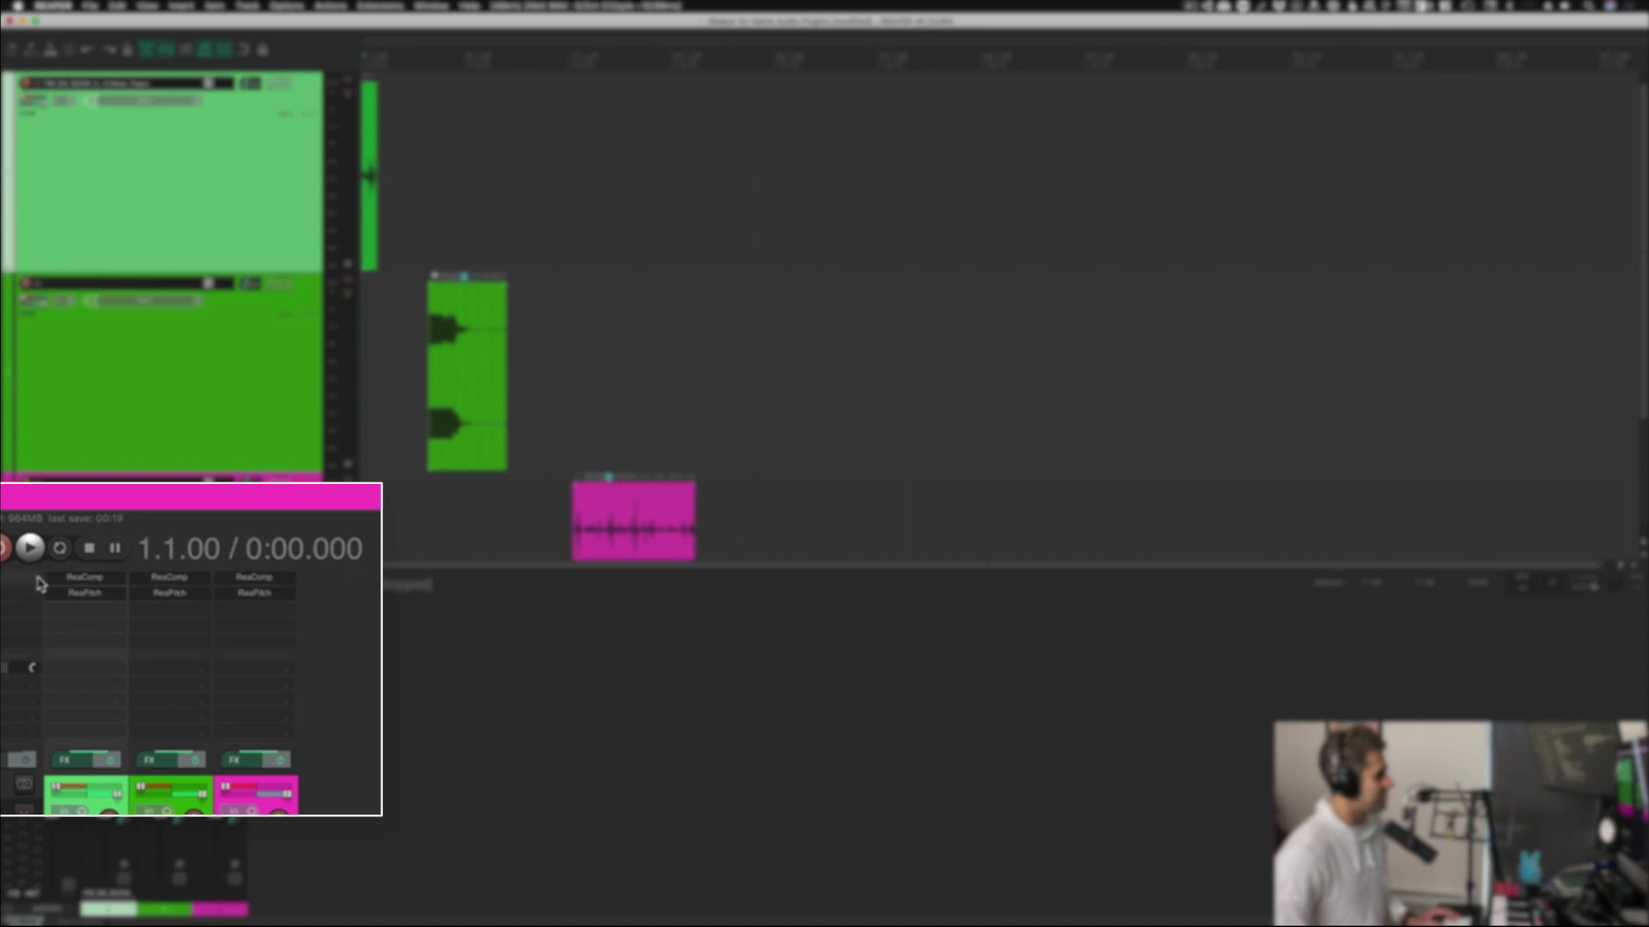
left_click(194, 581, "alt")
left_click(194, 581, "alt")
left_click(232, 580, "alt")
left_click(249, 581, "alt")
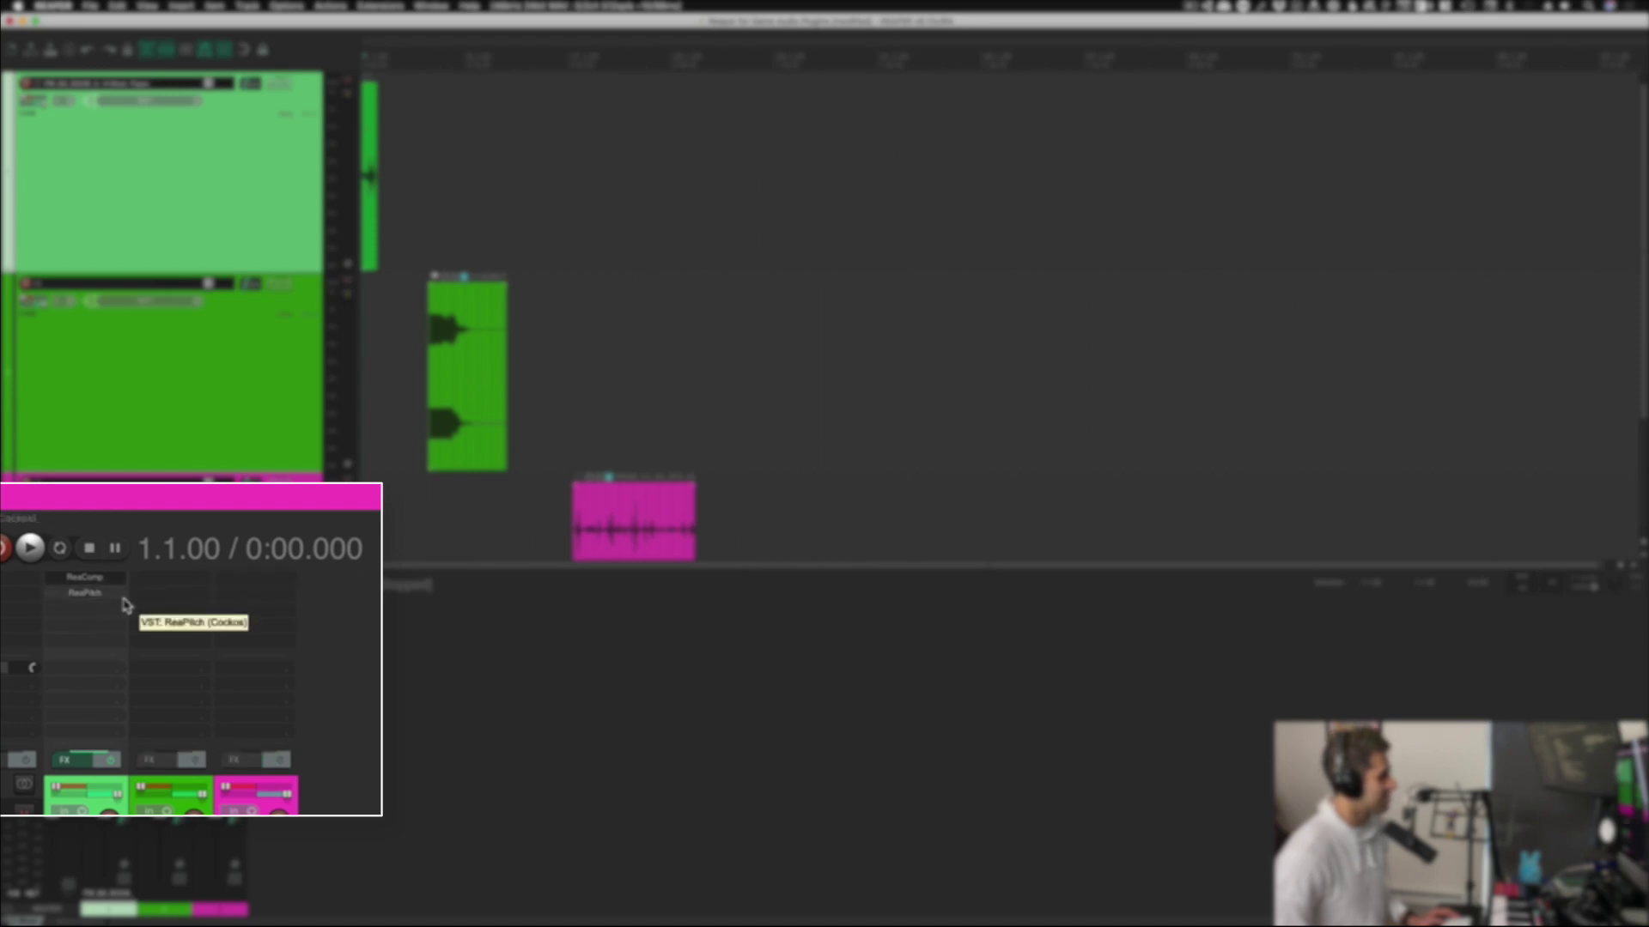
Step: Put ReaComp on track 2 and delete it from that track
left_click(183, 590)
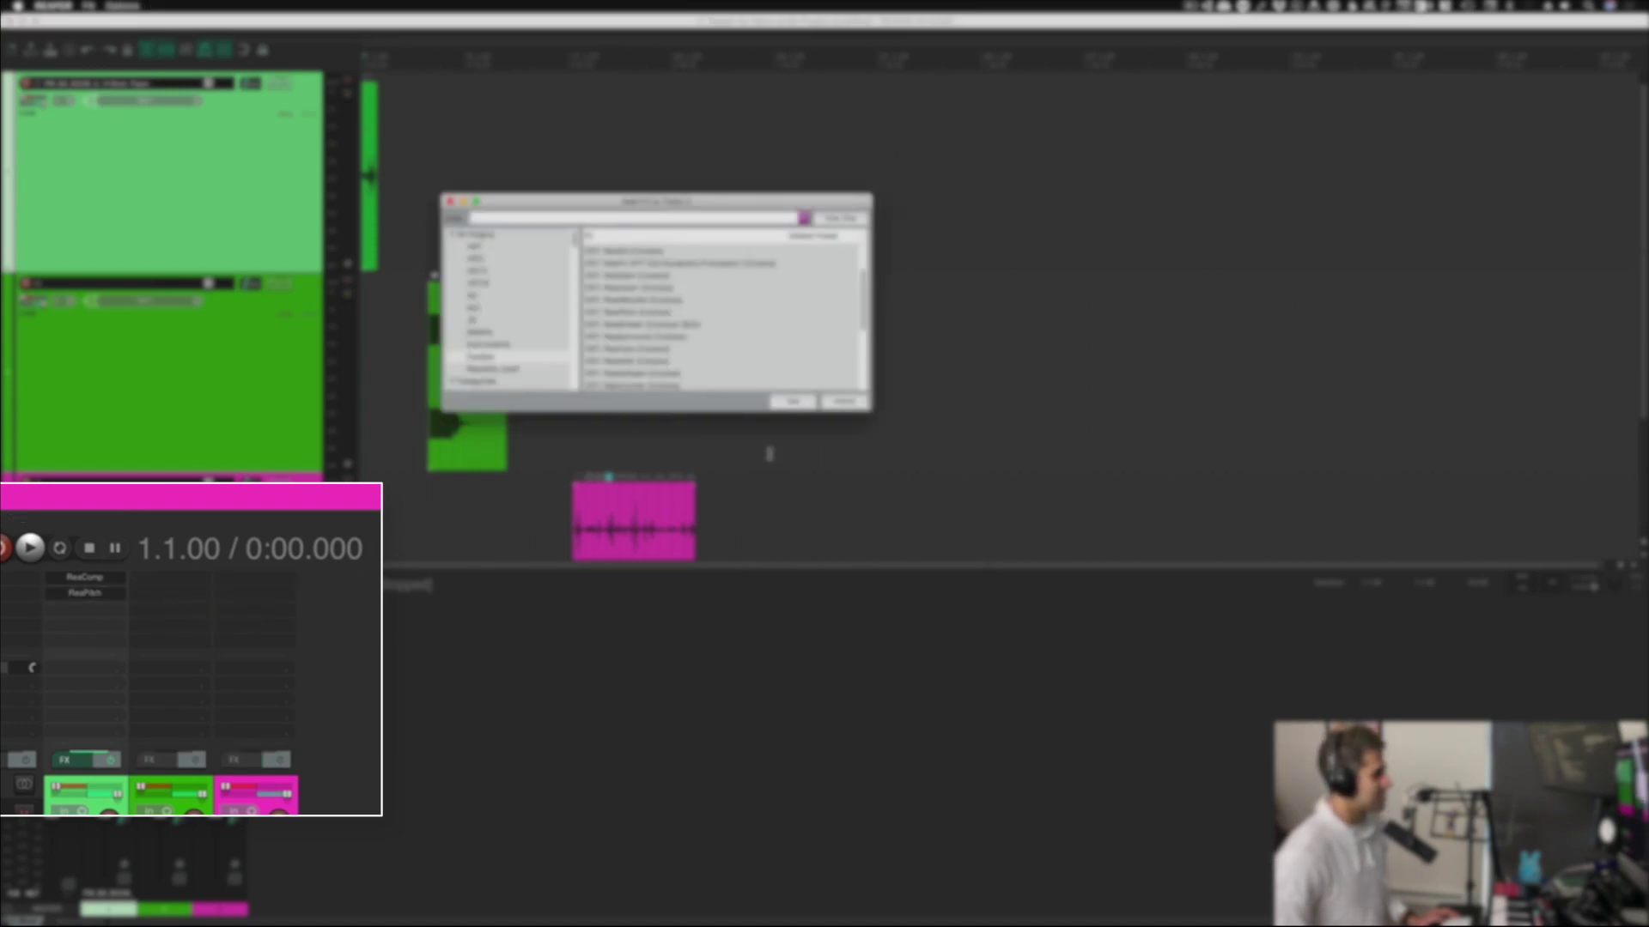
left_click(806, 403)
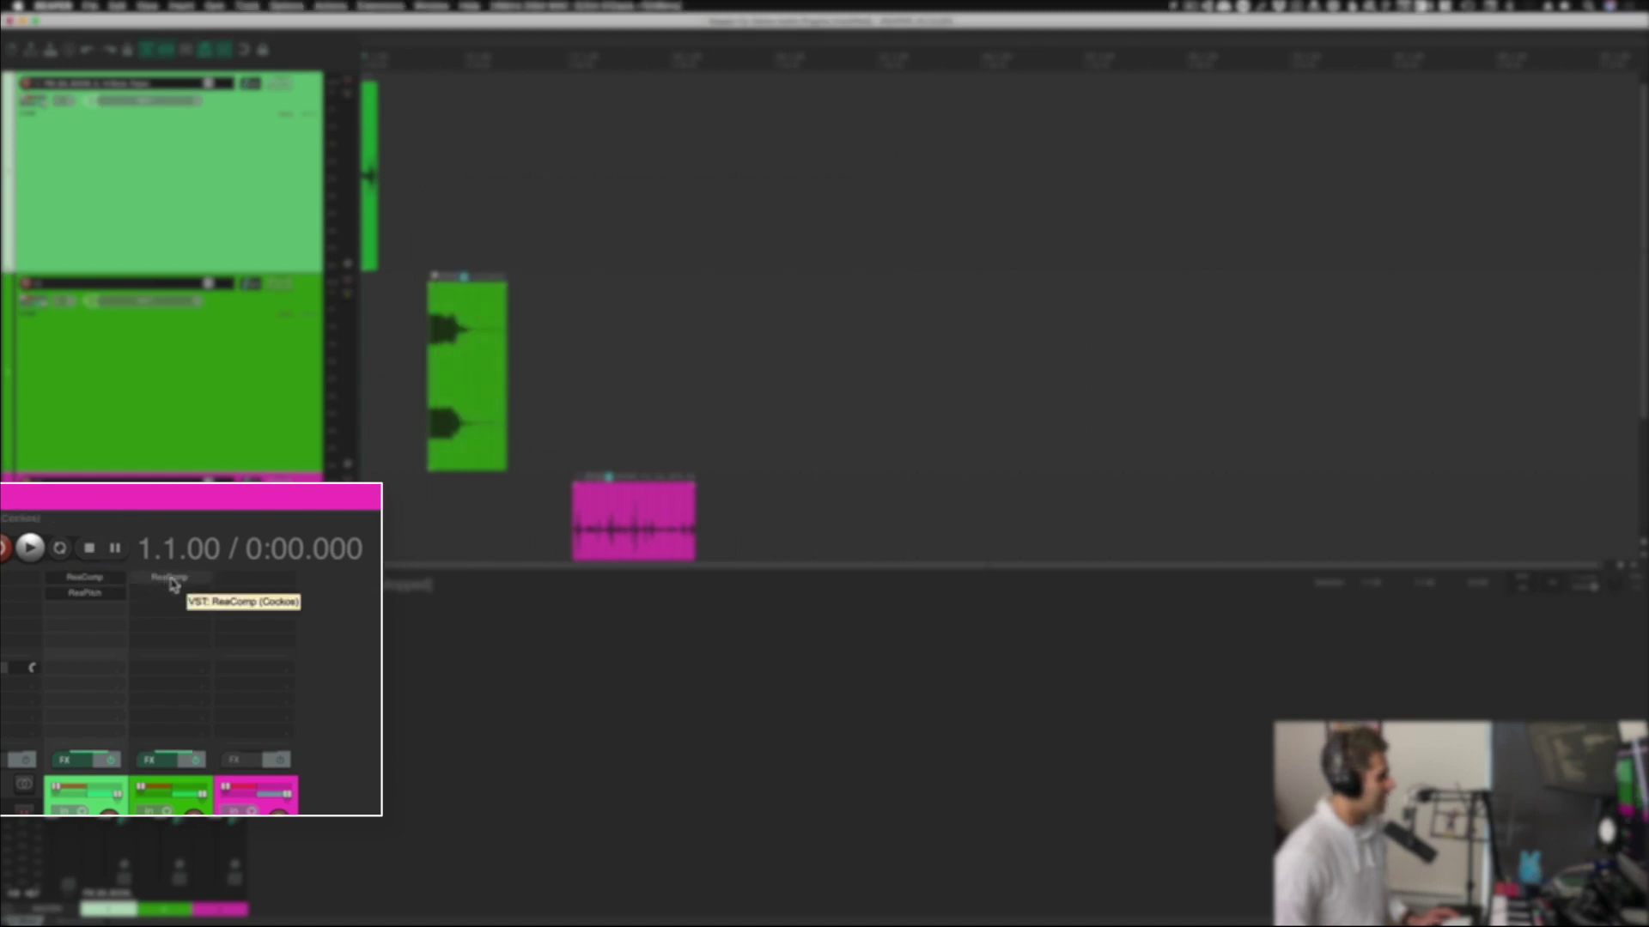
left_click(175, 585, "alt")
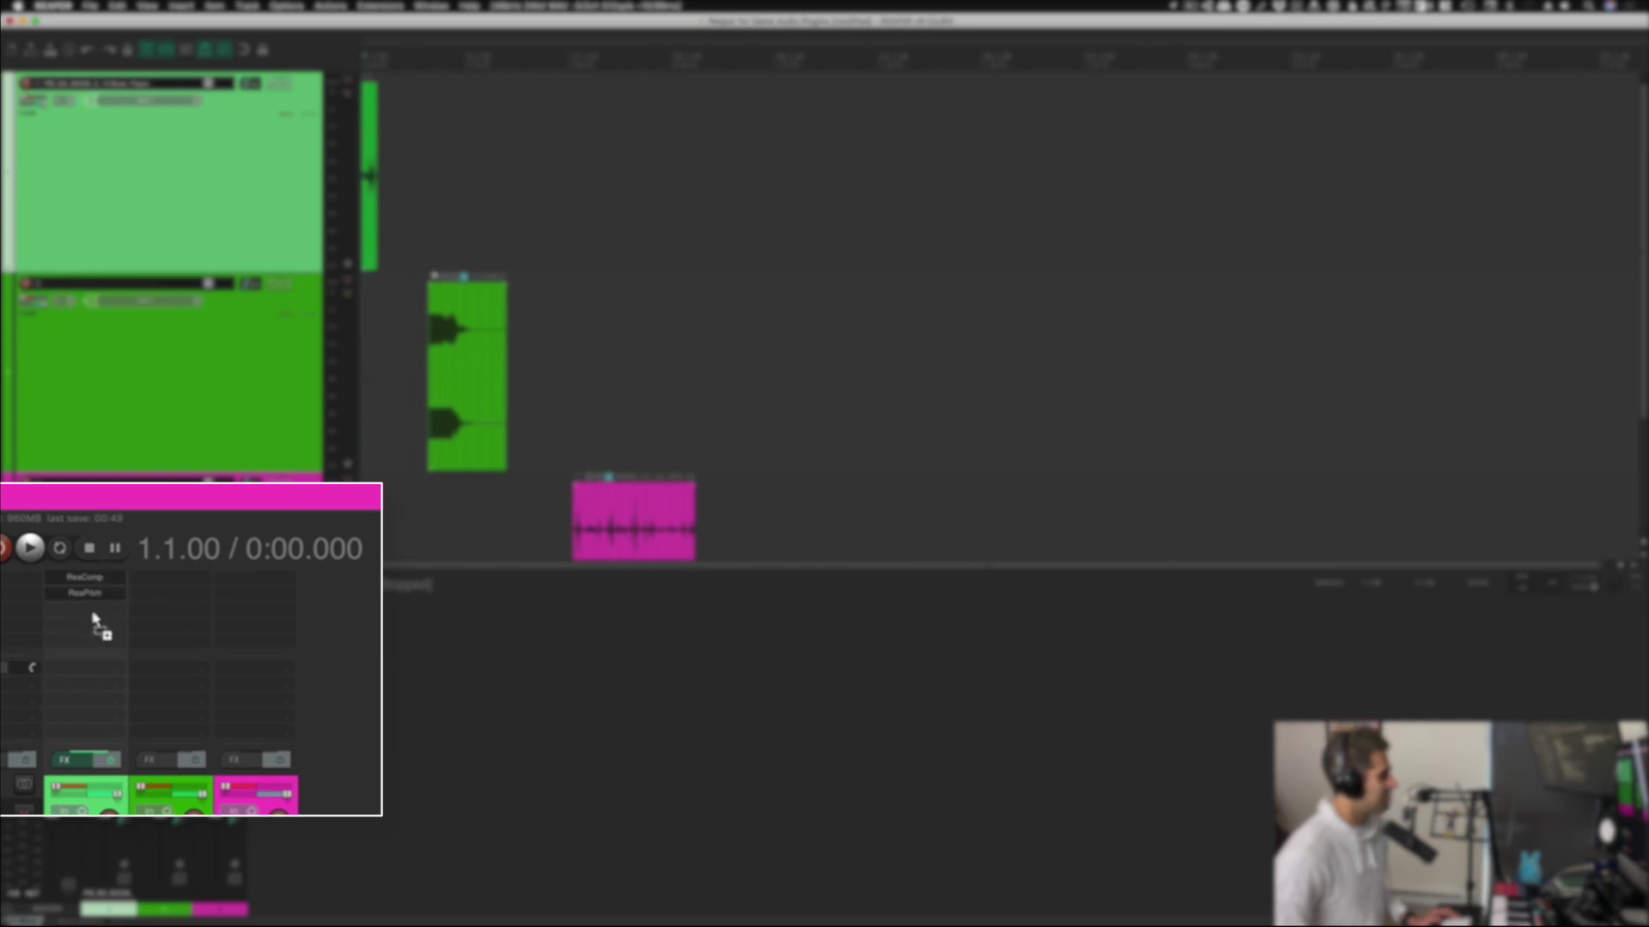
Step: Place ReaPitch before ReaComp on track 1, add the Cockos ReaVerb plugin to the chain and close its window
left_click_drag(114, 630, 120, 629)
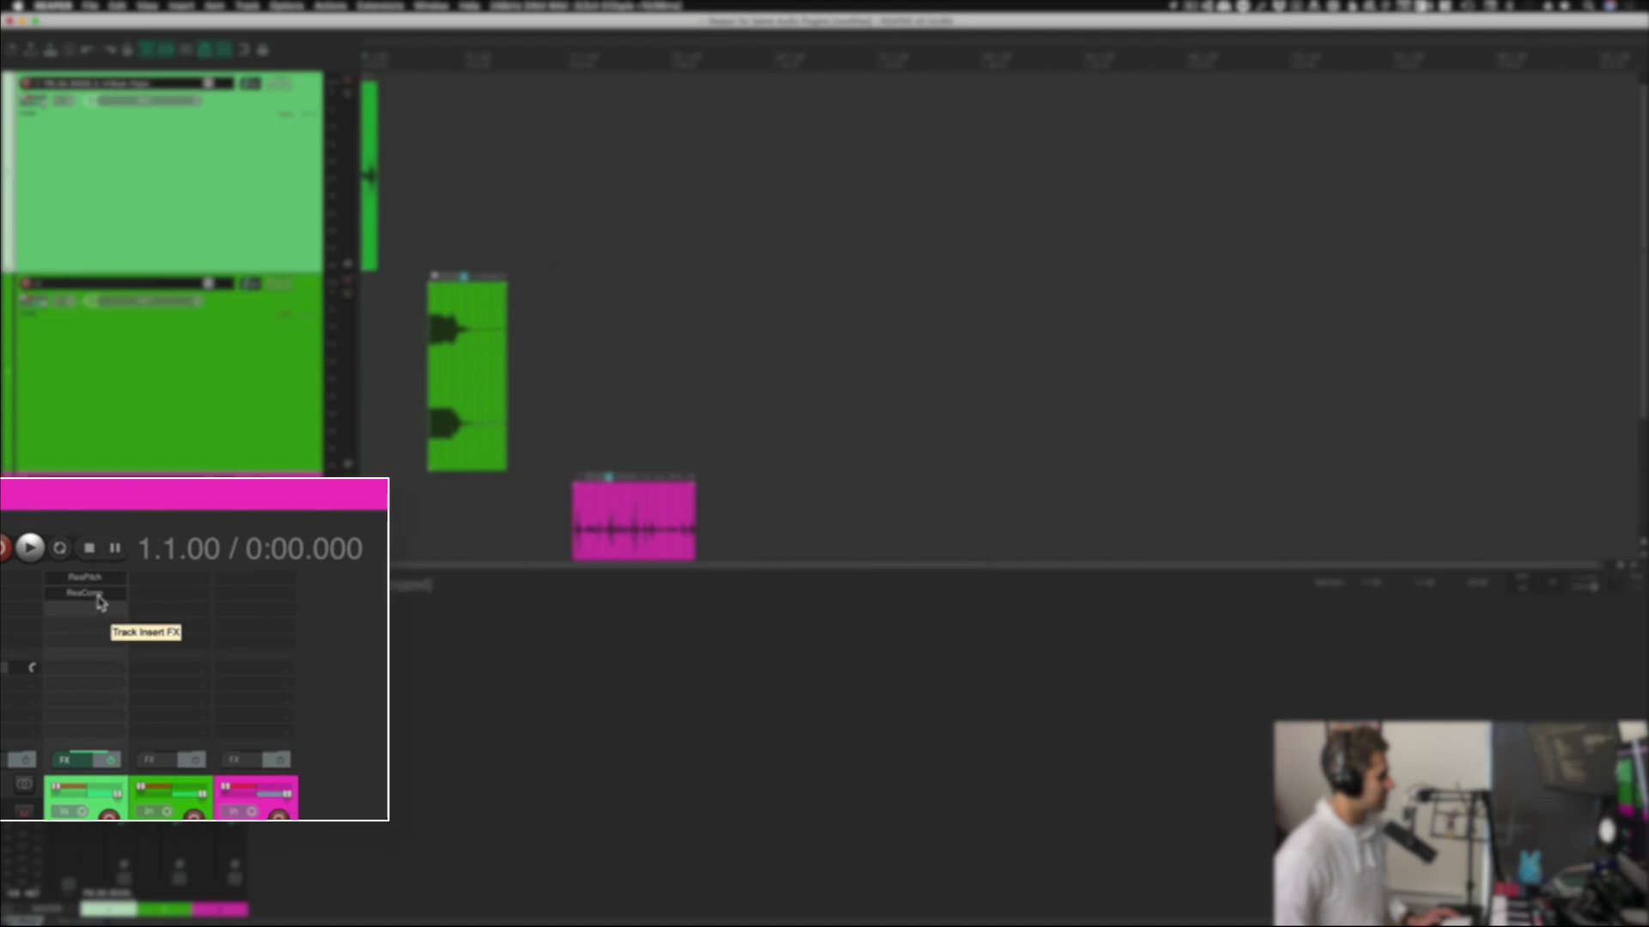
double_click(123, 630)
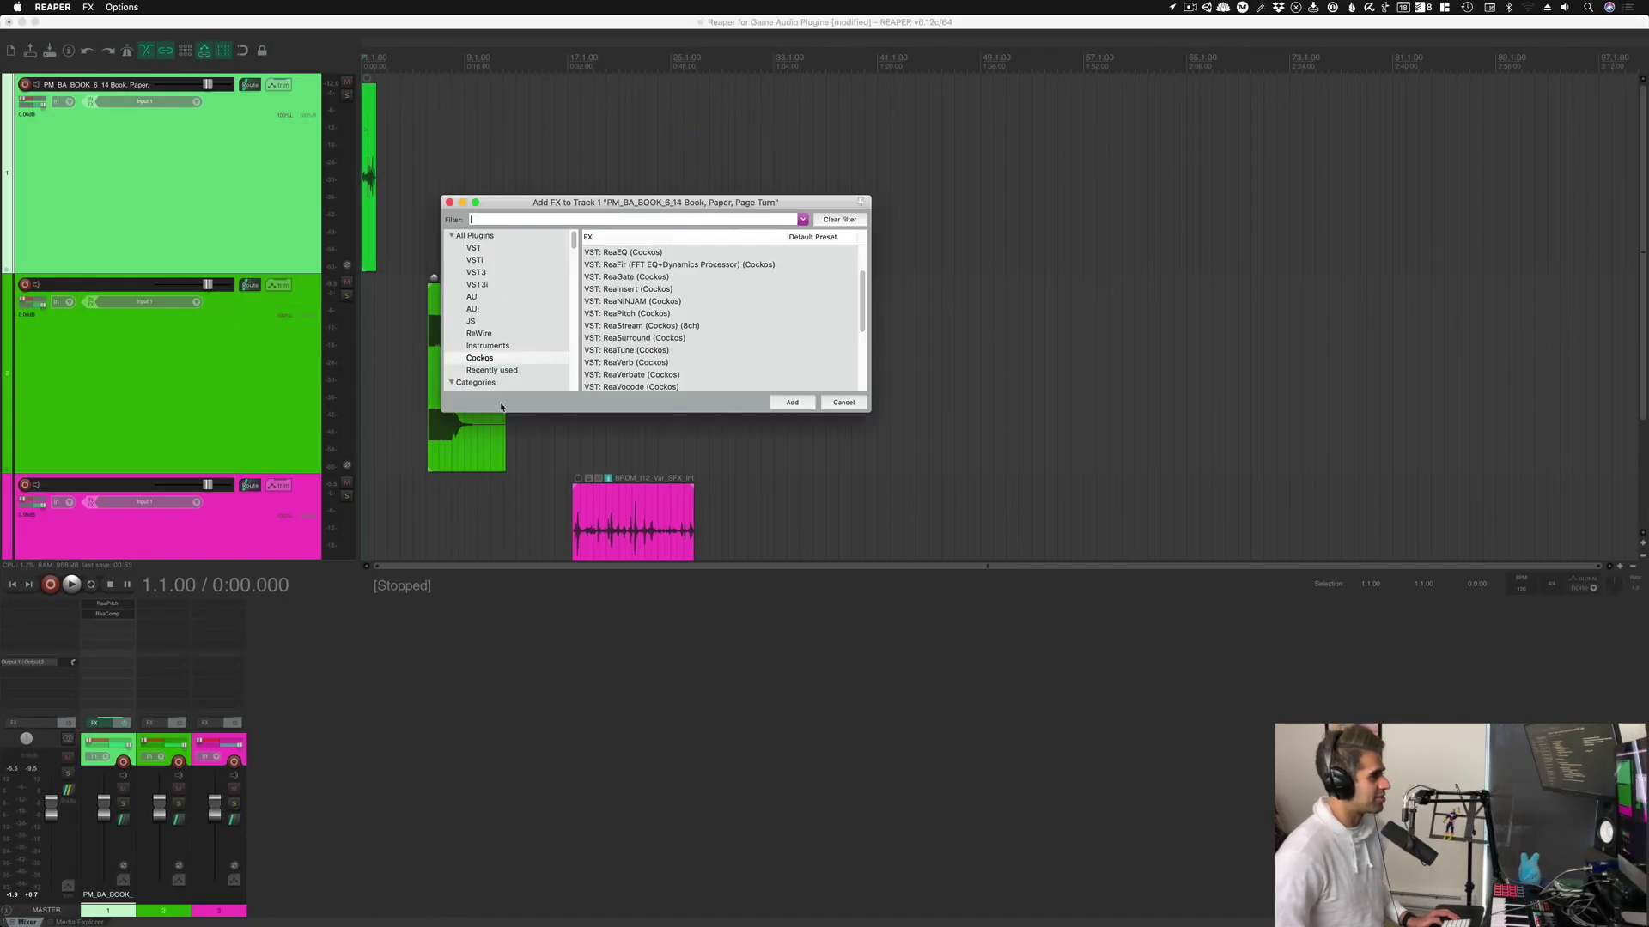
scroll(640, 317, "down", 3)
scroll(640, 316, "up", 2)
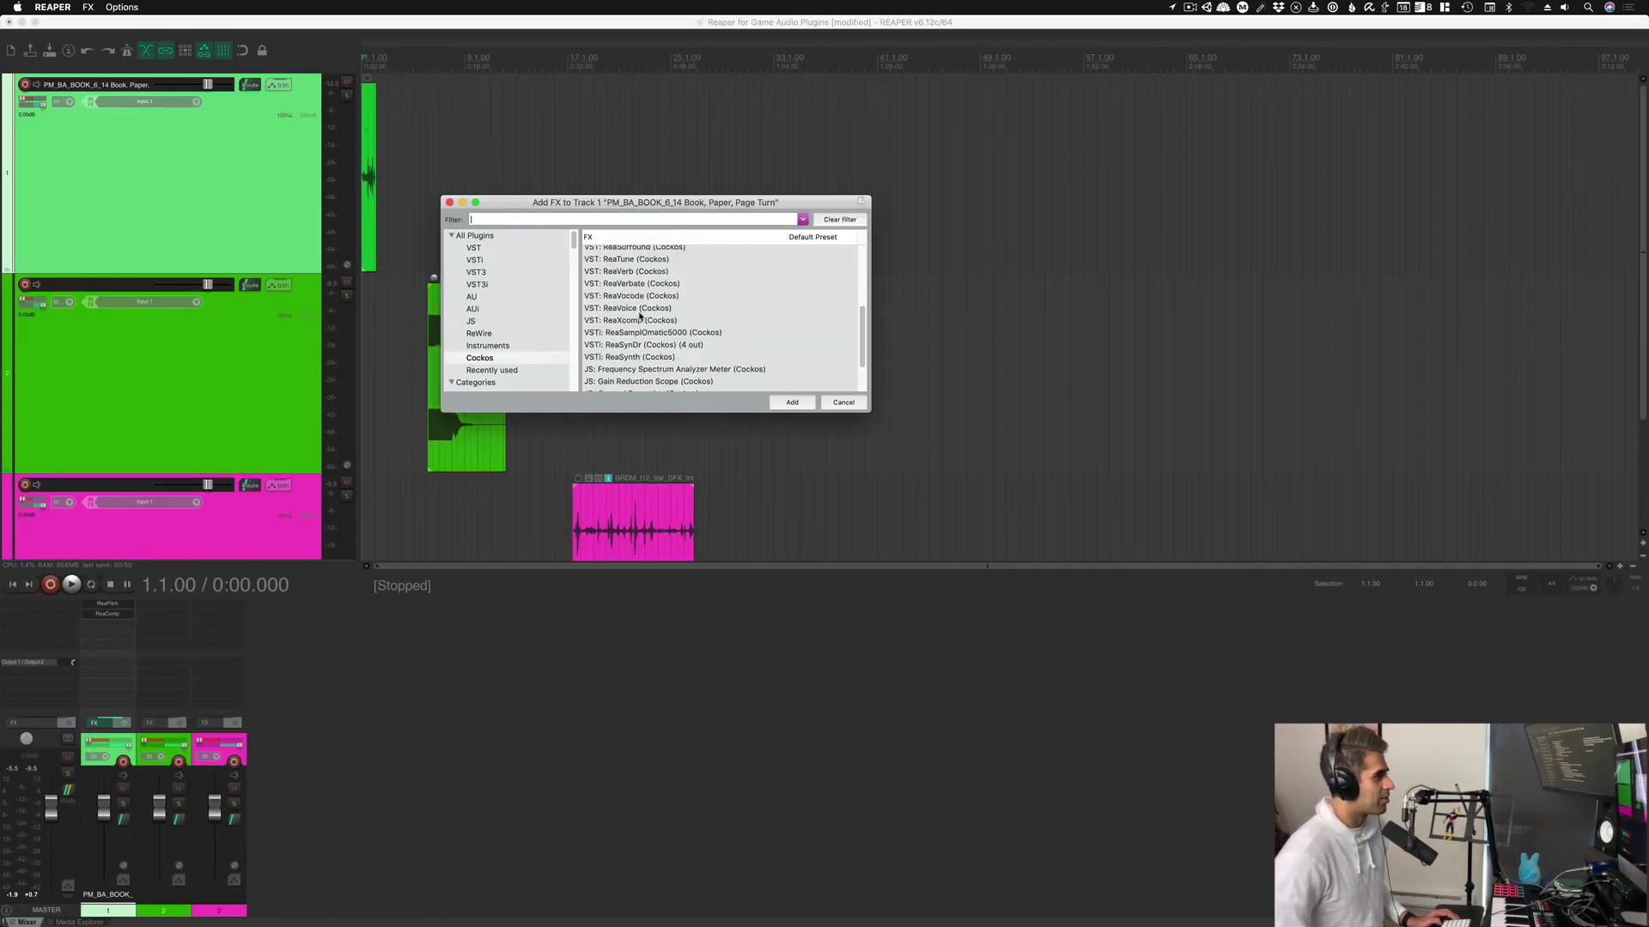
double_click(635, 272)
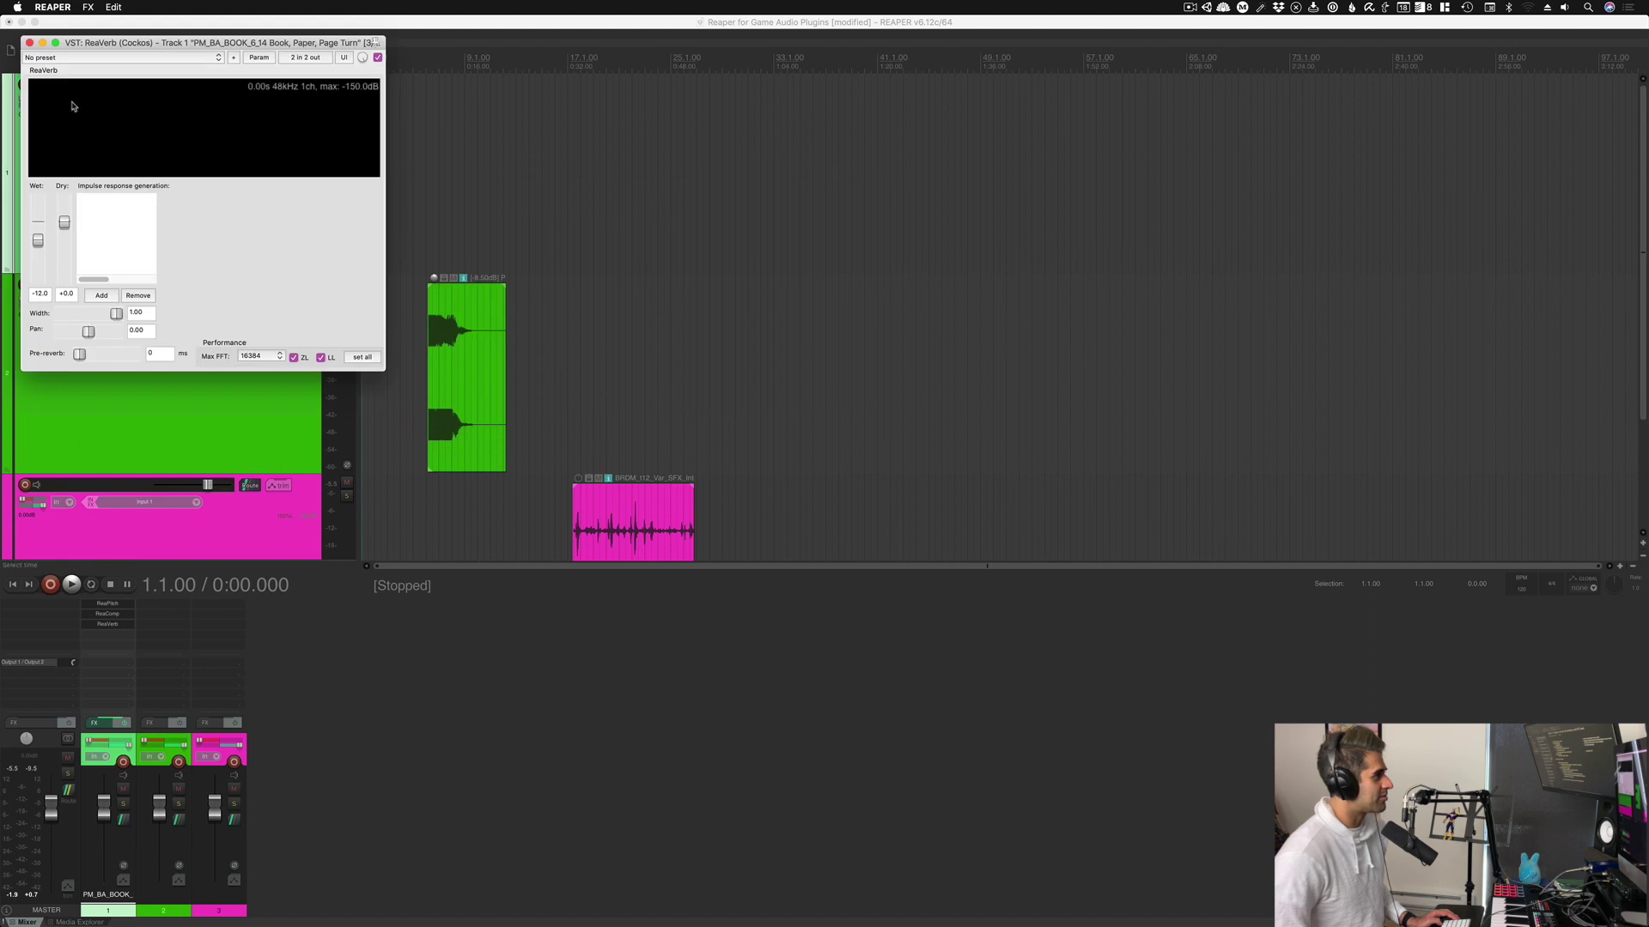
left_click(29, 43)
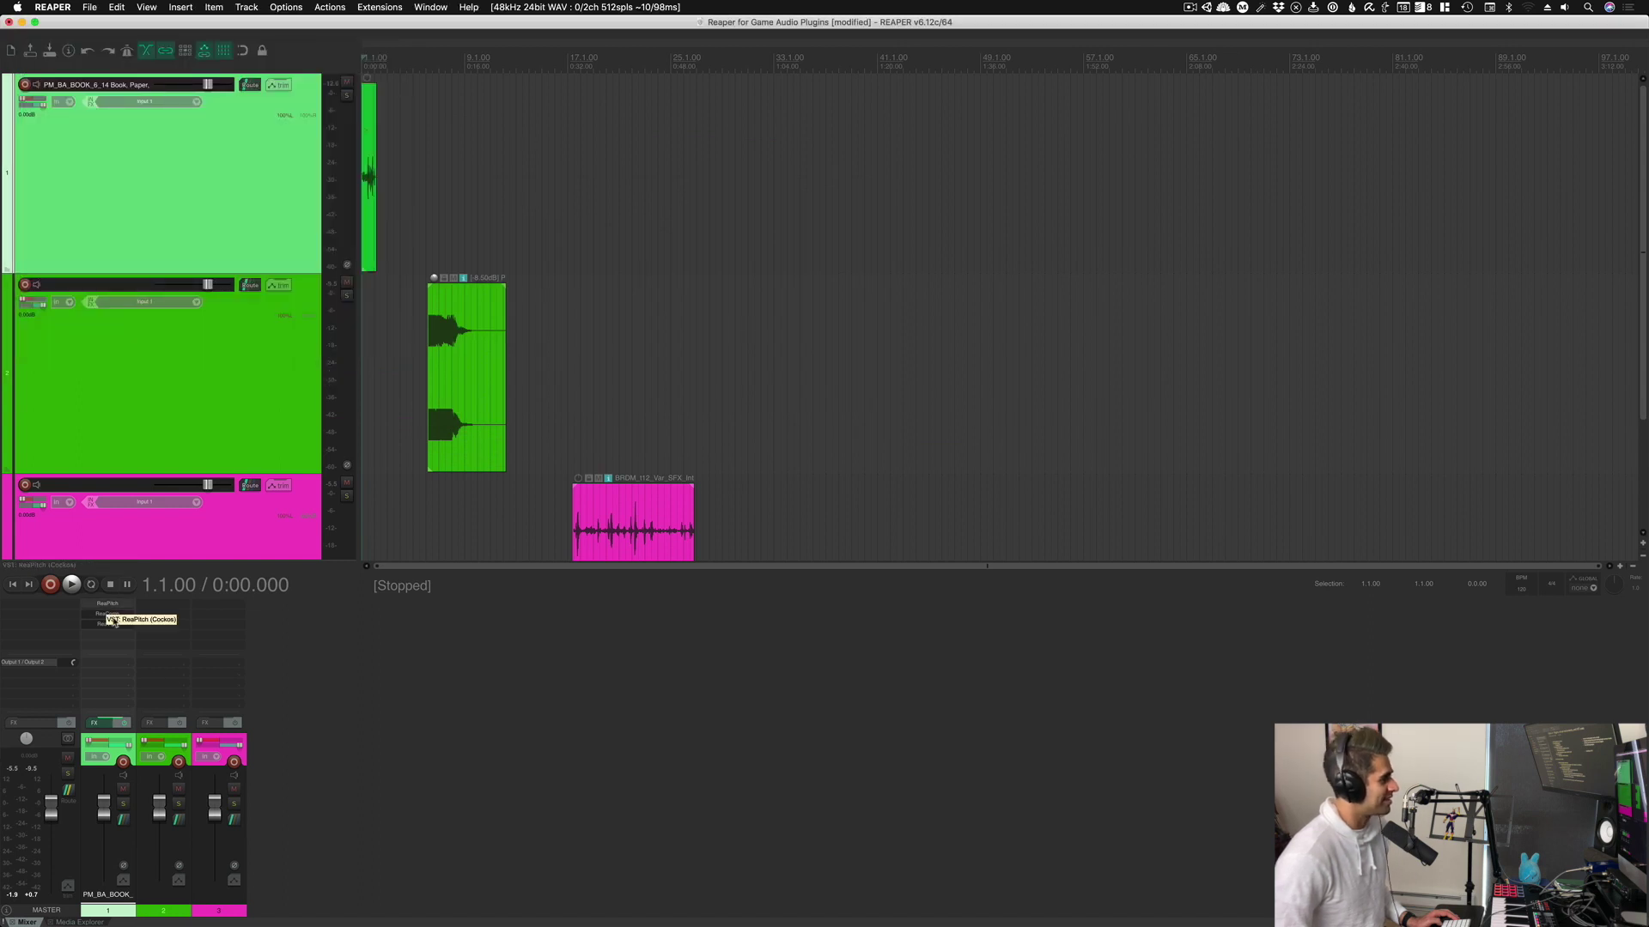
Step: Reorder track 1's effects and move ReaComp across to track 3 and back to the end of track 1's chain
mouse_move(112, 624)
left_mouse_down()
mouse_move(93, 577)
mouse_move(102, 601)
left_mouse_up()
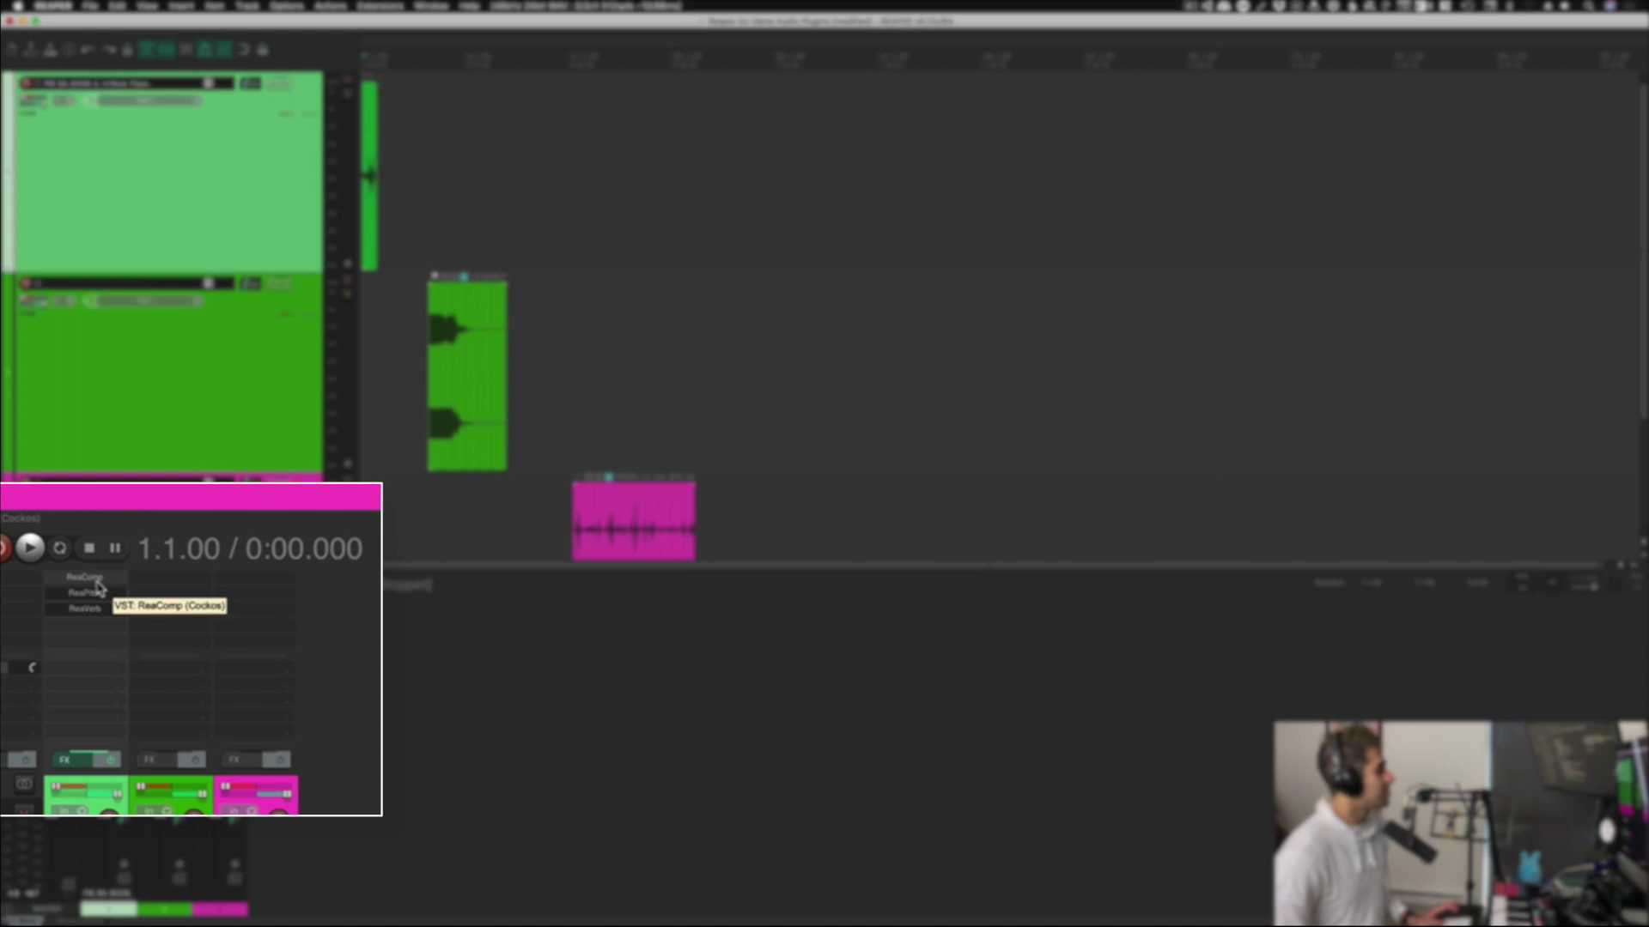
mouse_move(160, 585)
left_mouse_down()
mouse_move(163, 599)
mouse_move(245, 588)
mouse_move(175, 584)
left_mouse_up()
left_click_drag(298, 587, 247, 586)
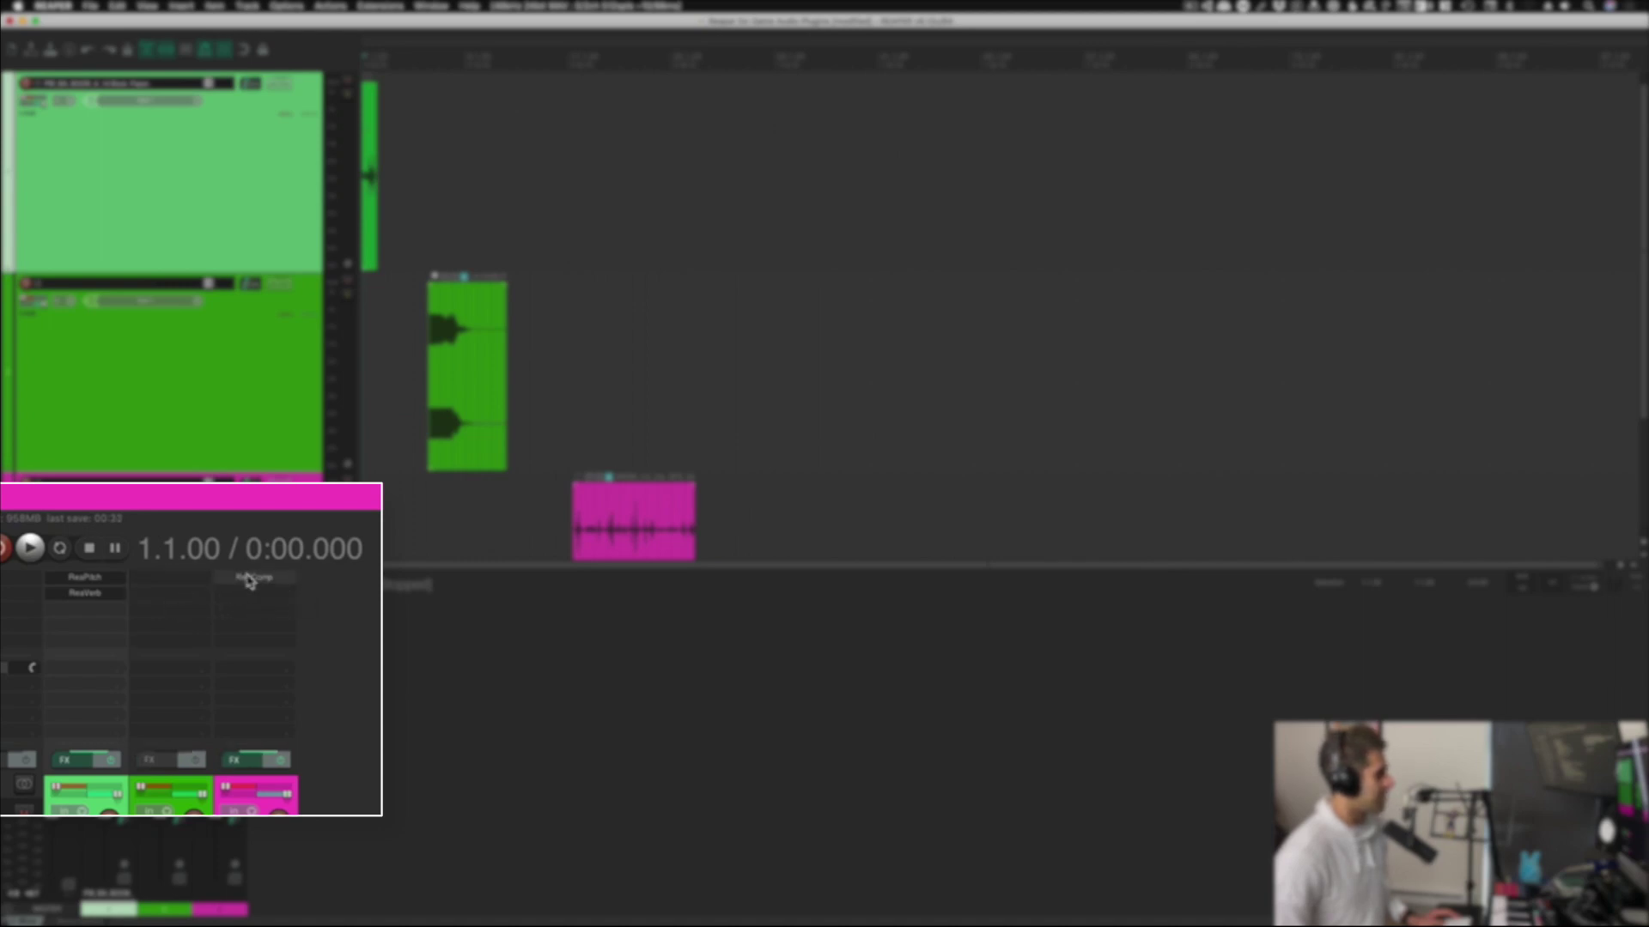
left_click_drag(142, 611, 125, 655)
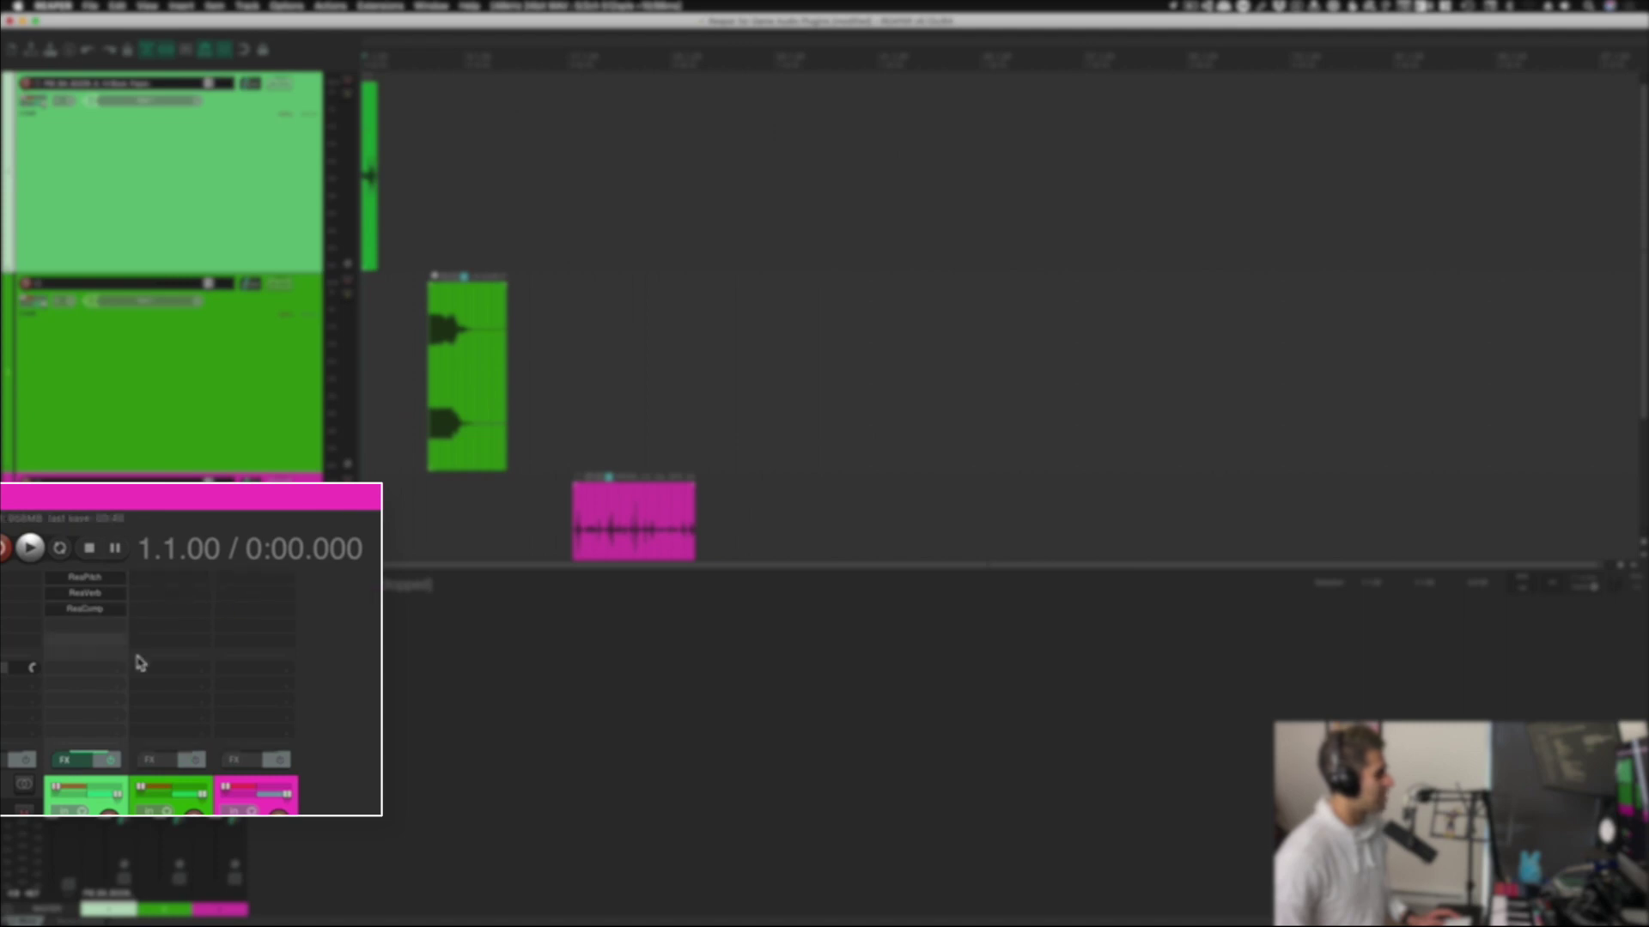
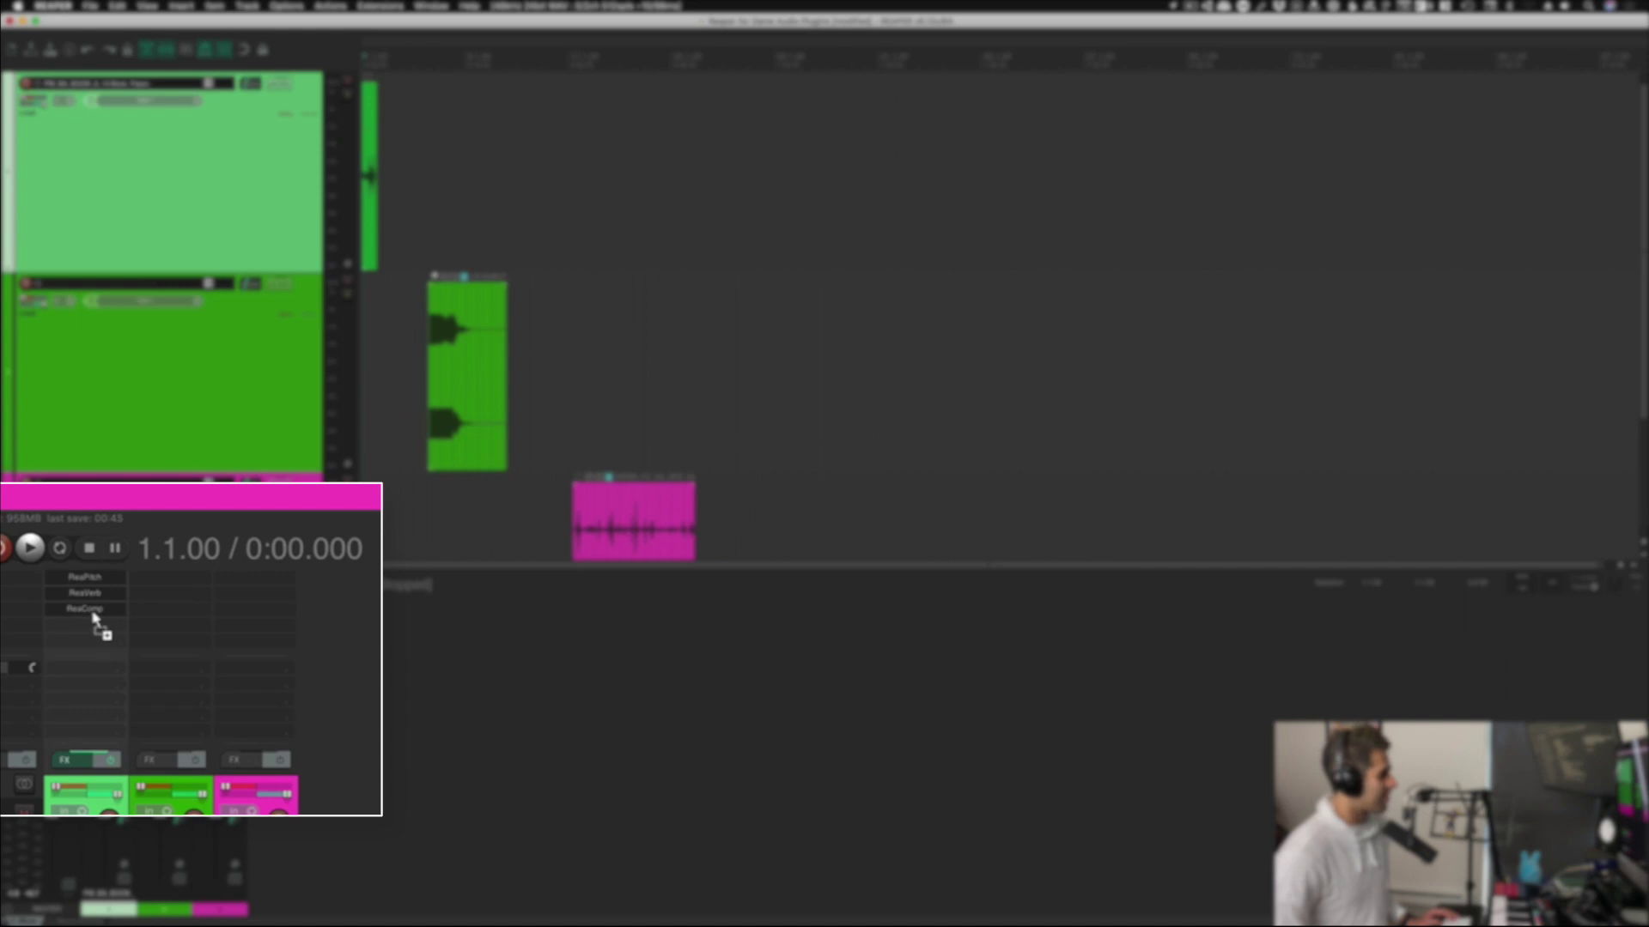
Step: Move ReaPitch to the end of track 1's effects chain and duplicate it there several times
mouse_move(94, 616)
left_mouse_down()
mouse_move(103, 593)
mouse_move(118, 617)
left_mouse_up()
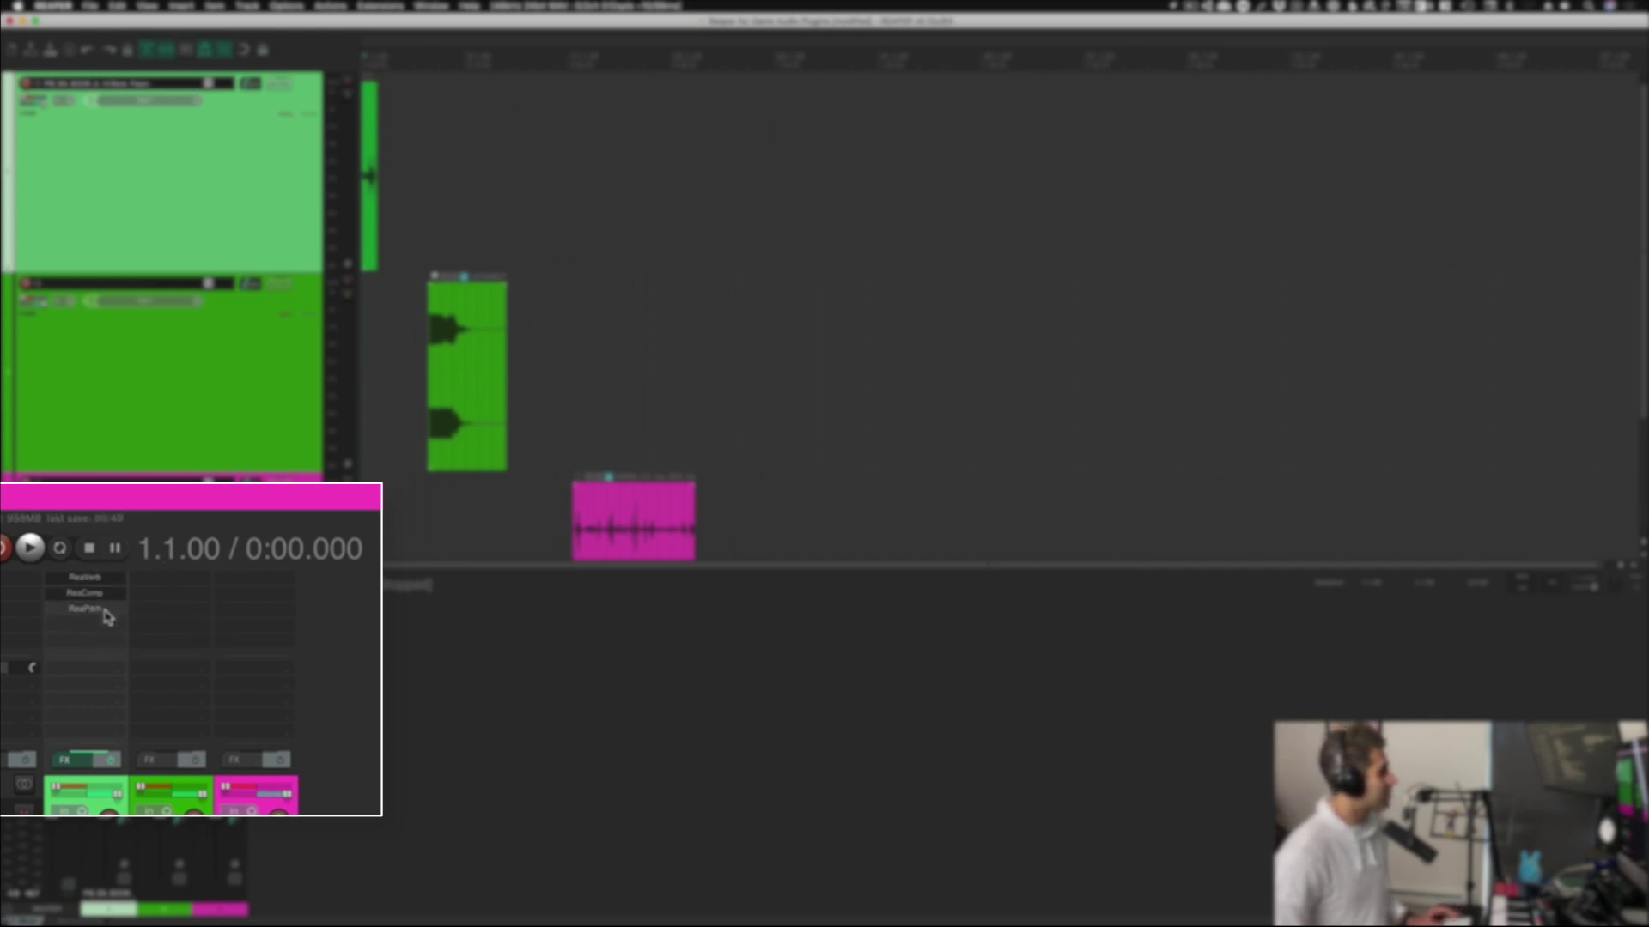
left_click_drag(105, 633, 100, 646)
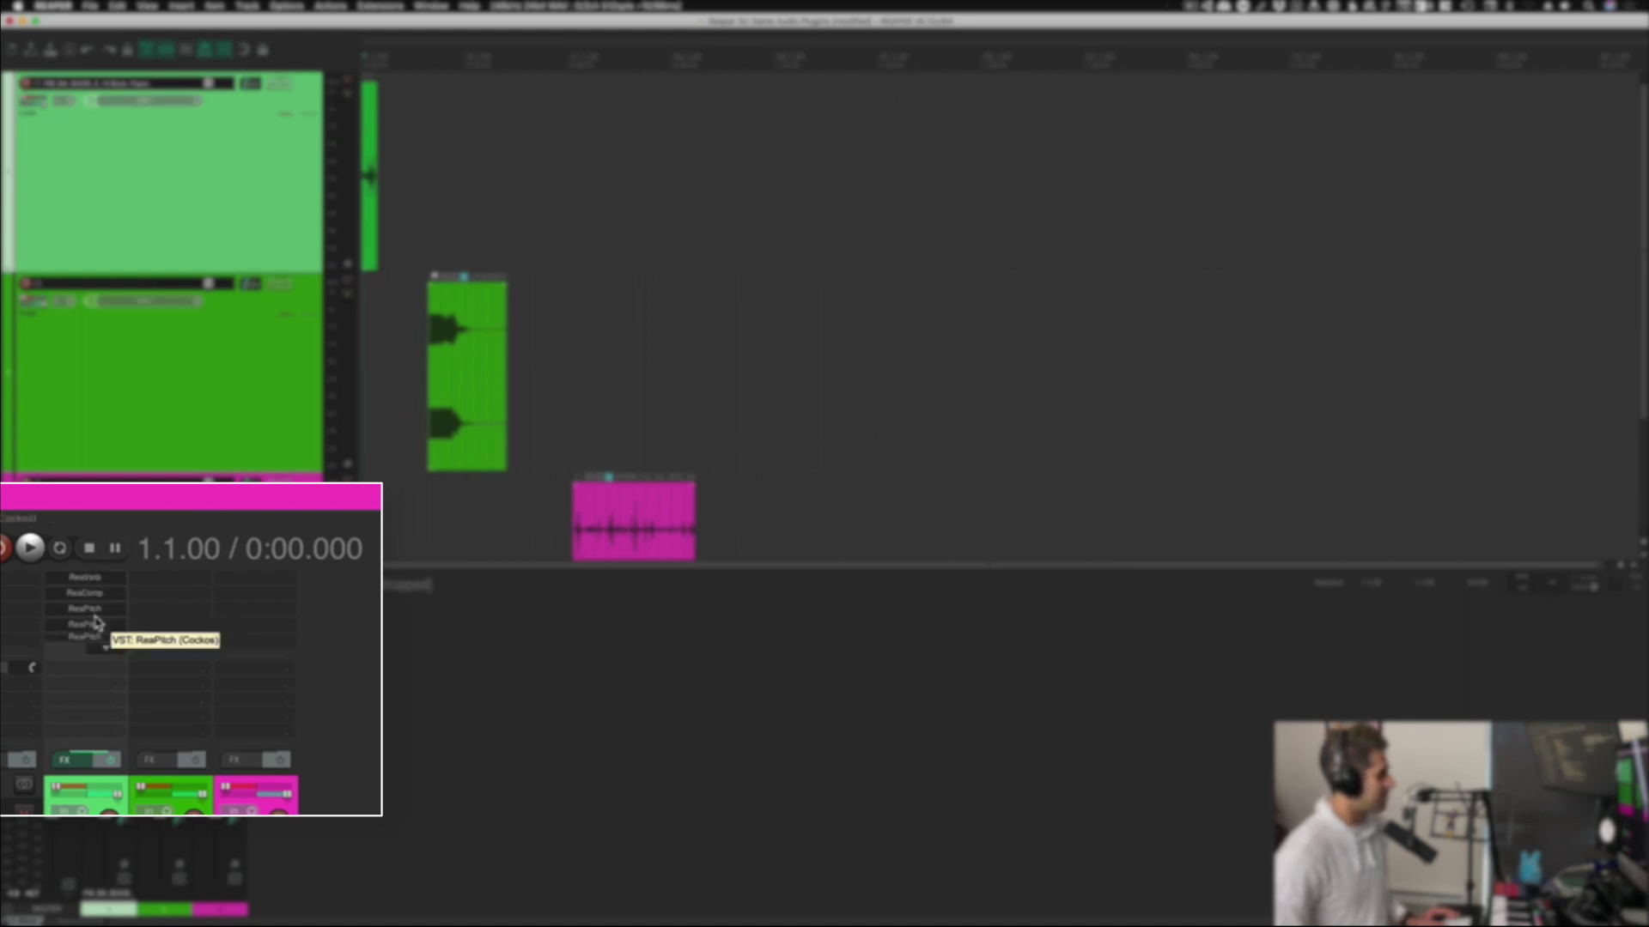
Step: Look through the full list of effects inserted on track 1 in the mixer
scroll(94, 624, "down", 2)
scroll(96, 626, "up", 2)
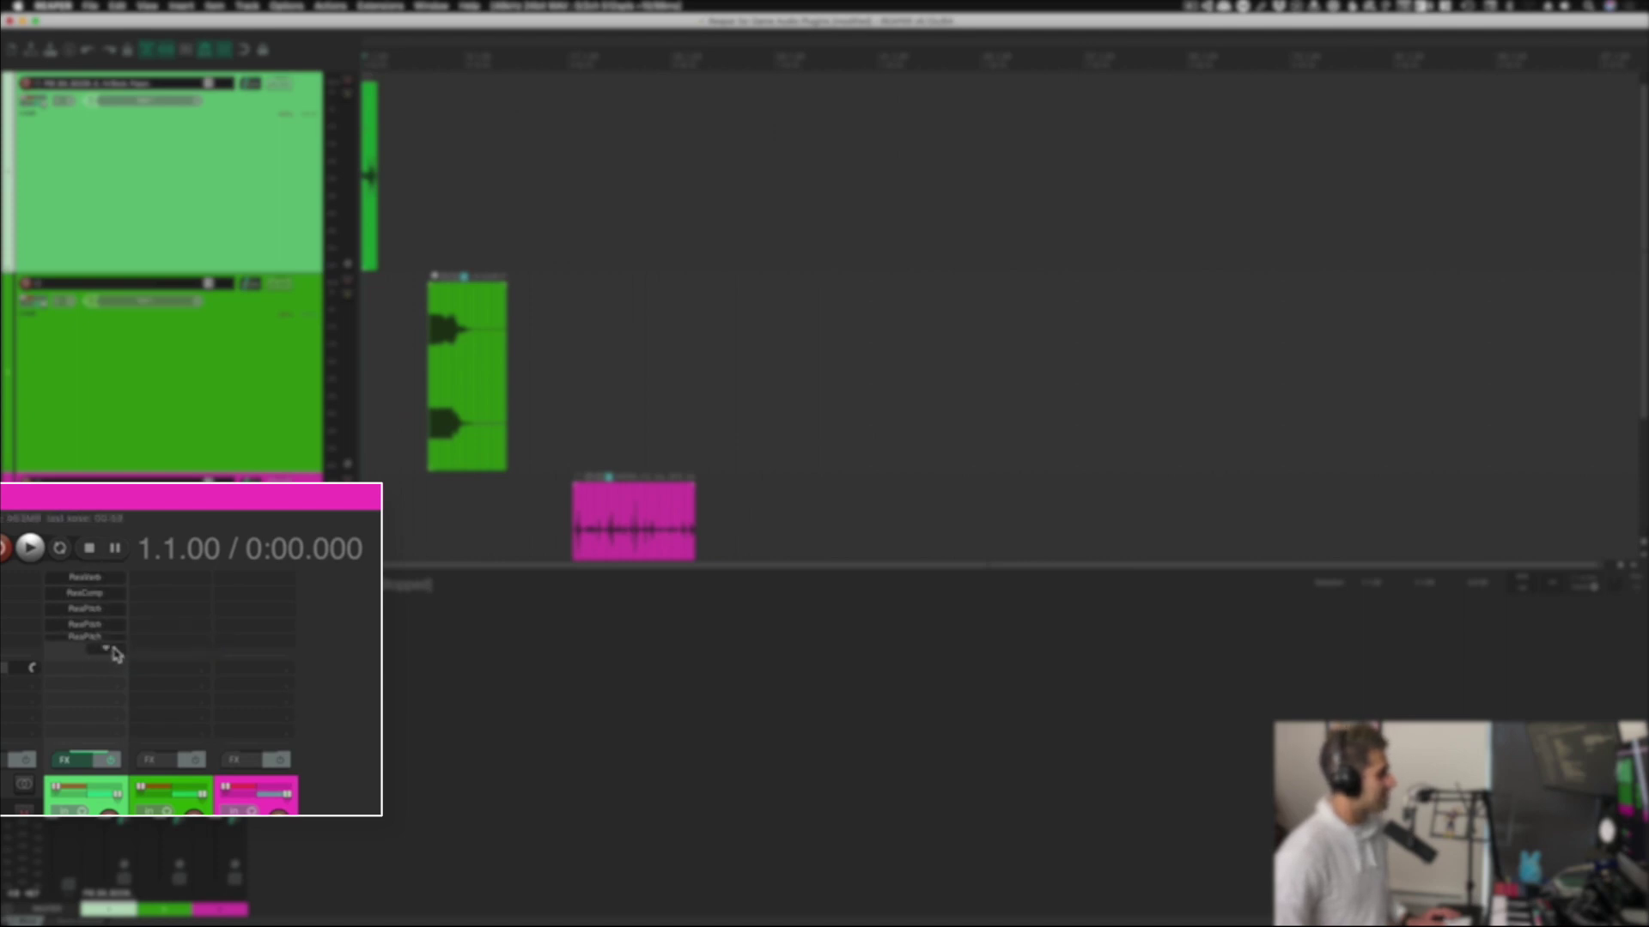
scroll(119, 635, "down", 2)
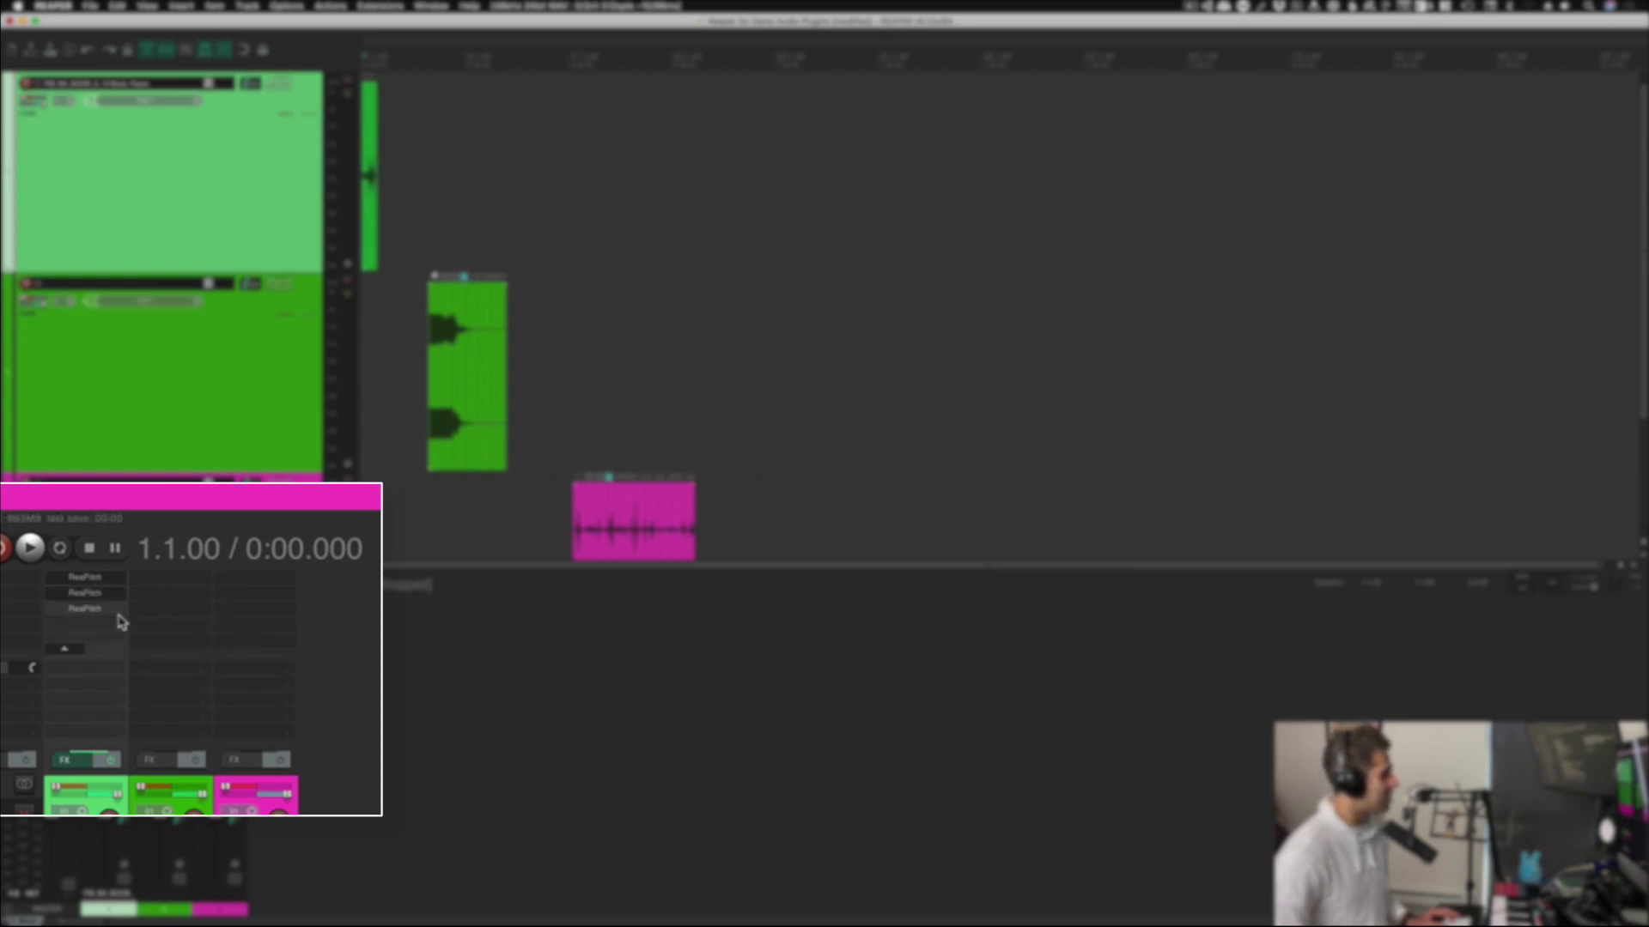
scroll(101, 632, "down", 2)
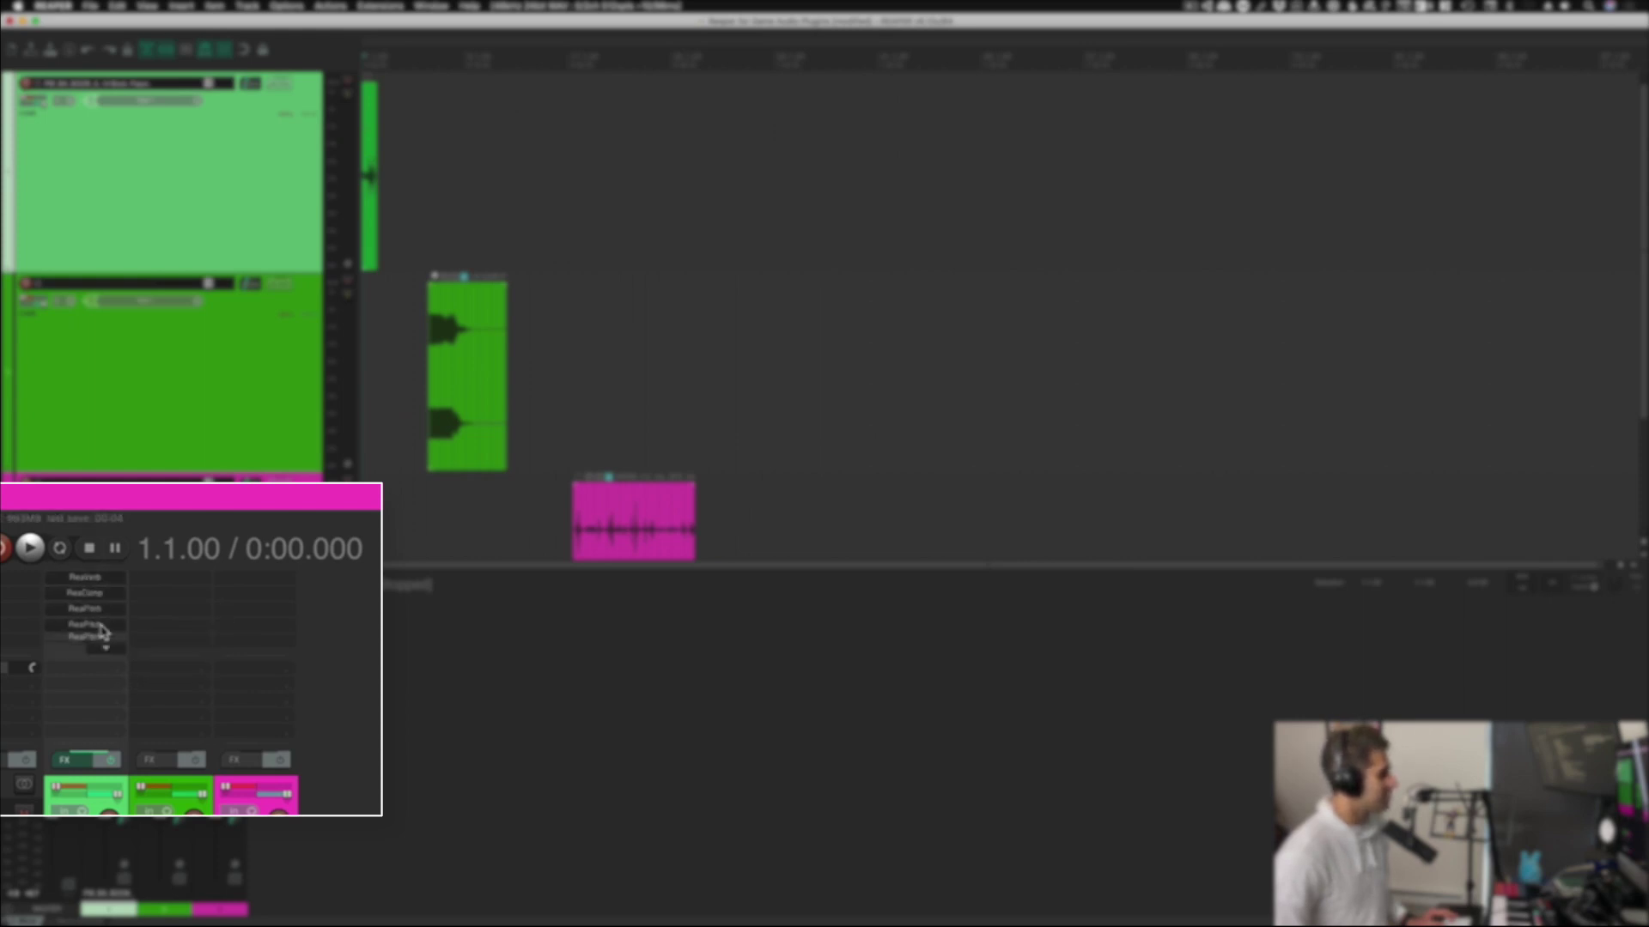
scroll(102, 631, "up", 1)
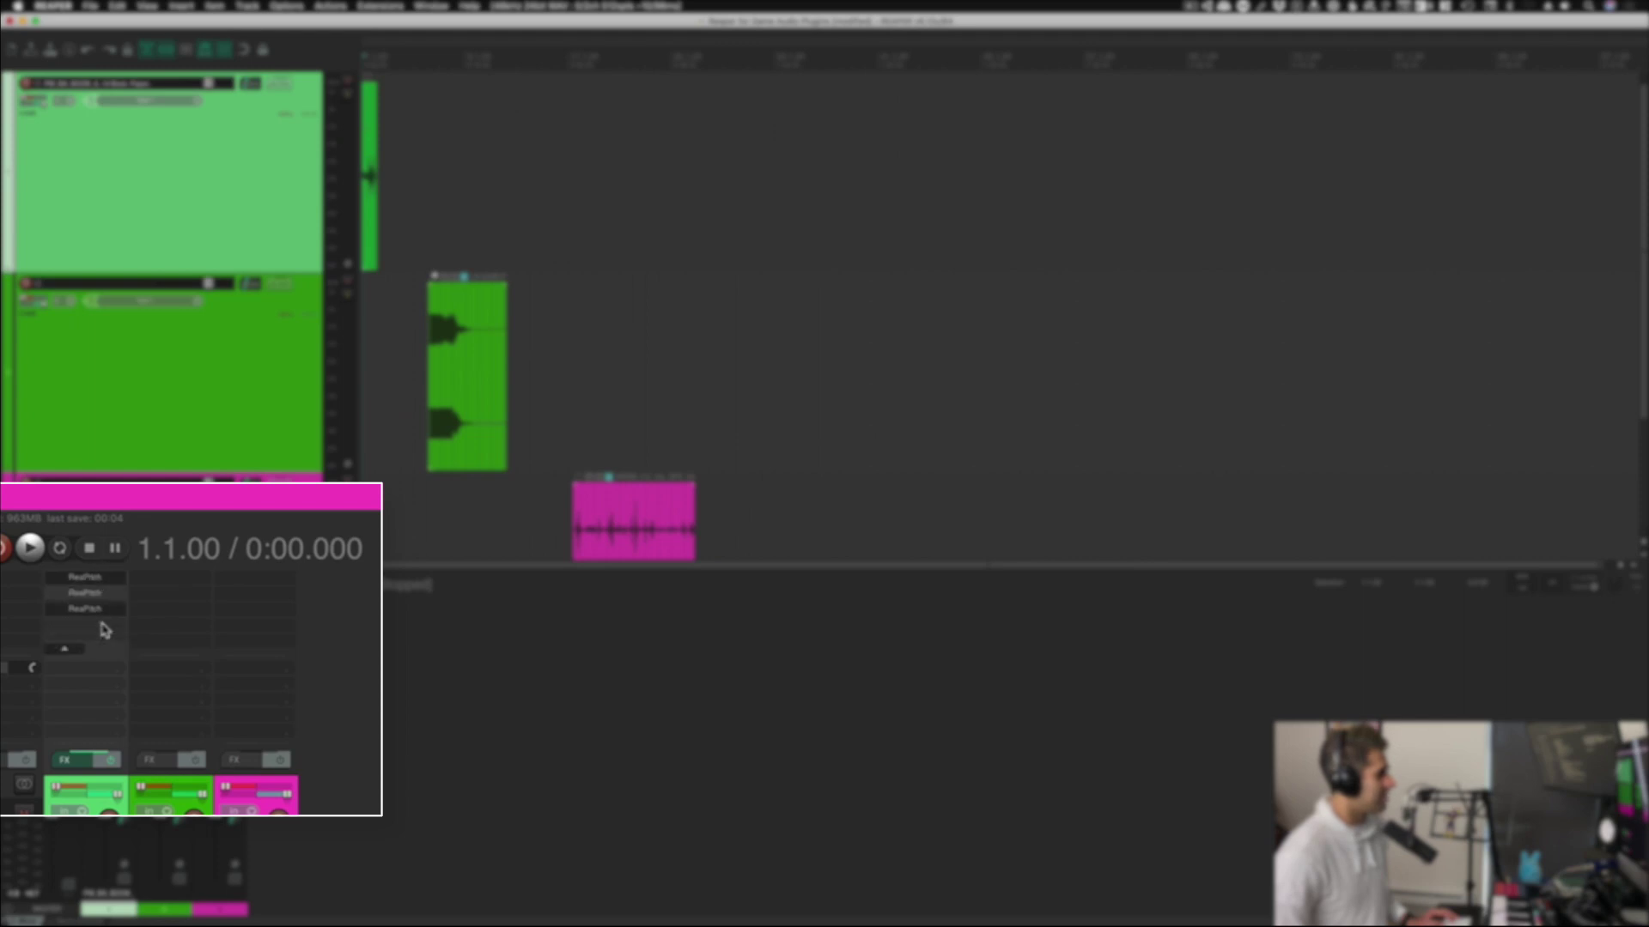
scroll(103, 631, "down", 1)
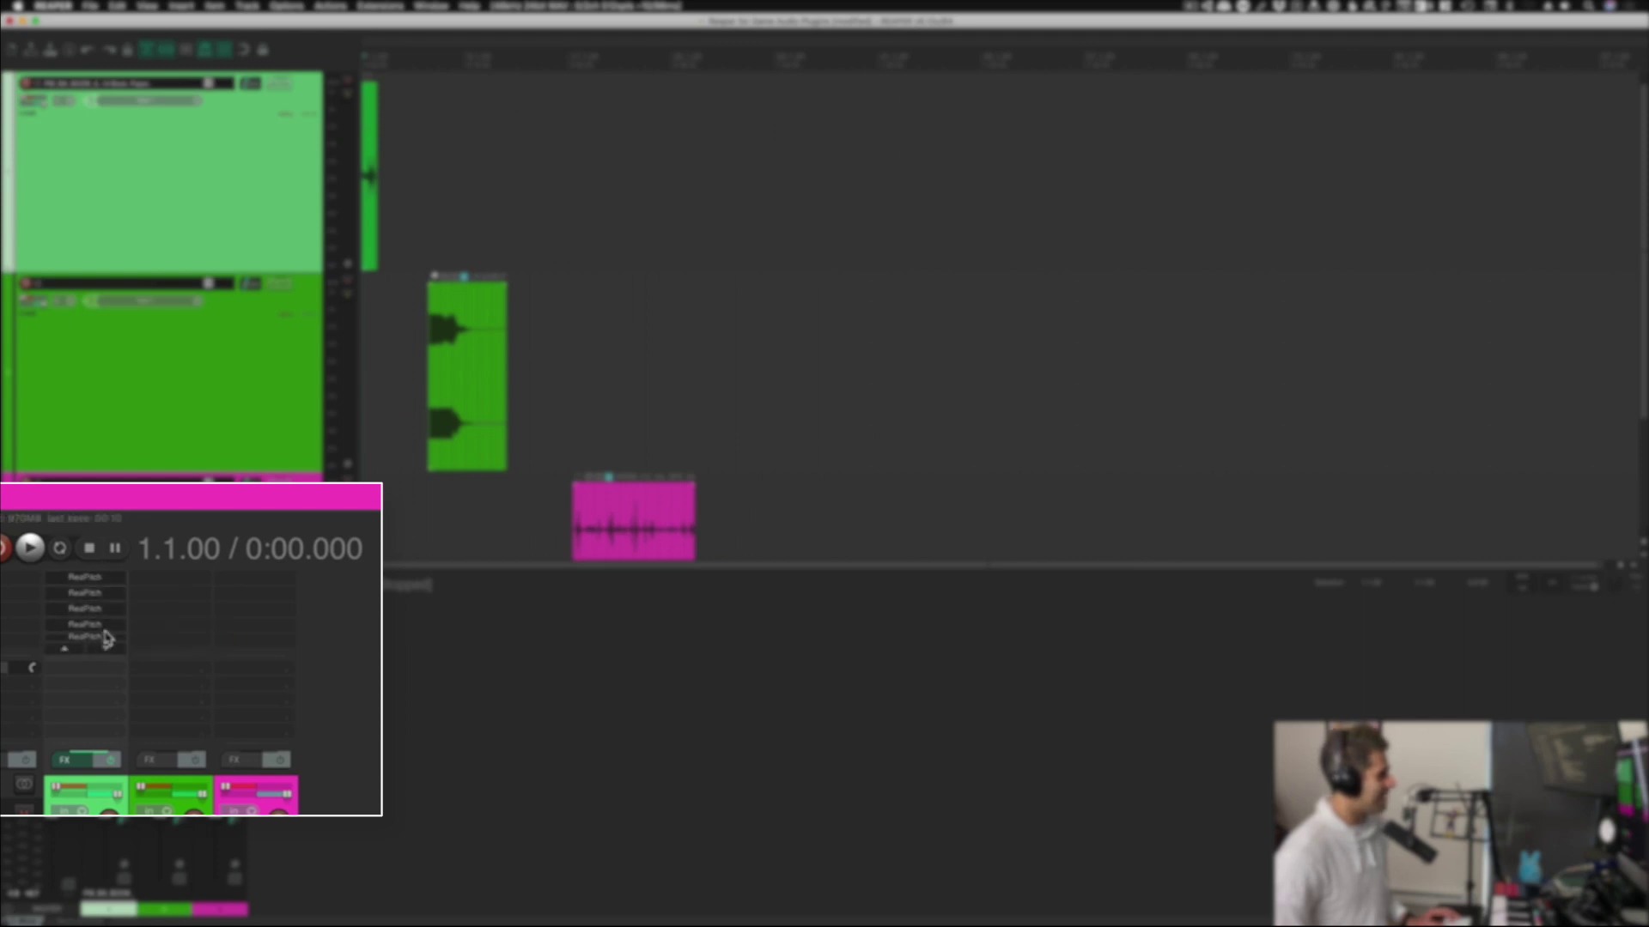
scroll(103, 627, "down", 1)
scroll(105, 633, "down", 1)
scroll(106, 620, "down", 1)
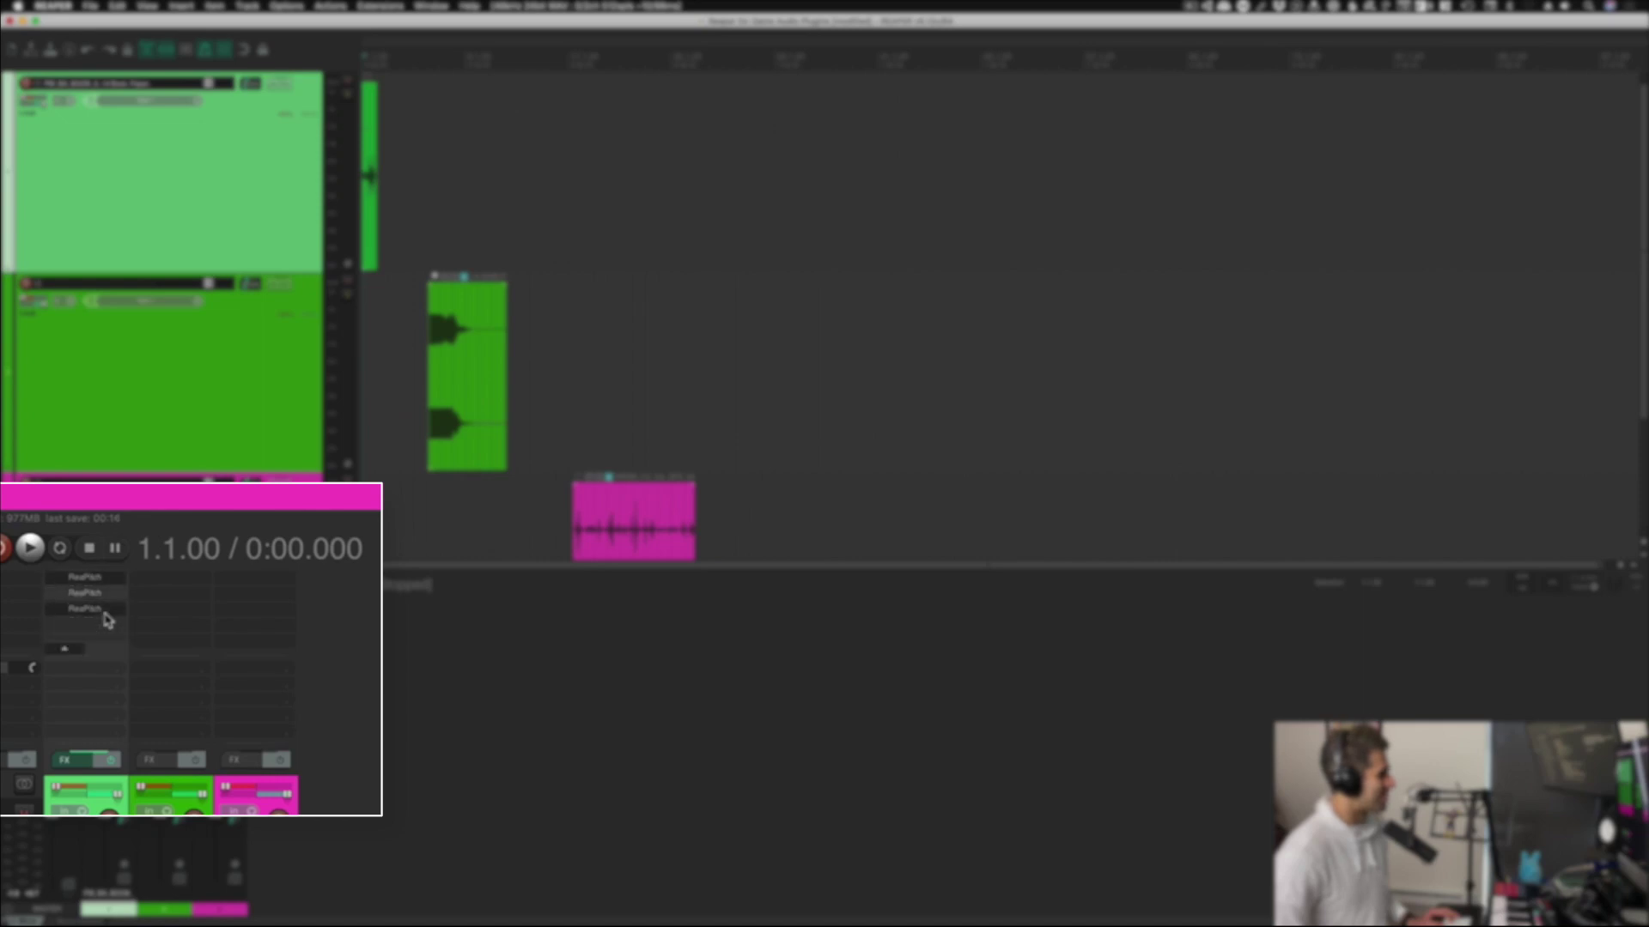
scroll(107, 620, "up", 1)
scroll(107, 620, "up", 2)
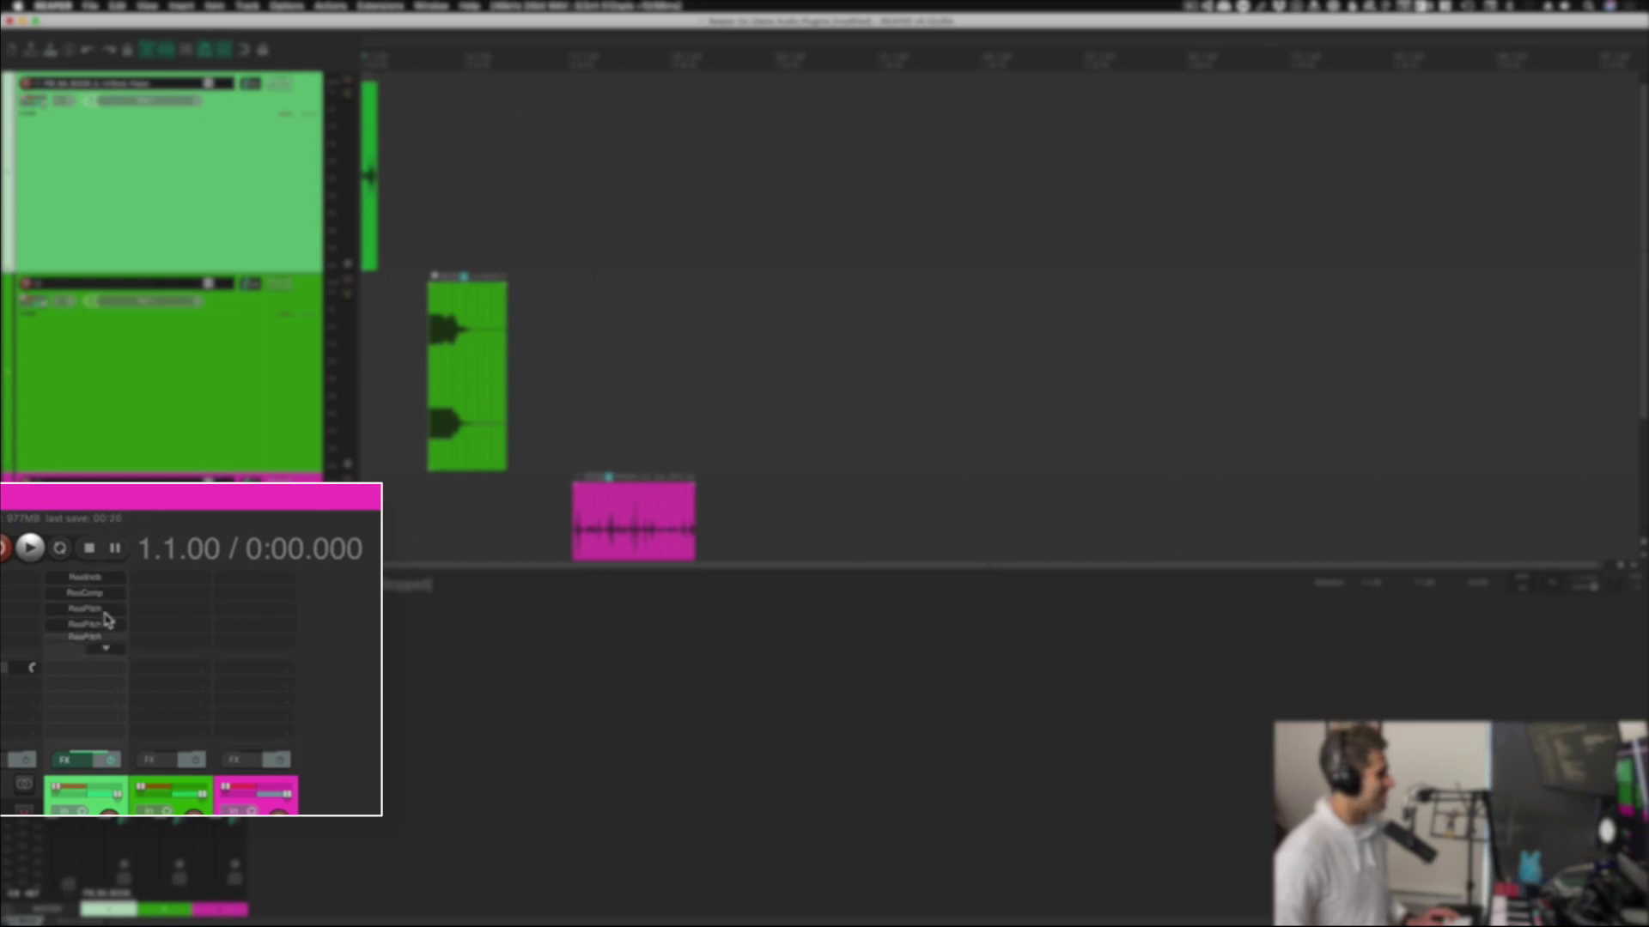
Step: Play the project from the start to hear track 1 through its stacked effects, and stop playback
left_click(563, 158)
key("Home")
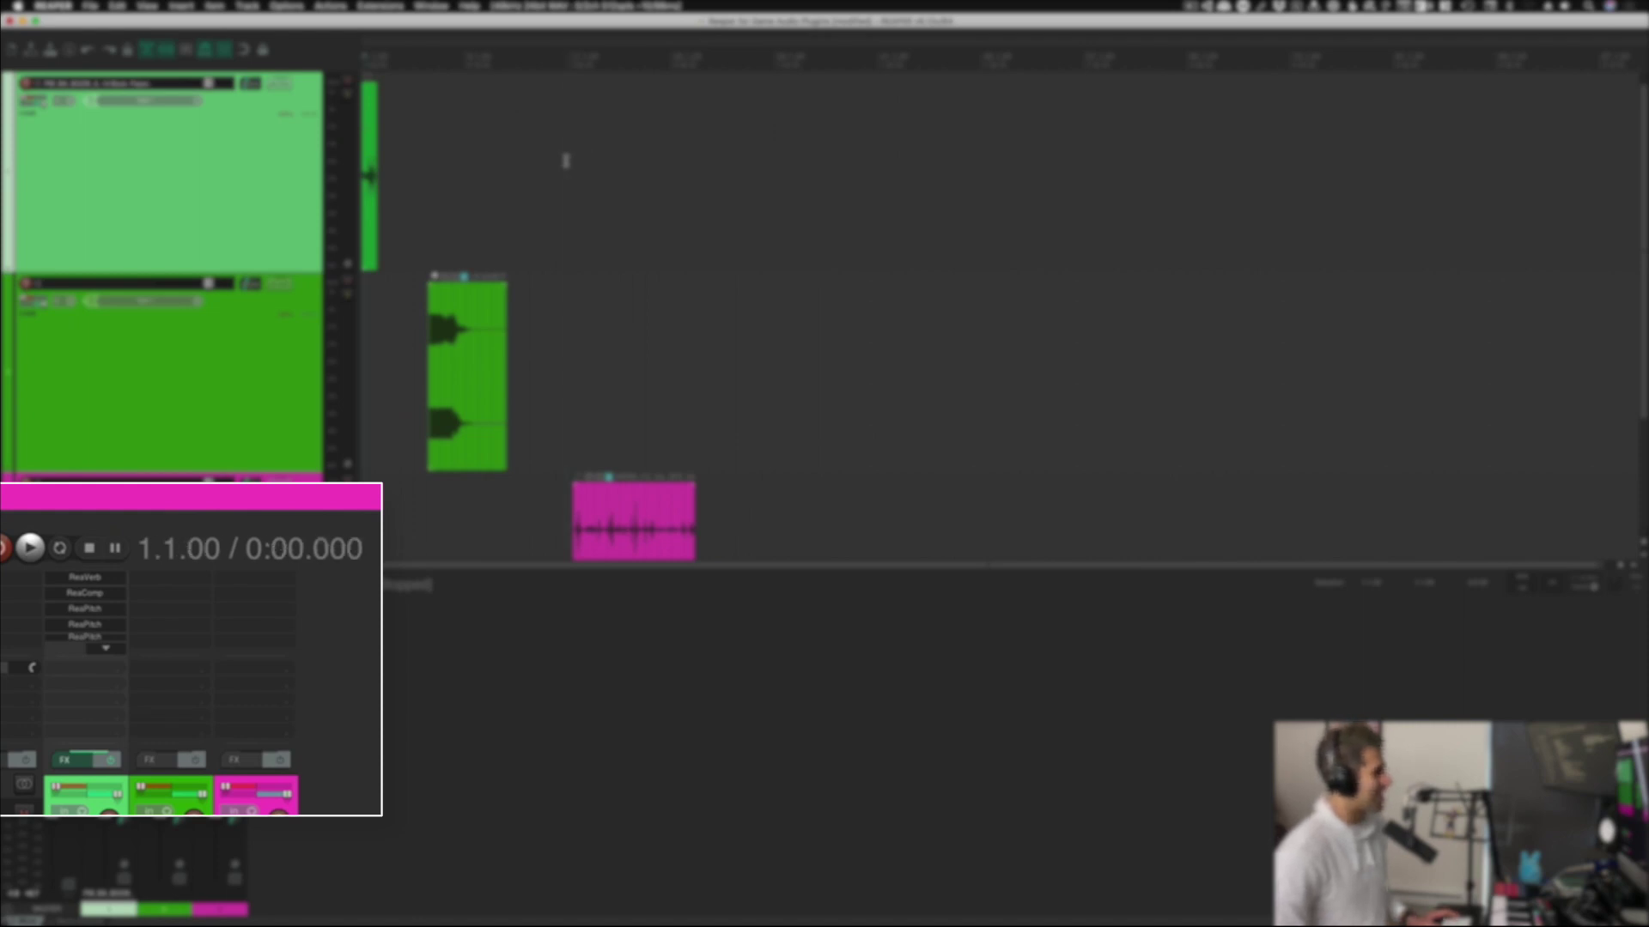
key("space")
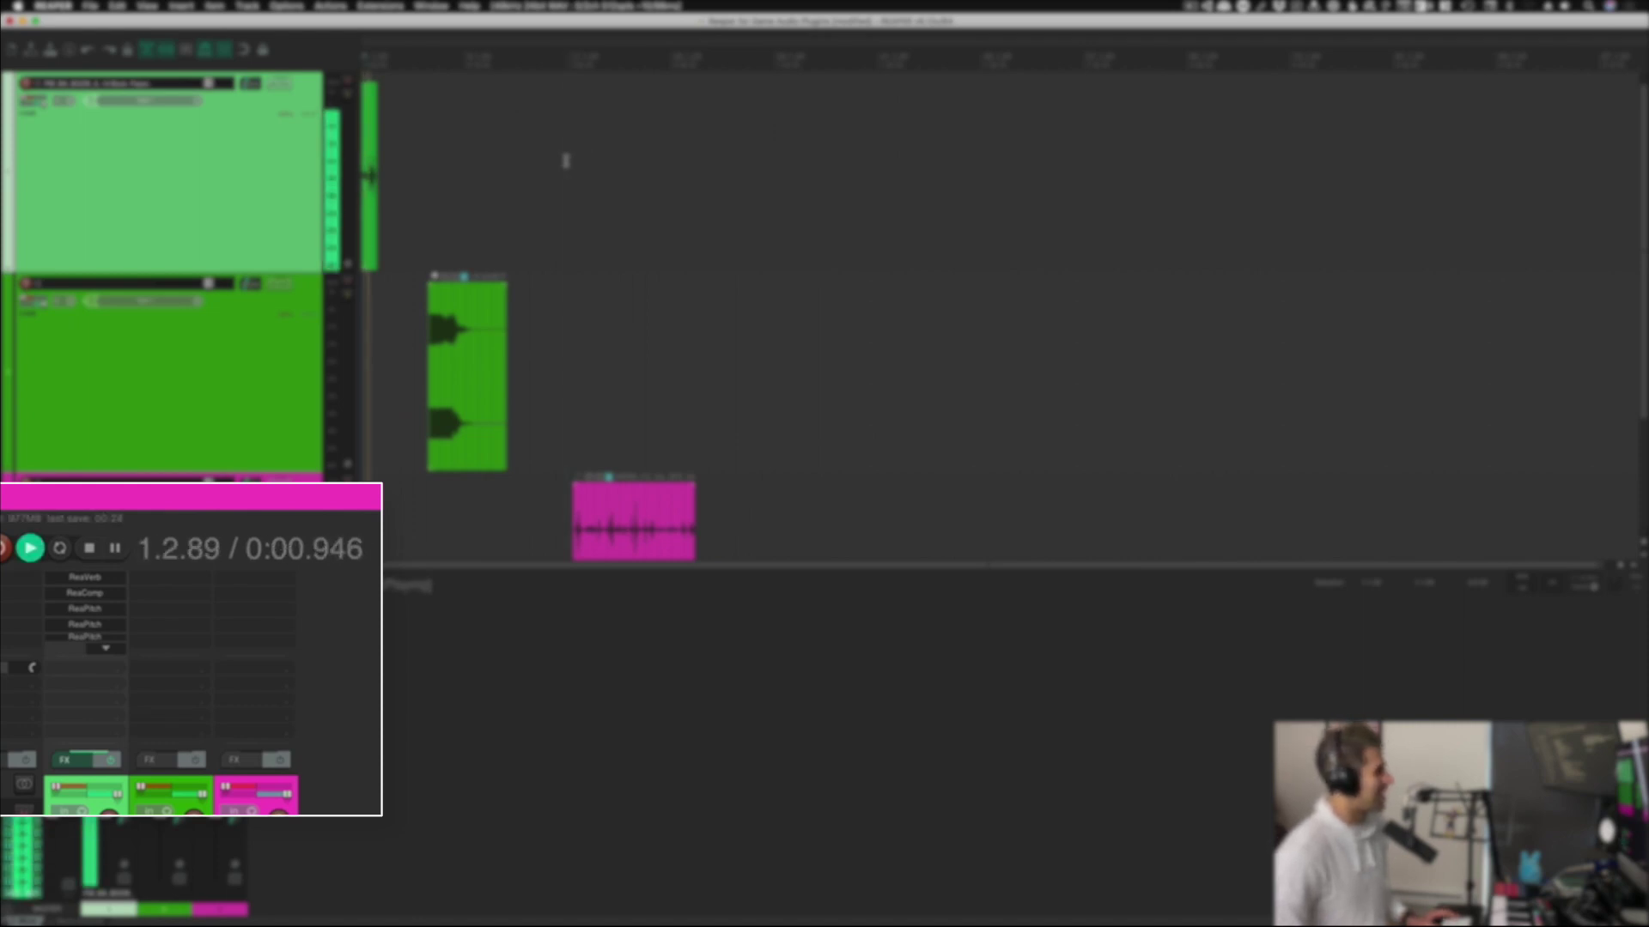
key("space")
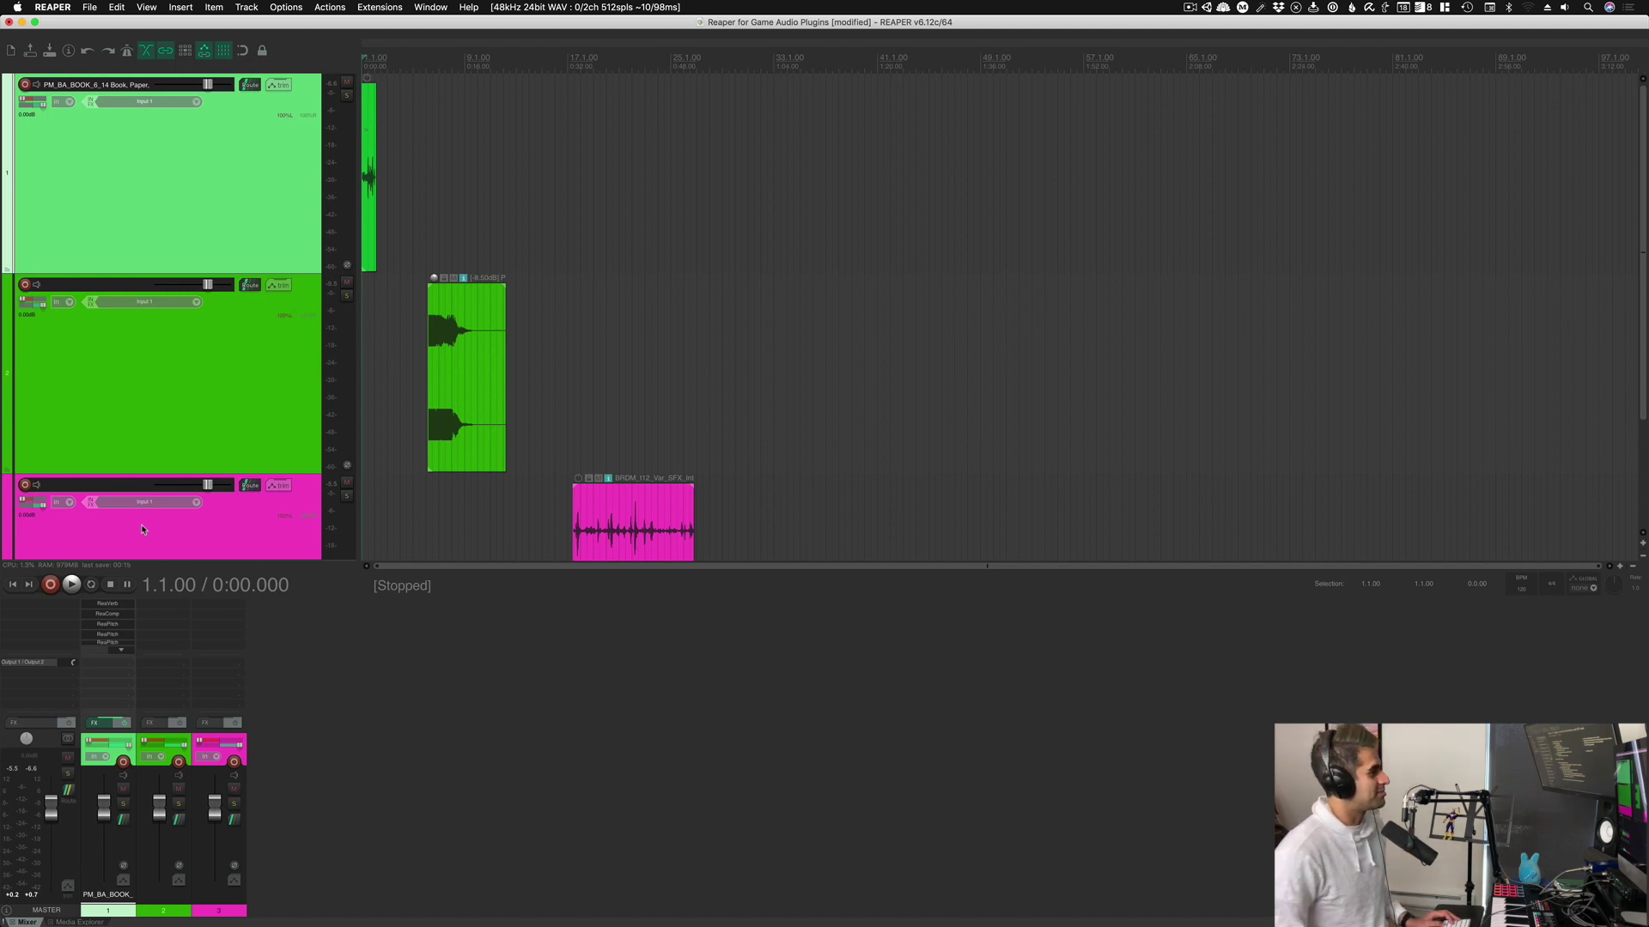
Step: Remove all the inserted effects from track 1's chain
left_click(127, 610, "alt")
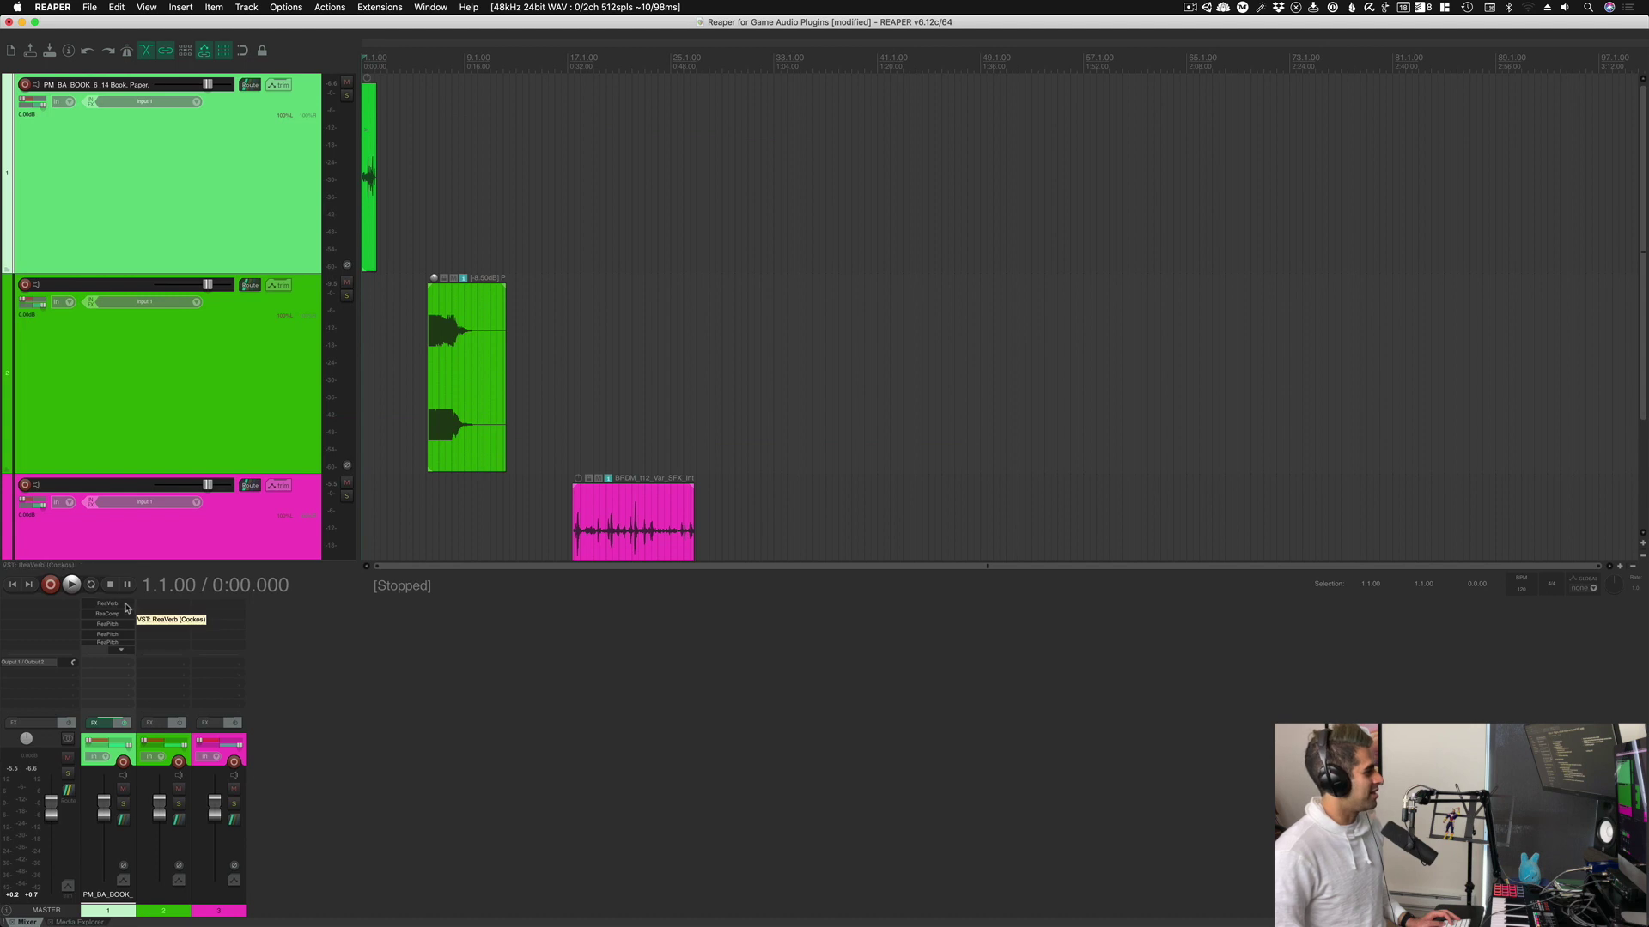
left_click(127, 610, "alt")
left_click(128, 609, "alt")
left_click(127, 610, "alt")
left_click(127, 609, "alt")
left_click(126, 606, "alt")
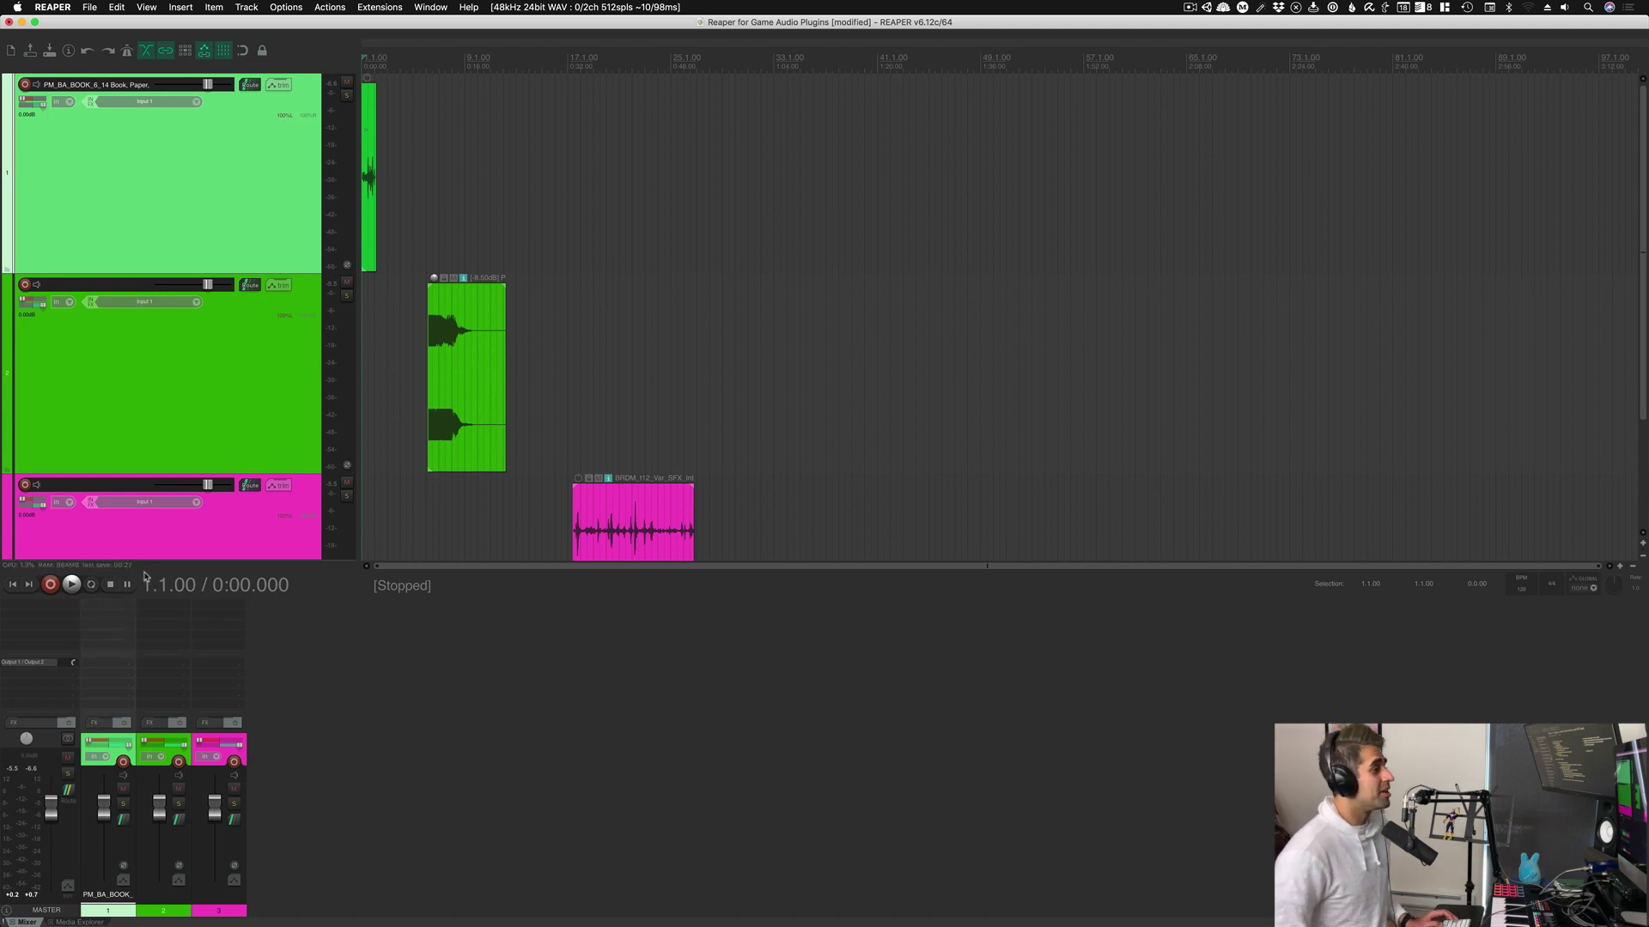
Step: Assign the shortcut Opt+Shift+Ctrl+C to the Cockos ReaComp plugin from the list of effects for track 1
left_click(110, 610)
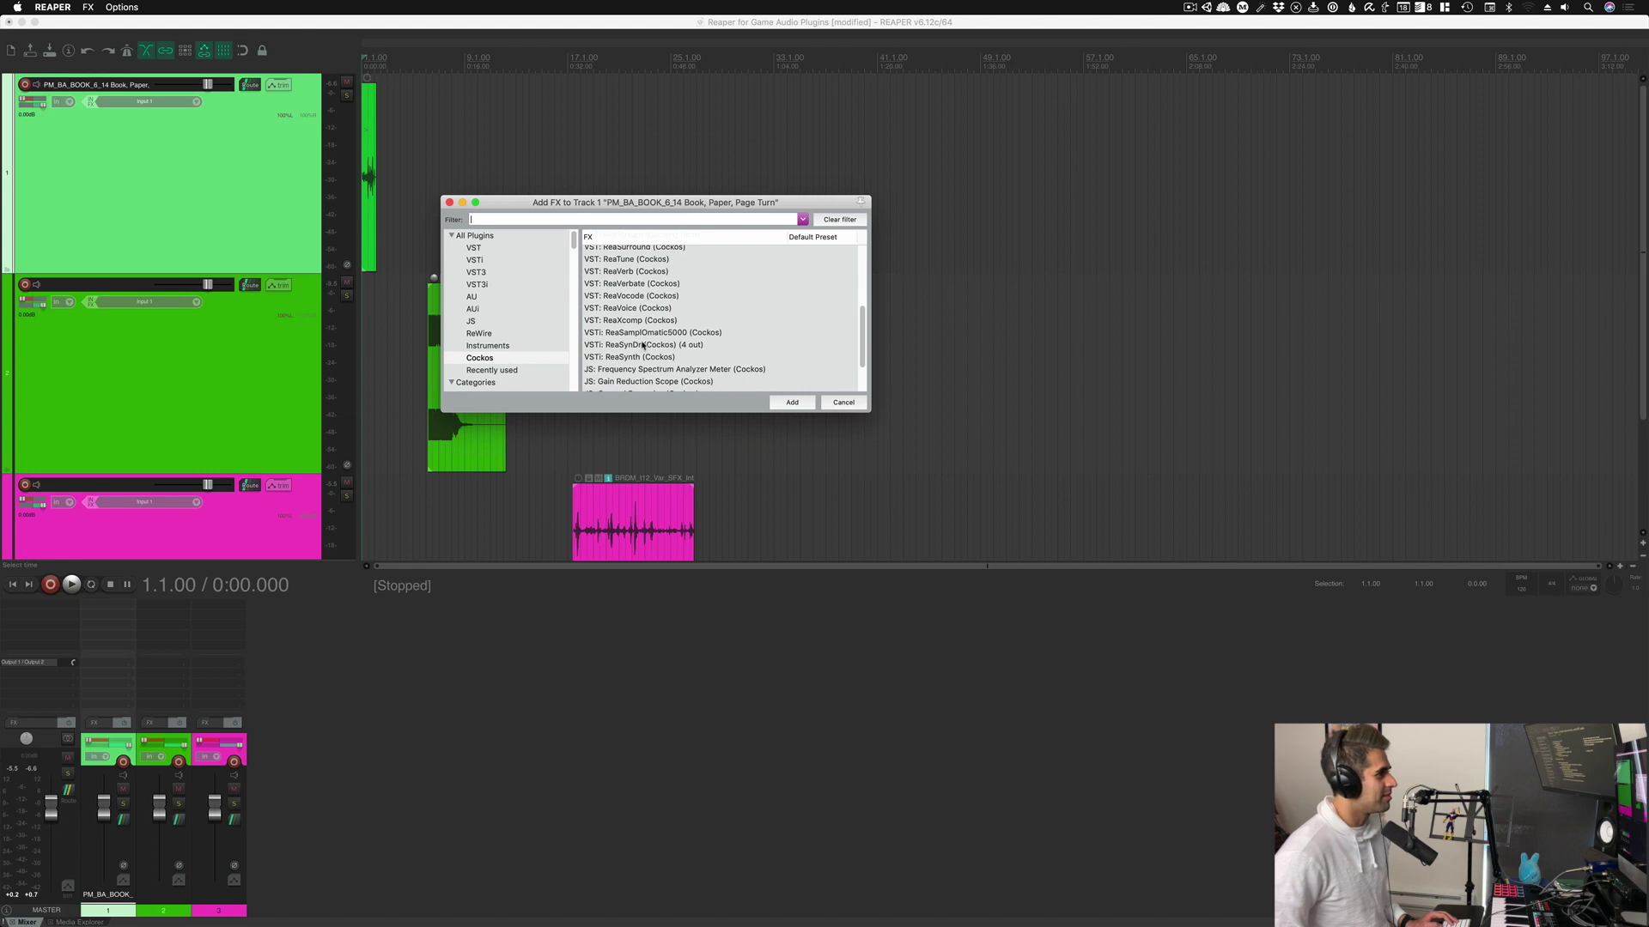
scroll(642, 345, "up", 5)
left_click(623, 276)
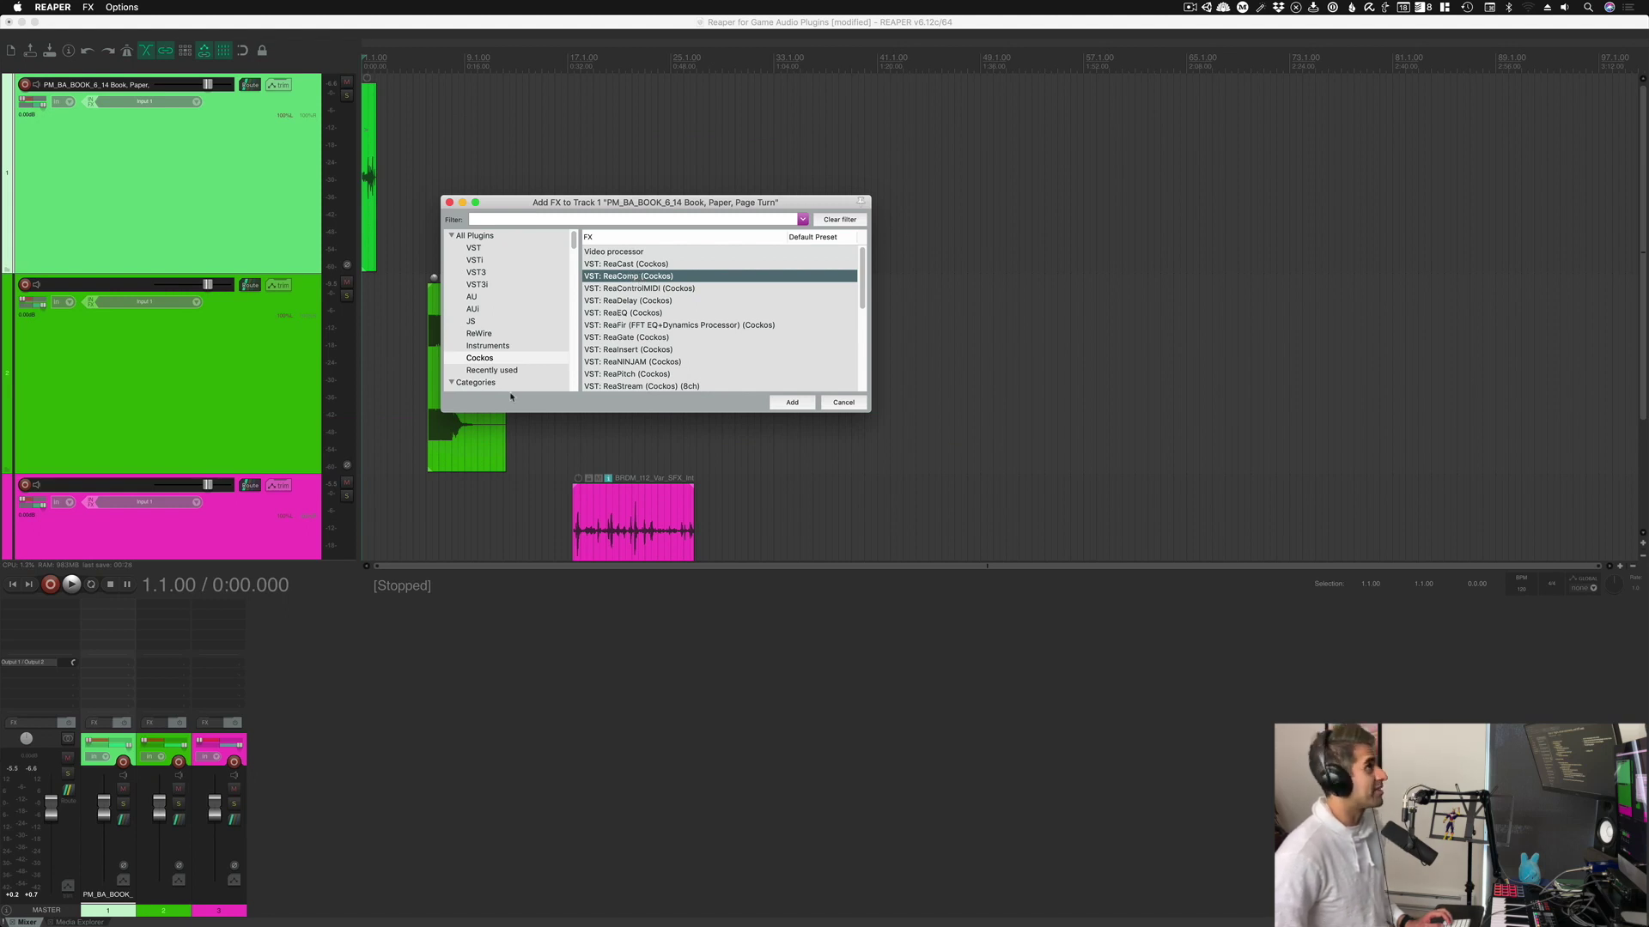
right_click(651, 280)
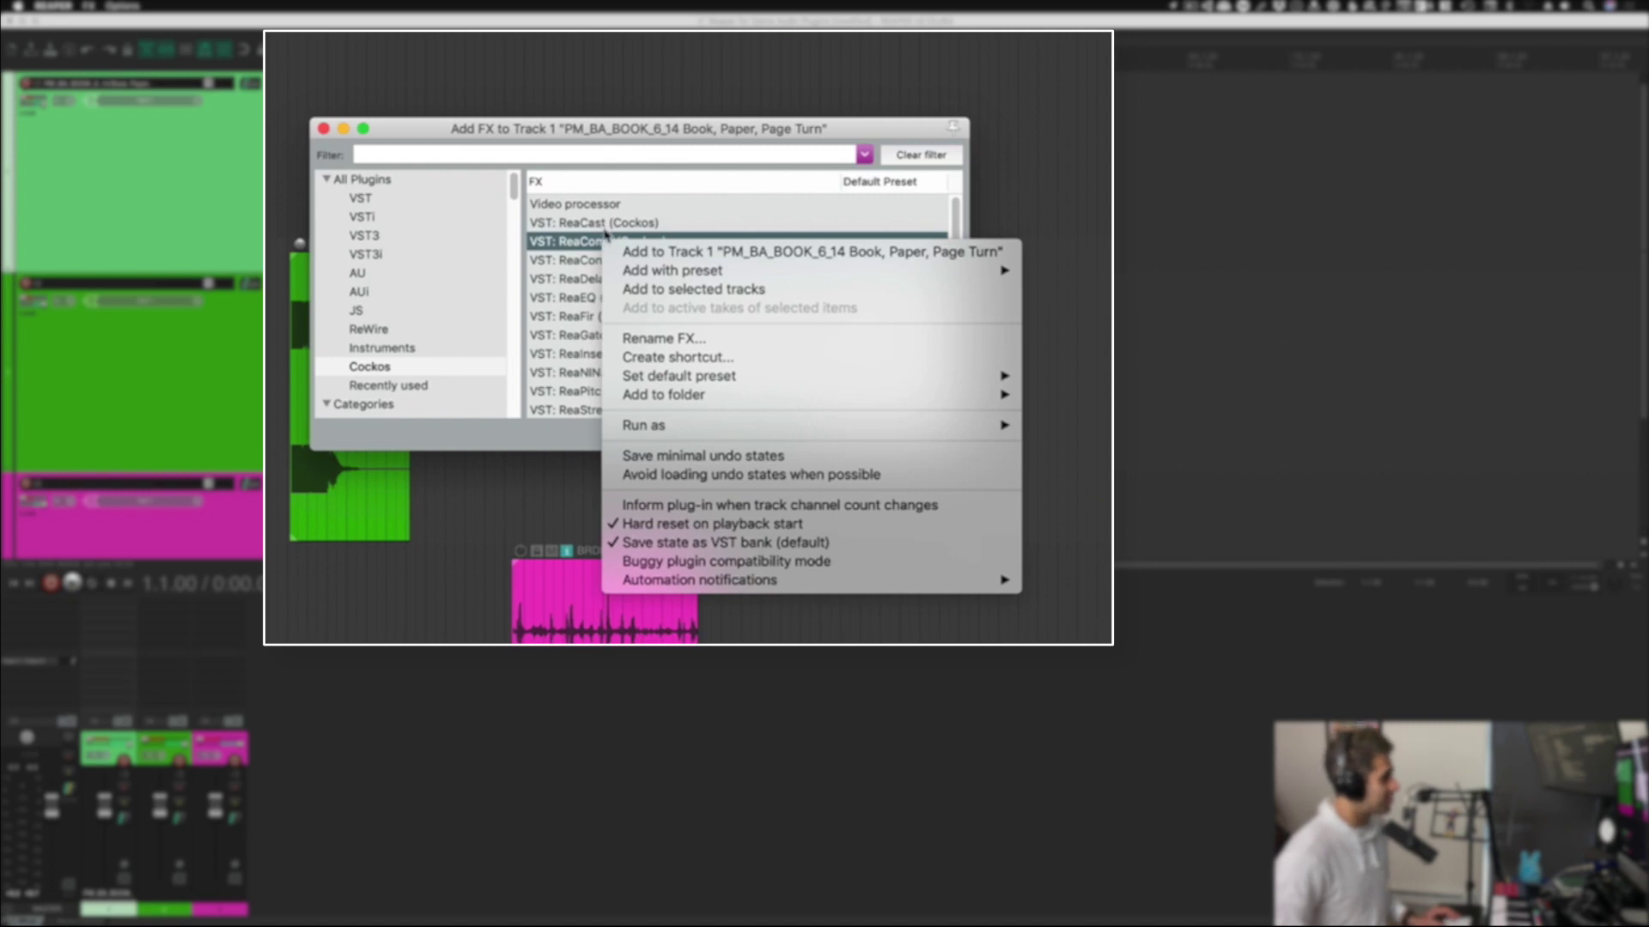
left_click(682, 360)
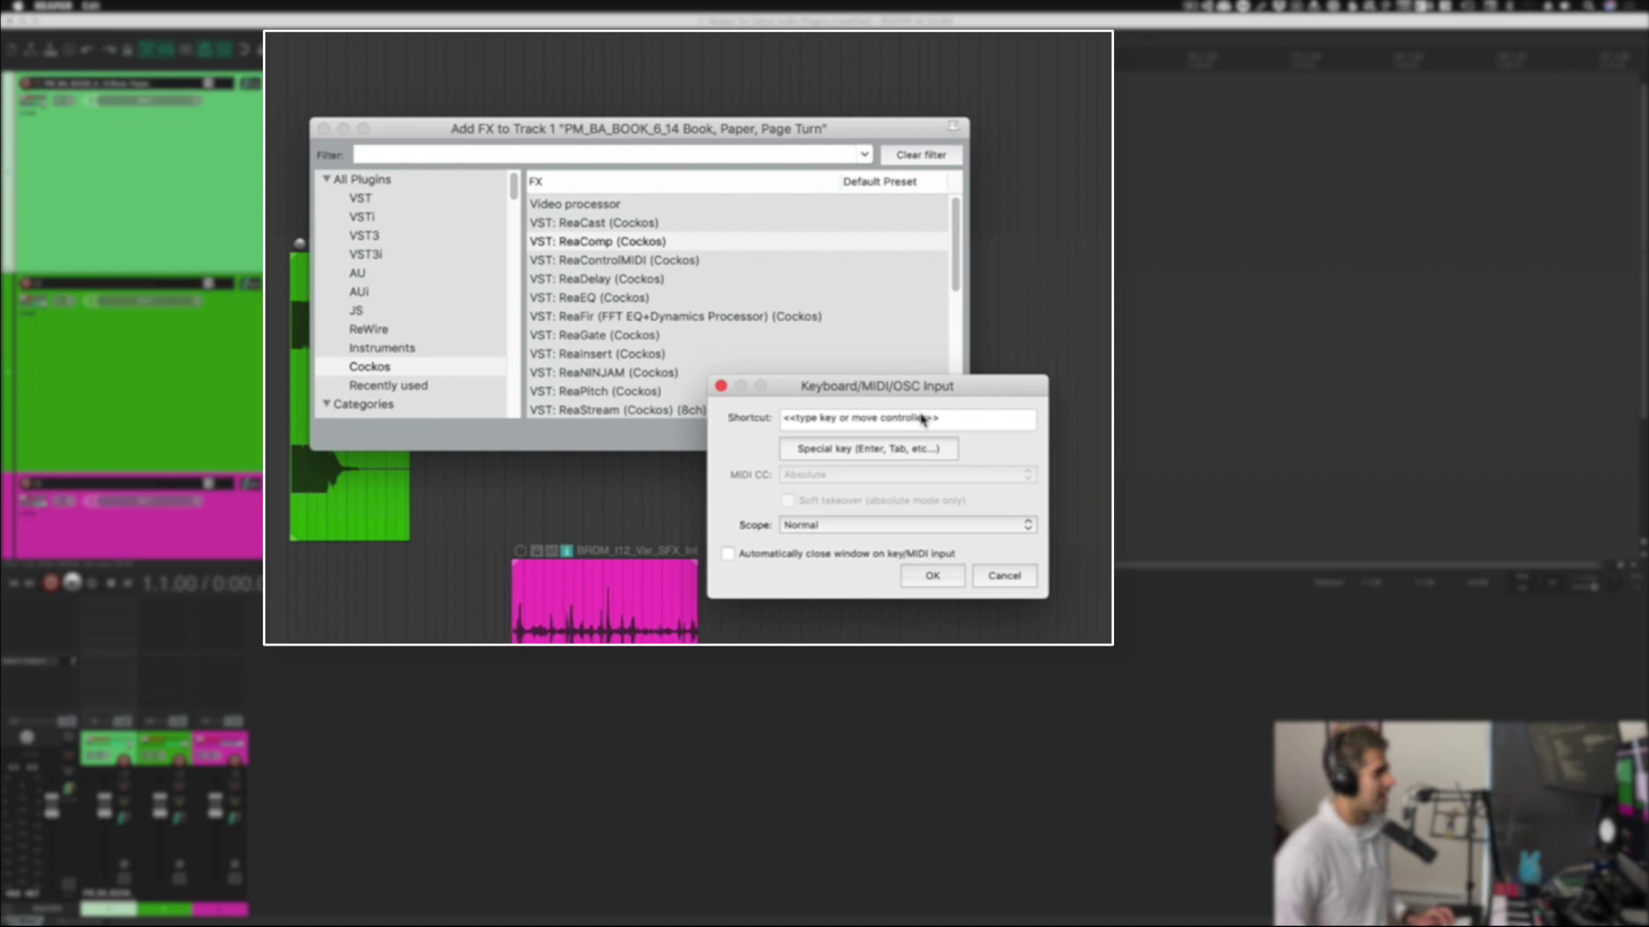
key("ctrl+alt+shift+c")
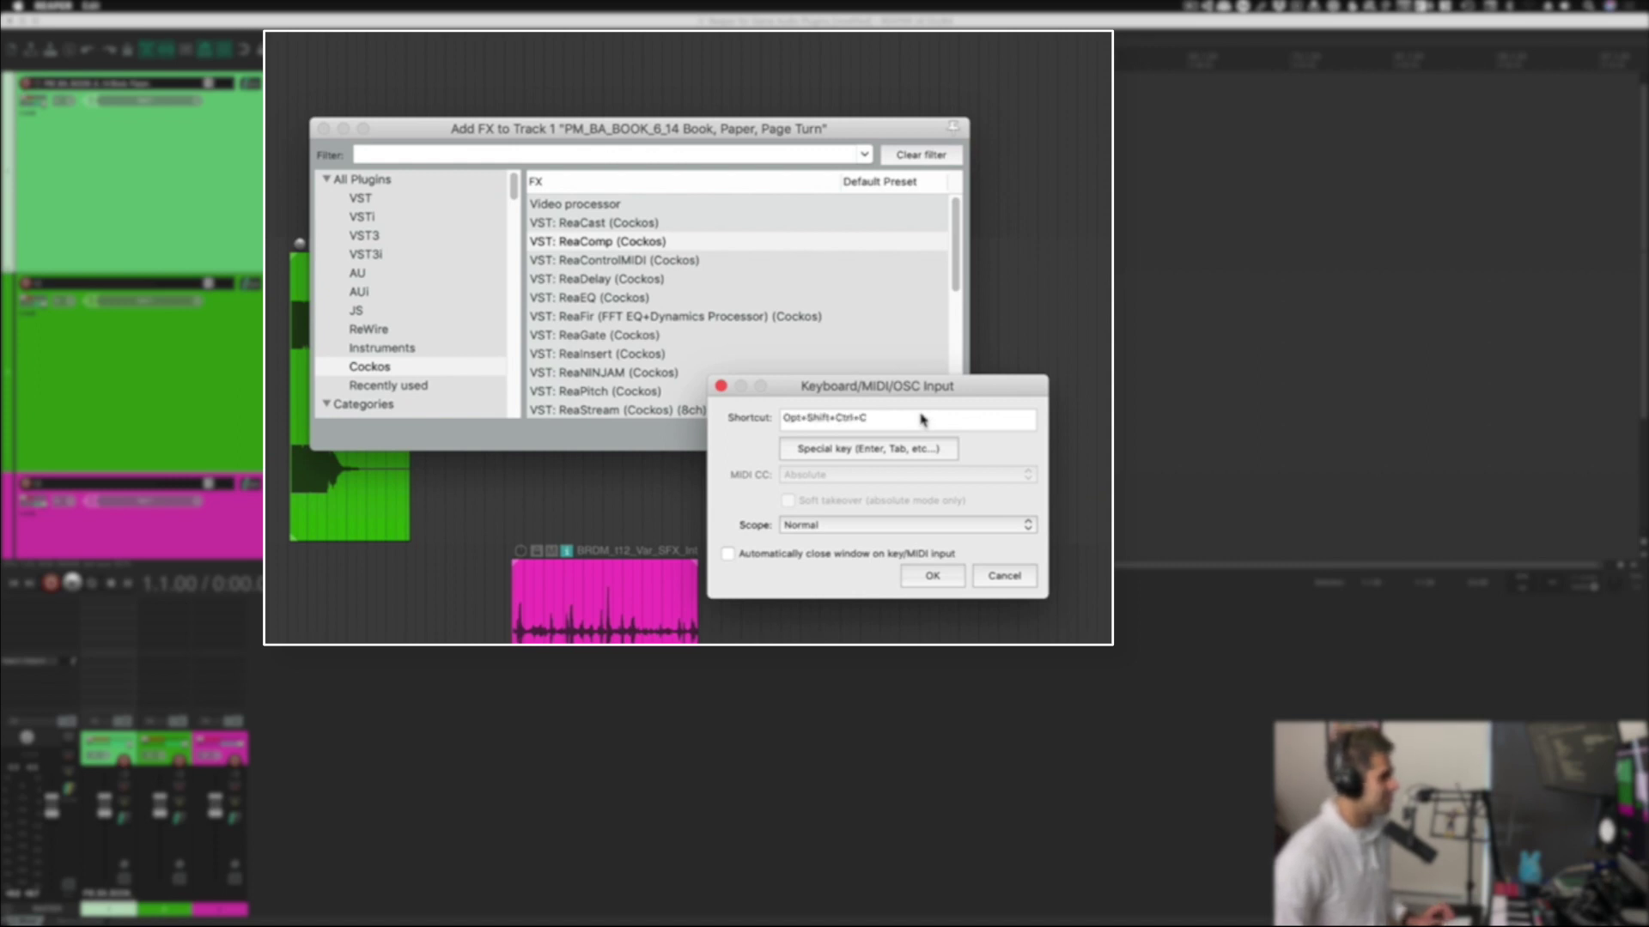
left_click(932, 576)
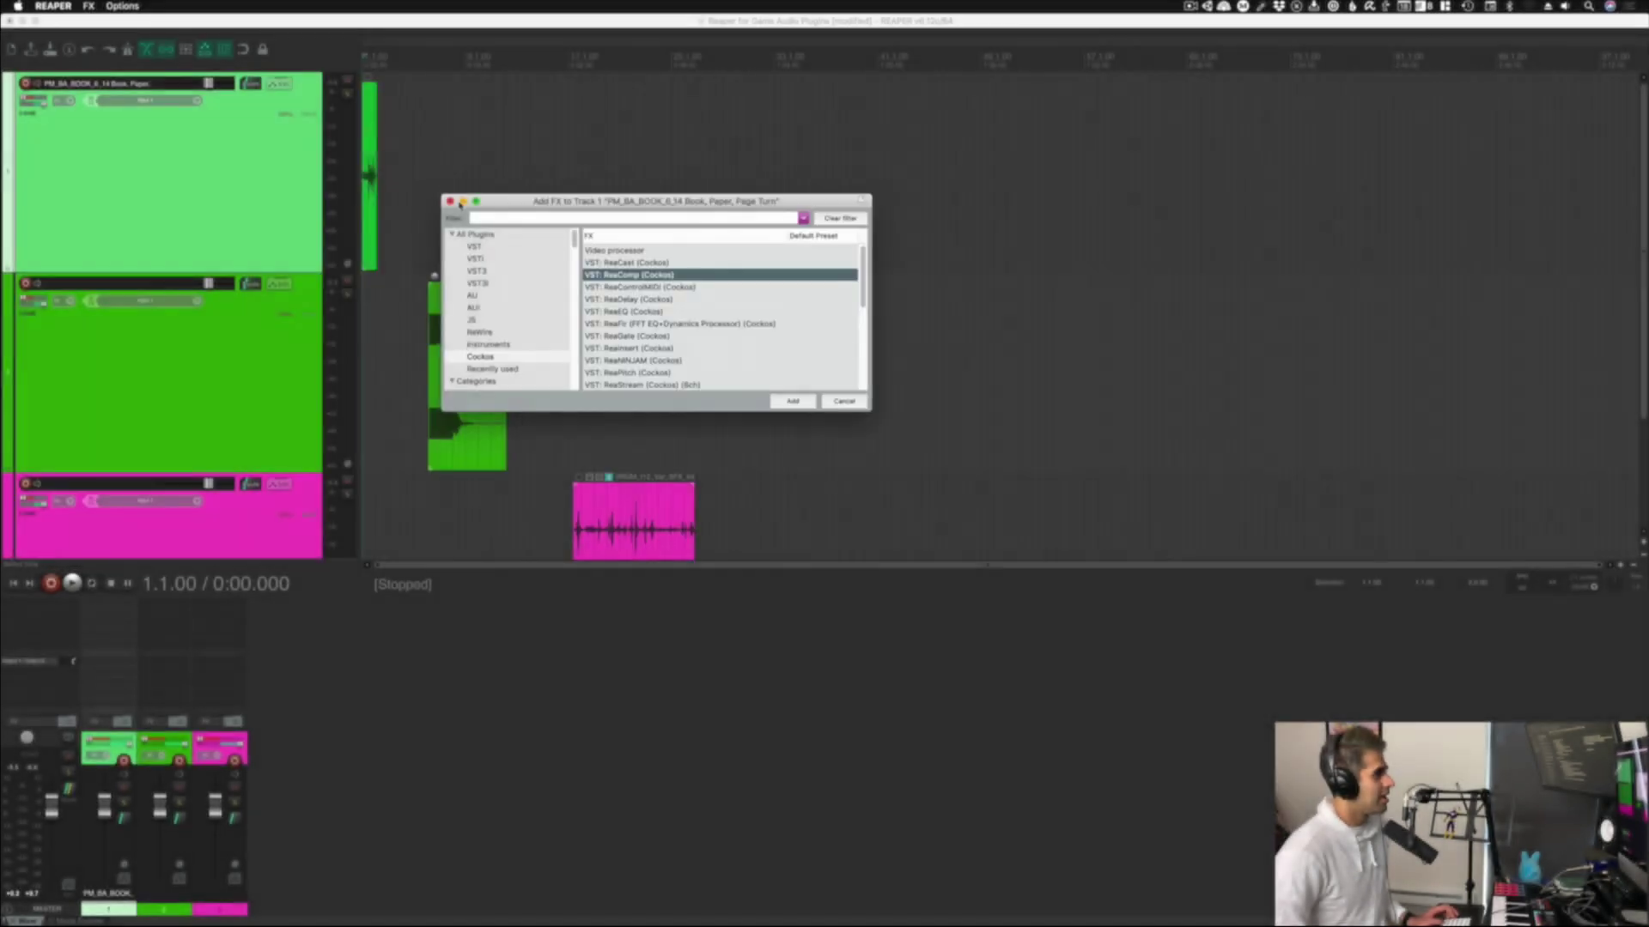
Step: Insert ReaComp on track 2 using its newly assigned shortcut
key("ctrl+alt+shift+c")
key("Down")
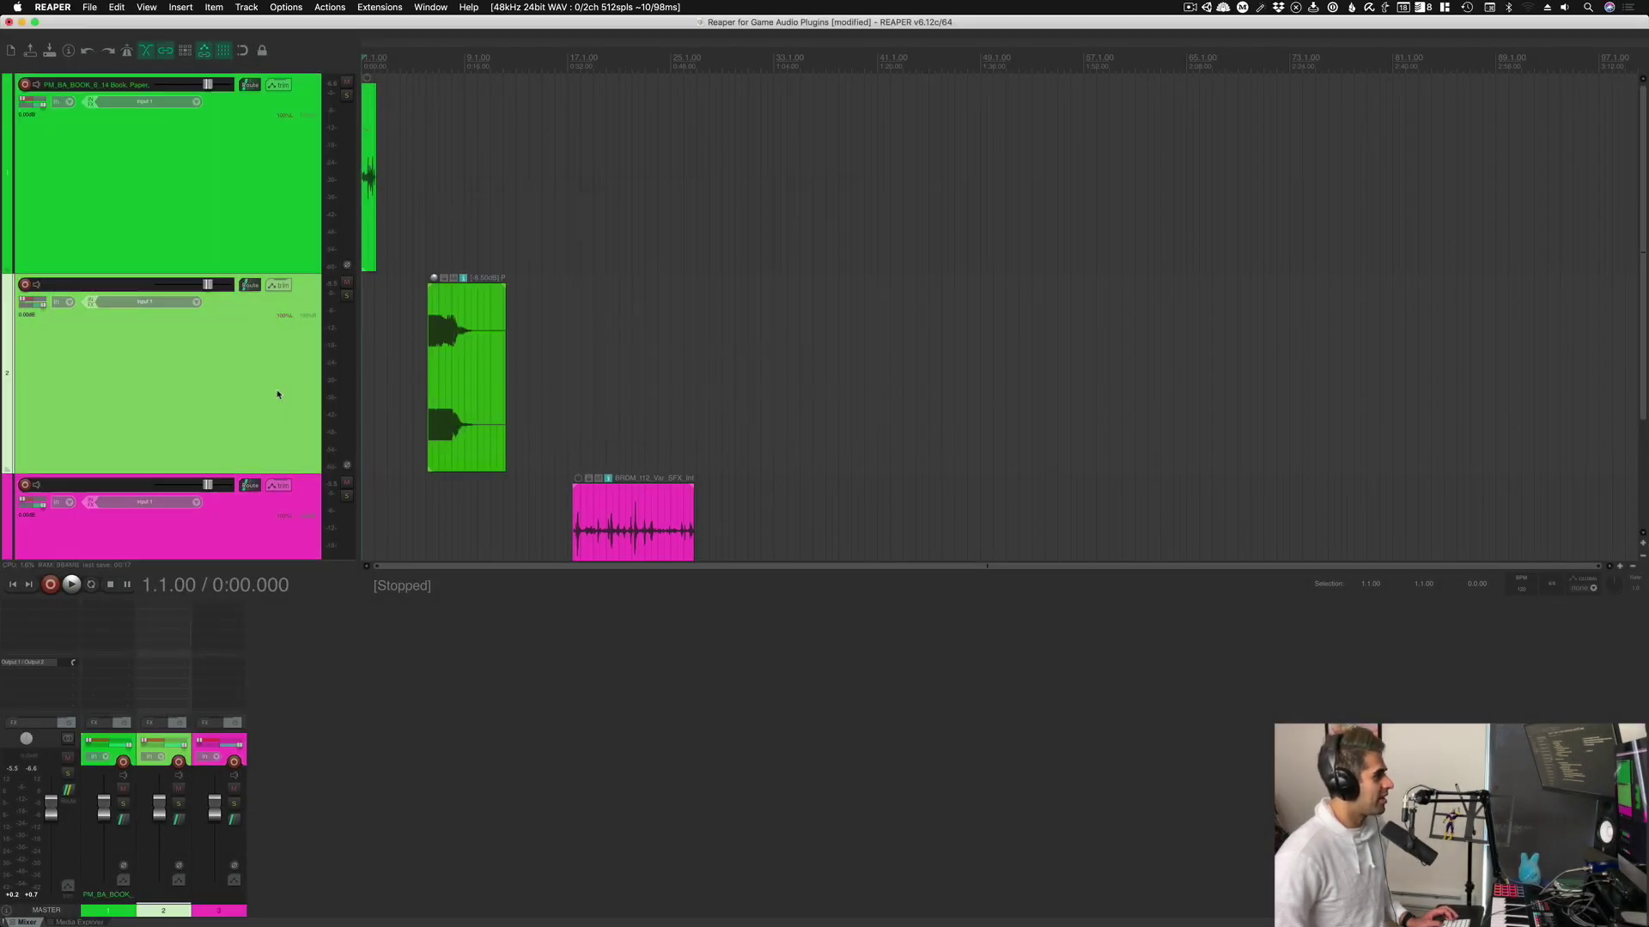
key("ctrl+alt+shift+c")
key("Up")
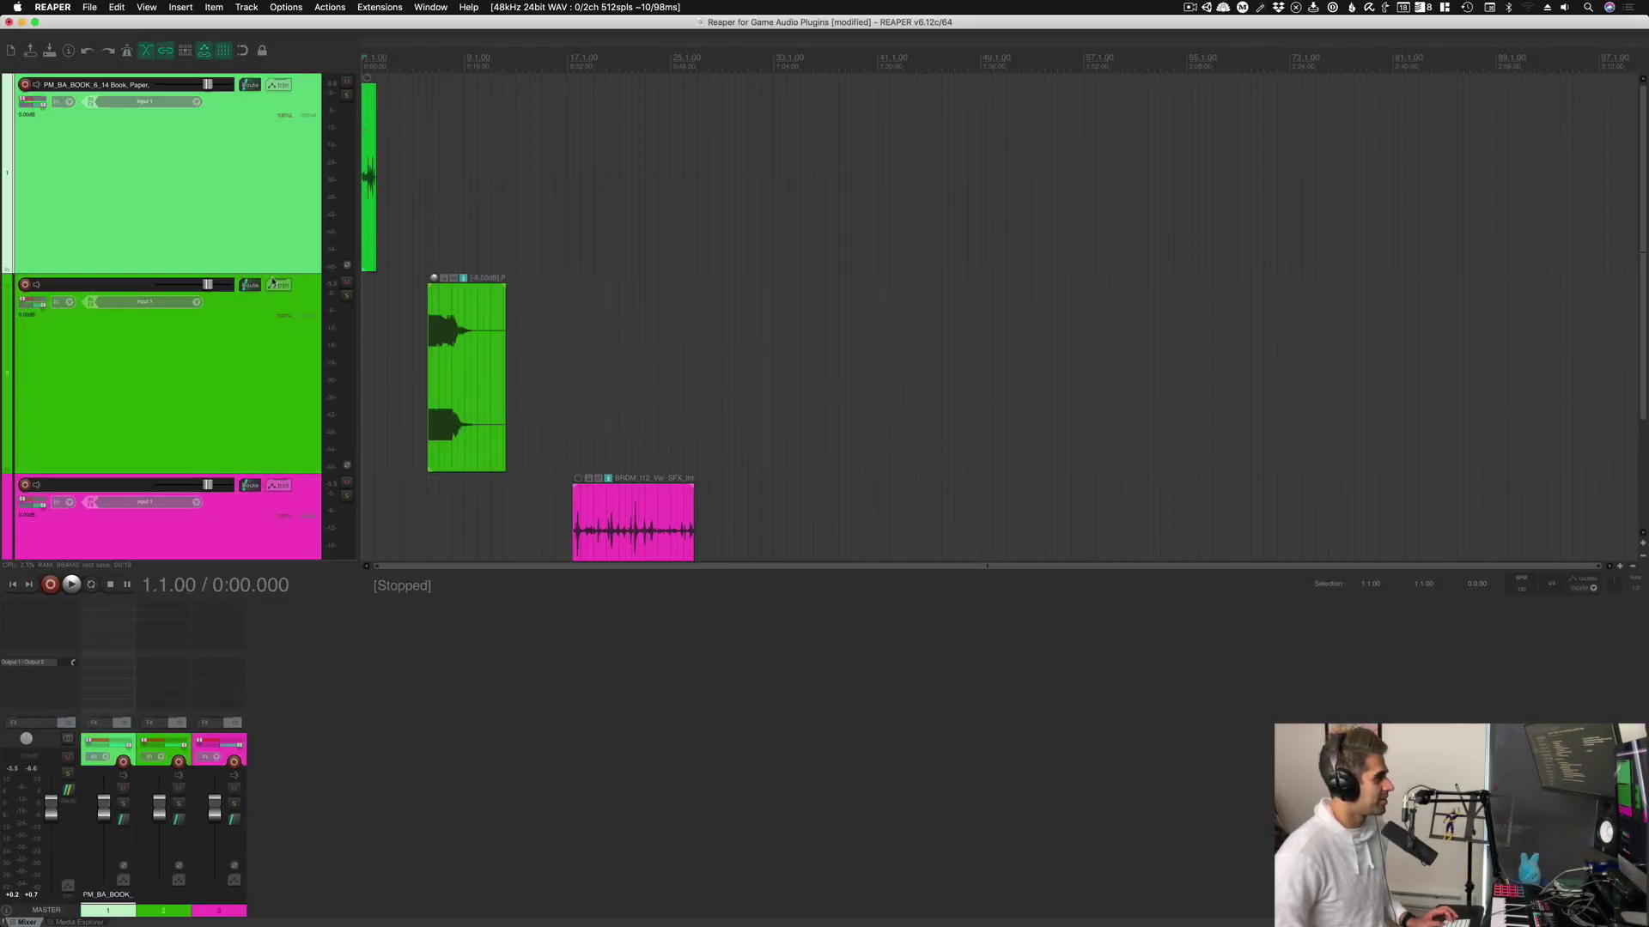
key("Down")
key("ctrl+alt+shift+c")
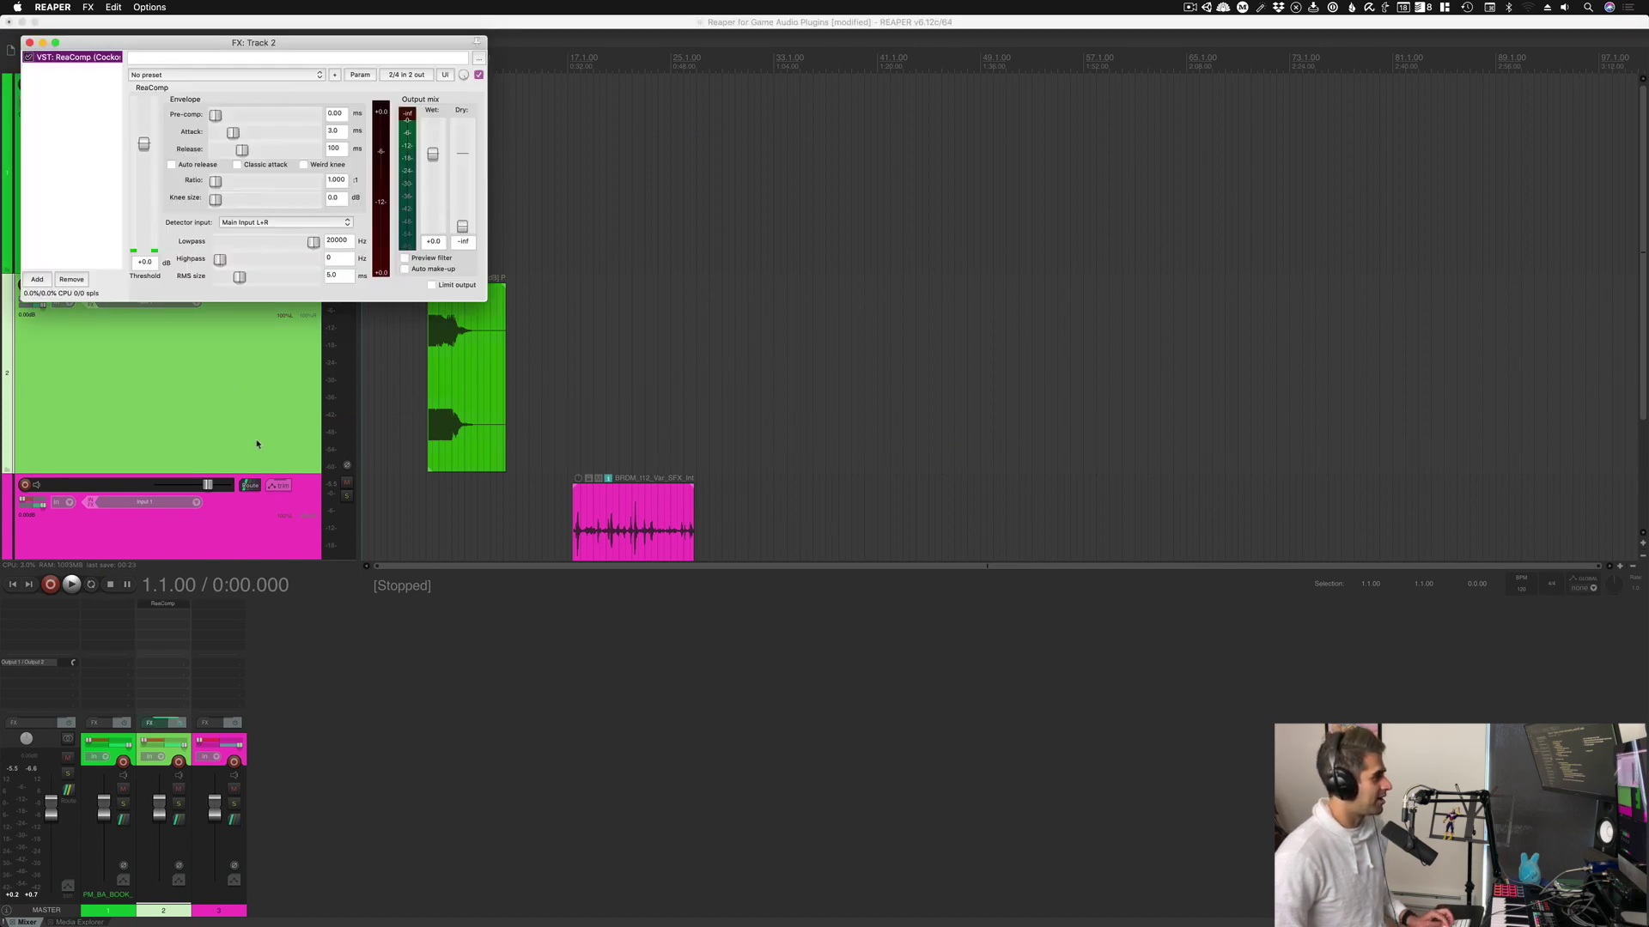
Step: Stack many more ReaComp instances in track 2's effects chain, and remove all of them
key("ctrl+alt+shift+c")
key("ctrl+alt+shift+c")
key("ctrl+alt+shift+c")
key("ctrl+alt+shift+c")
key("ctrl+alt+shift+c")
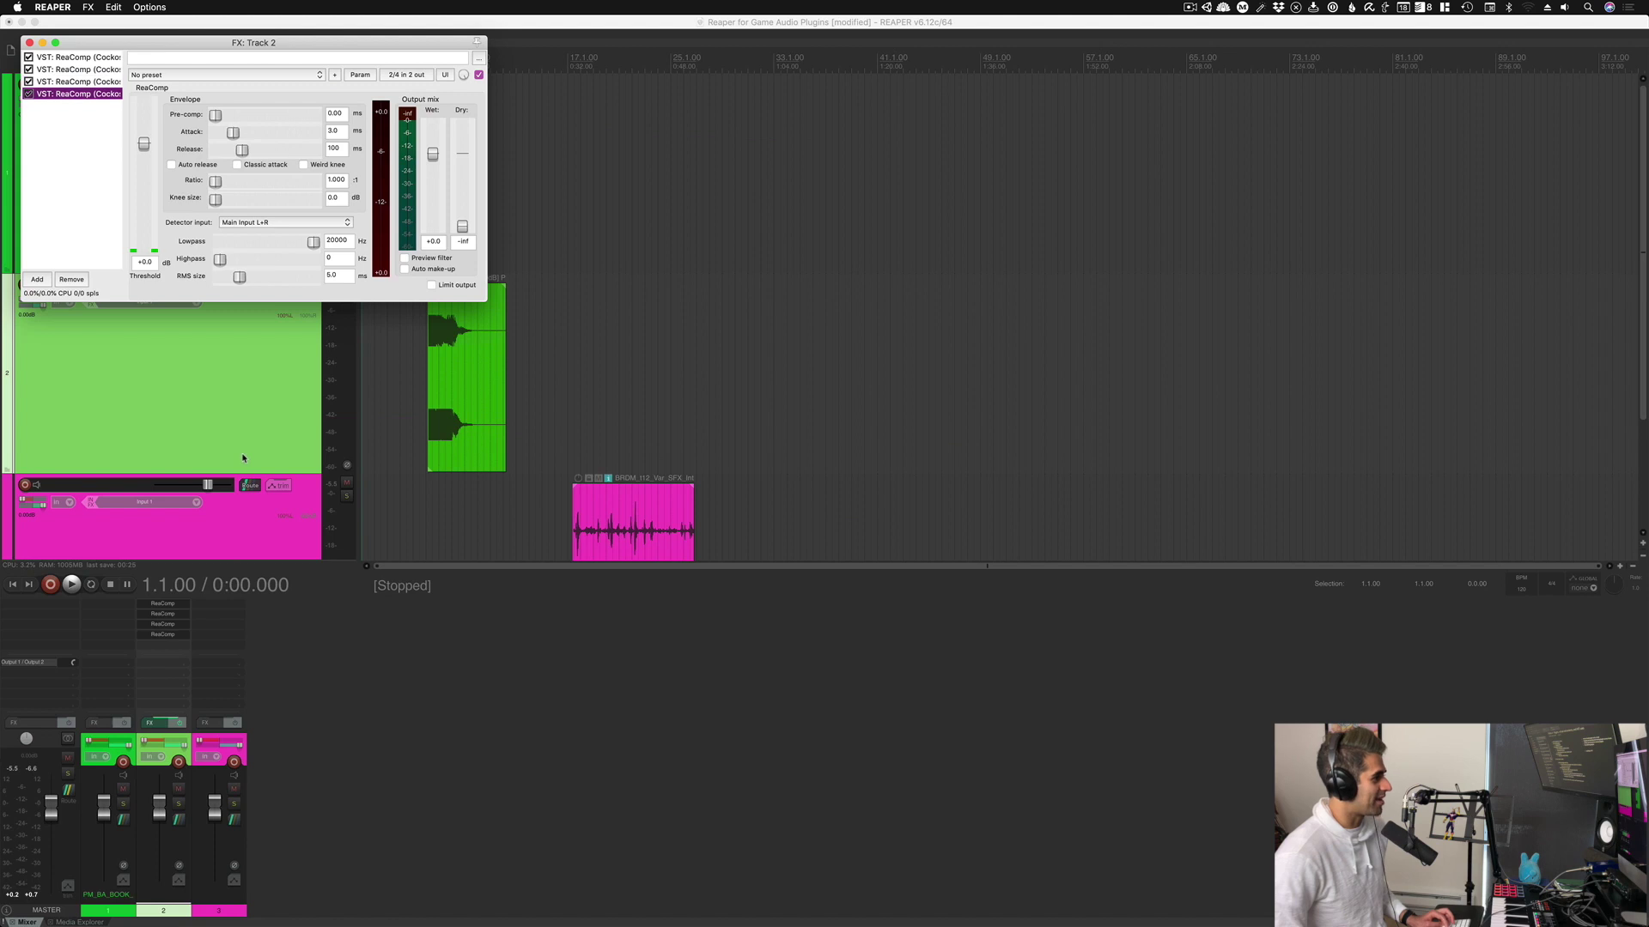
key("ctrl+alt+shift+c")
key("ctrl+alt+shift+c")
key("ctrl+alt+shift+c")
key("ctrl+alt+shift+c")
key("ctrl+alt+shift+c")
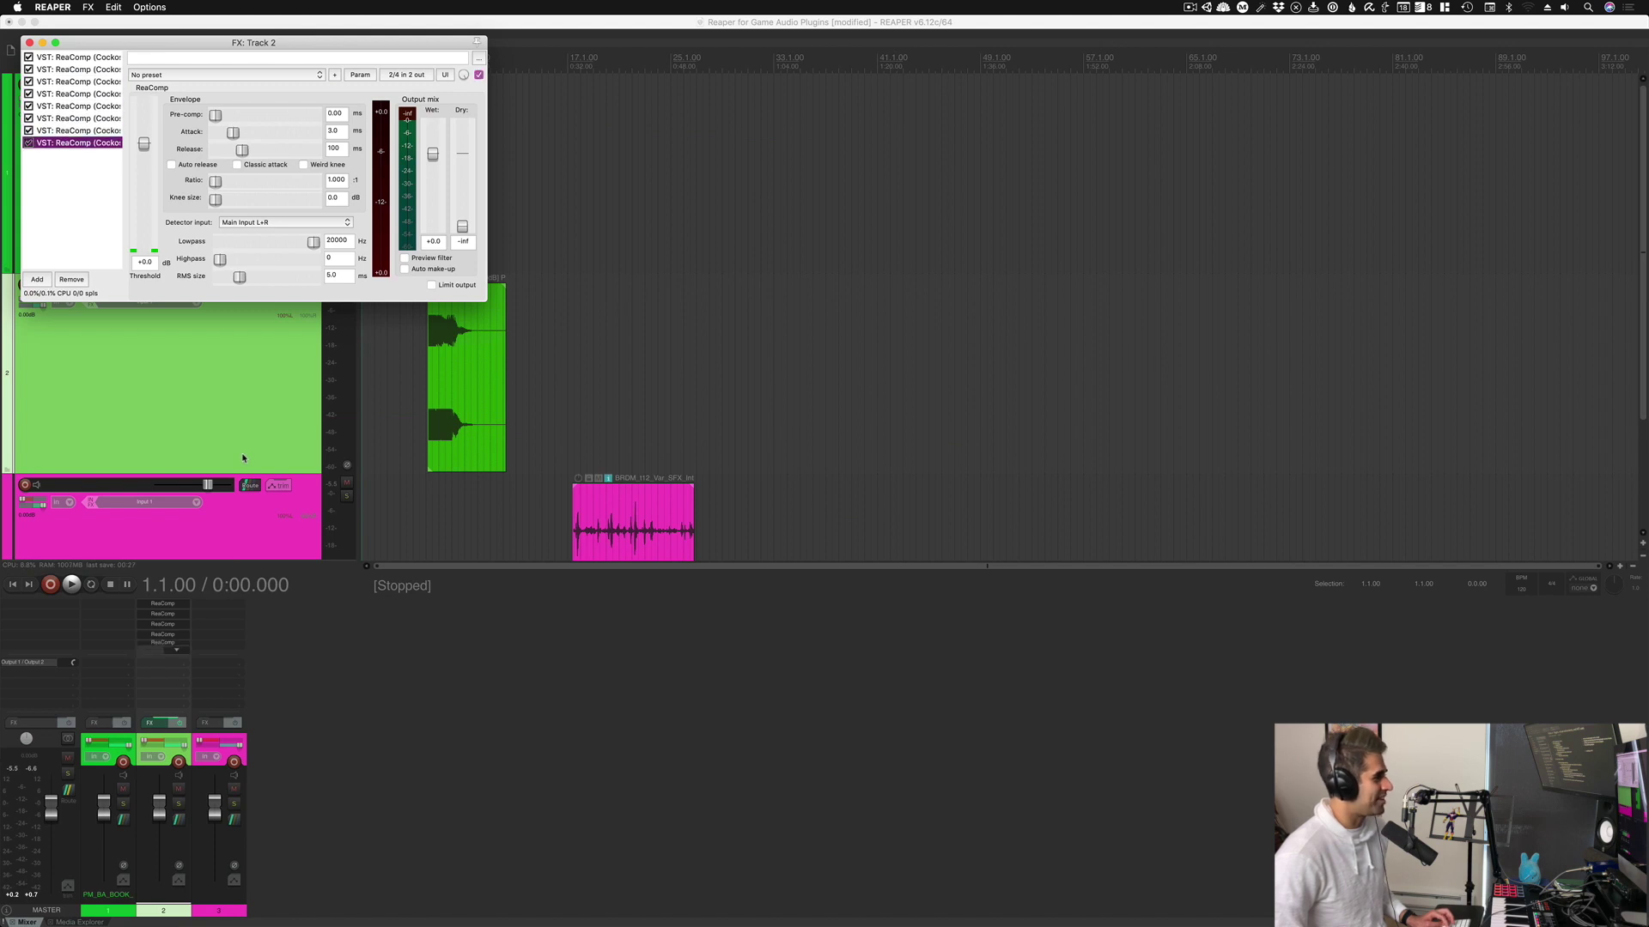
key("ctrl+alt+shift+c")
key("ctrl+alt+shift+c")
key("ctrl+alt+shift+c")
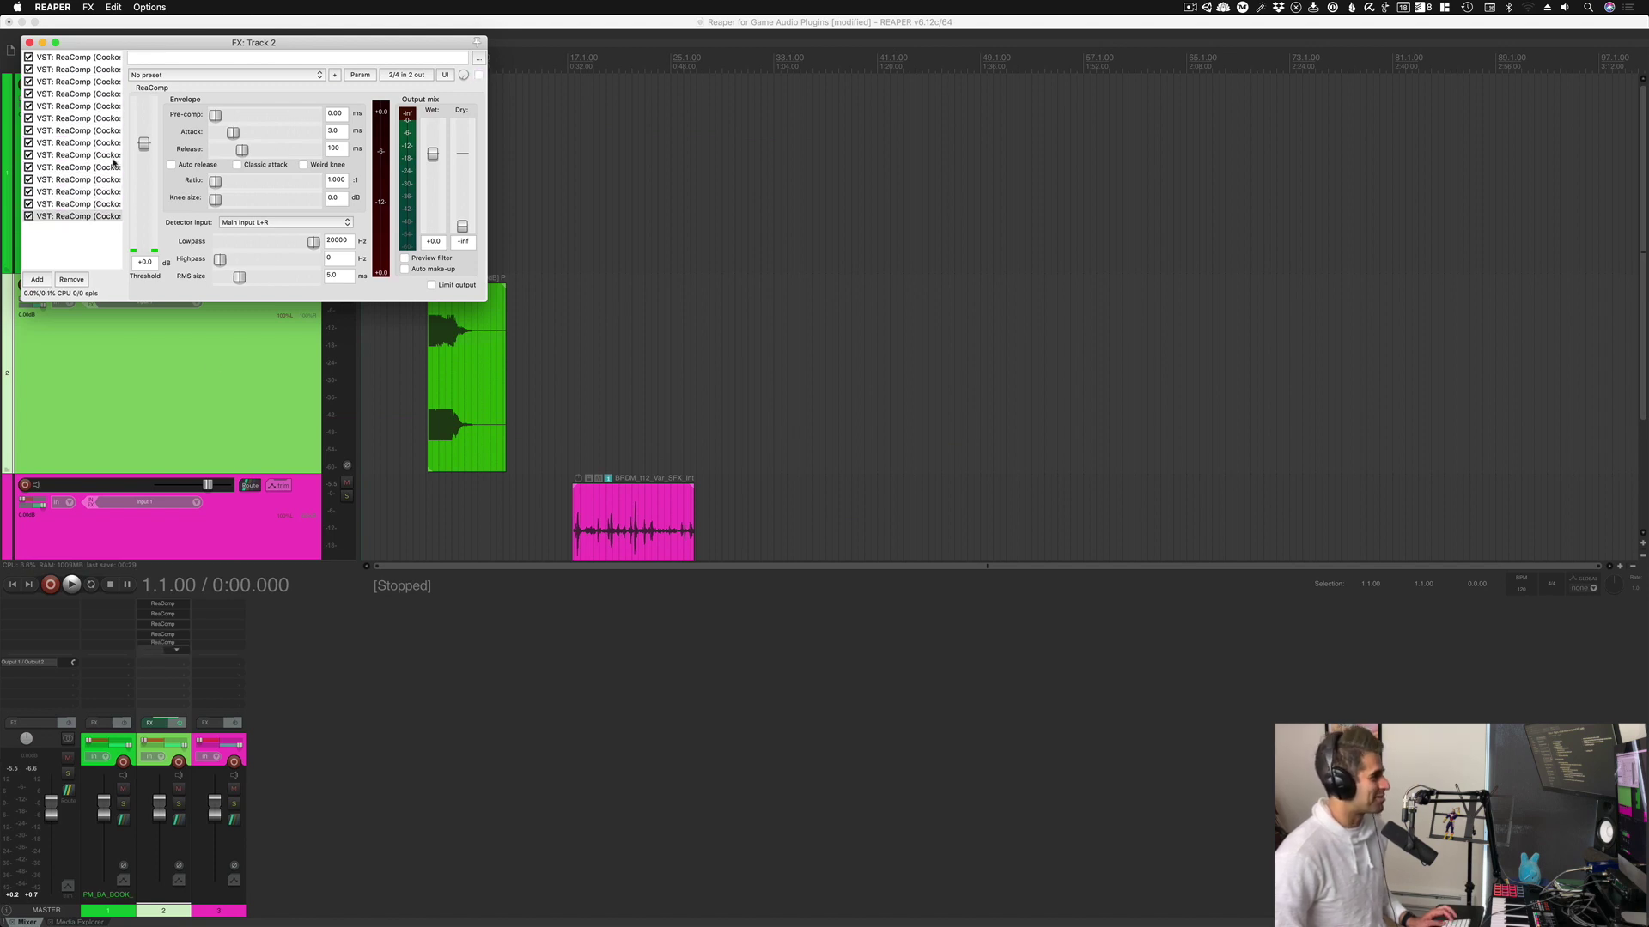
left_click(83, 61, "shift")
left_click(66, 281)
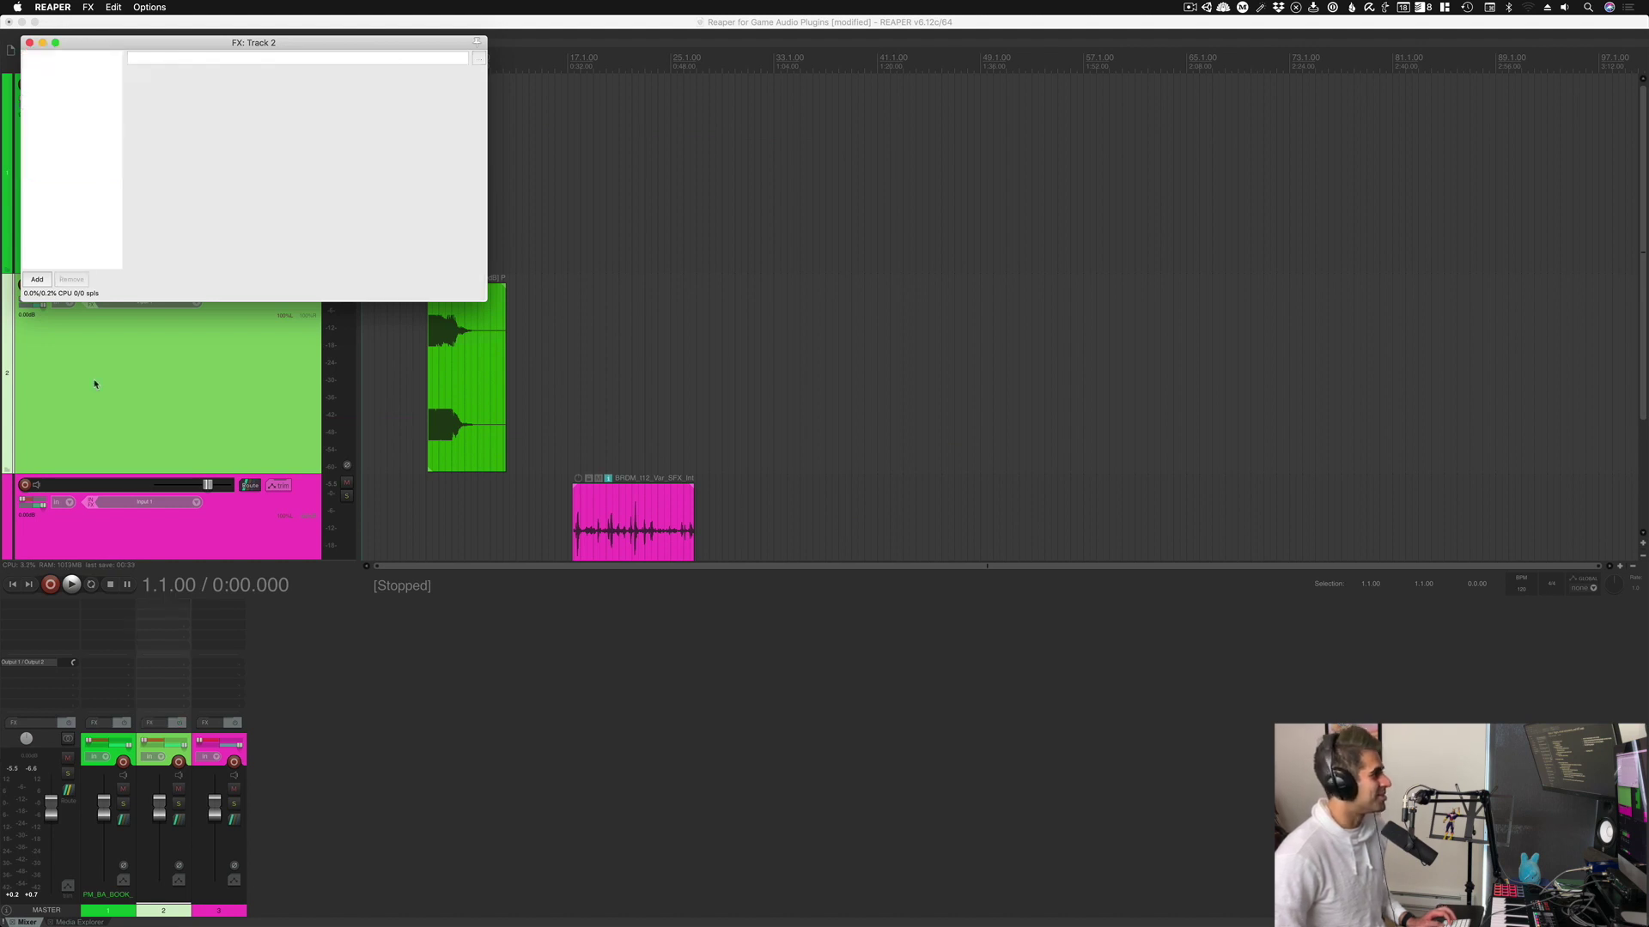
Step: Insert ReaComp on track 3 and track 1 with the shortcut, close the effects windows and undo the insertions
left_click(273, 530)
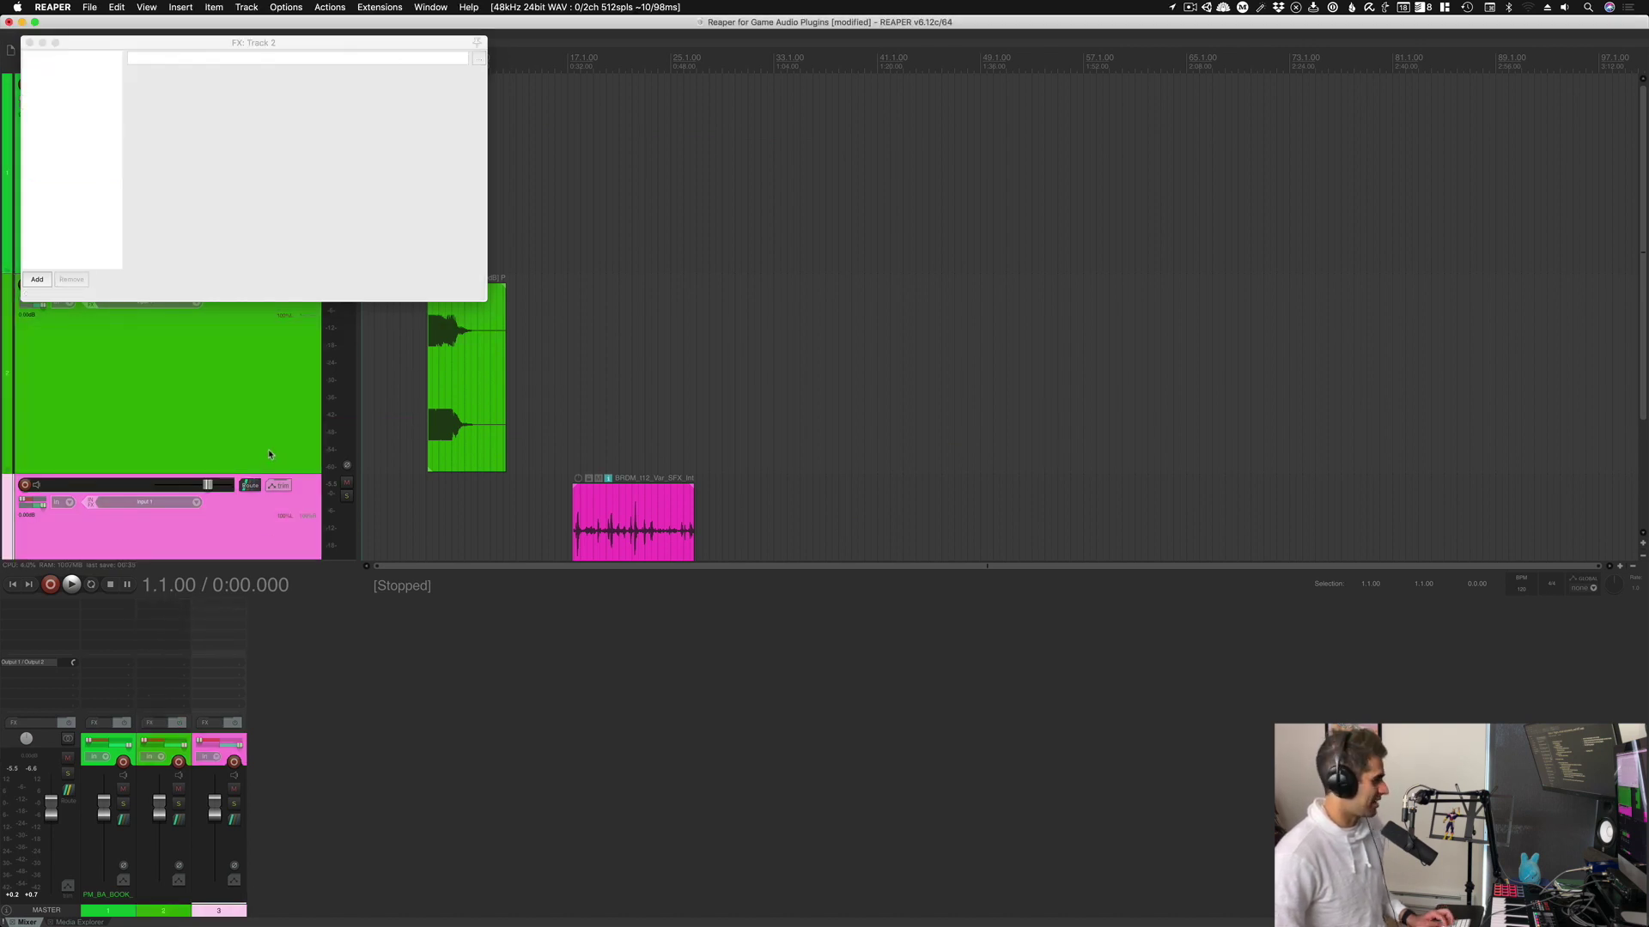
key("ctrl+alt+shift+c")
left_click(50, 63)
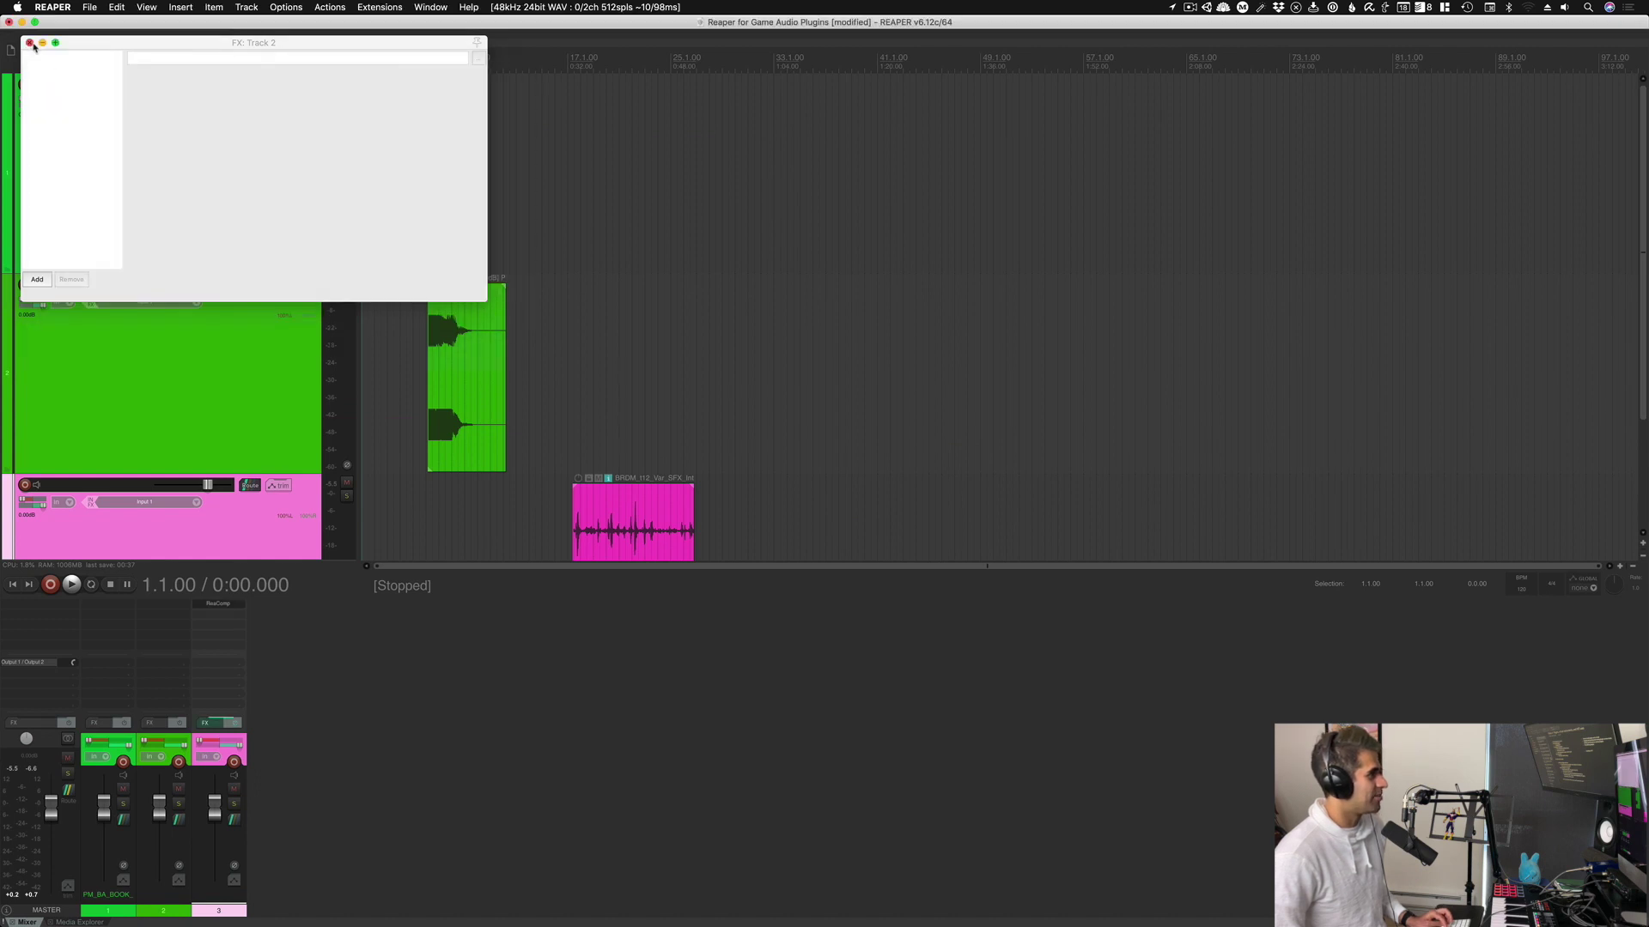
left_click(29, 42)
left_click(207, 181)
key("ctrl+alt+shift+c")
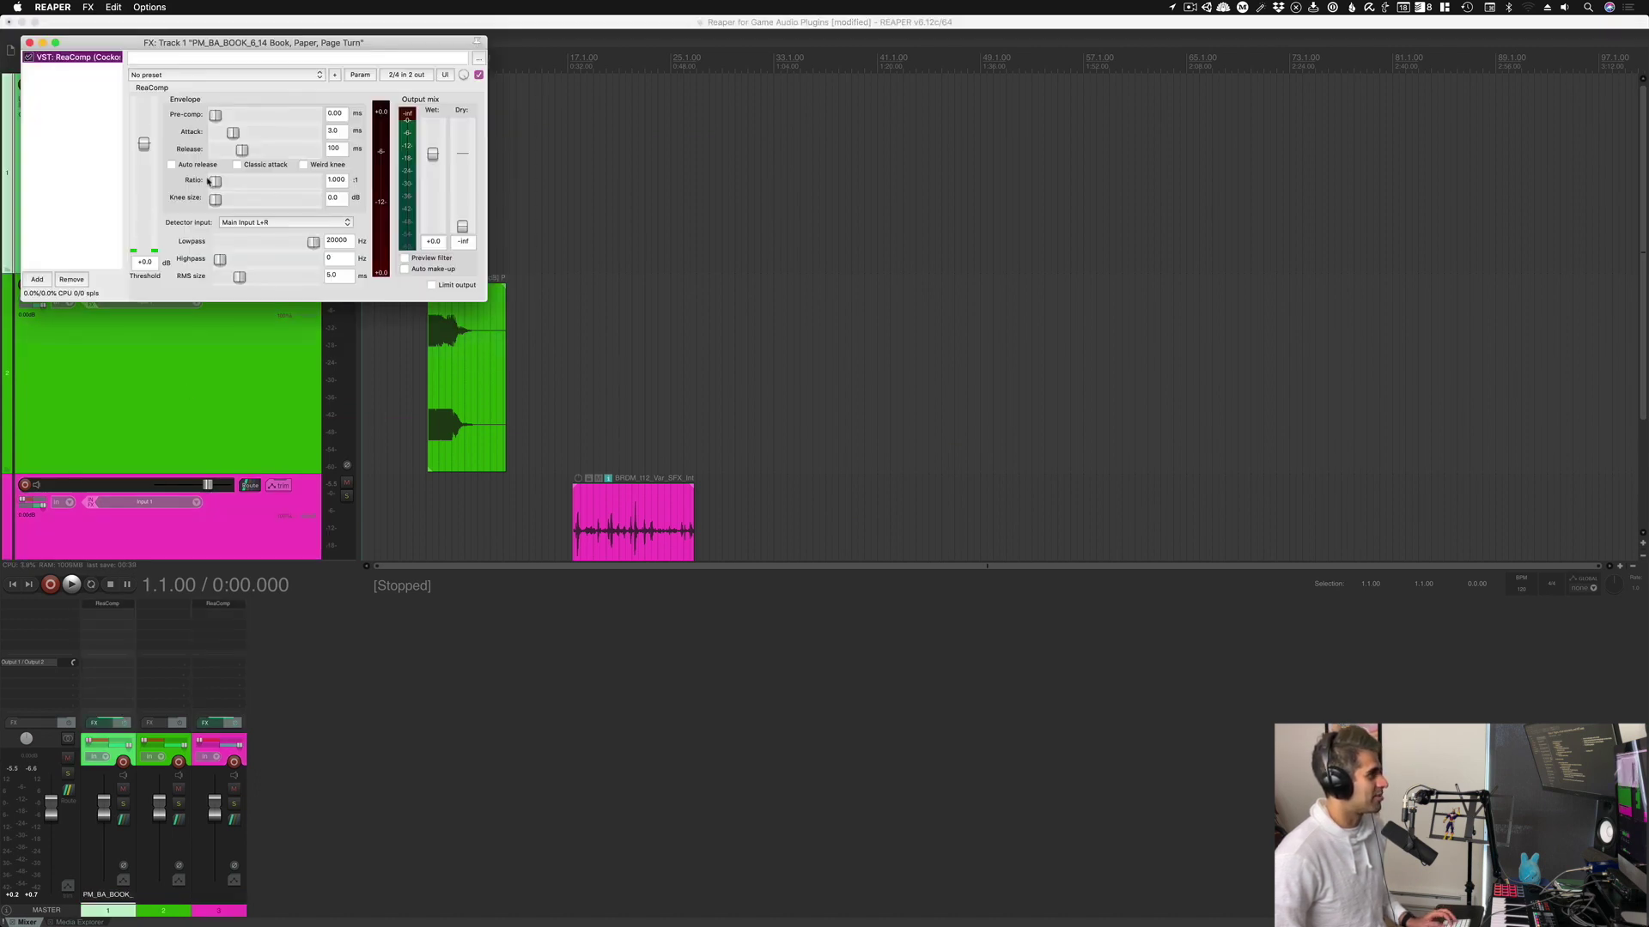
left_click(29, 42)
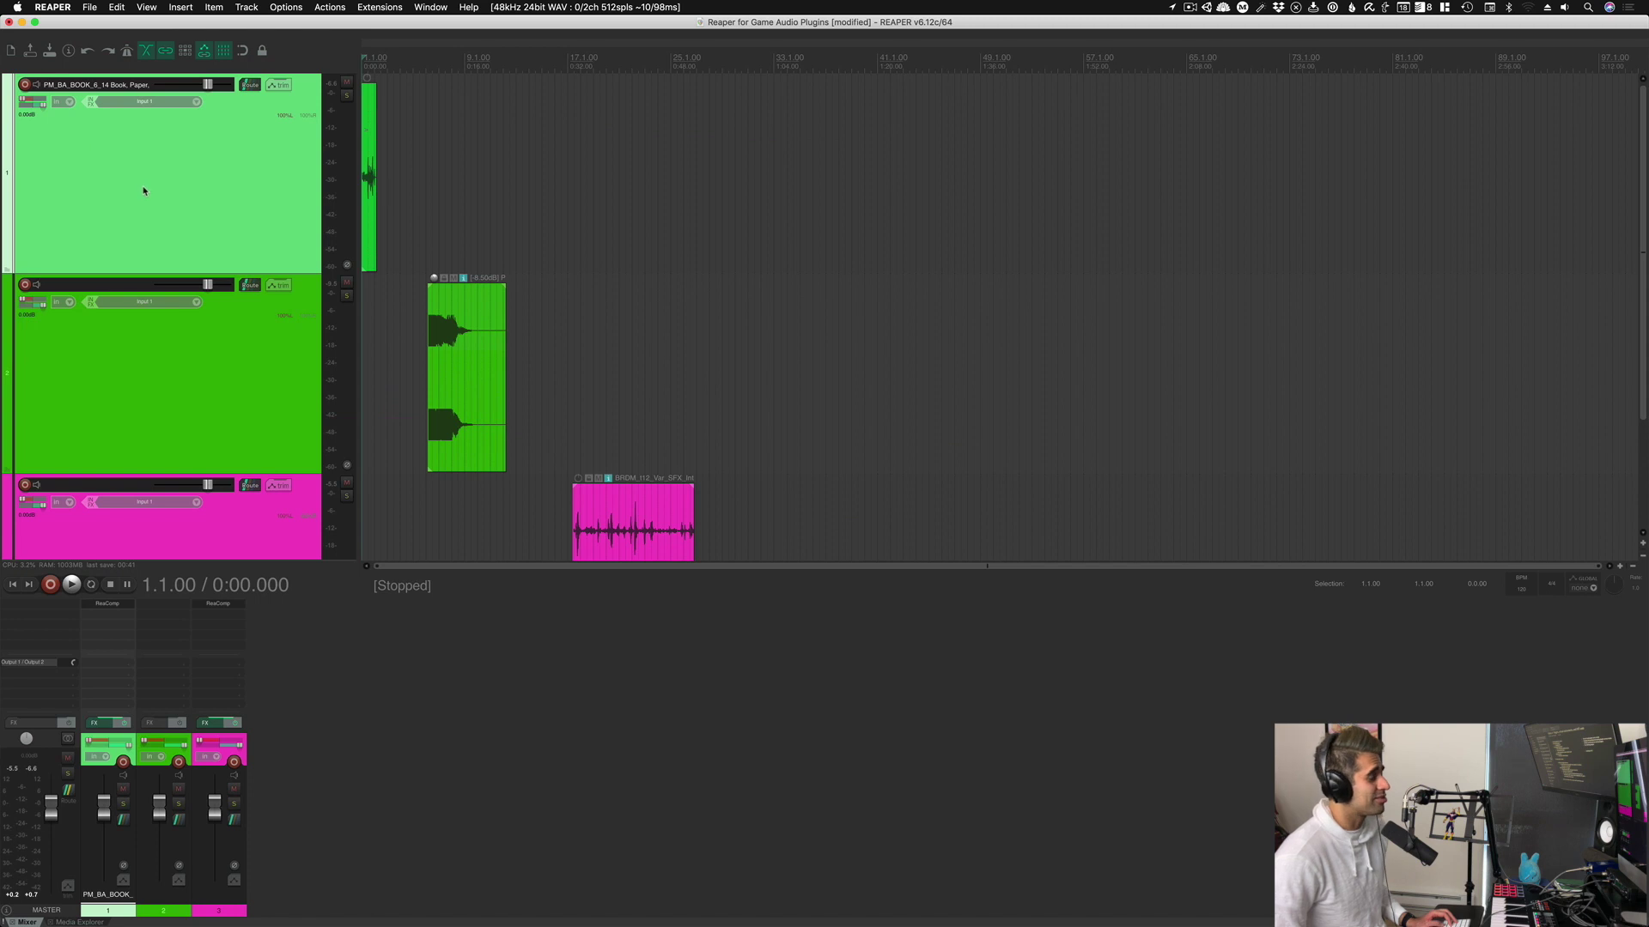
key("ctrl+z")
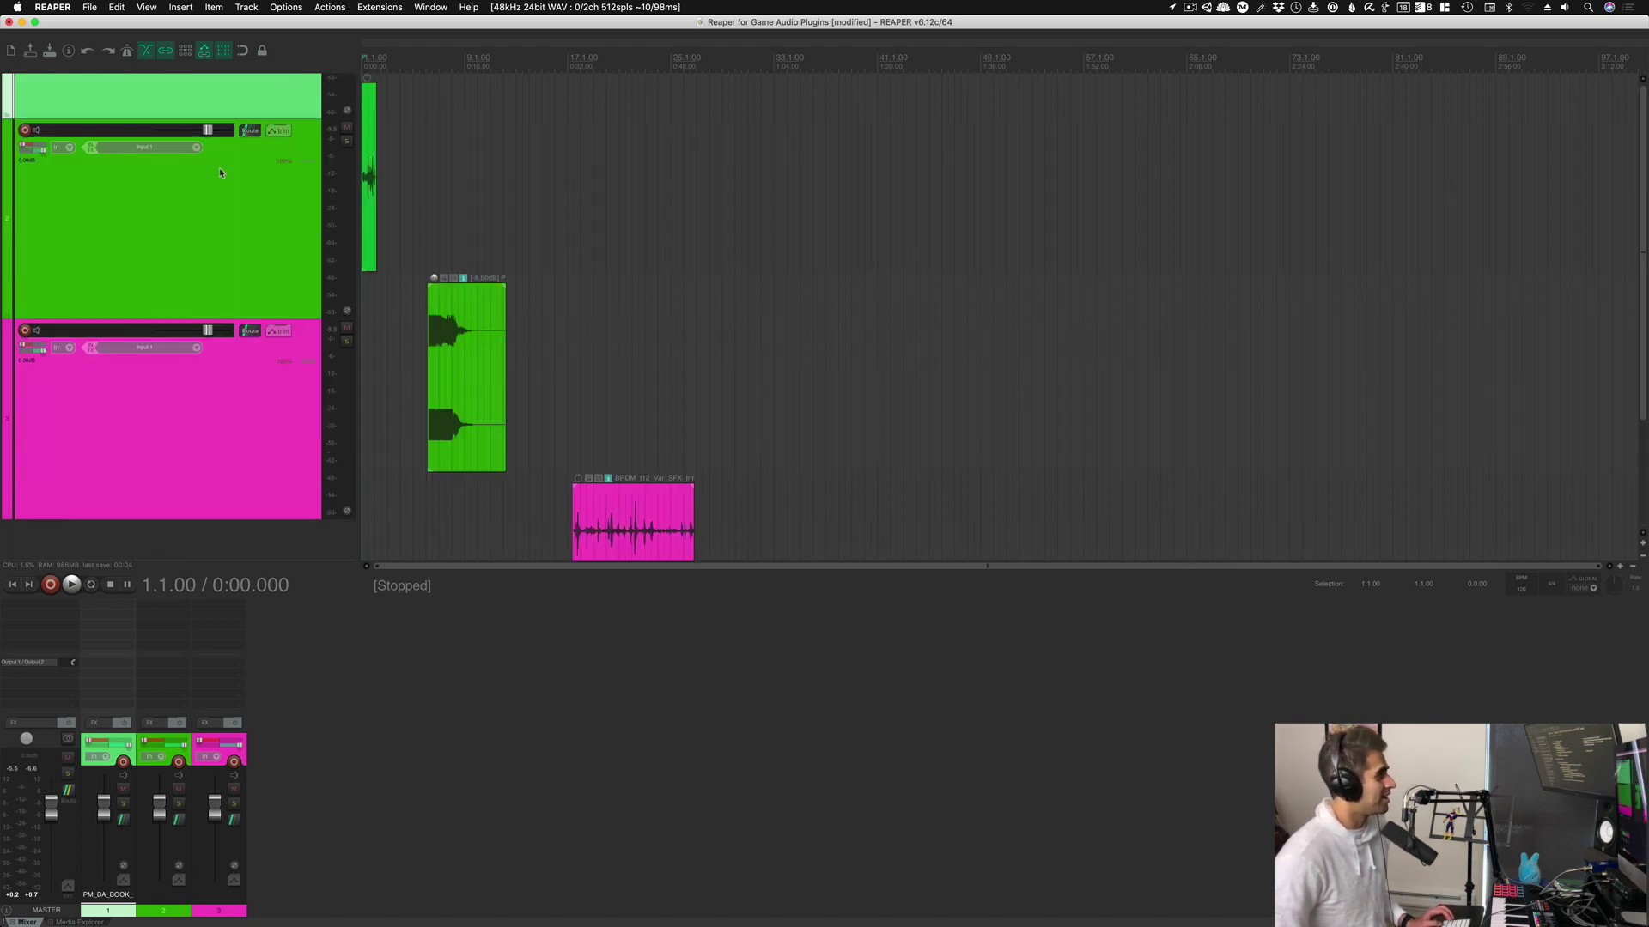
Step: Select all three tracks and insert ReaComp on all of them at once
scroll(220, 176, "down", 3)
left_click(273, 447, "shift")
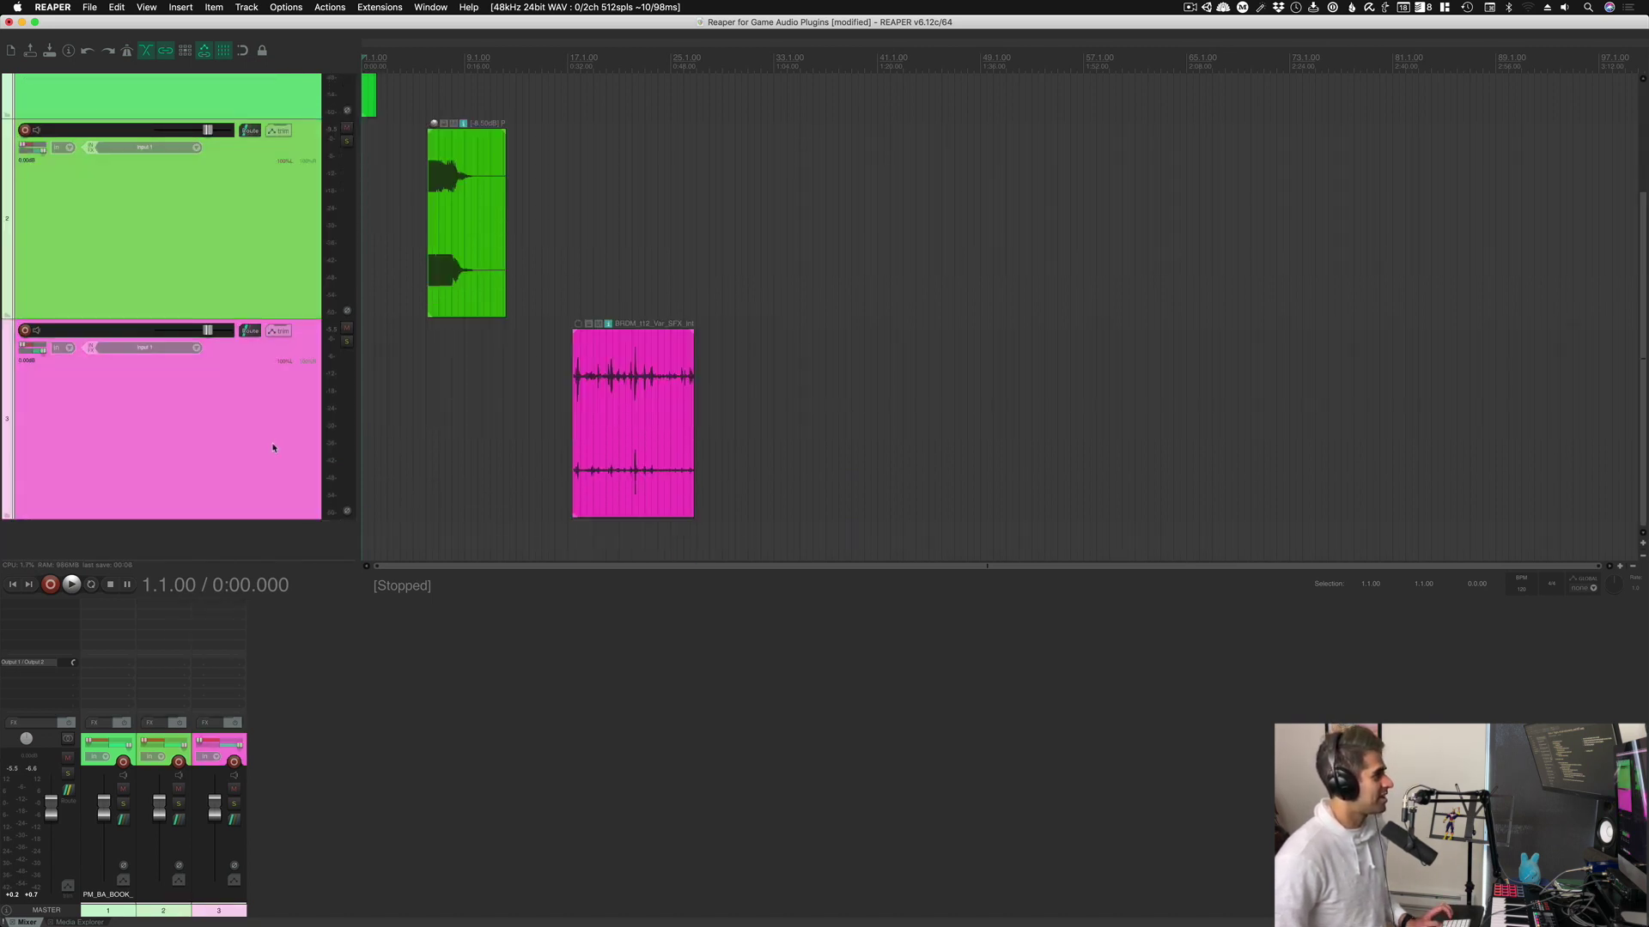
scroll(230, 172, "up", 3)
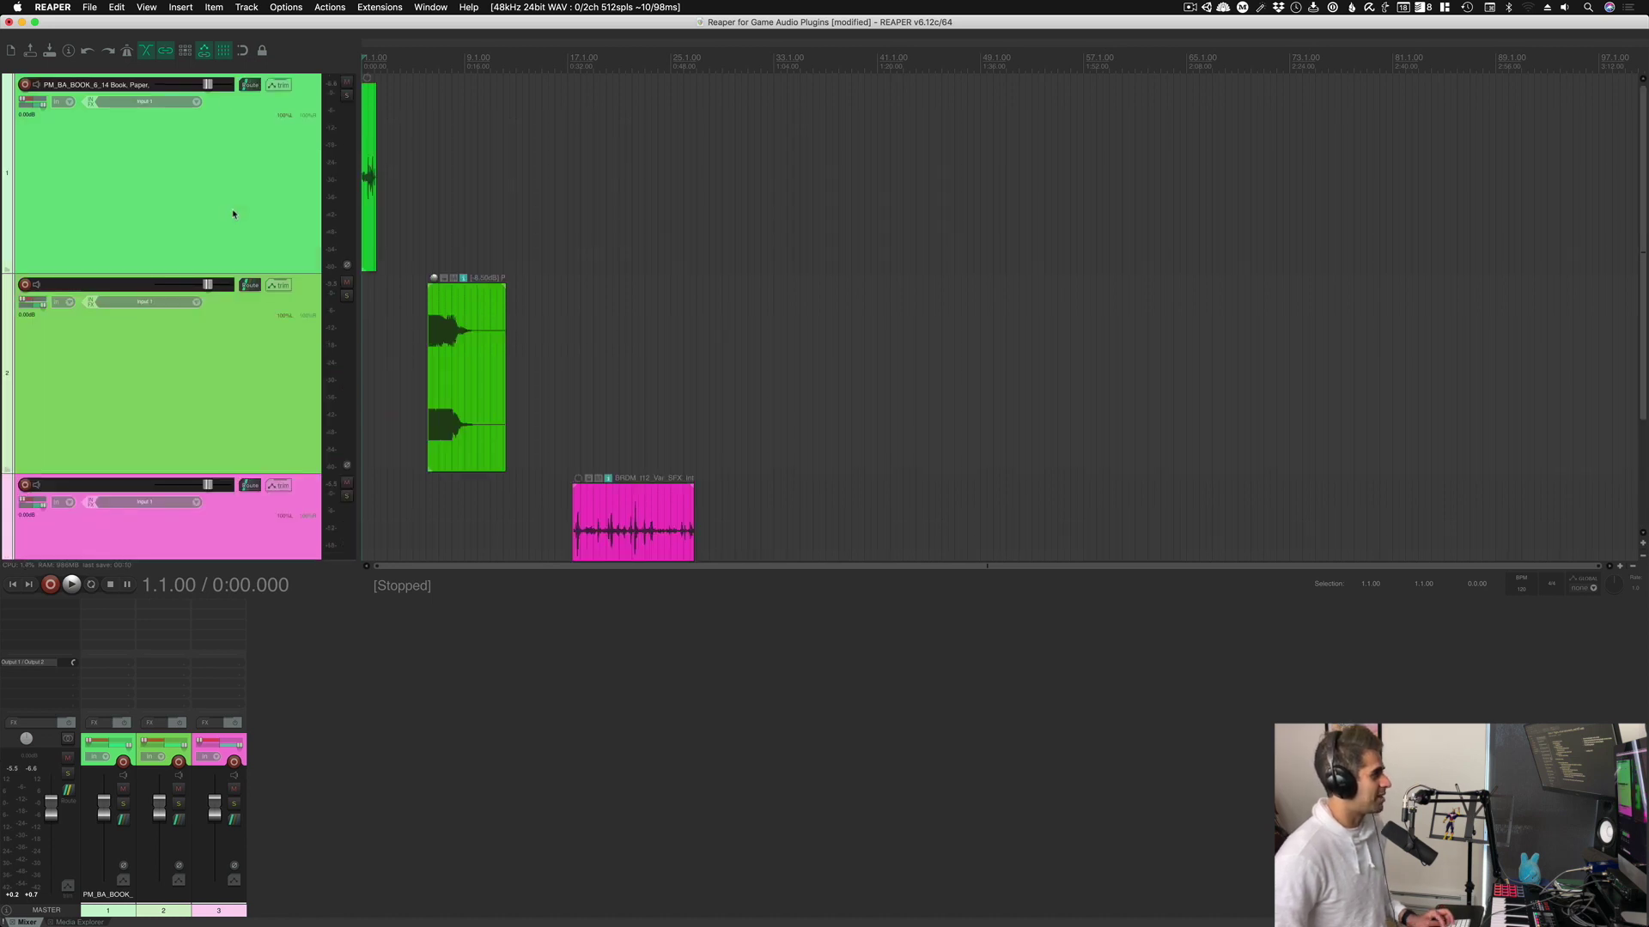
key("ctrl+shift+c")
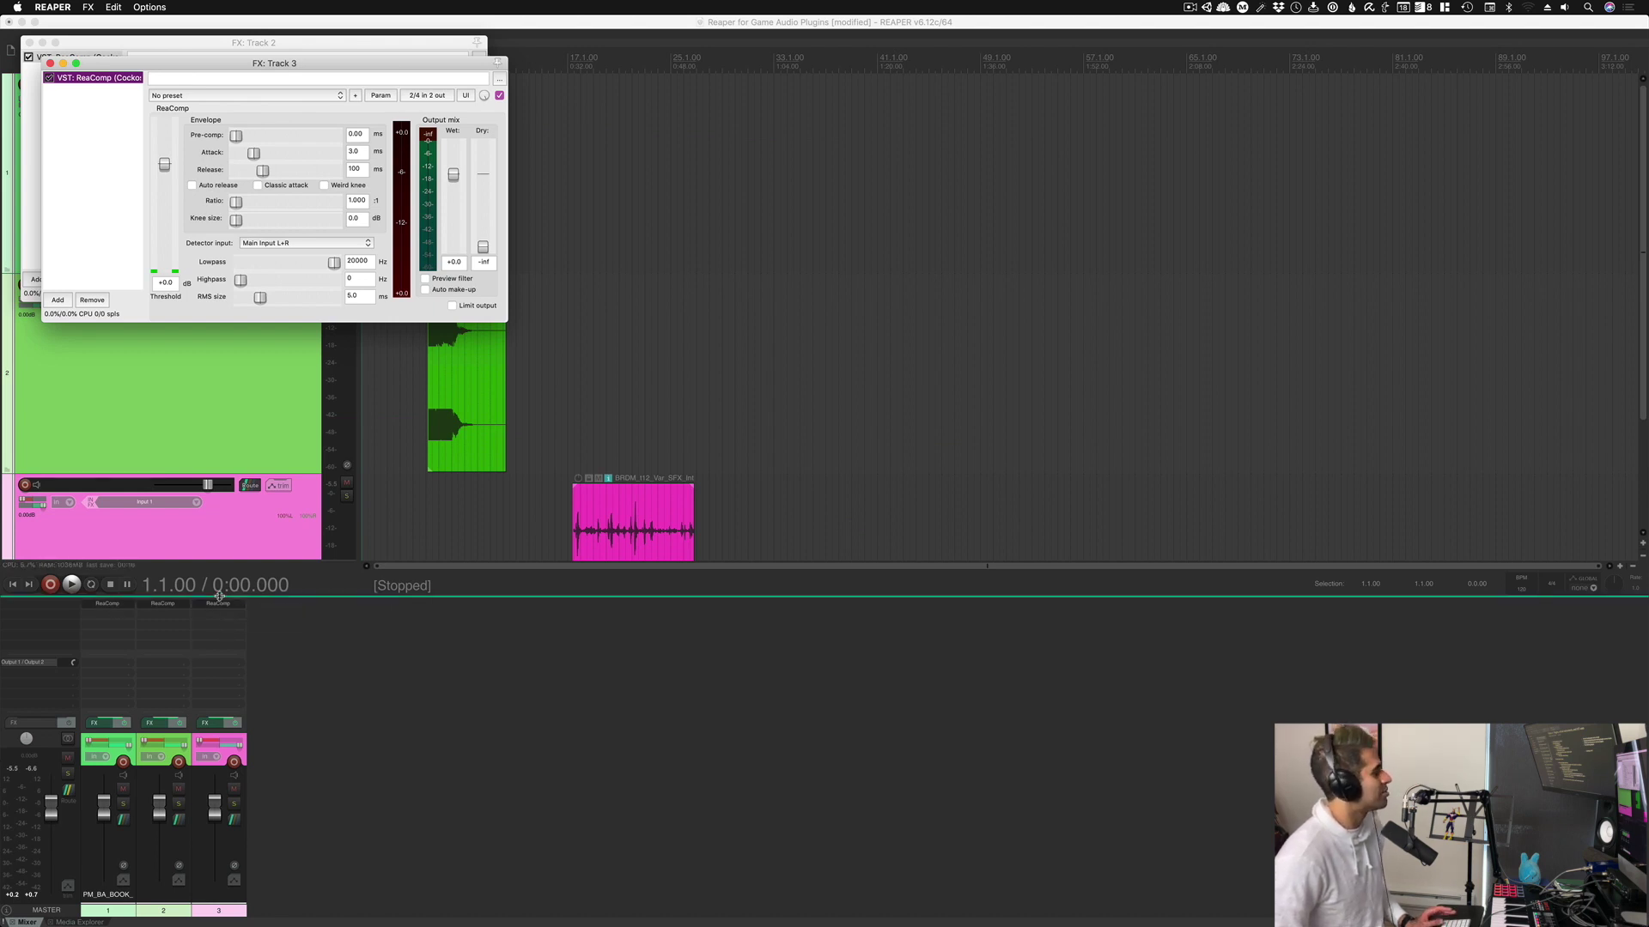
left_click(187, 547)
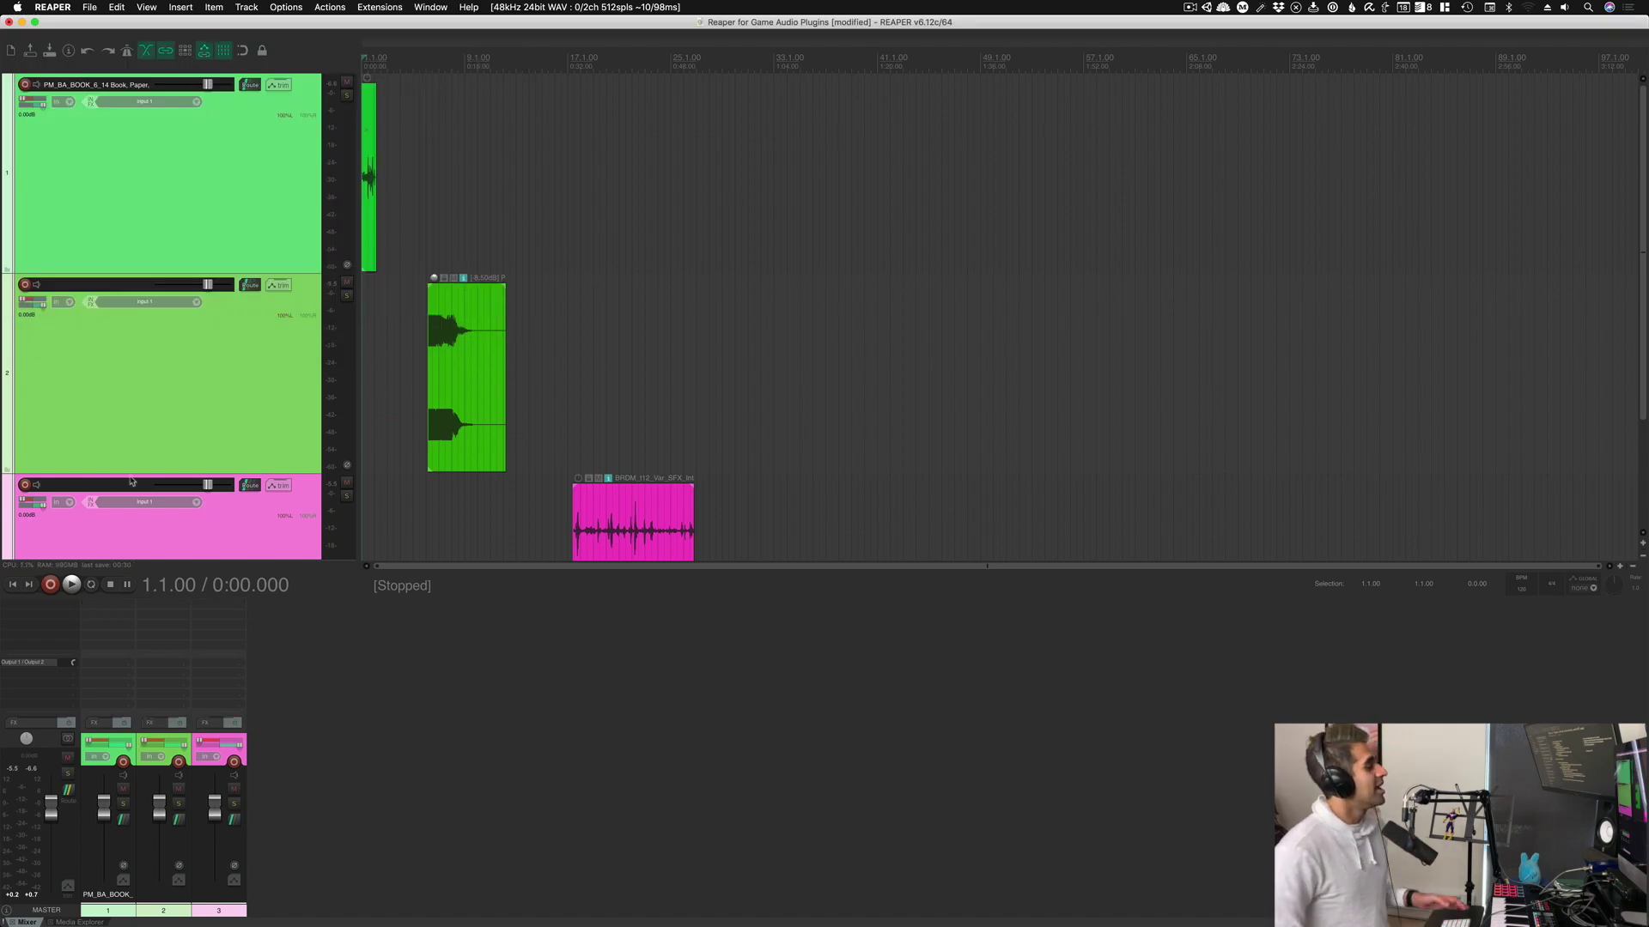
Step: Select the audio items on tracks 1, 2 and 3 in turn to compare the separate sounds
left_click(267, 183)
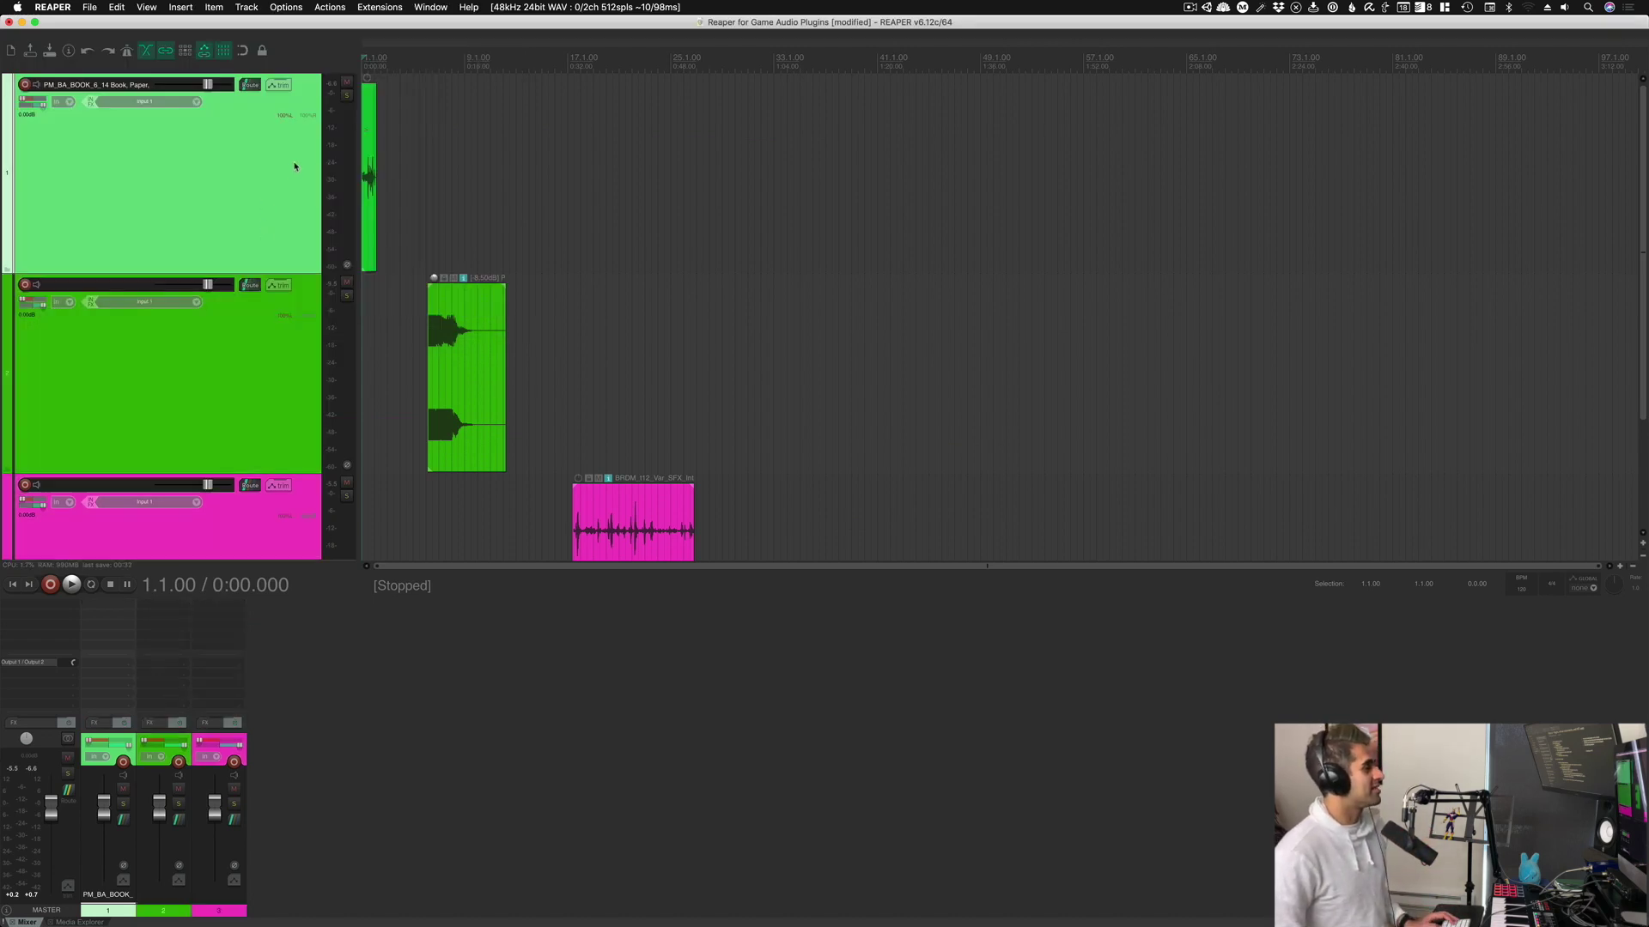
left_click(367, 172)
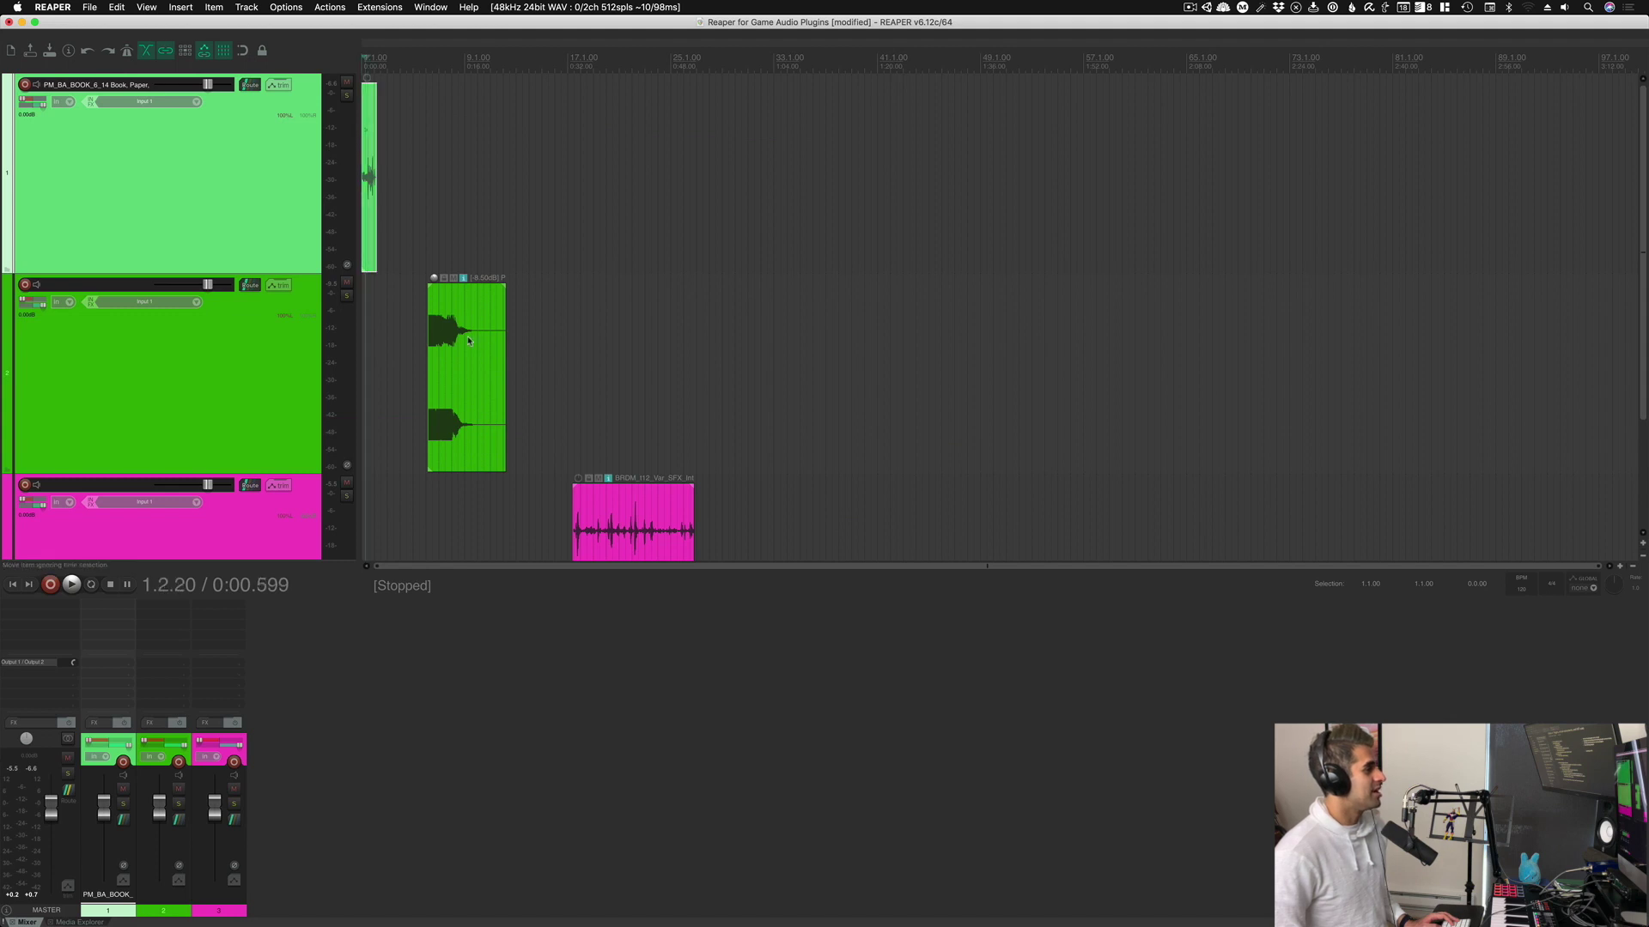
left_click(467, 377)
left_click(657, 534)
left_click(472, 378)
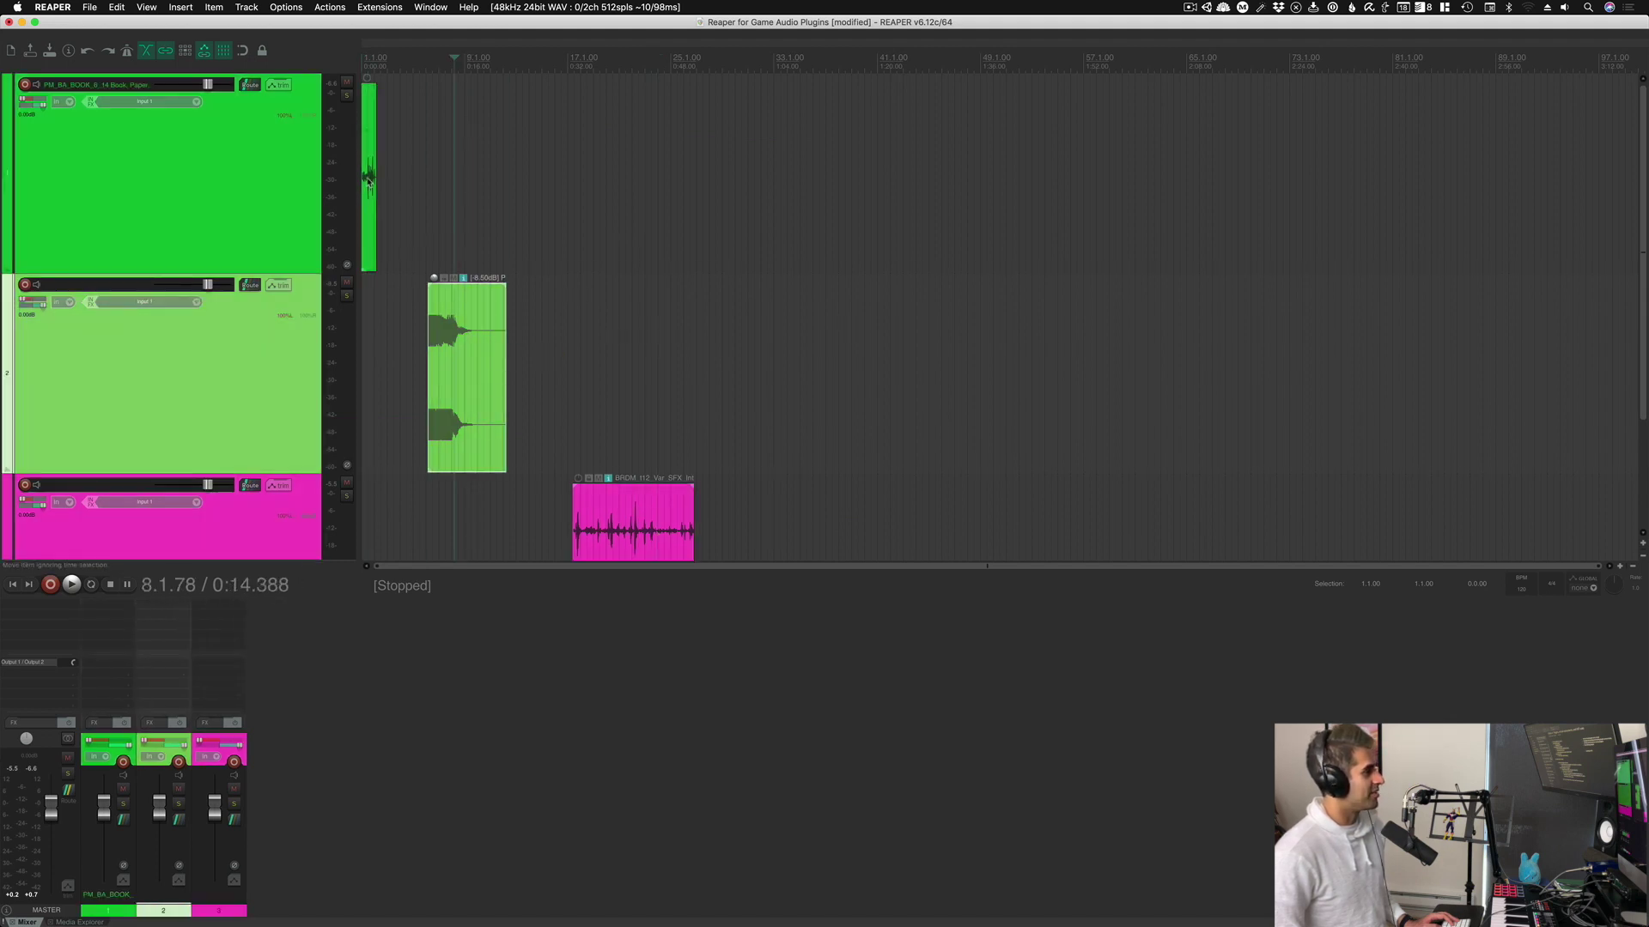
left_click(371, 257)
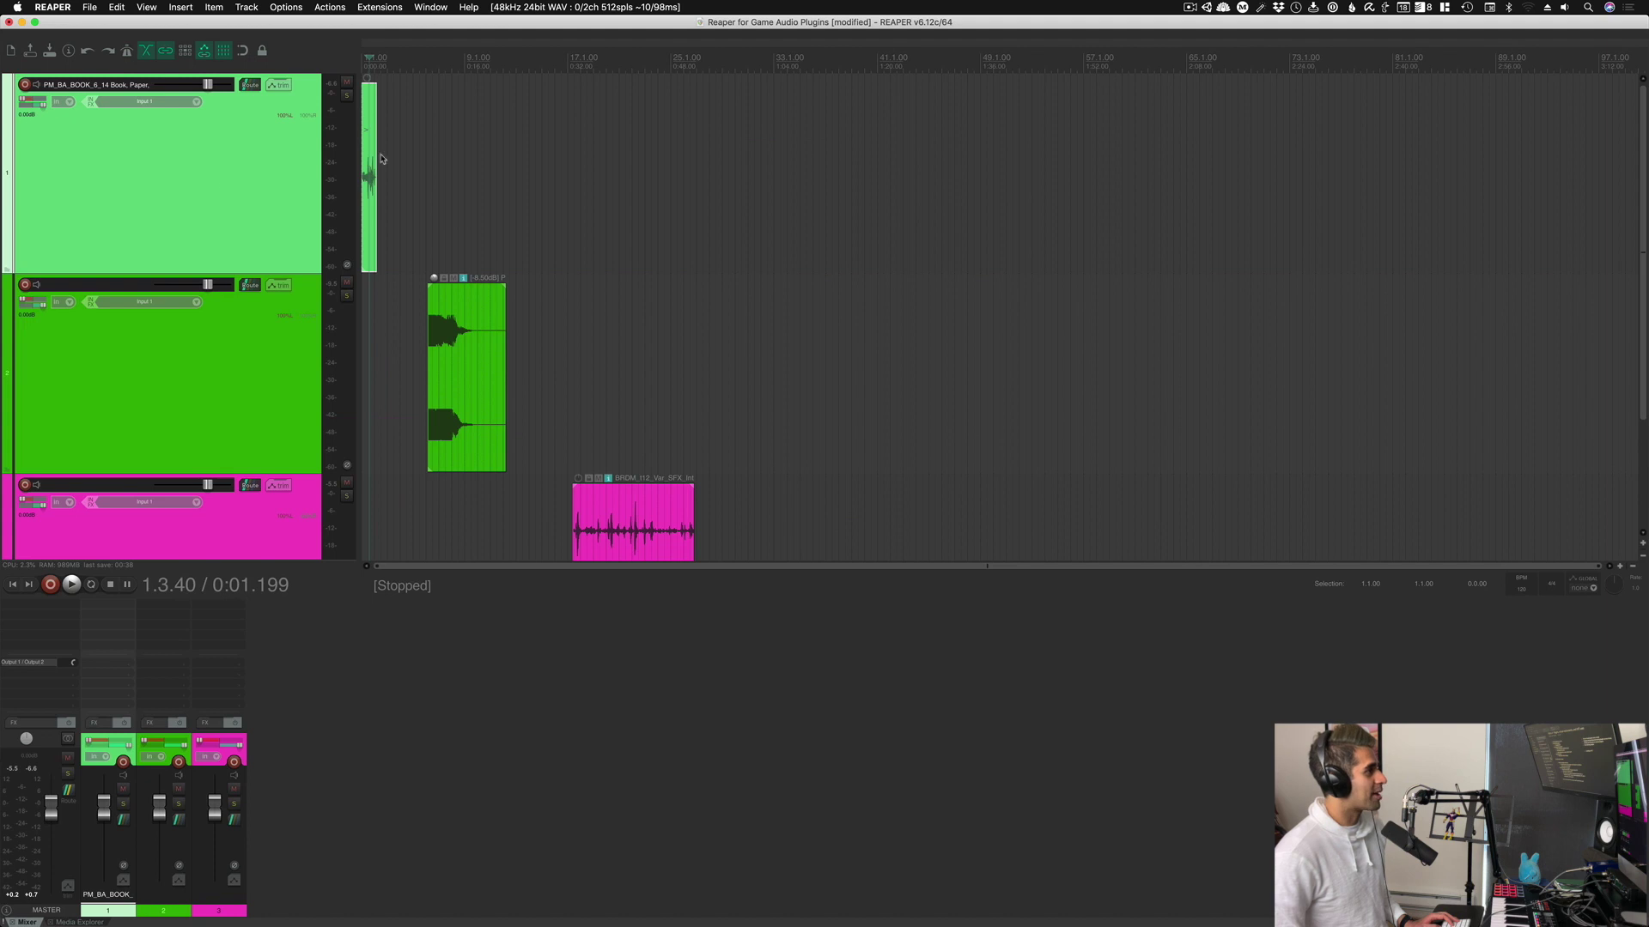
left_click(467, 369)
left_click(608, 526)
left_click(486, 353)
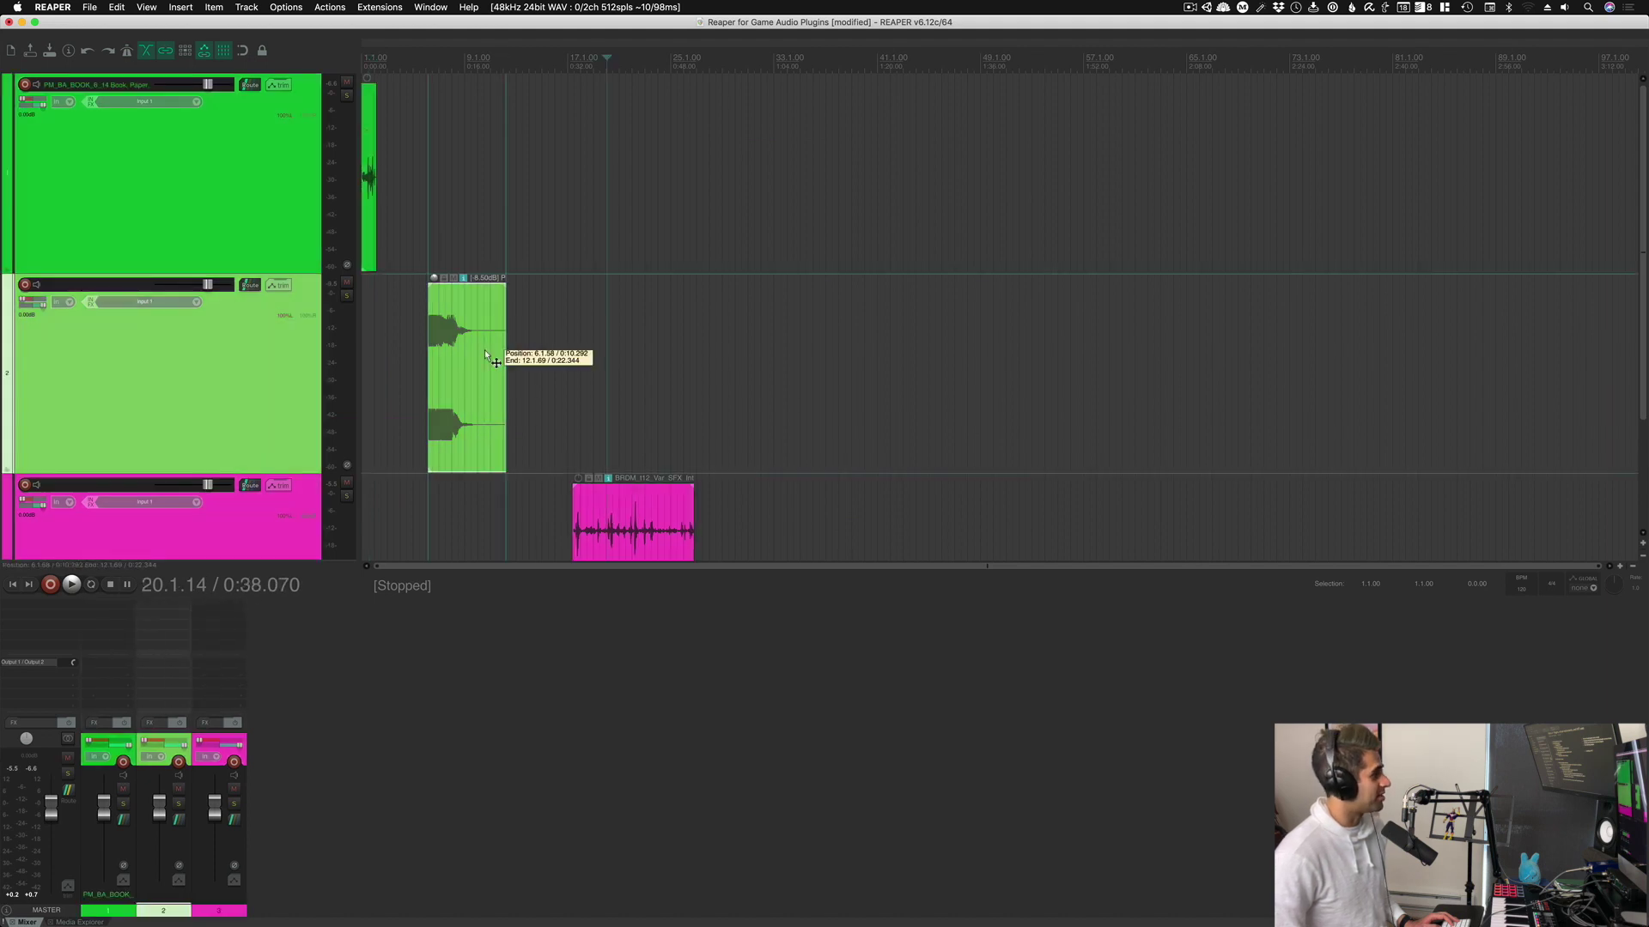
left_click(375, 204)
left_click(444, 367)
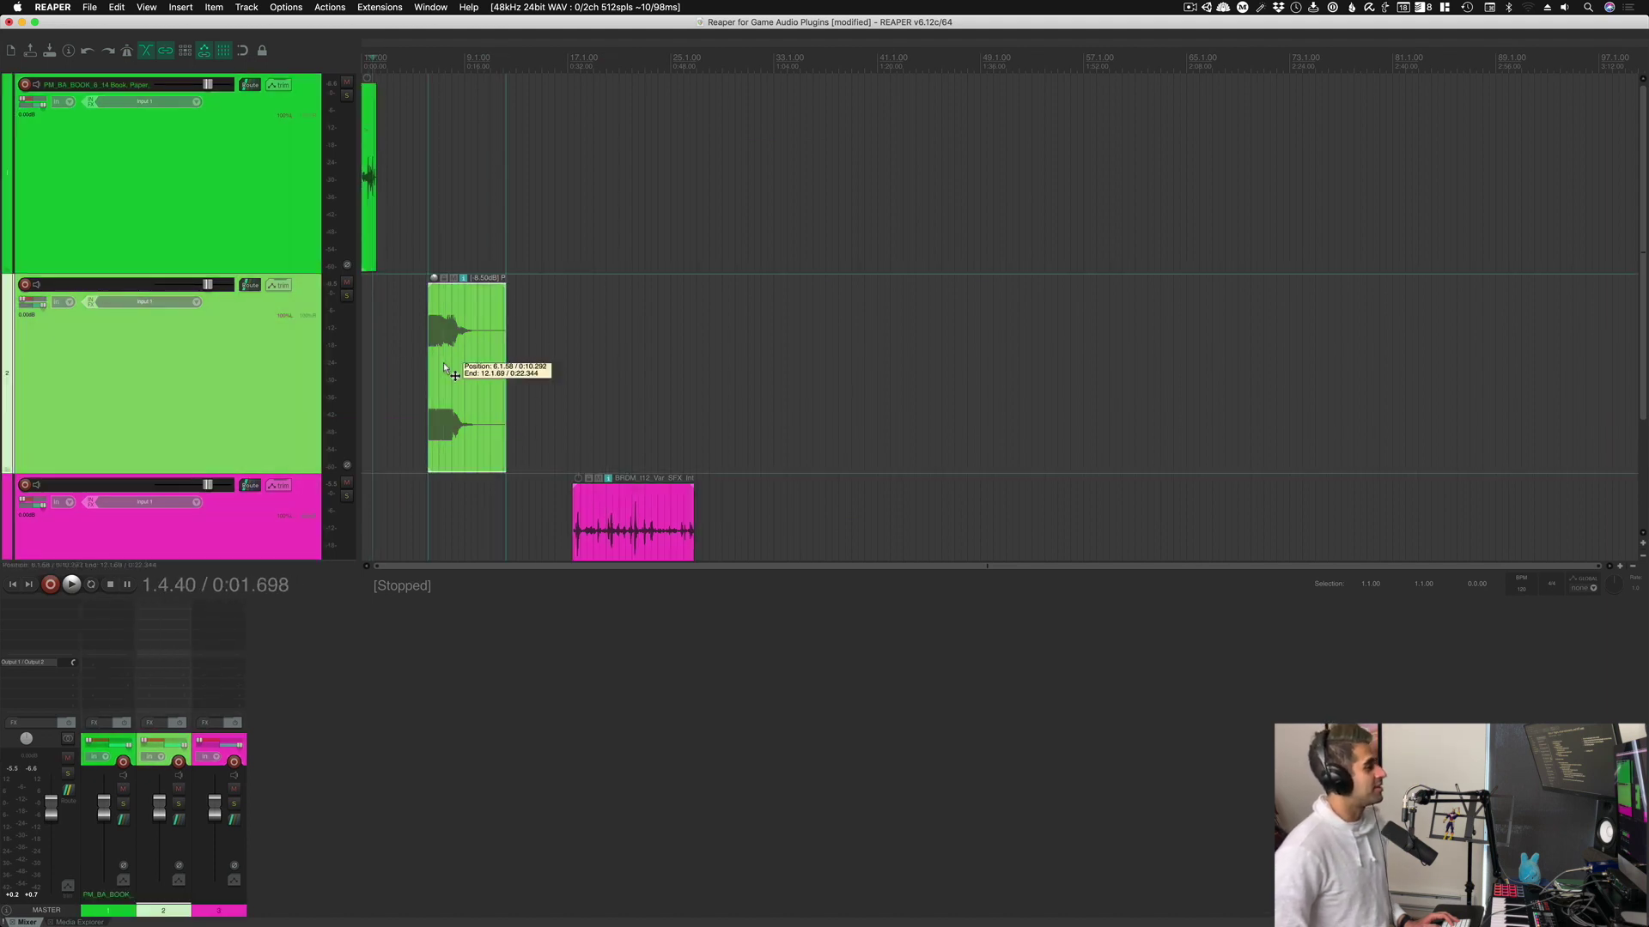
Step: Shift track 3's audio item slightly later on the timeline and select the item on track 2
left_click_drag(681, 527, 698, 527)
left_click(482, 374)
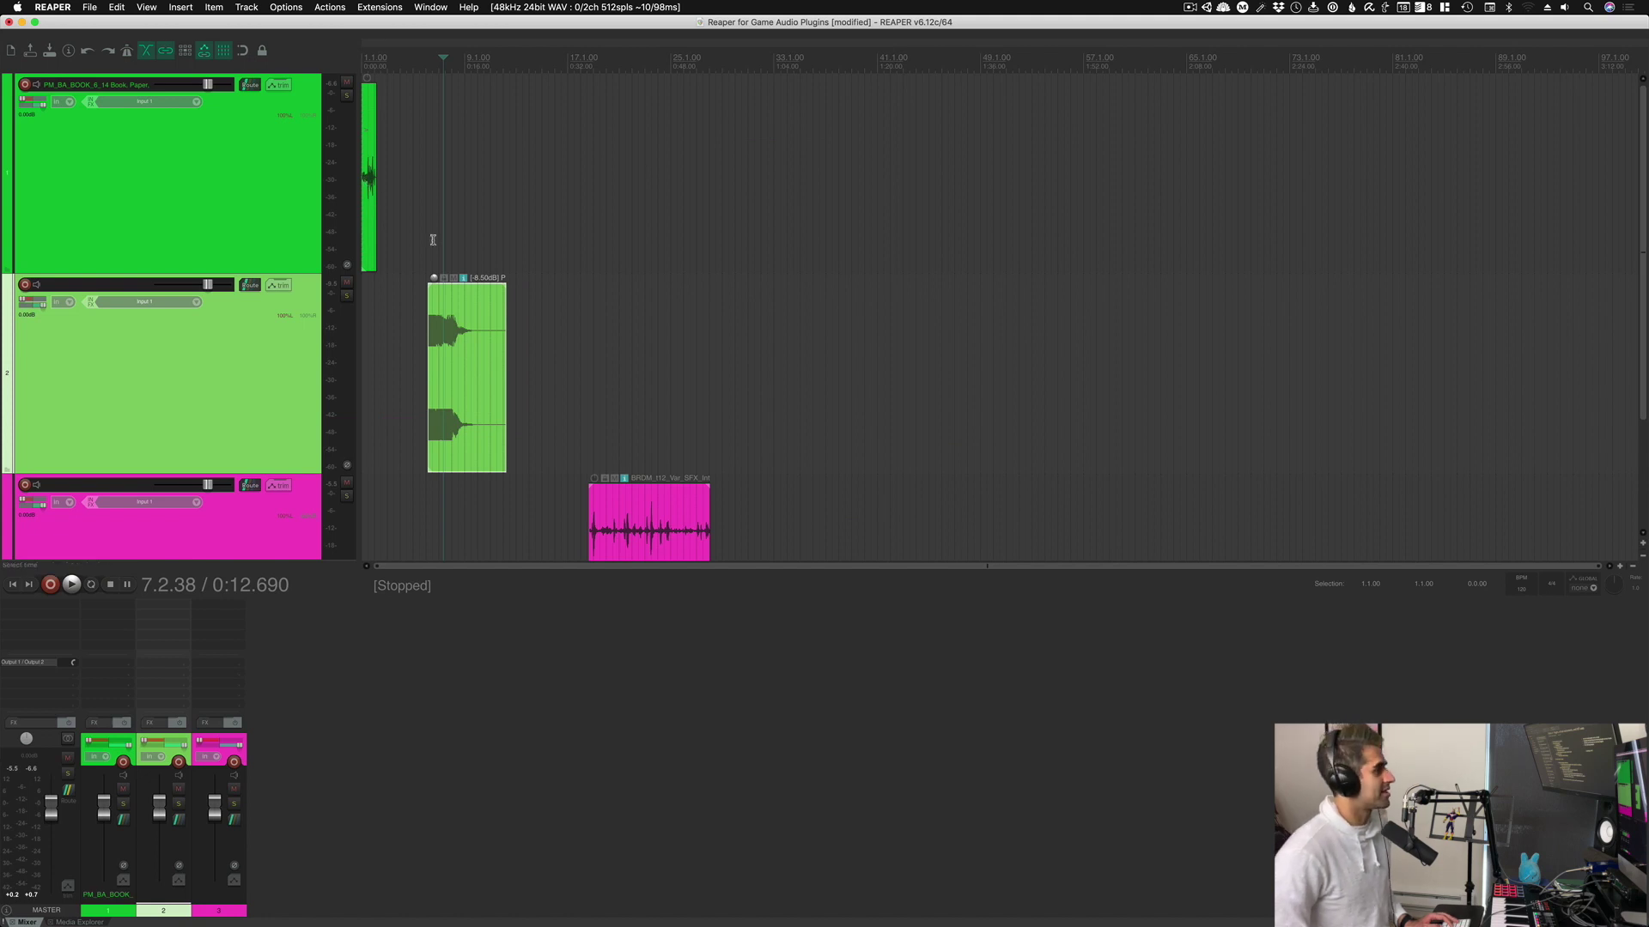
left_click(409, 338)
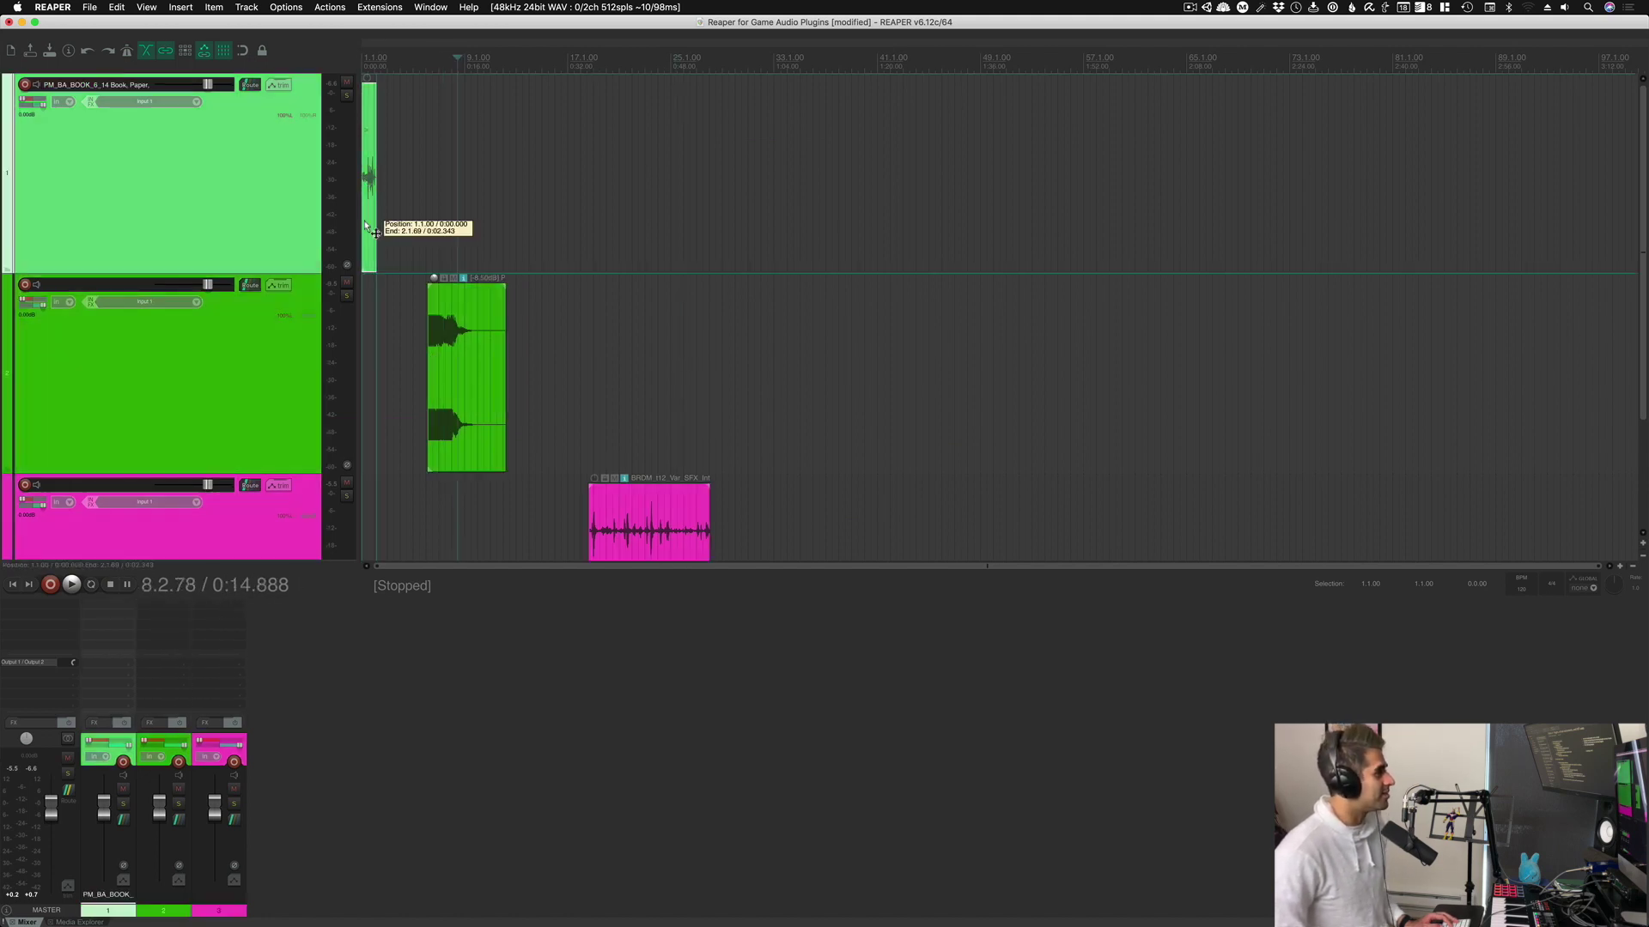
left_click(443, 378)
left_click(692, 515)
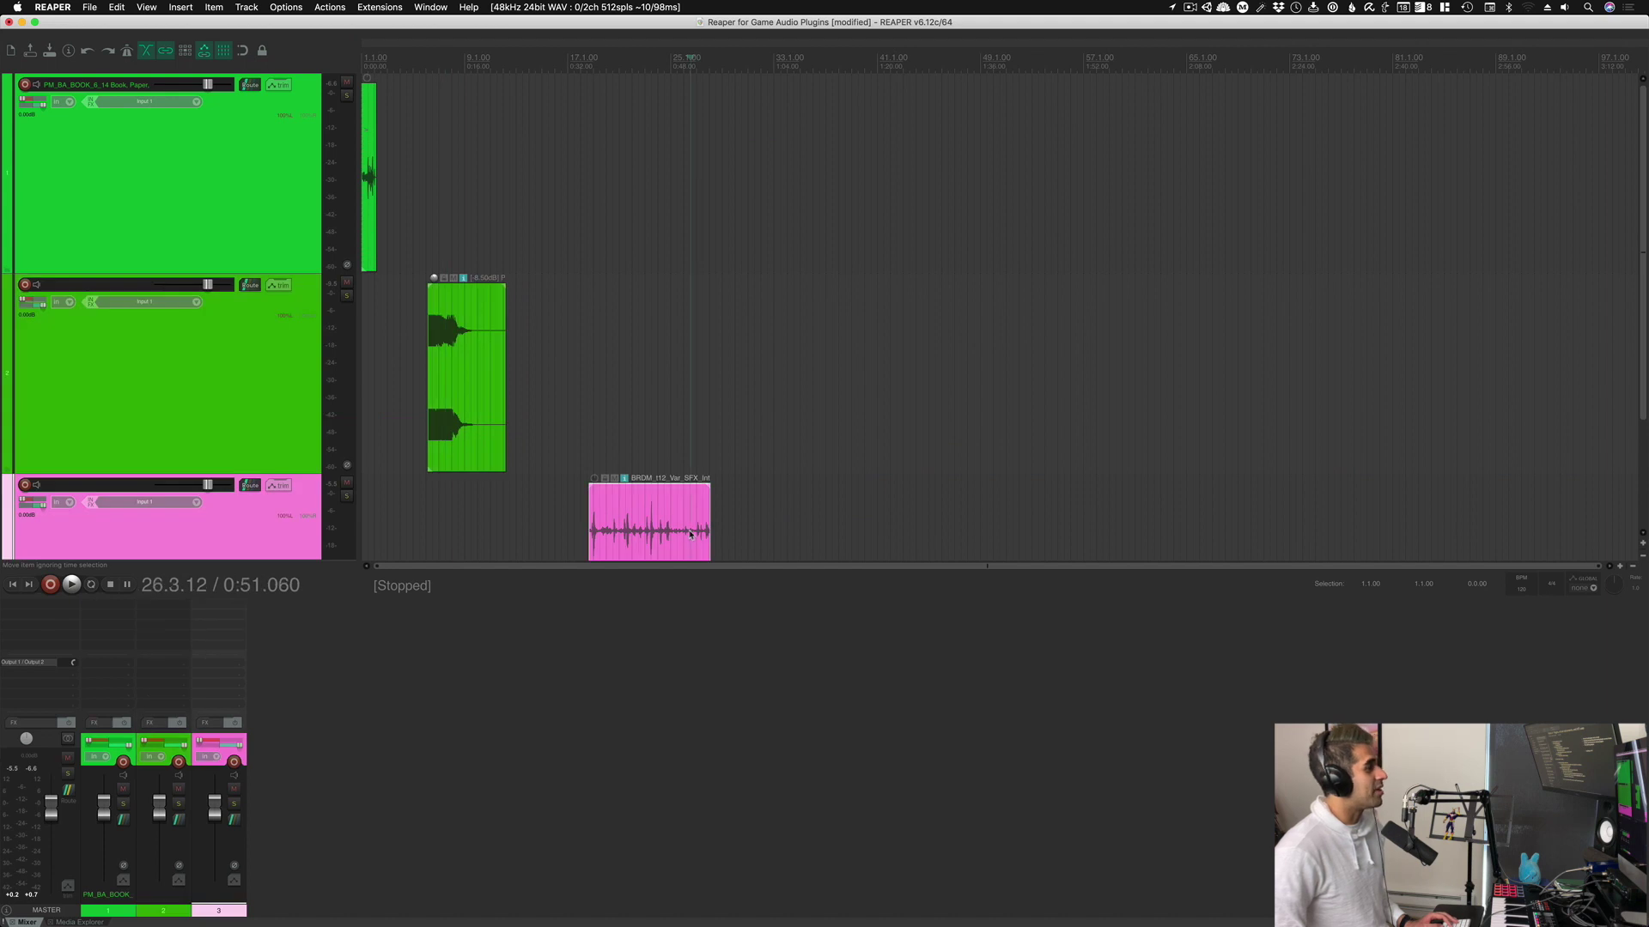
left_click(436, 405)
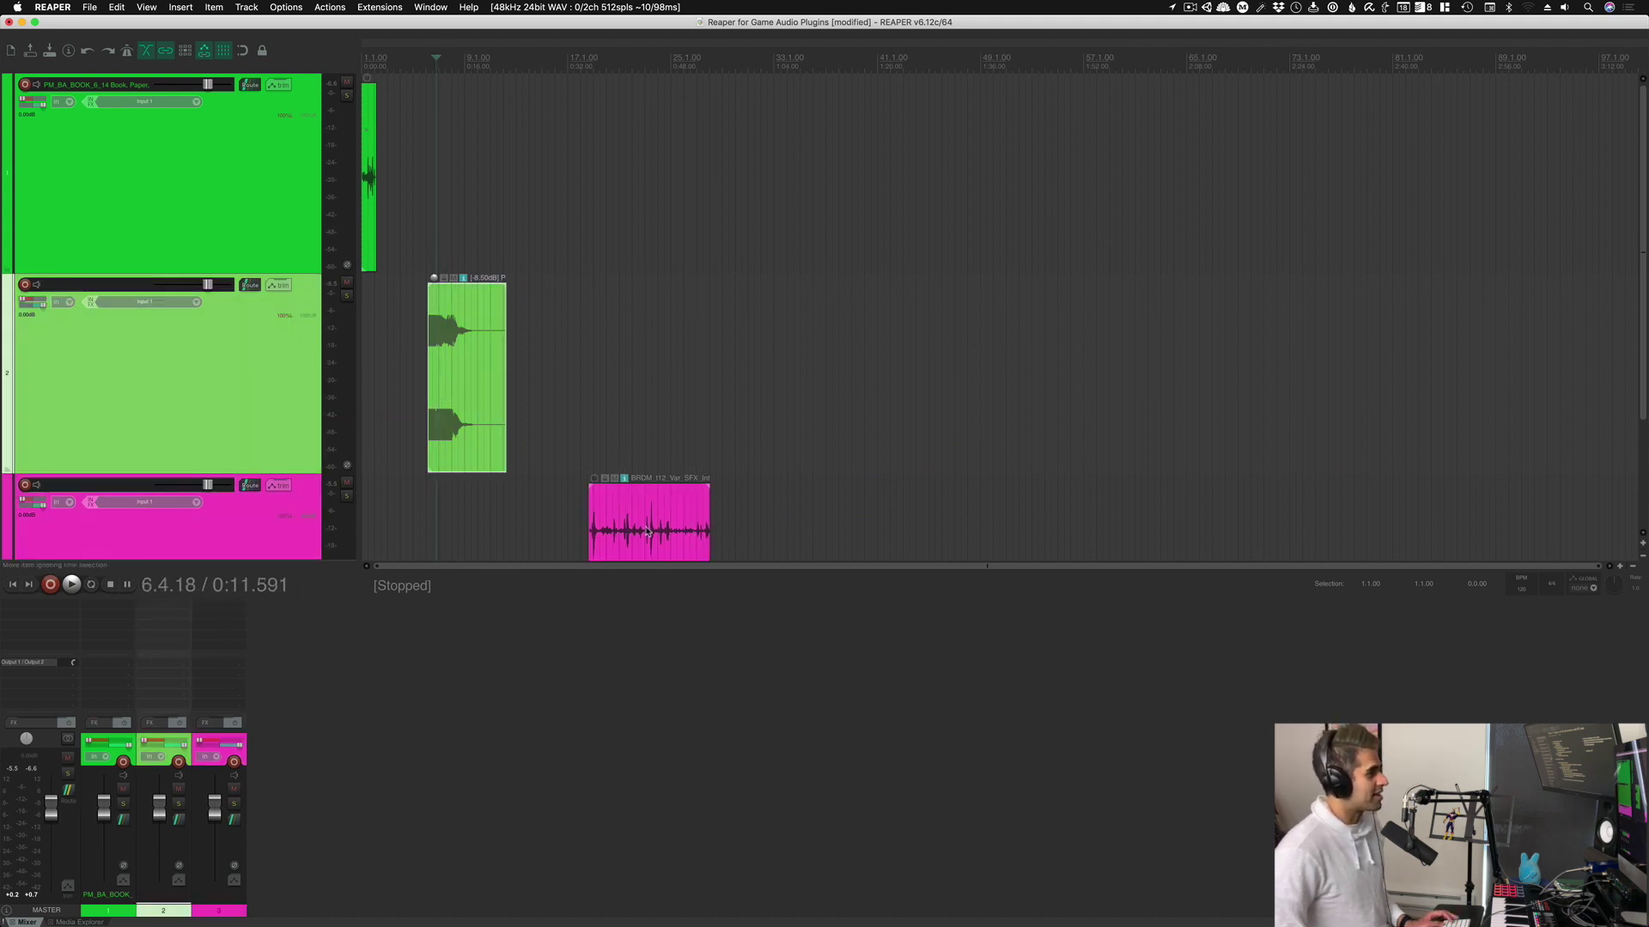
Step: Move the audio item from track 3 onto track 2 after the existing item, and select each one individually
left_click_drag(649, 523, 649, 324)
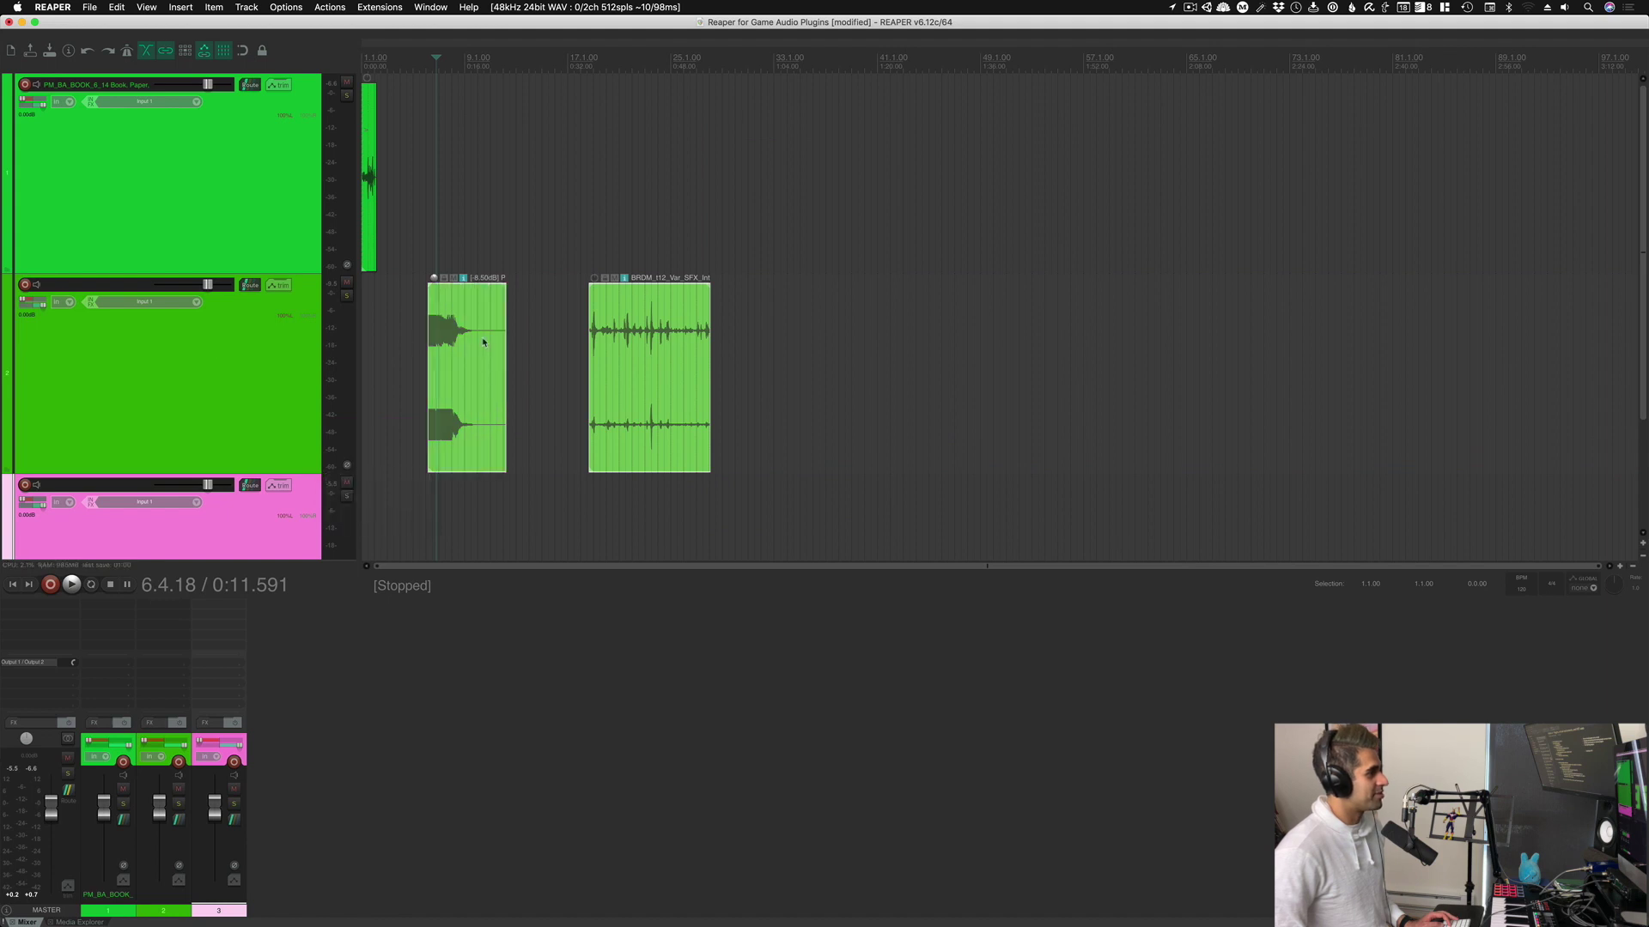
left_click(736, 358)
left_click(652, 351)
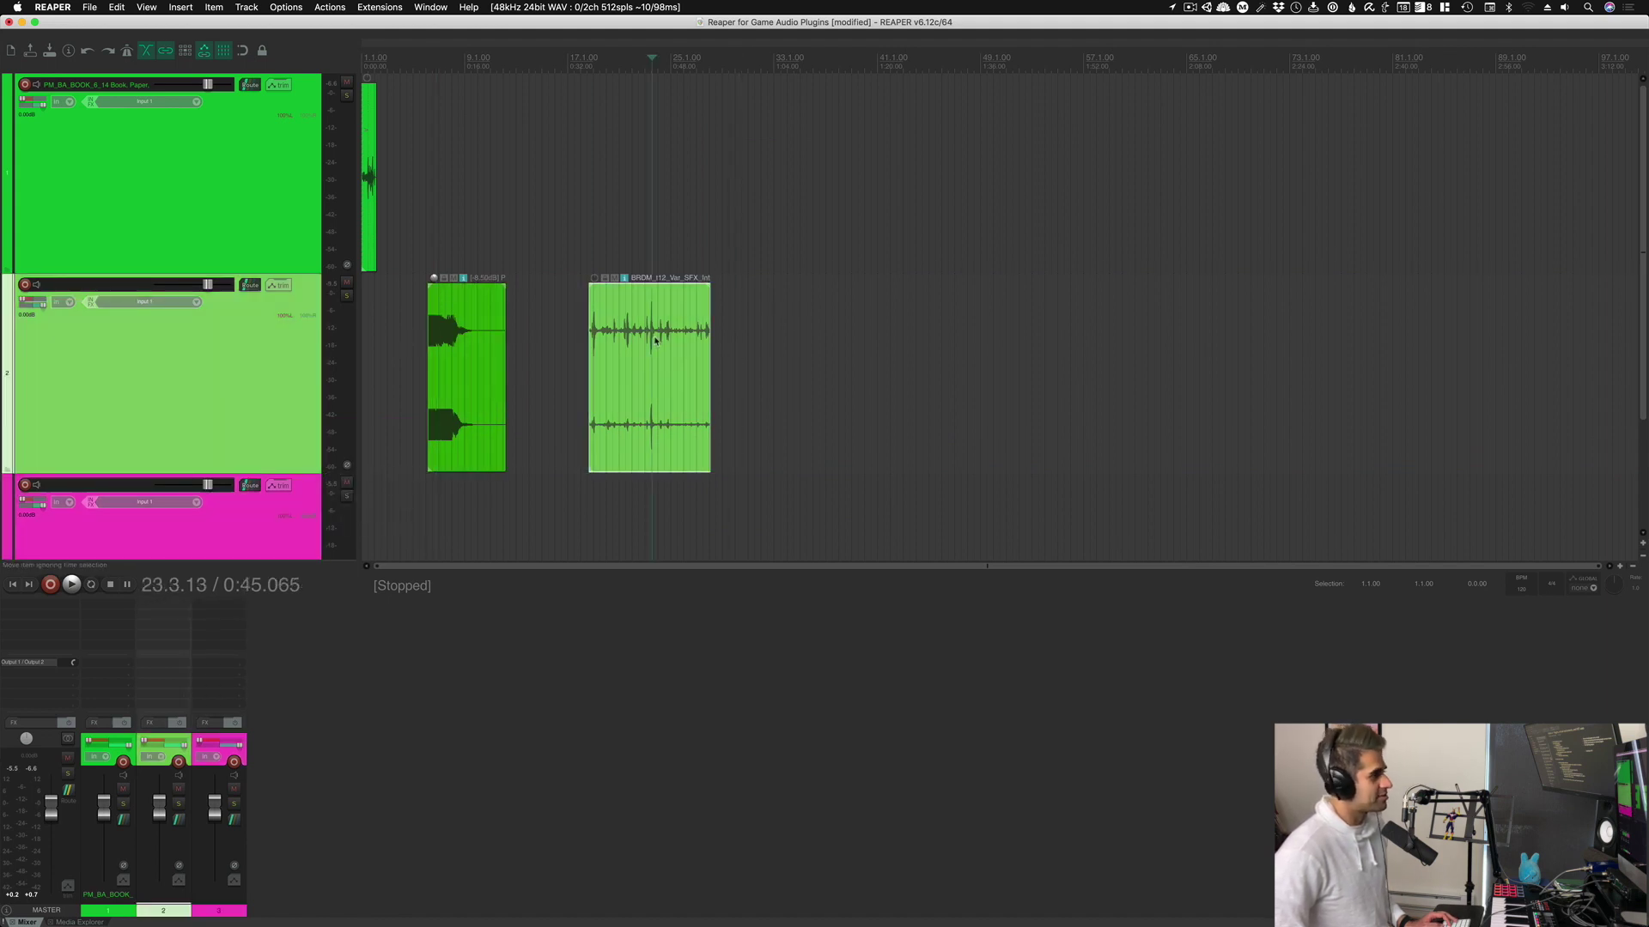
left_click(429, 328)
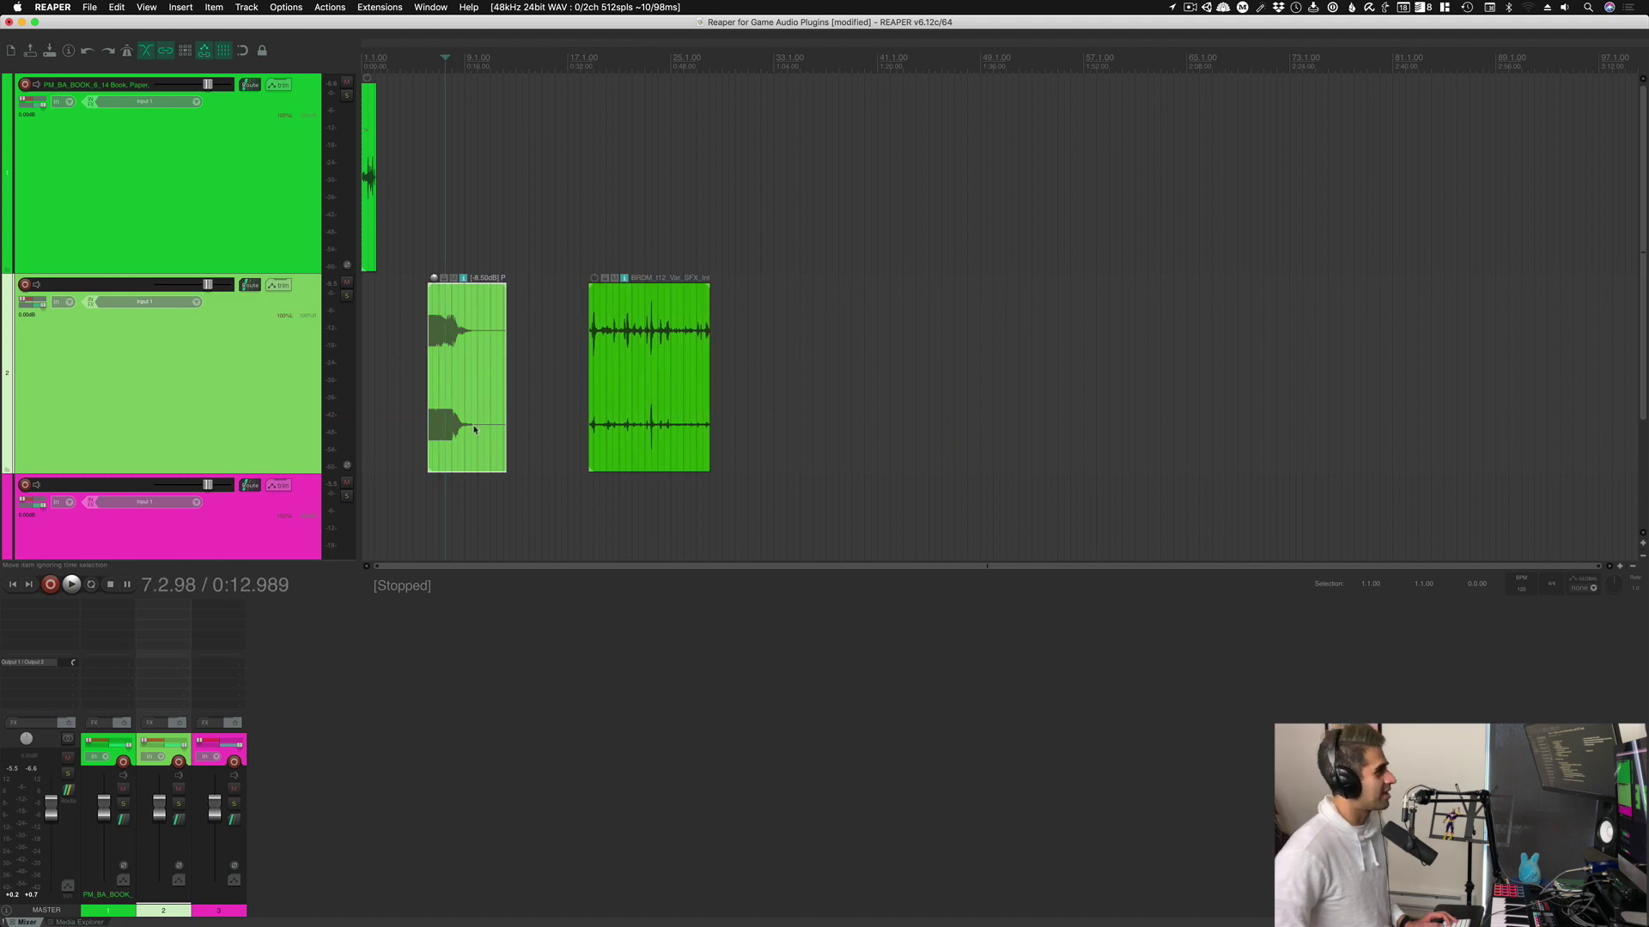
Step: Select the second, first and again second audio item on track 2 to compare their separate sounds
left_click(625, 390)
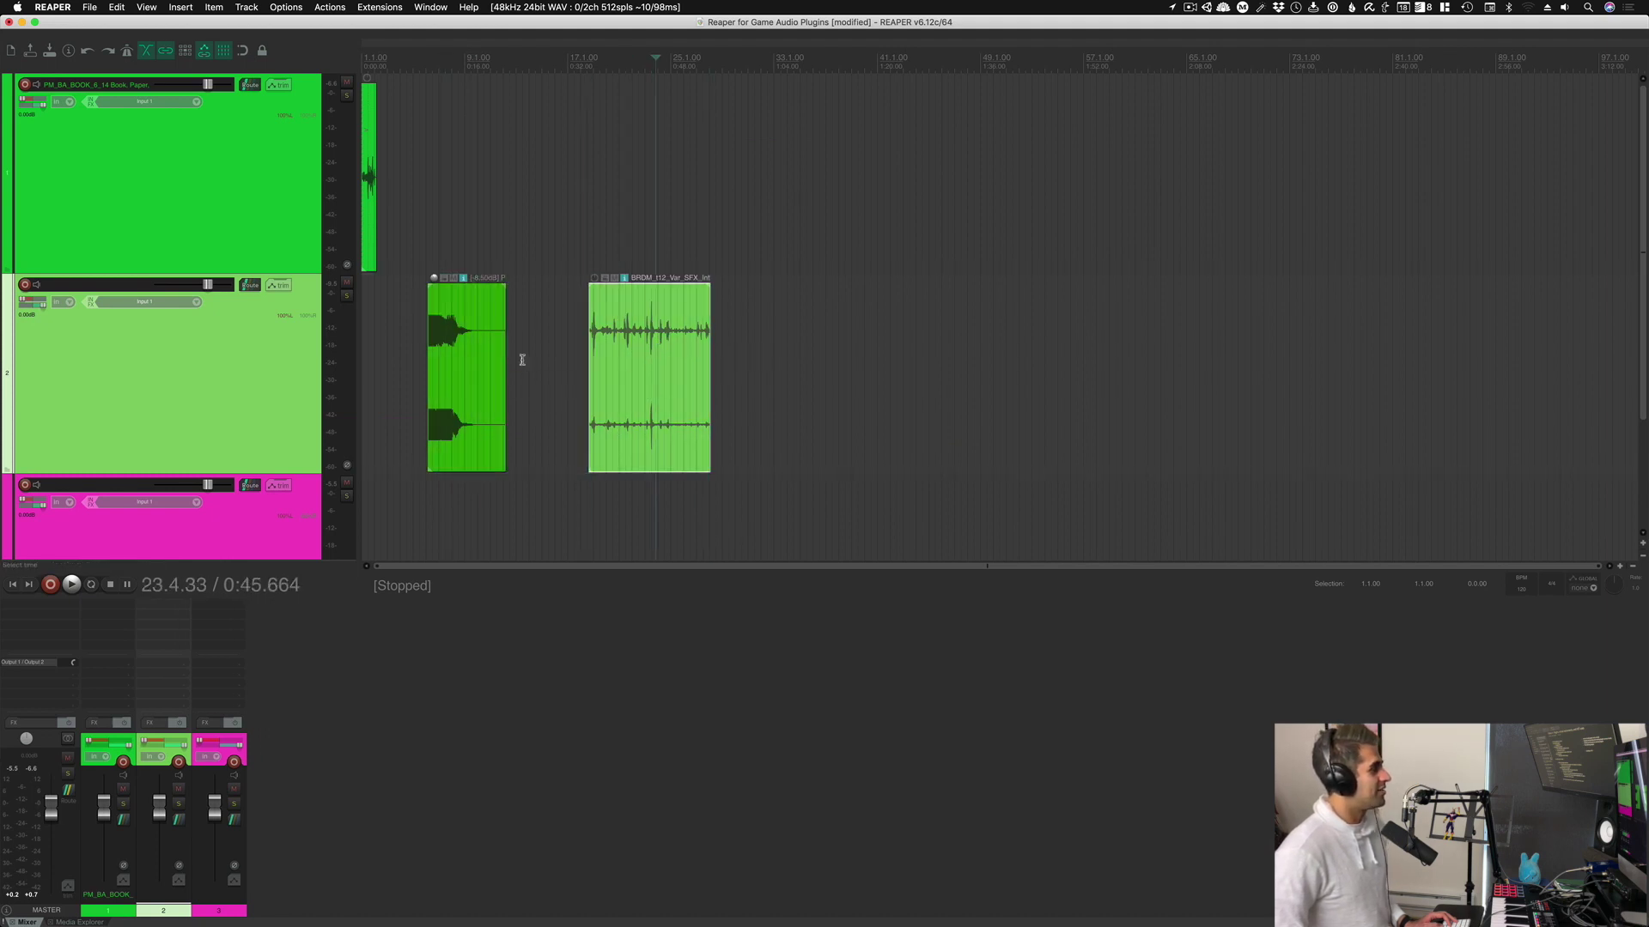
left_click(472, 358)
left_click(601, 354)
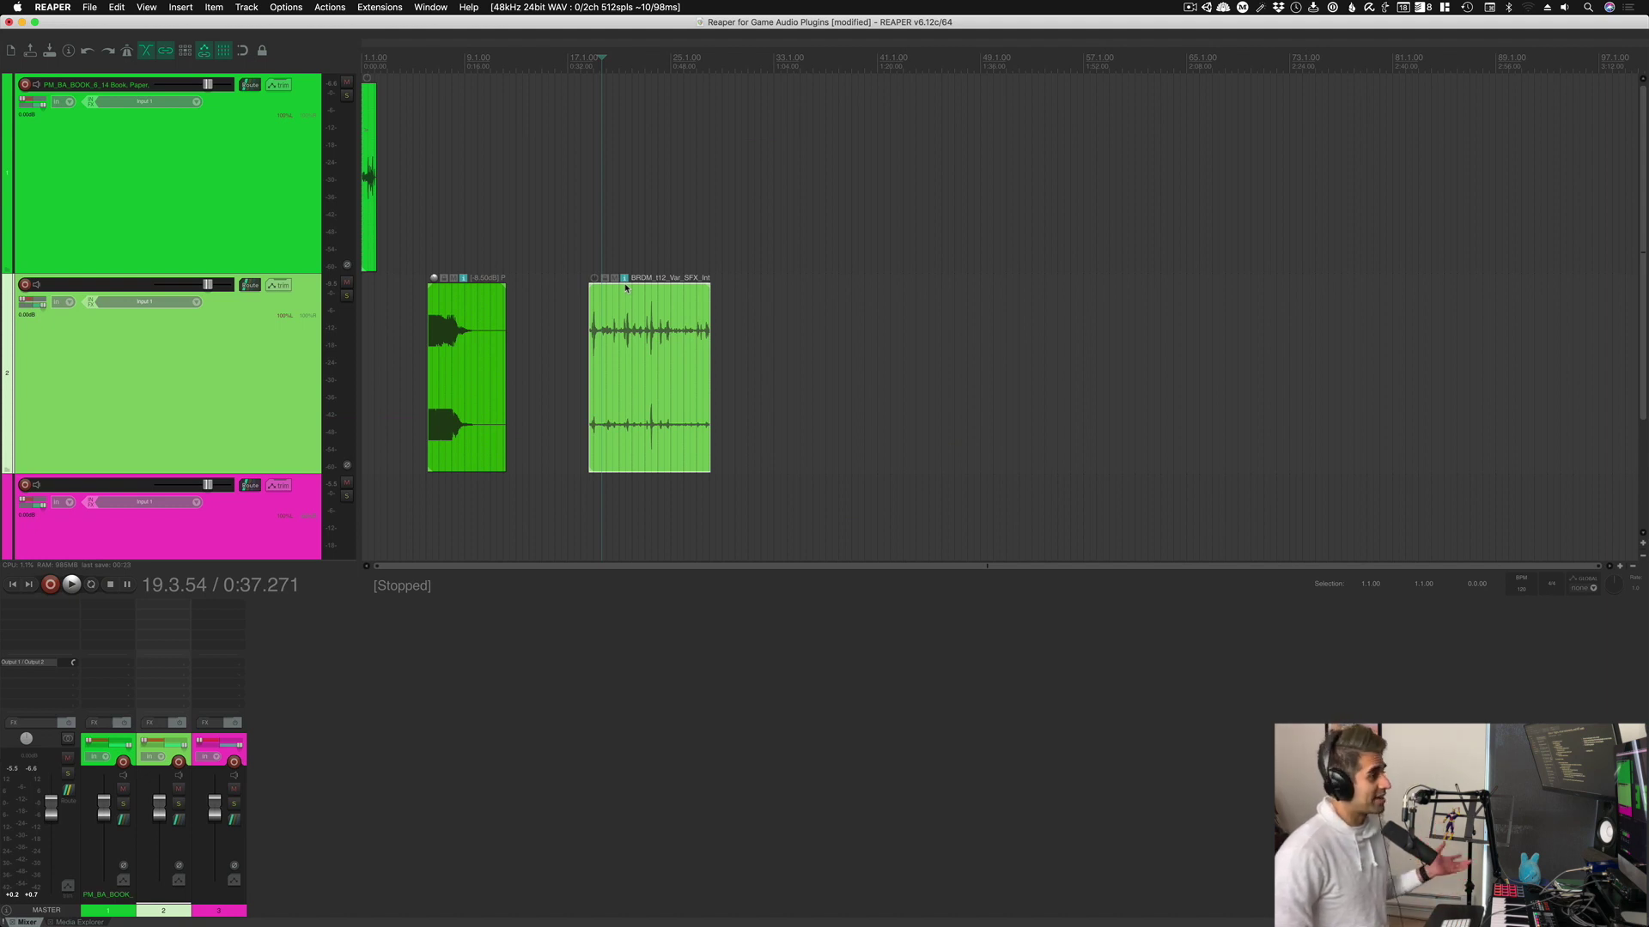
Step: Search the action list for "item fx", highlight "Item: Show FX chain for item take" to check its shortcut, and close the list
key("shift+slash")
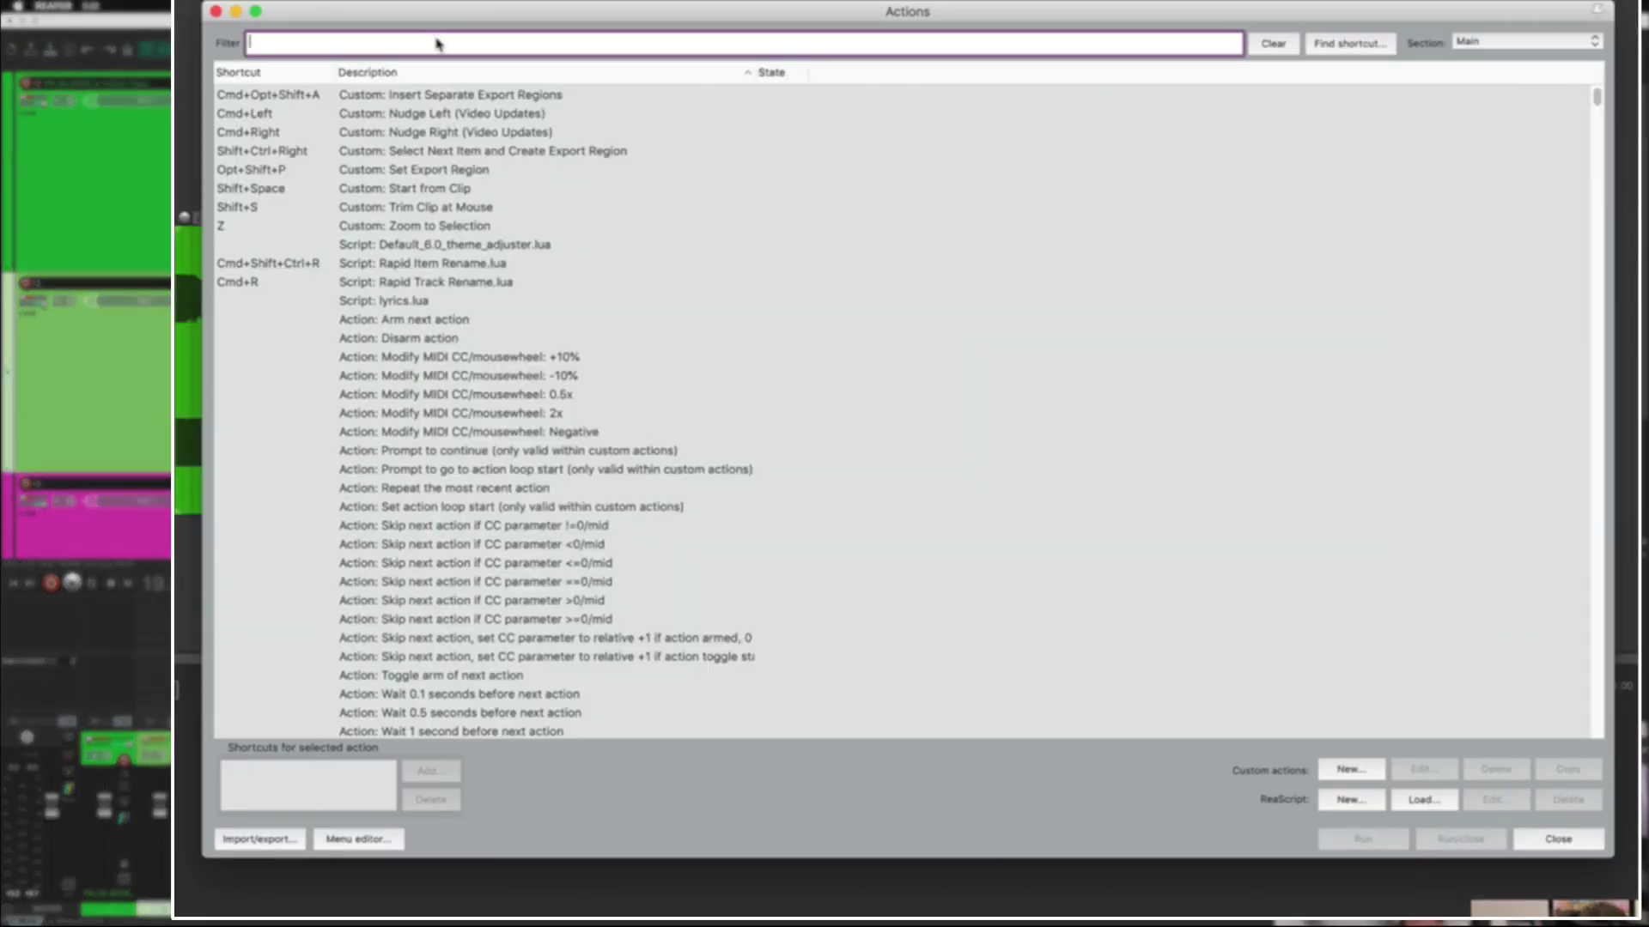
type("item")
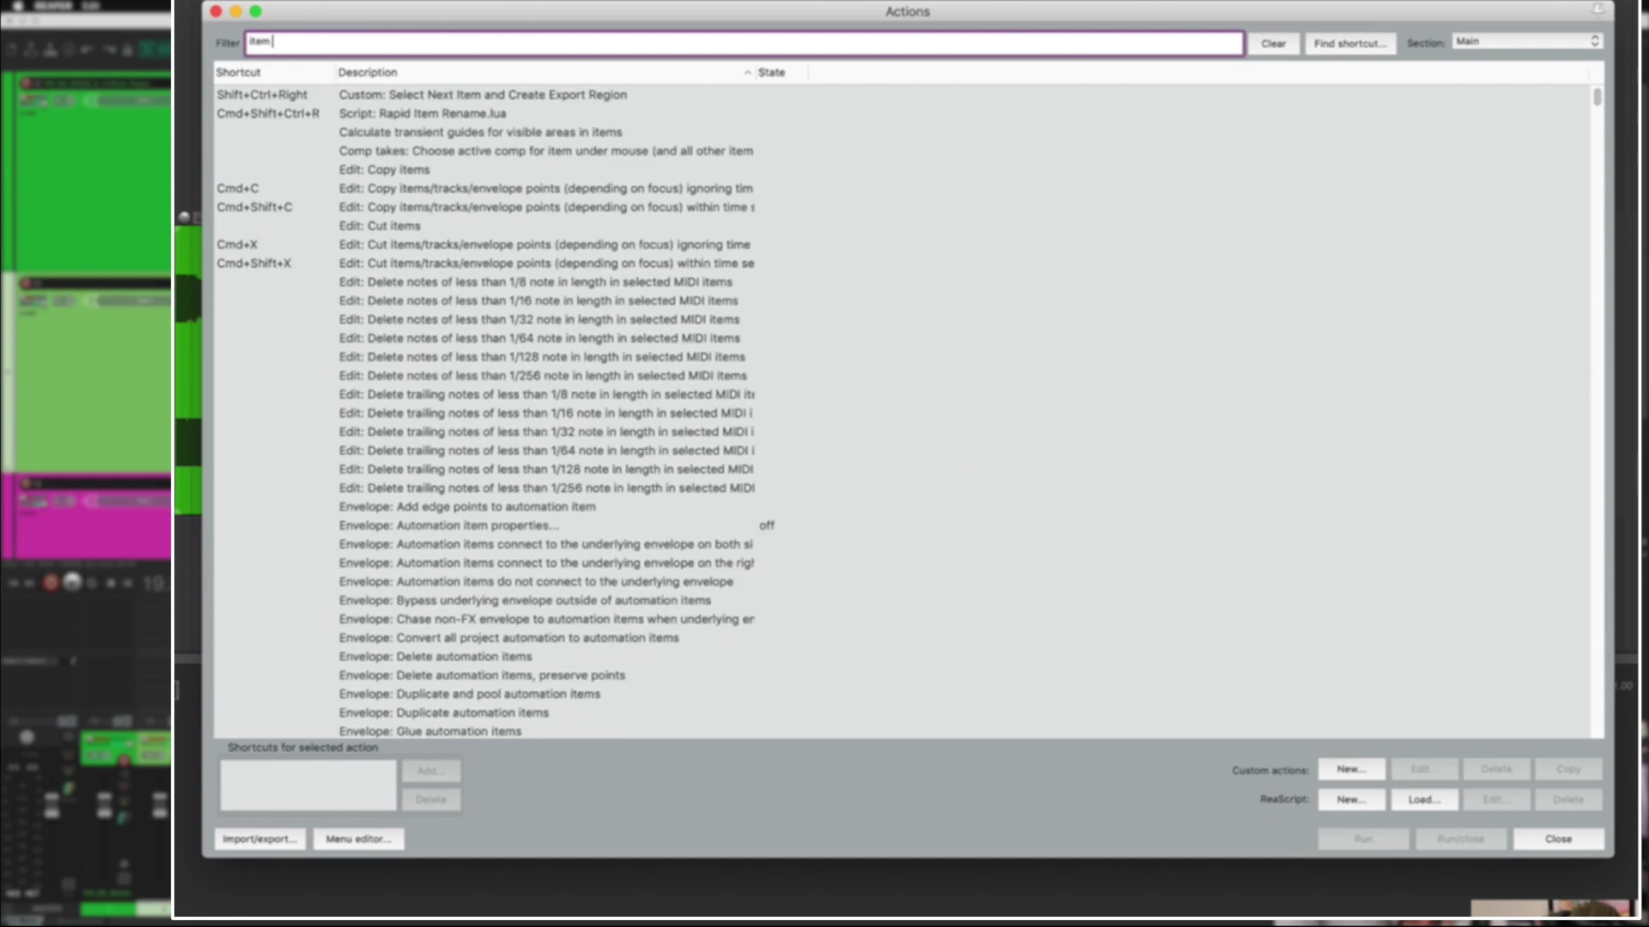
type(" fx")
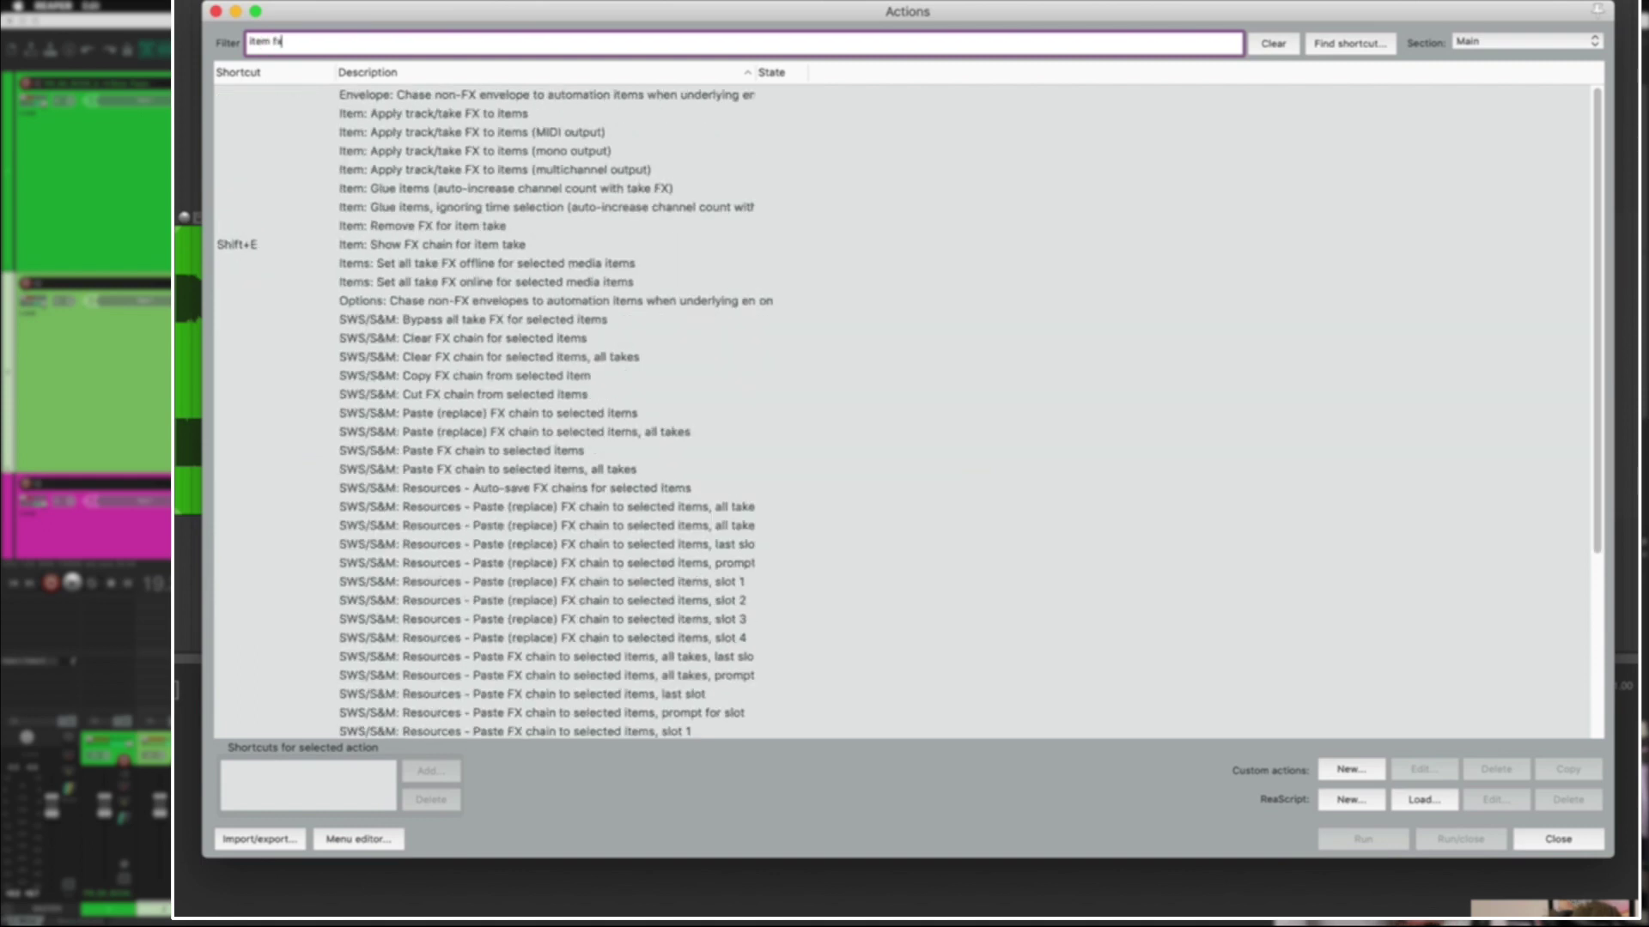
left_click(470, 246)
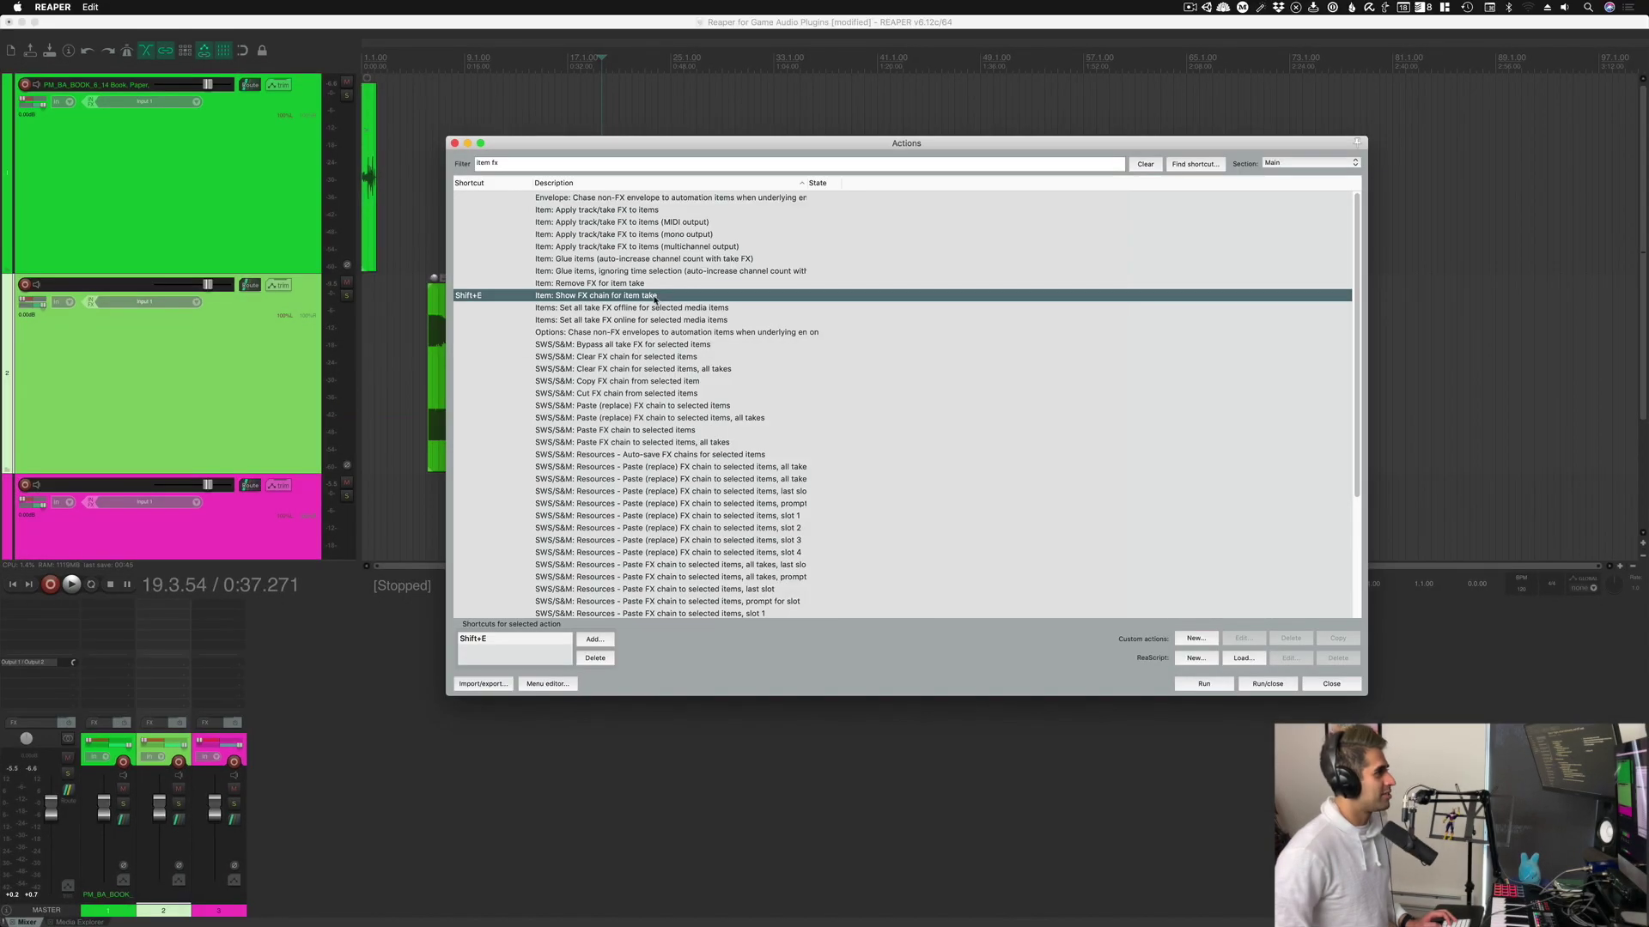
key("Escape")
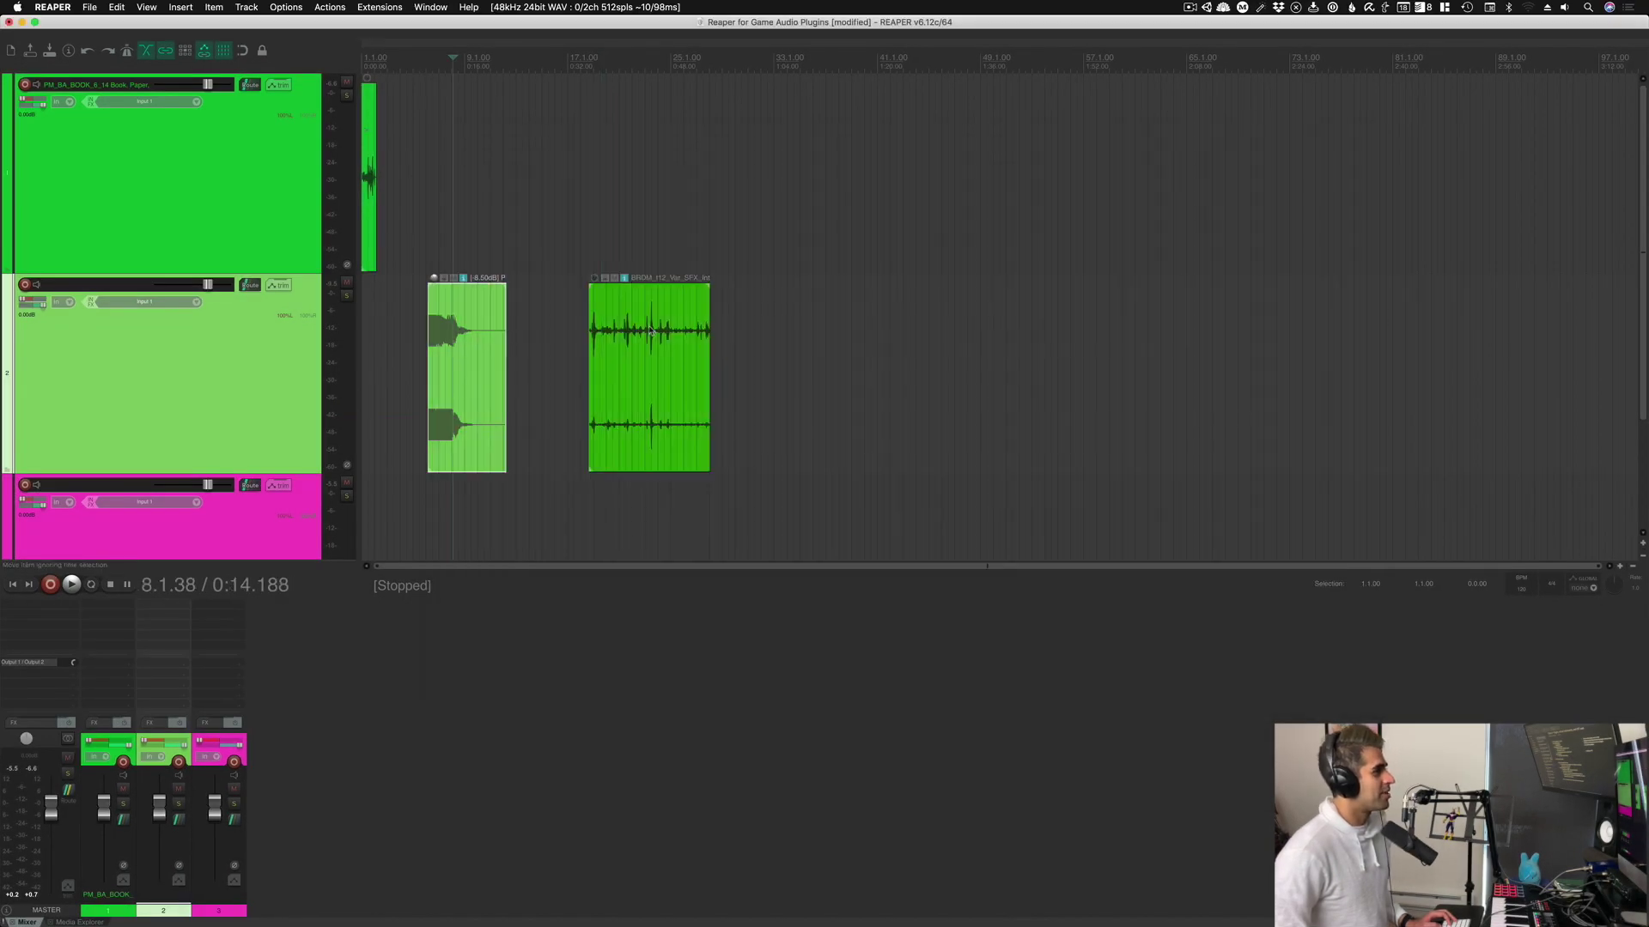
Step: Add ReaVerb (Cockos) to the first audio item on track 2 through its item FX chain and move the effect window off the item
left_click(485, 358)
left_click(485, 358)
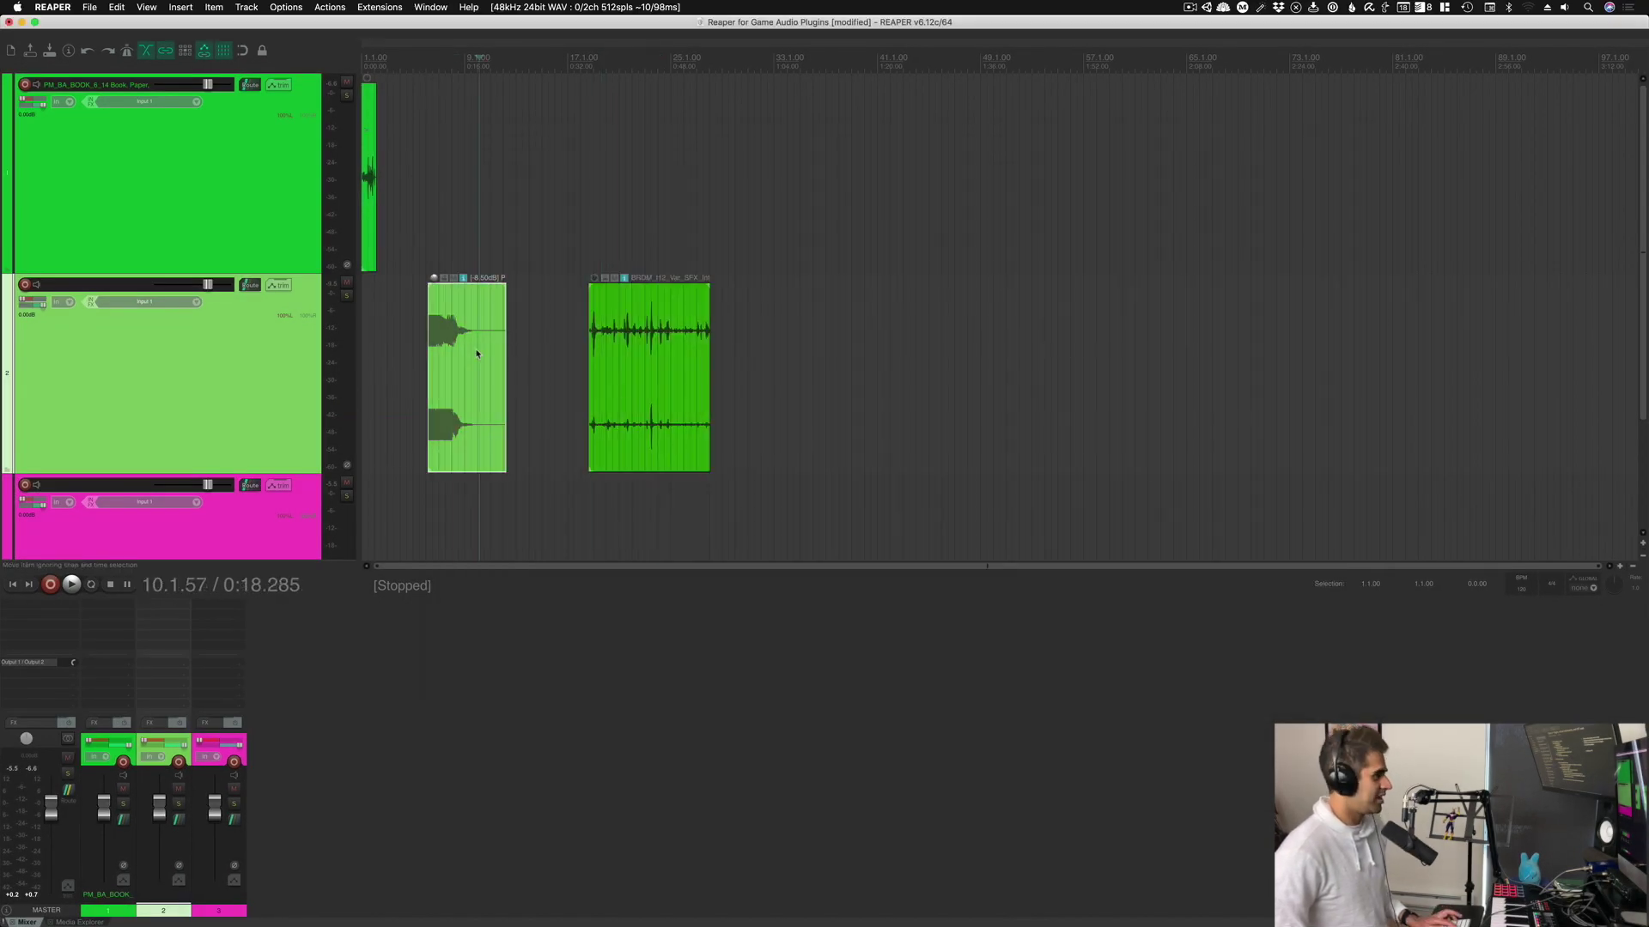
key("shift+e")
left_click_drag(588, 206, 664, 200)
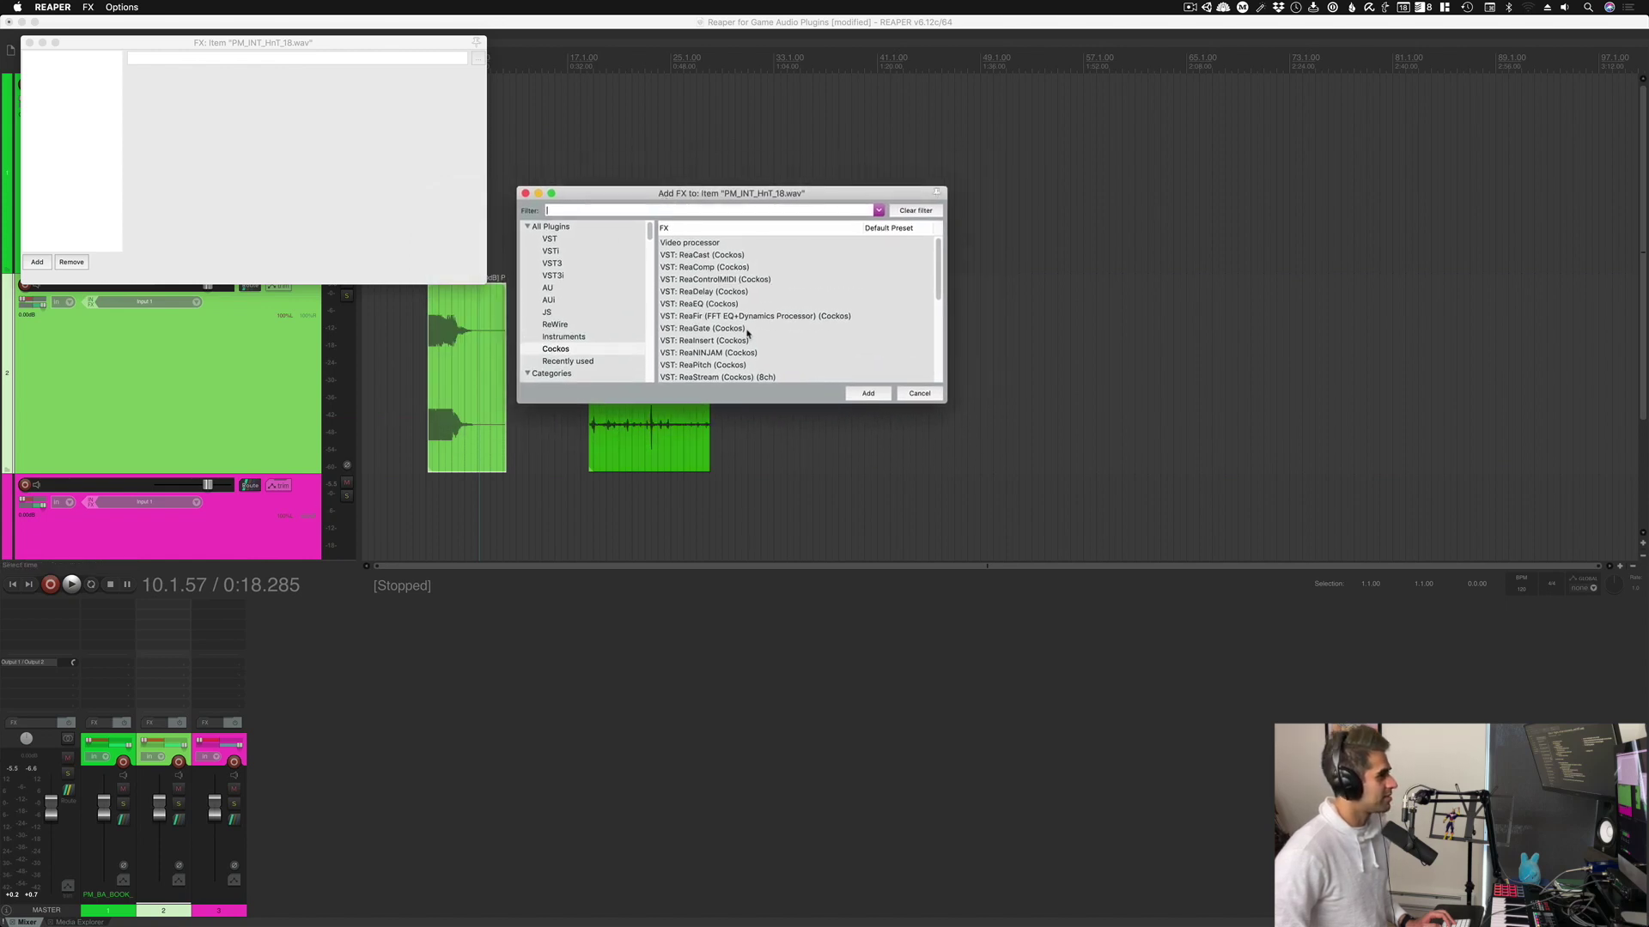
scroll(747, 333, "down", 5)
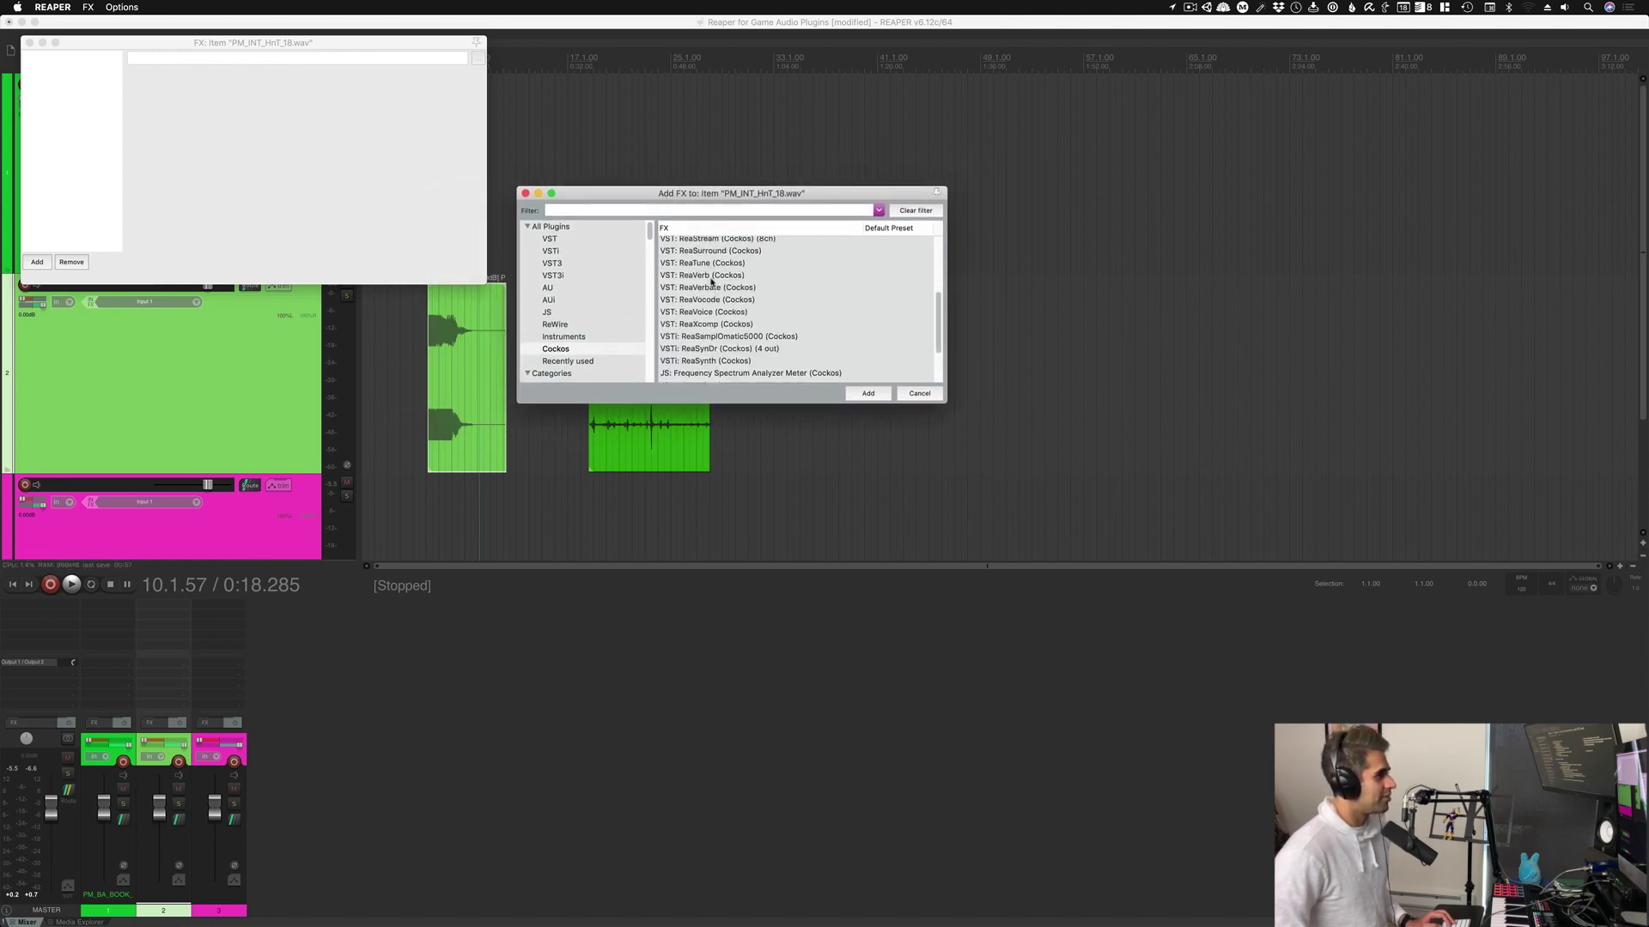
double_click(711, 277)
left_click_drag(271, 46, 856, 127)
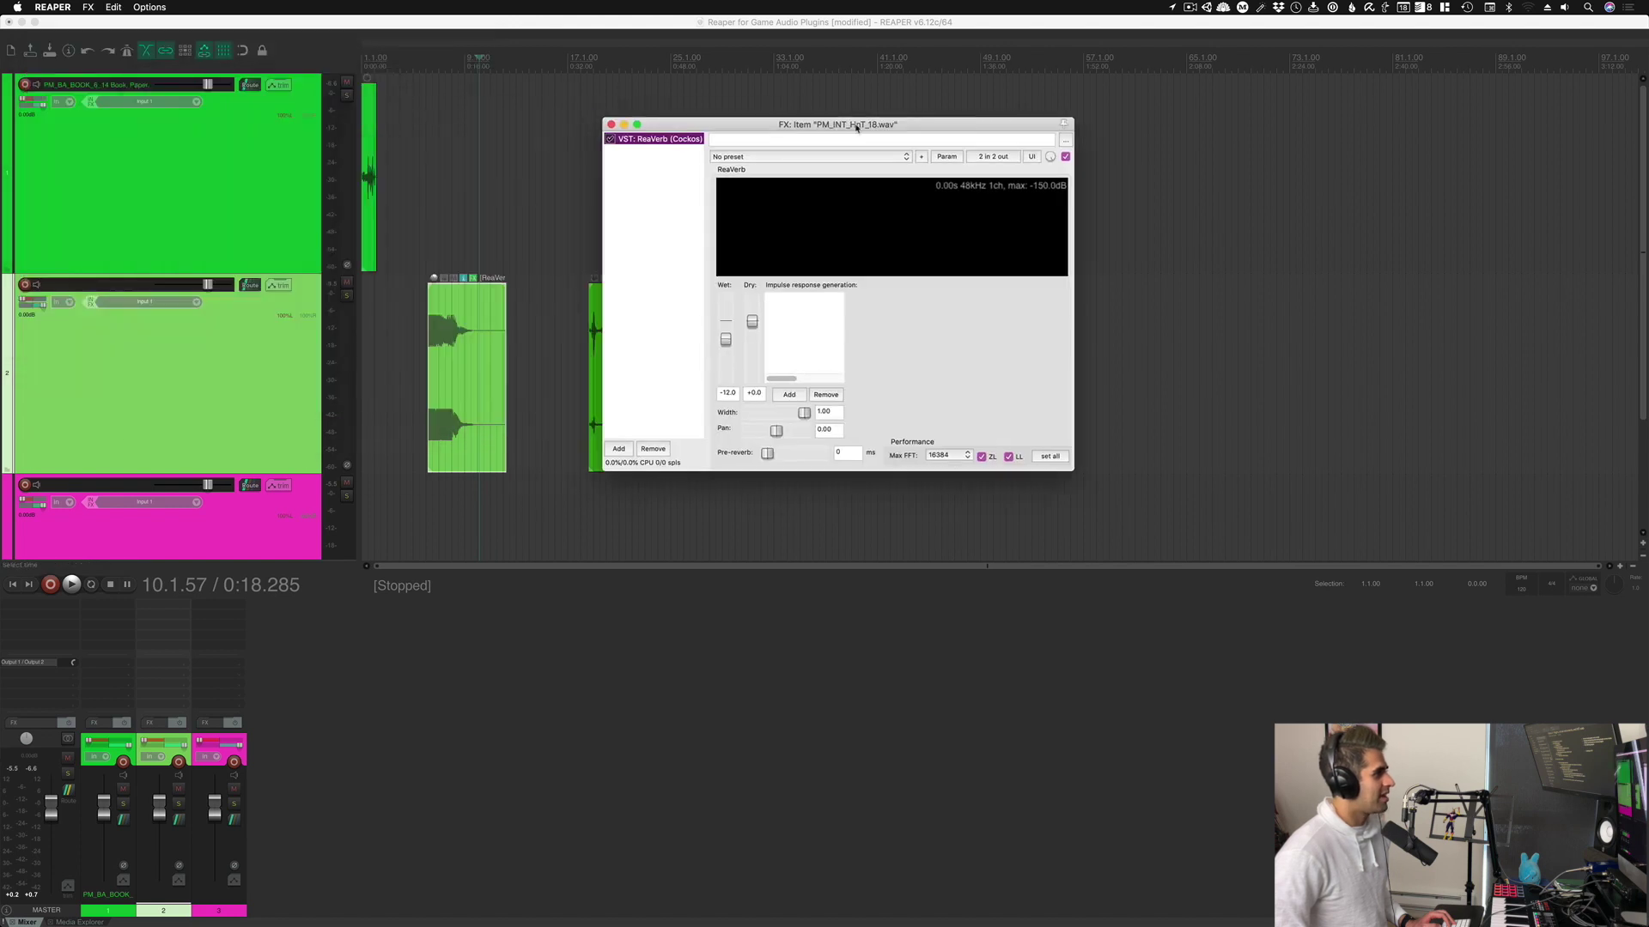
Step: Shift both audio items on track 2 slightly earlier on the timeline
left_click(494, 334)
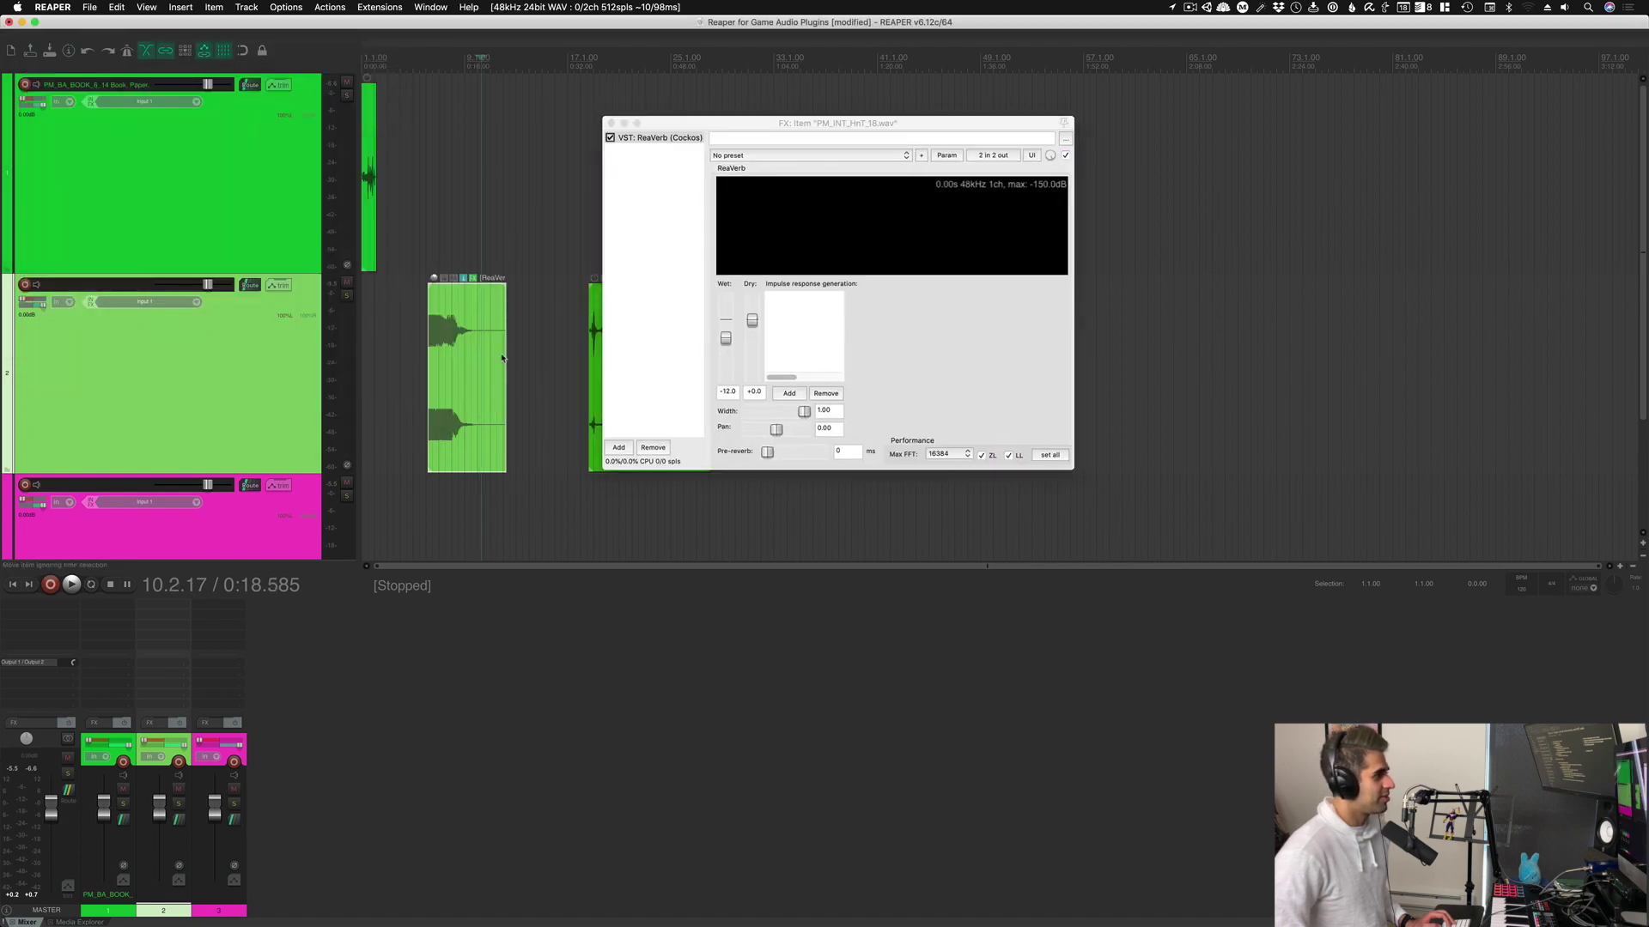
mouse_move(472, 353)
left_mouse_down()
mouse_move(498, 332)
mouse_move(467, 344)
left_mouse_up()
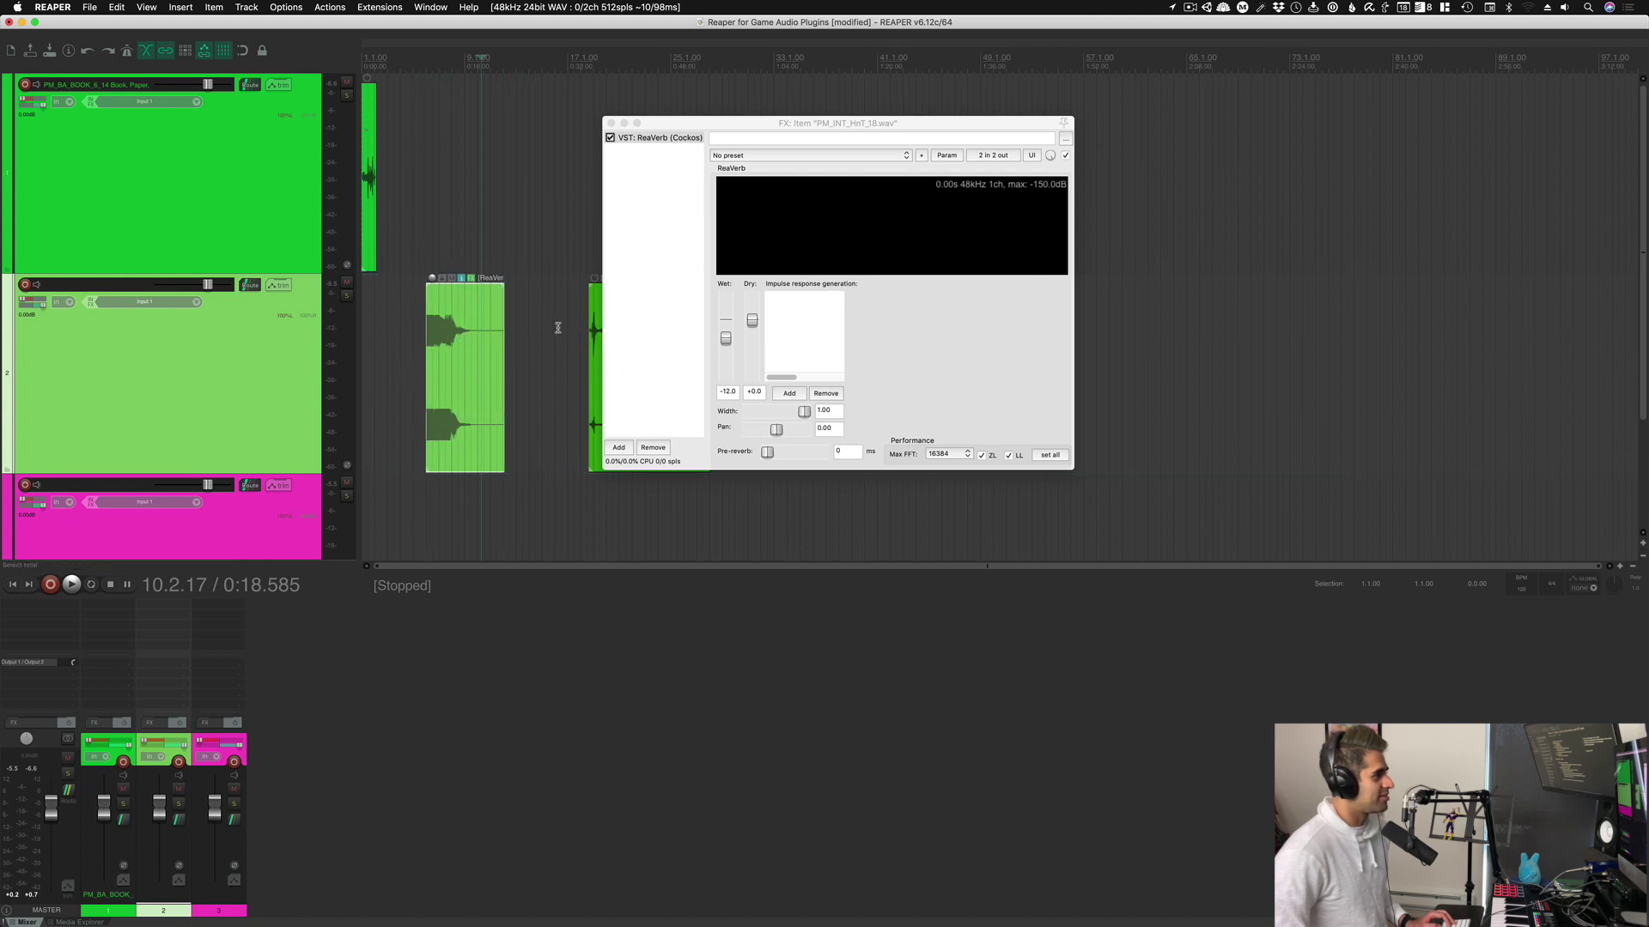
left_click_drag(596, 327, 585, 328)
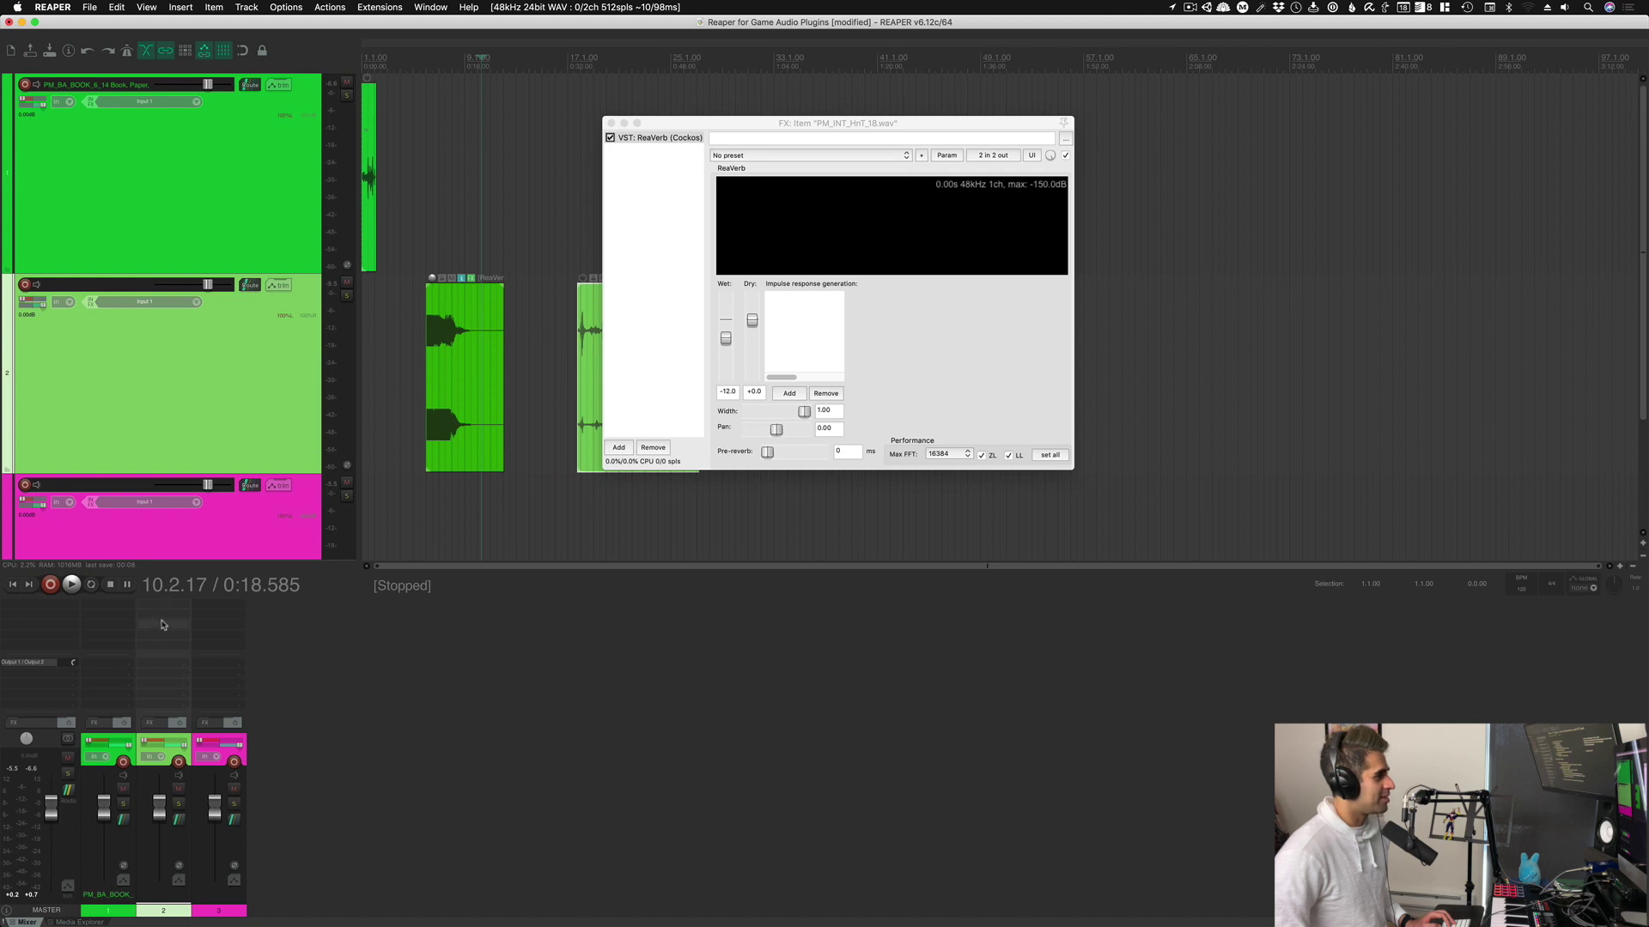
Step: Set ReaVerb's wet level to +9.3 and dry level to -13.2, and play track 2's first item from just before its start
left_click(448, 234)
left_click(434, 239)
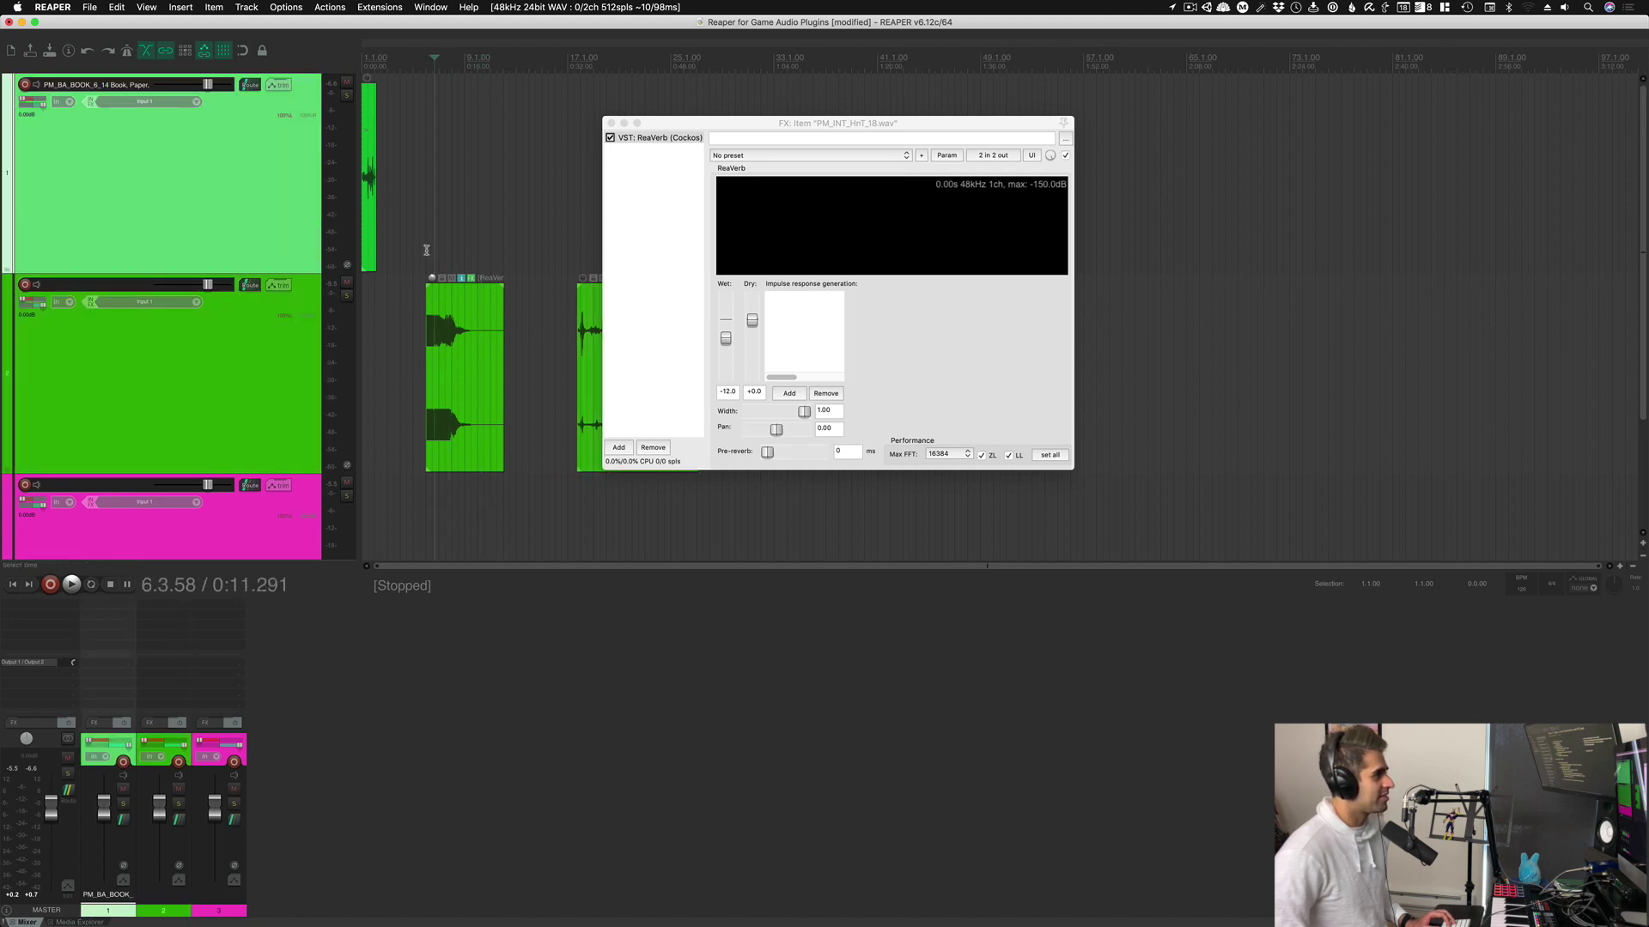
key("space")
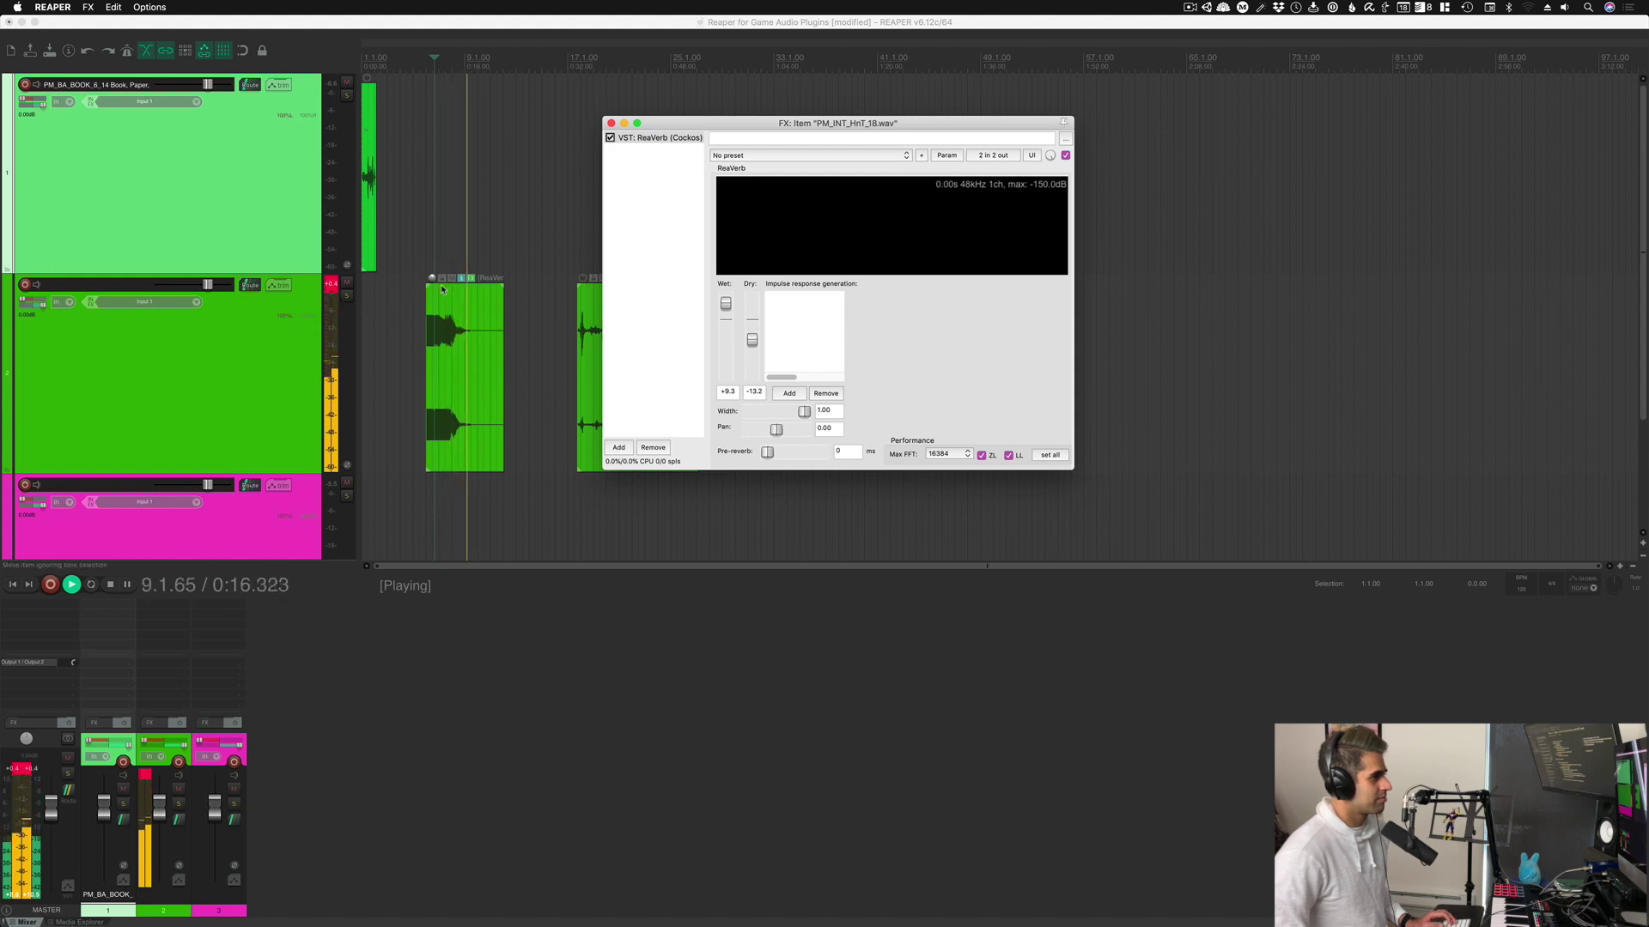
key("space")
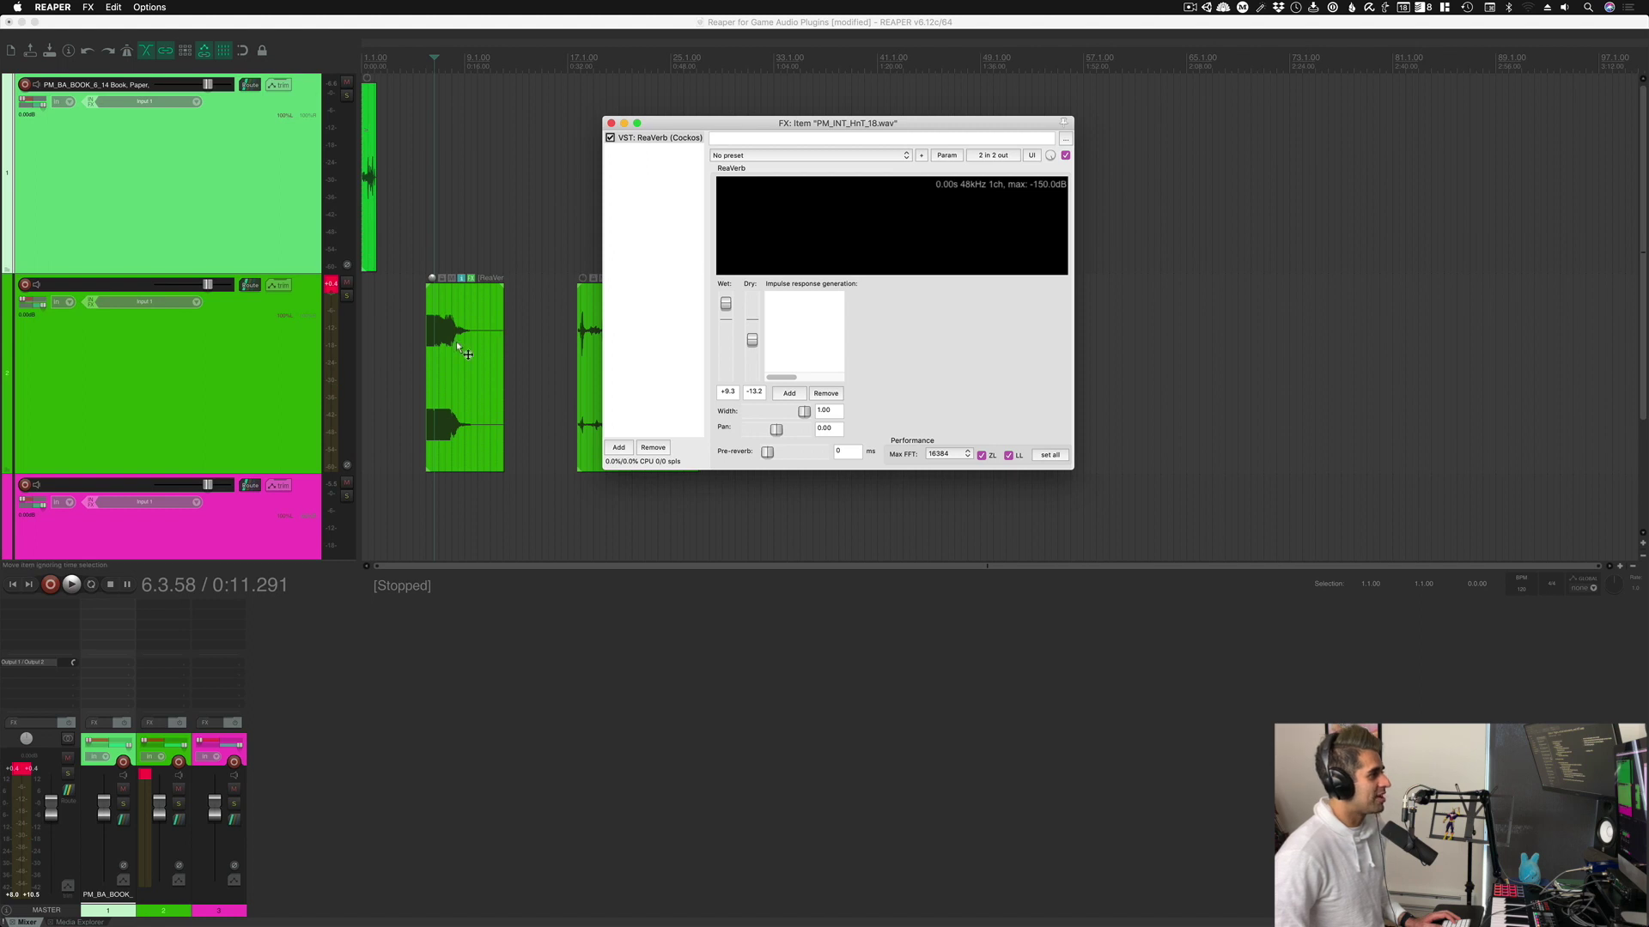
Step: Select the second audio item on track 2 and close the ReaVerb window
key("Up")
left_click(589, 322)
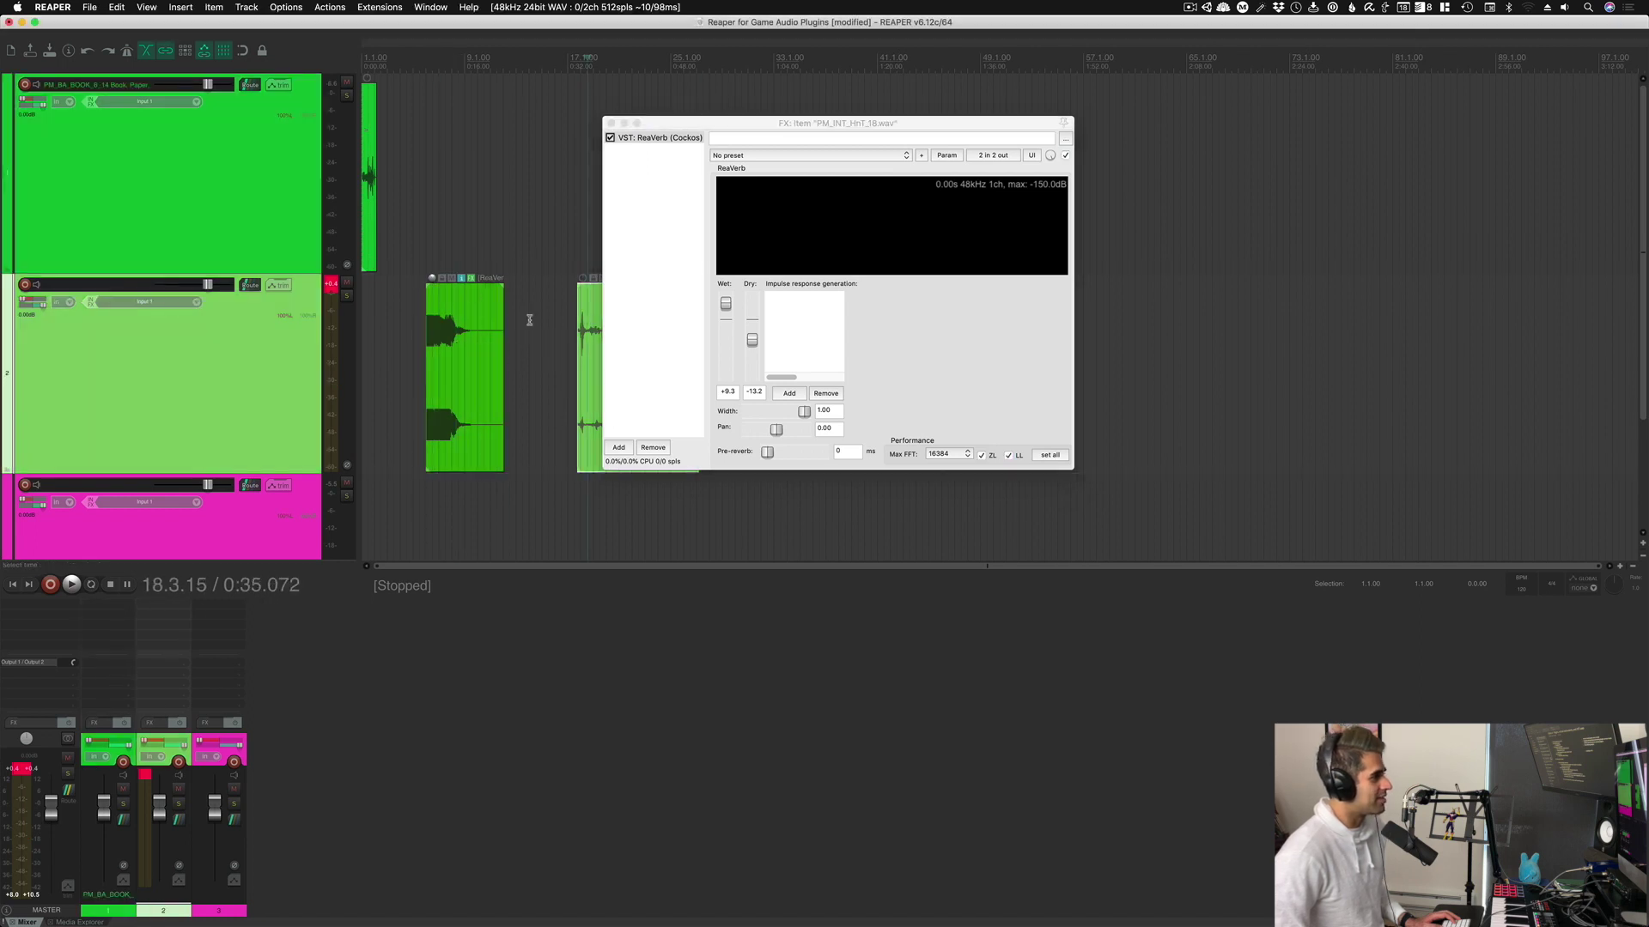
left_click(610, 123)
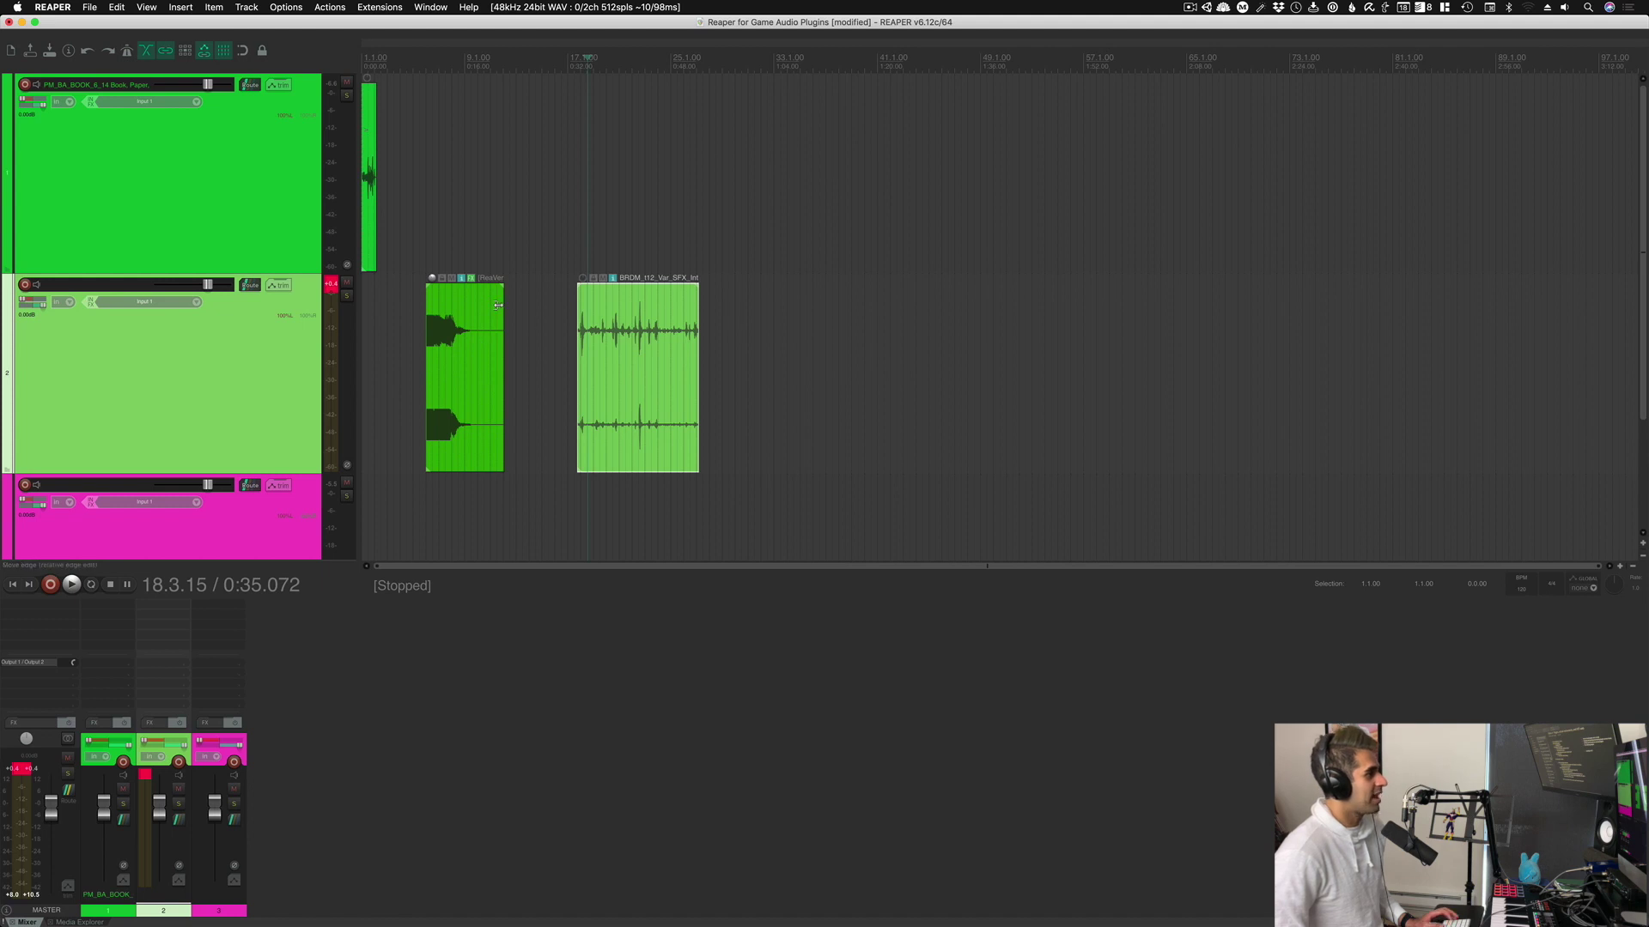
Step: Reopen the item FX chain from the first item's header on track 2, close it again, and shift the item slightly later
scroll(499, 309, "up", 5)
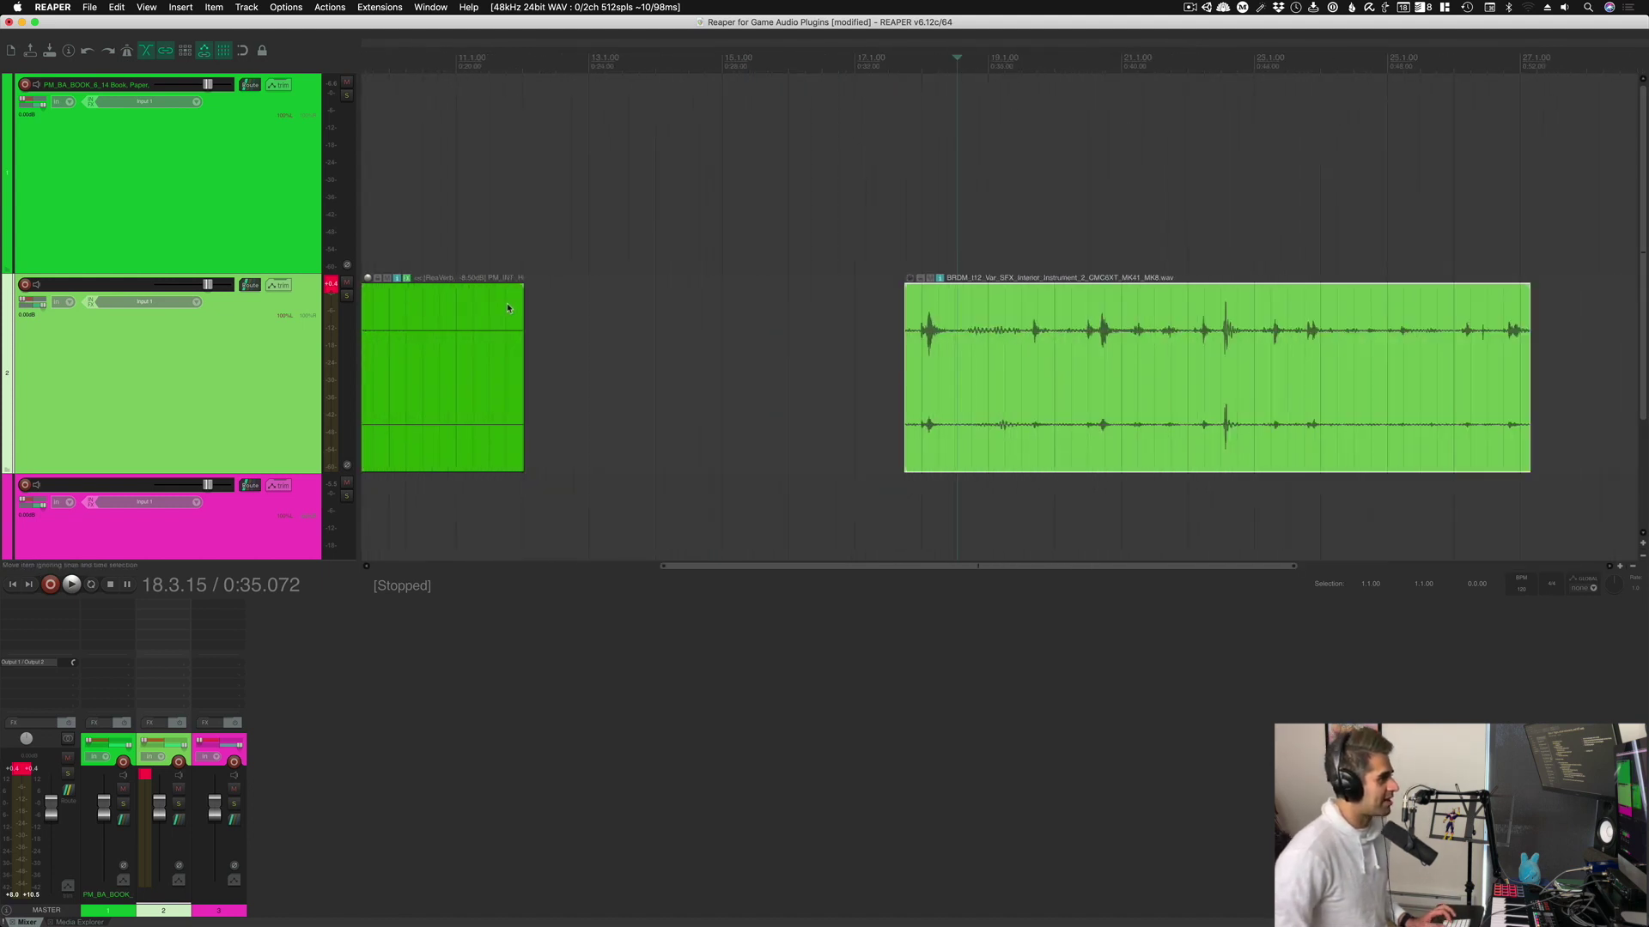
scroll(499, 309, "left", 5)
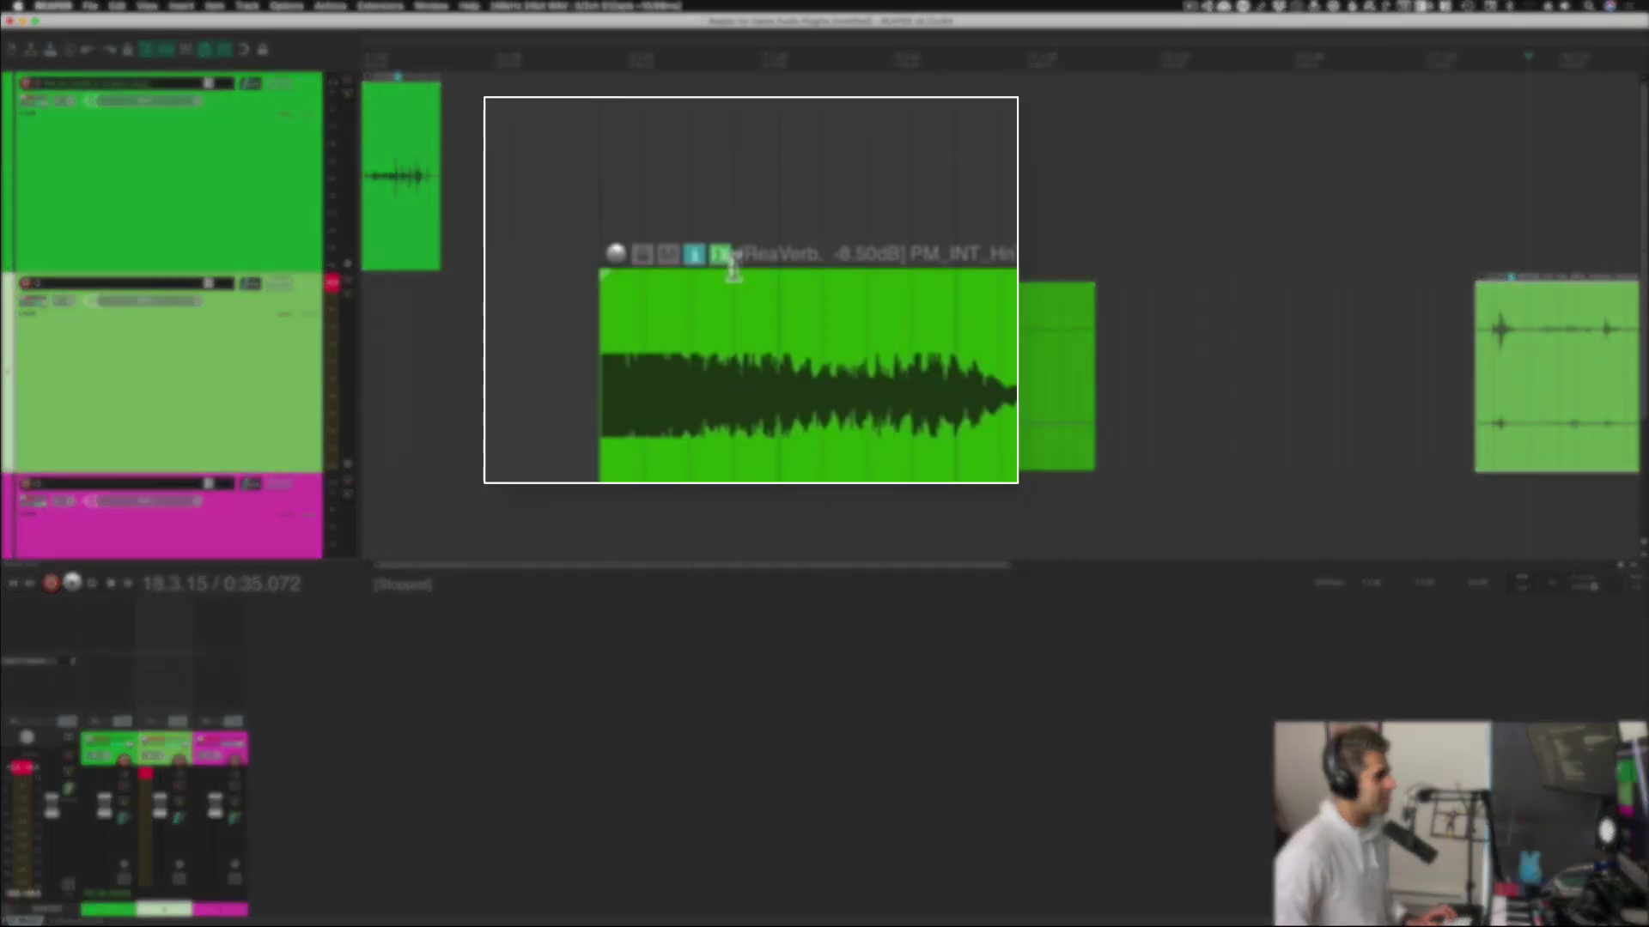
left_click_drag(739, 301, 742, 296)
left_click(739, 283)
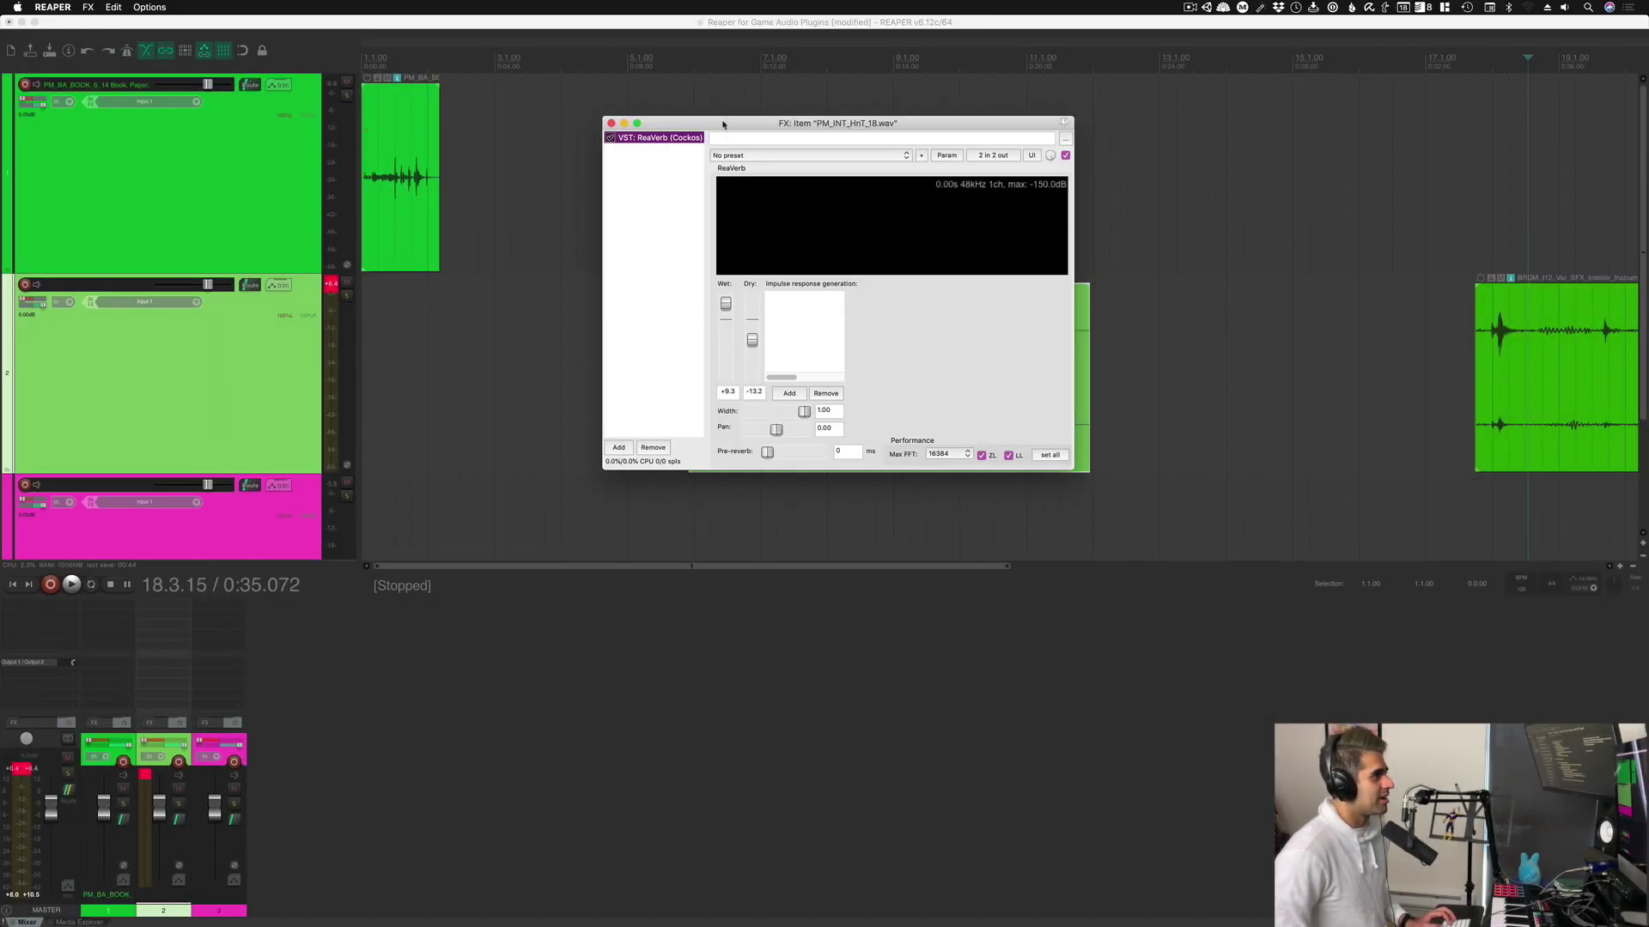
left_click_drag(723, 125, 972, 144)
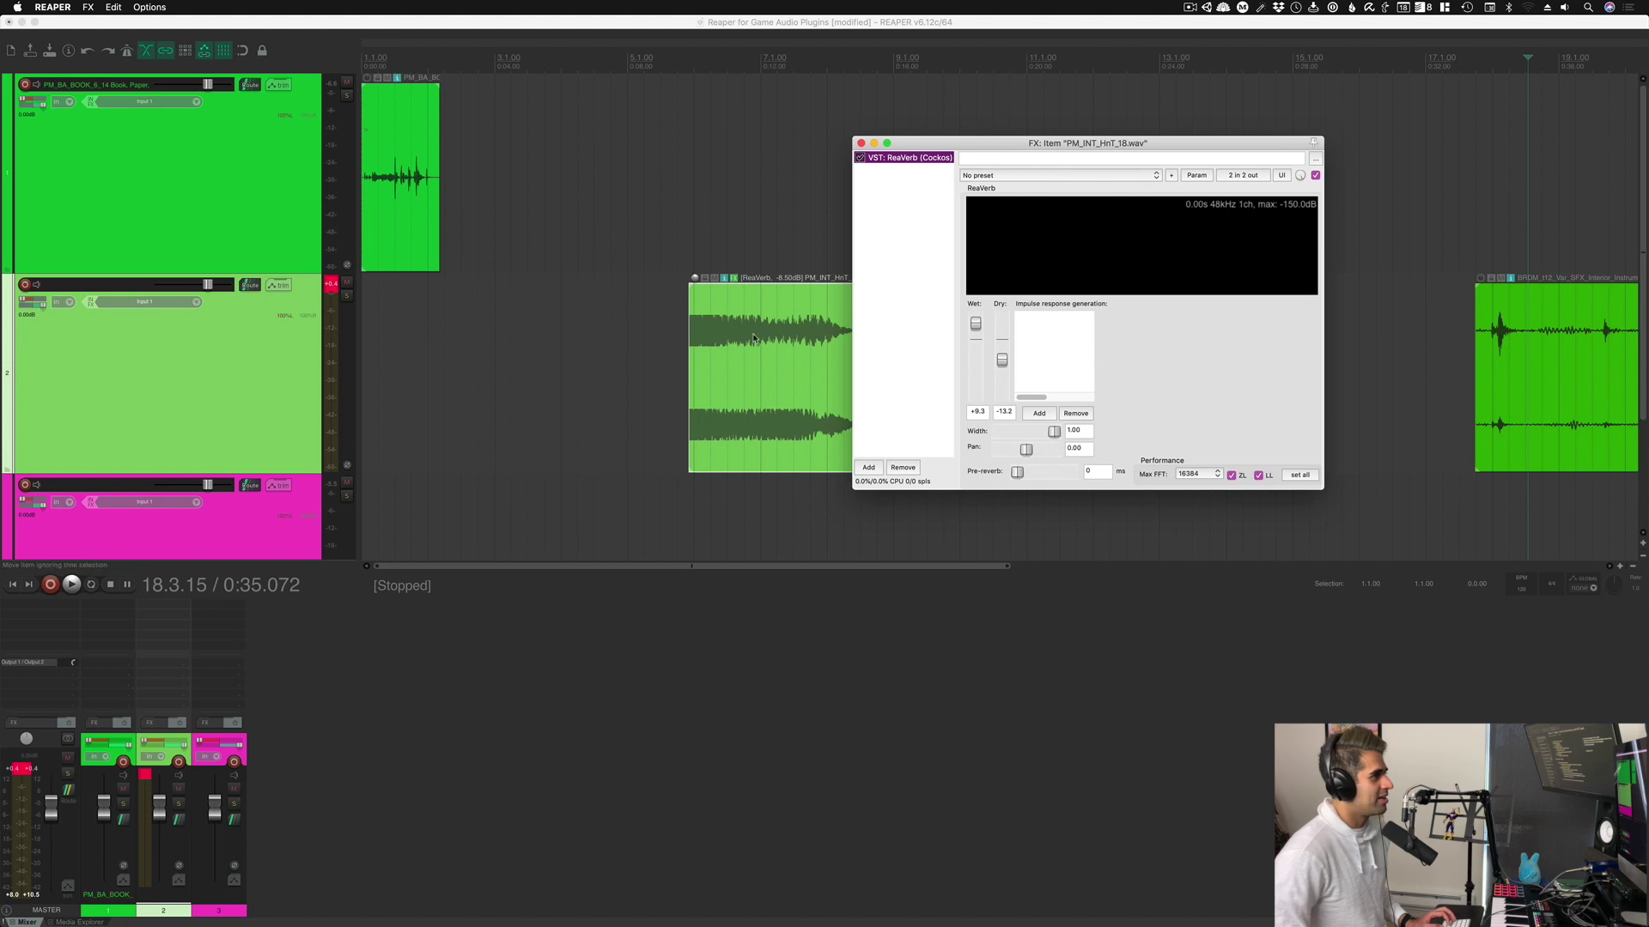
left_click(862, 144)
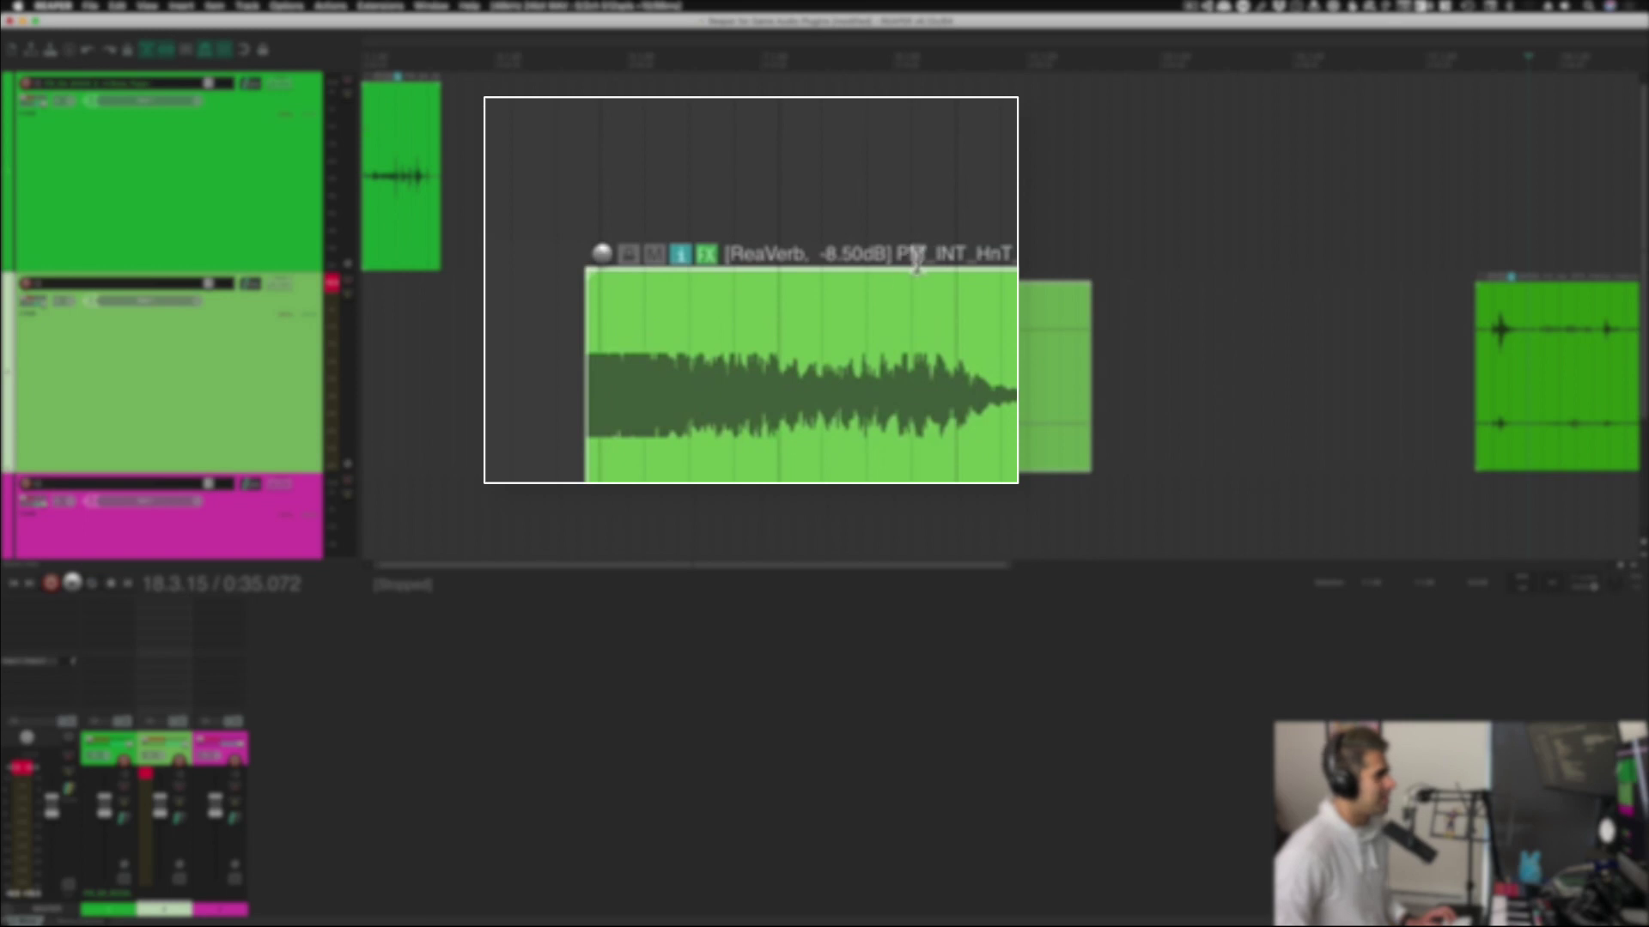
left_click_drag(872, 339, 902, 357)
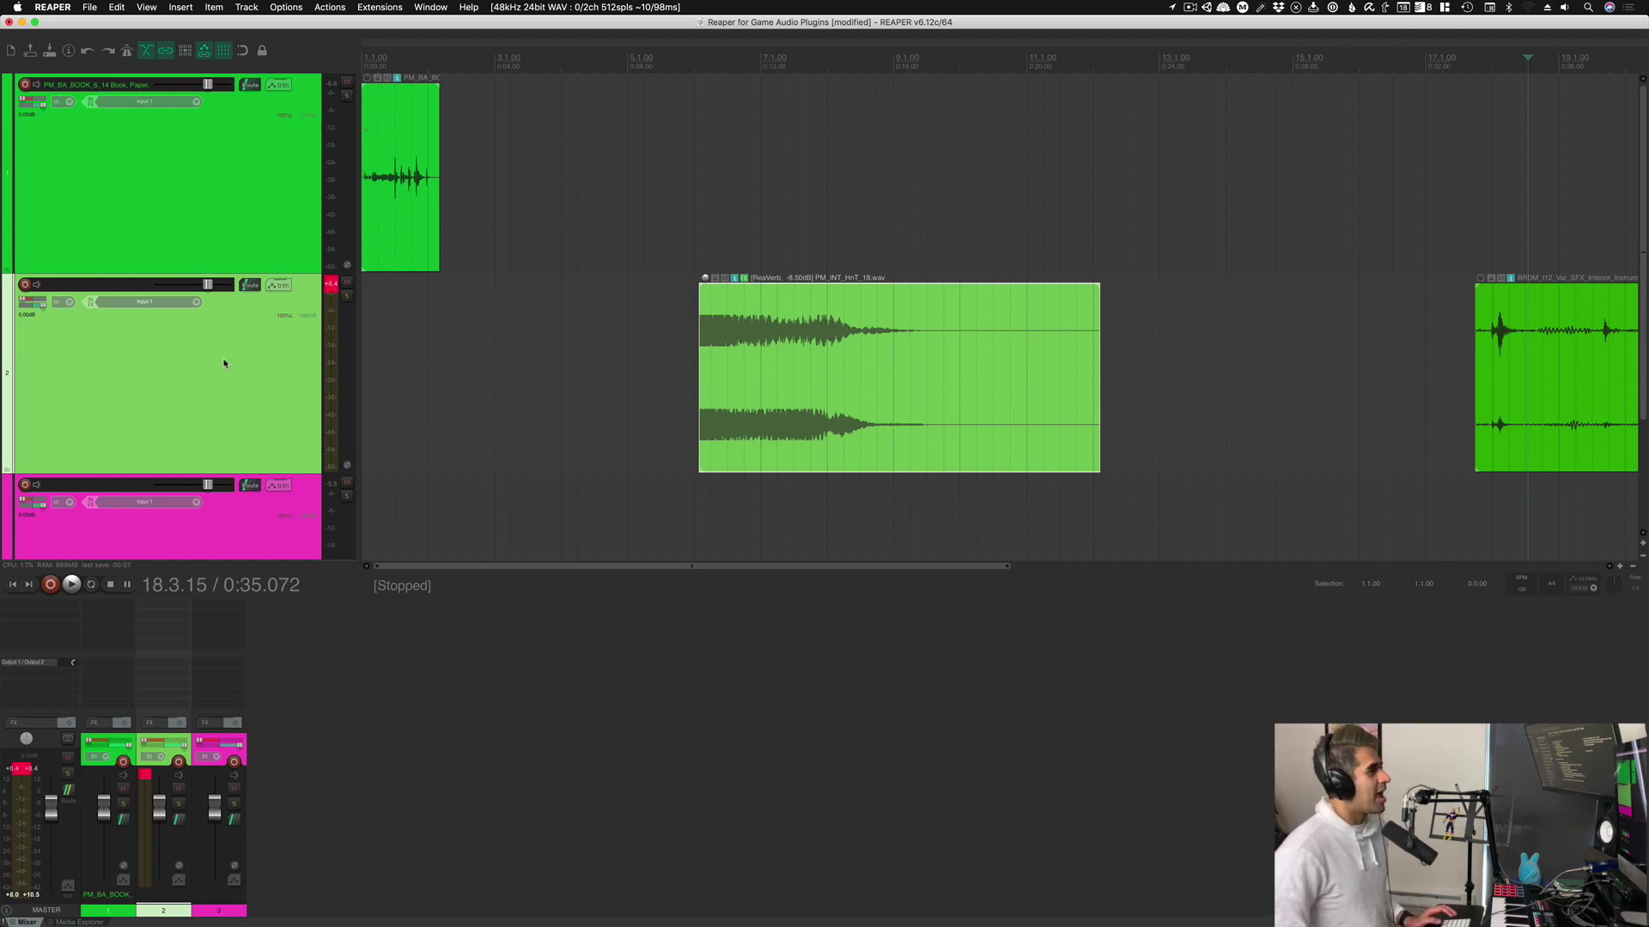
Step: Add ReaComp to the second audio item on track 2, move that item earlier towards the first one, and close the effect window
left_click(1290, 339)
left_click(1511, 328)
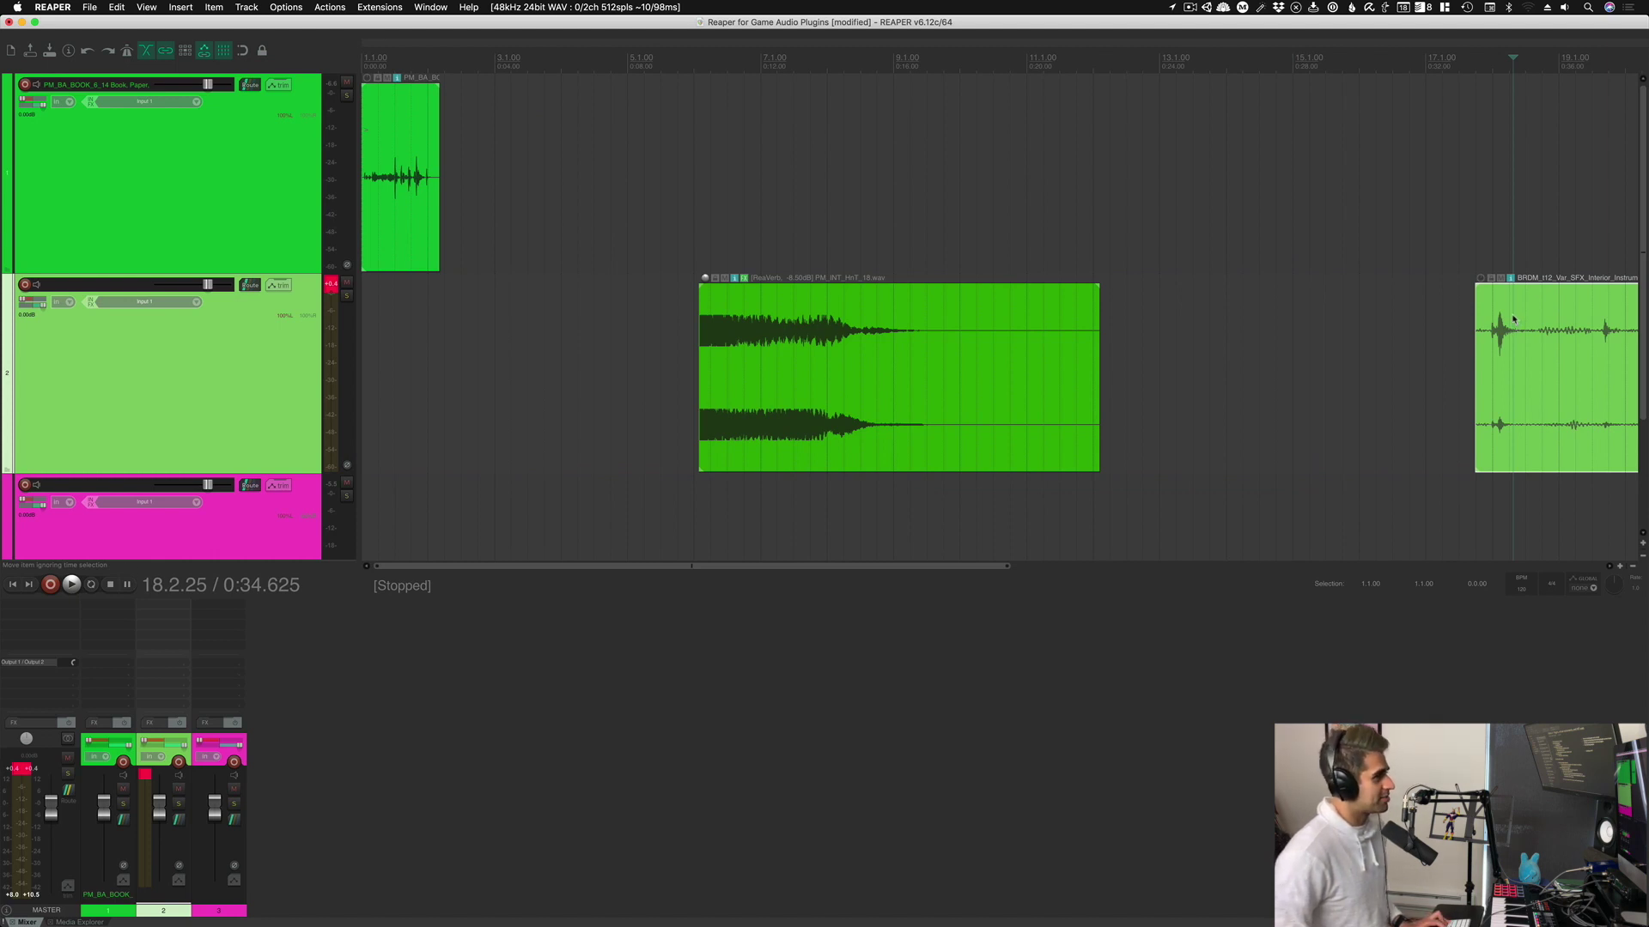
key("shift+e")
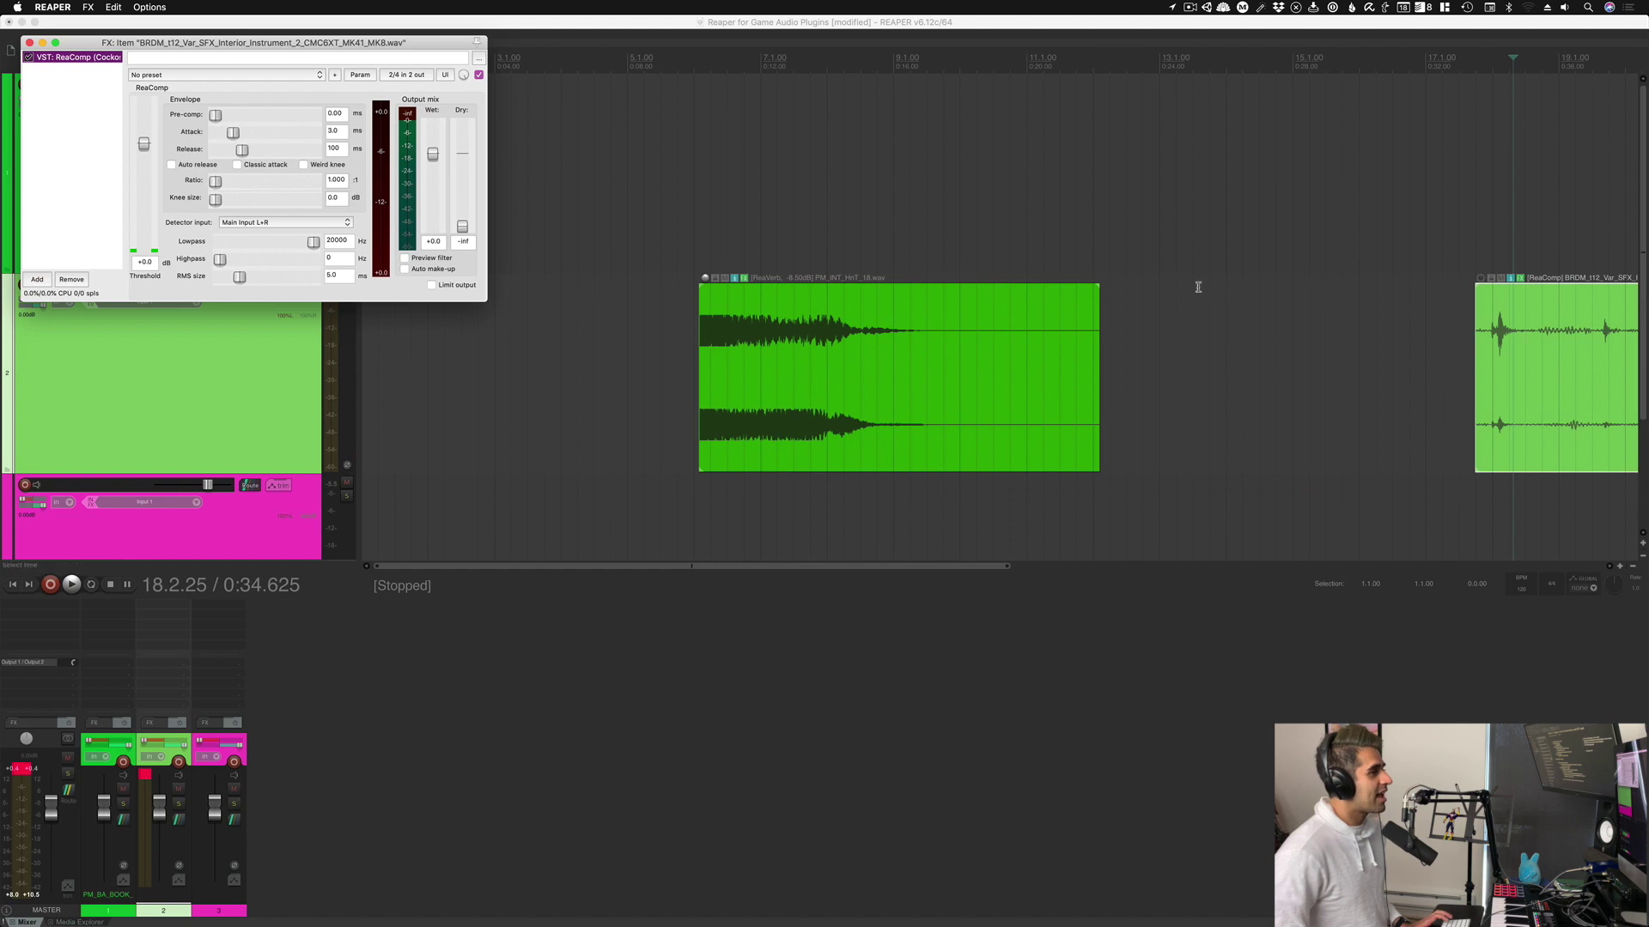
left_click_drag(1497, 303, 1335, 322)
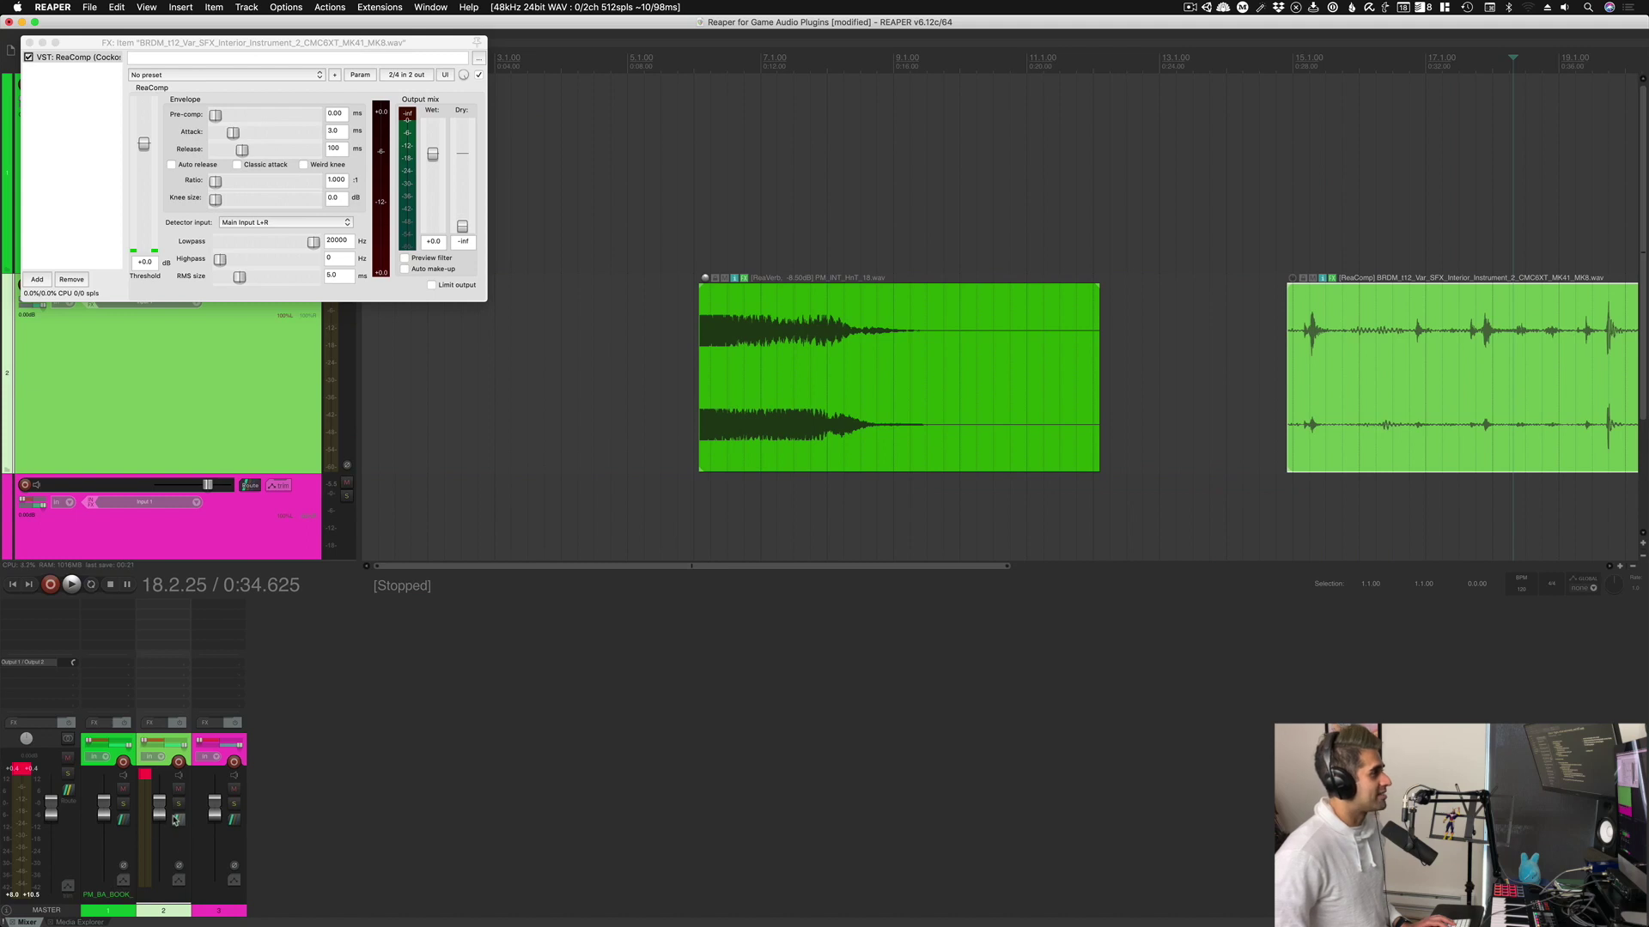
left_click(30, 42)
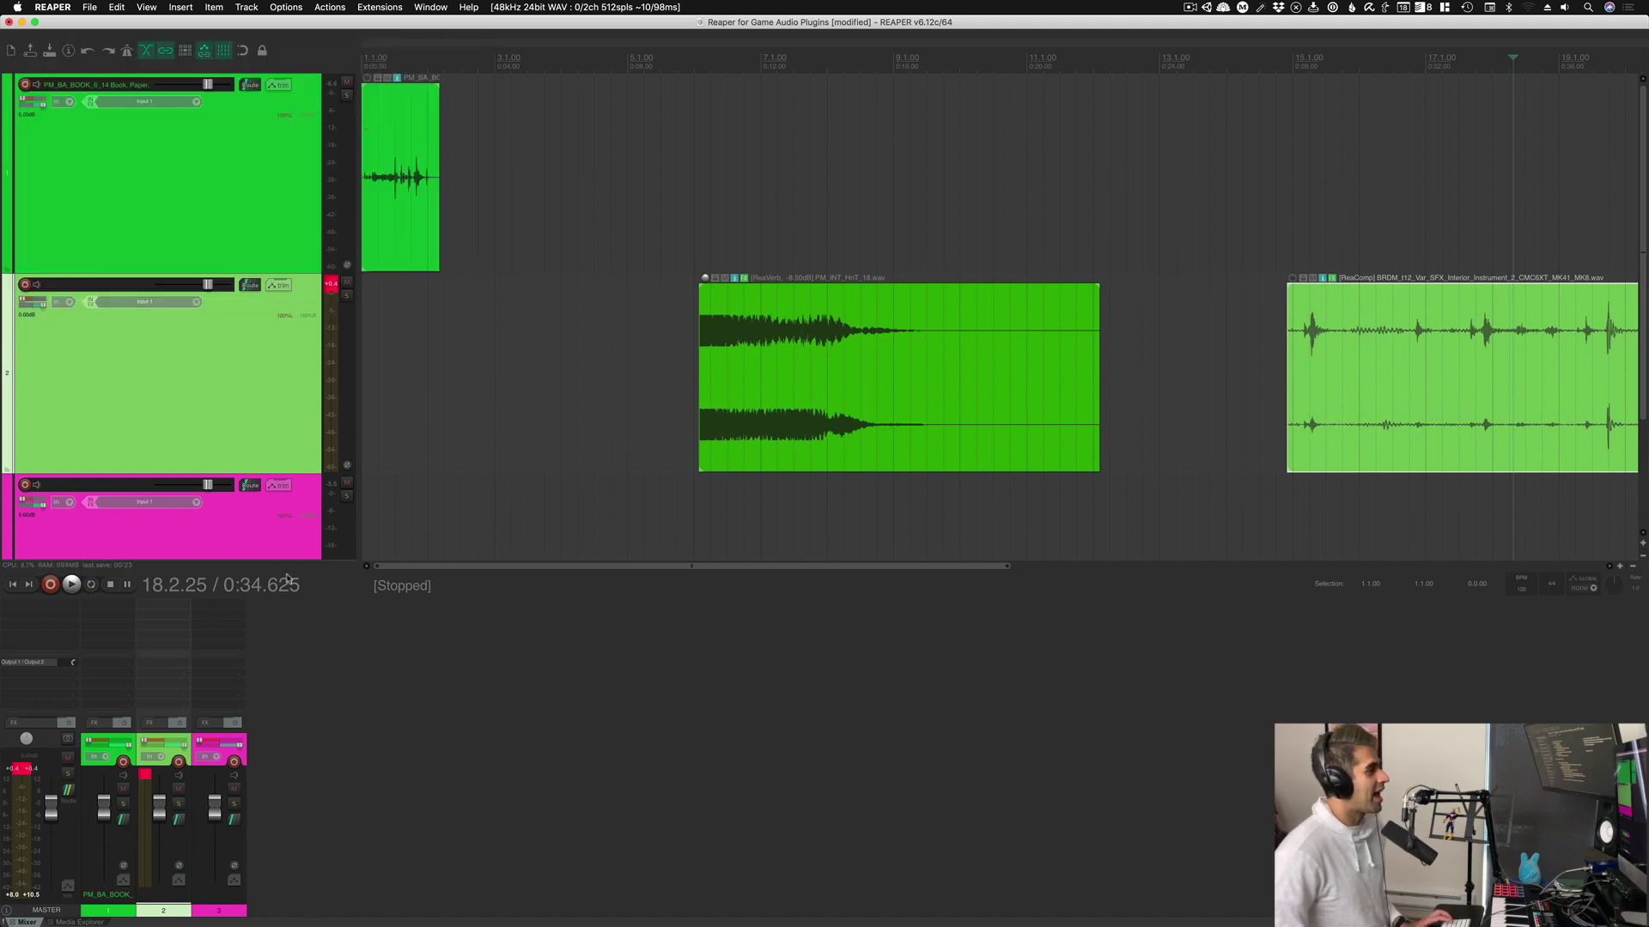
Step: Select the two audio items on track 2 in turn to compare their separate item effects
left_click(1193, 273)
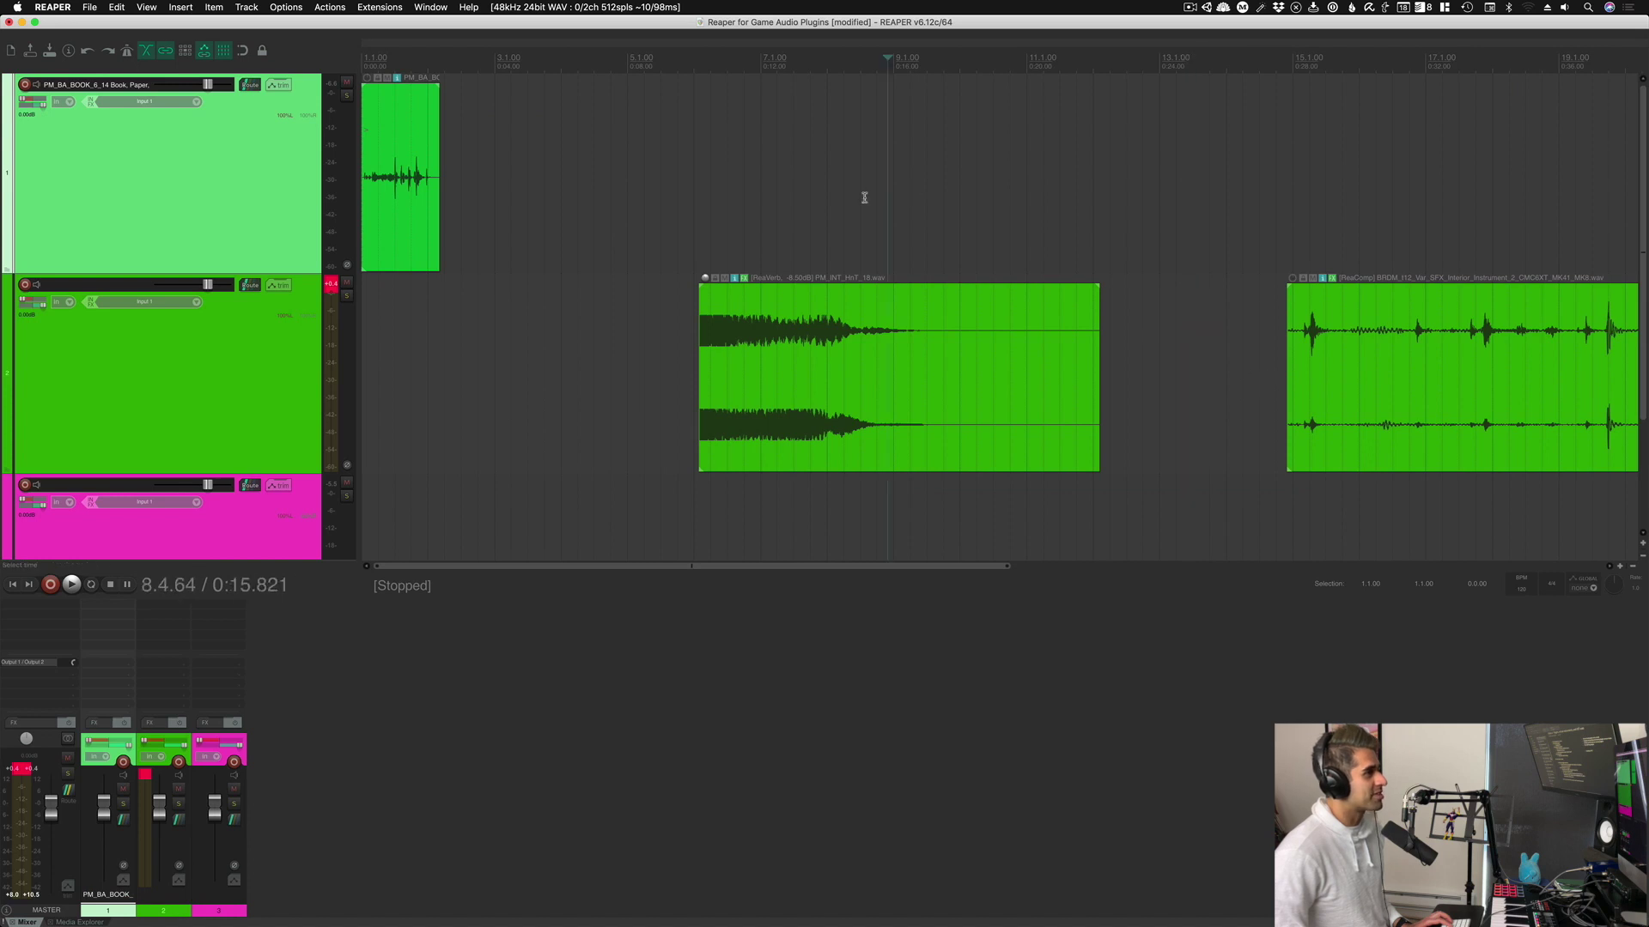
left_click(1345, 314)
left_click(987, 357)
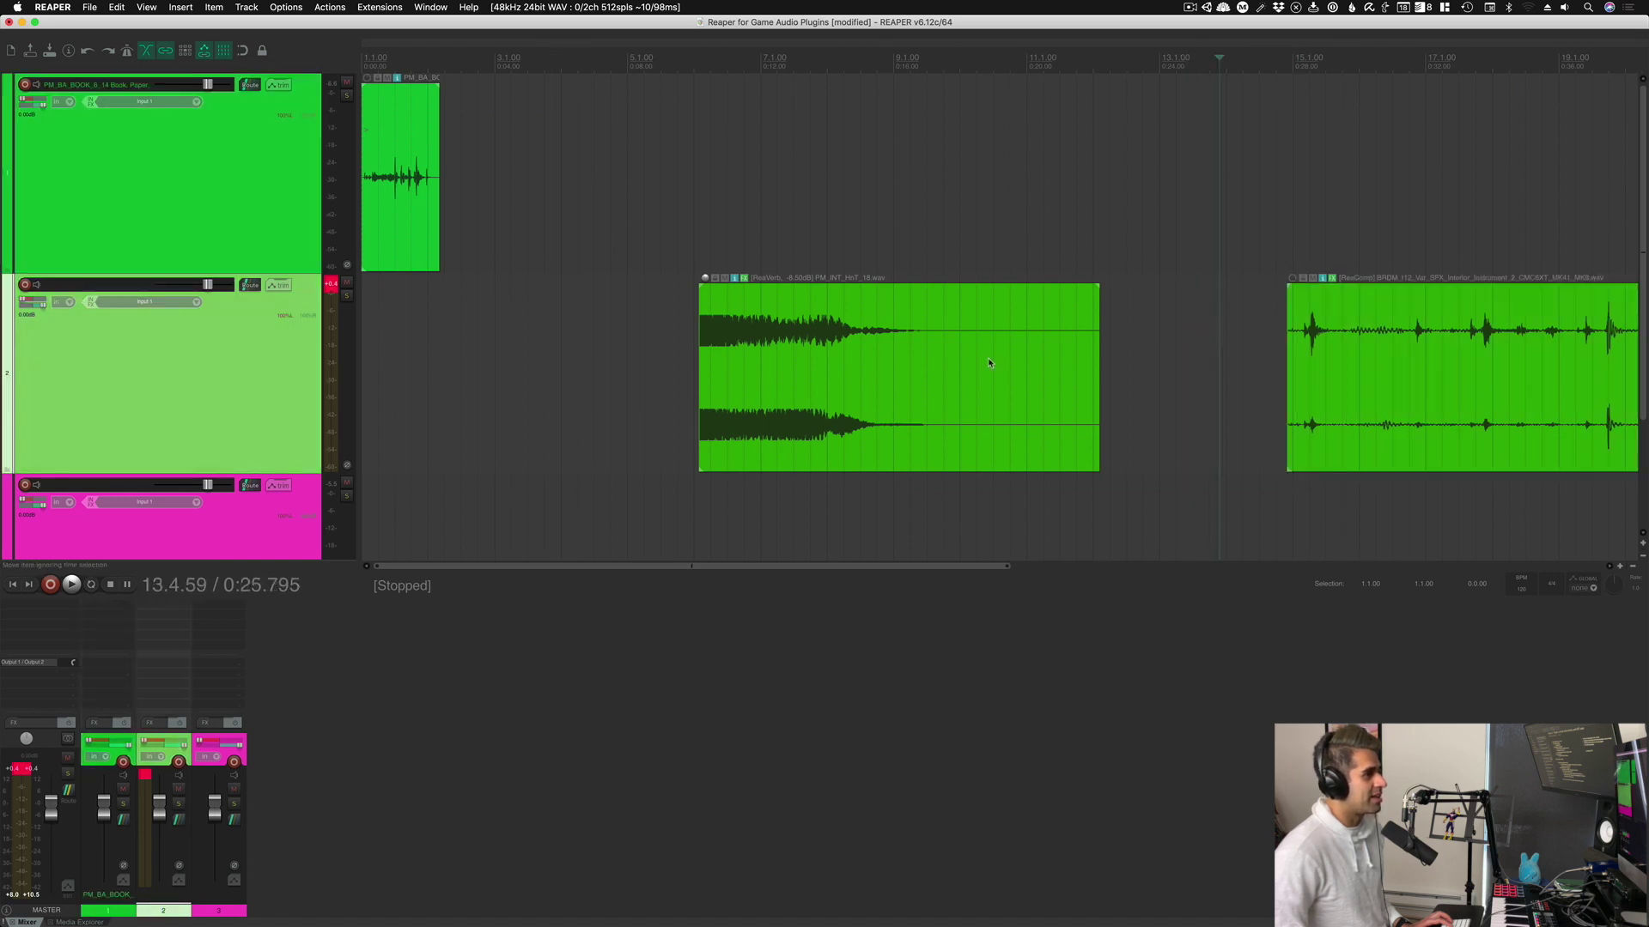
left_click(1379, 347)
left_click(1161, 296)
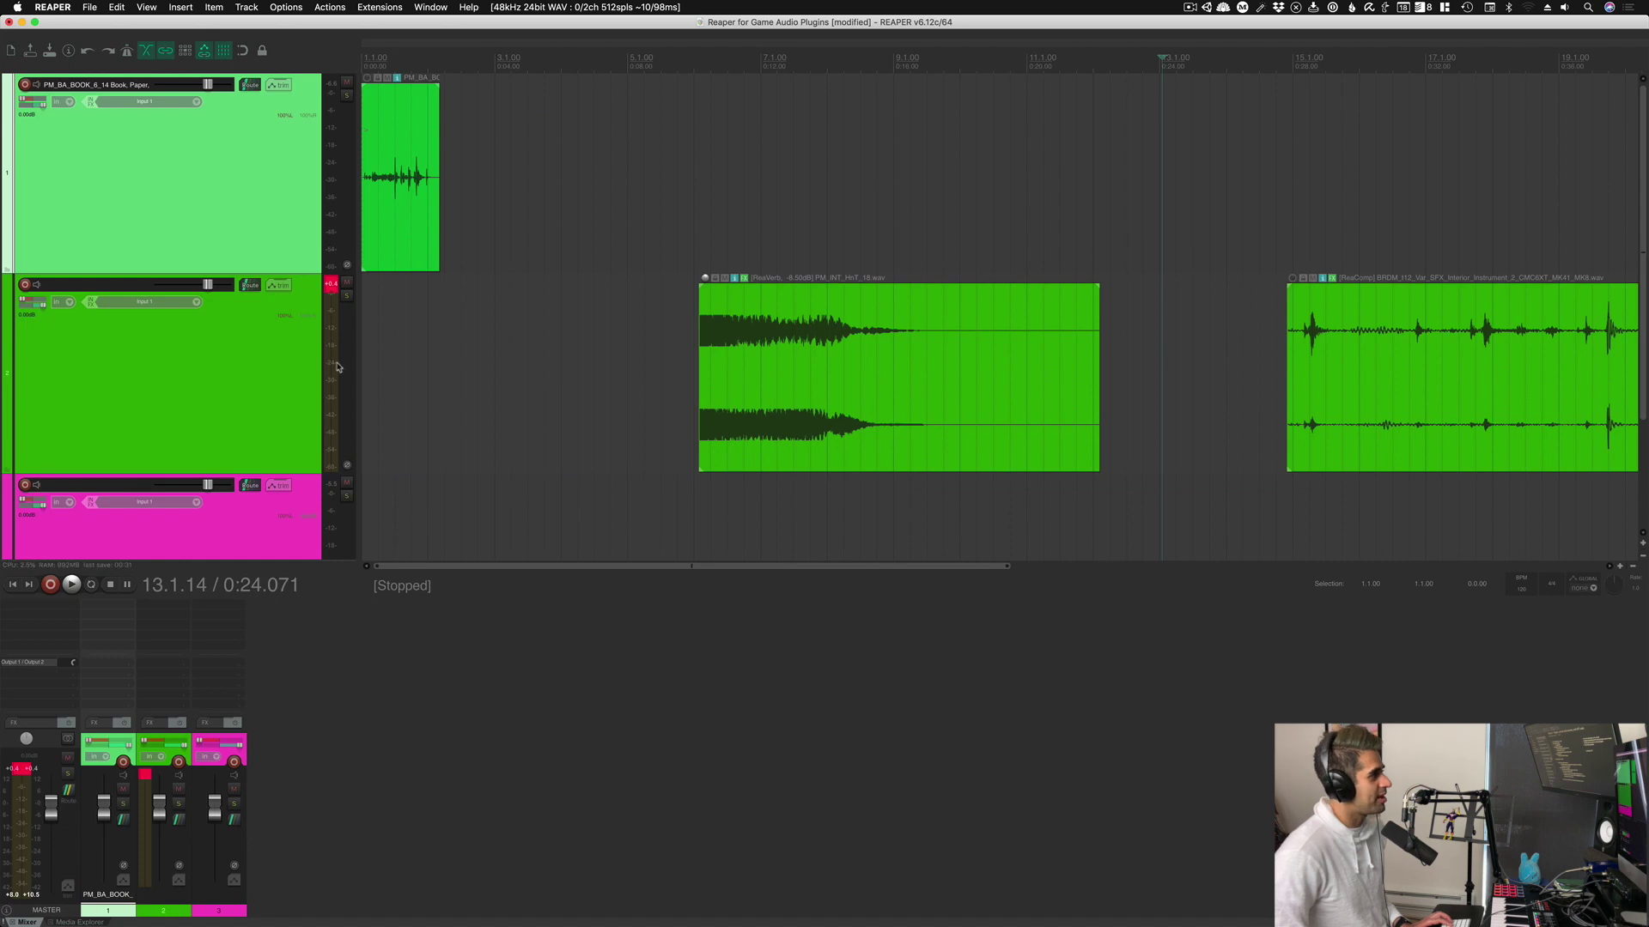
Step: Insert ReaComp on track 2 itself, and select the track's first audio item to contrast track and item effects
left_click(292, 375)
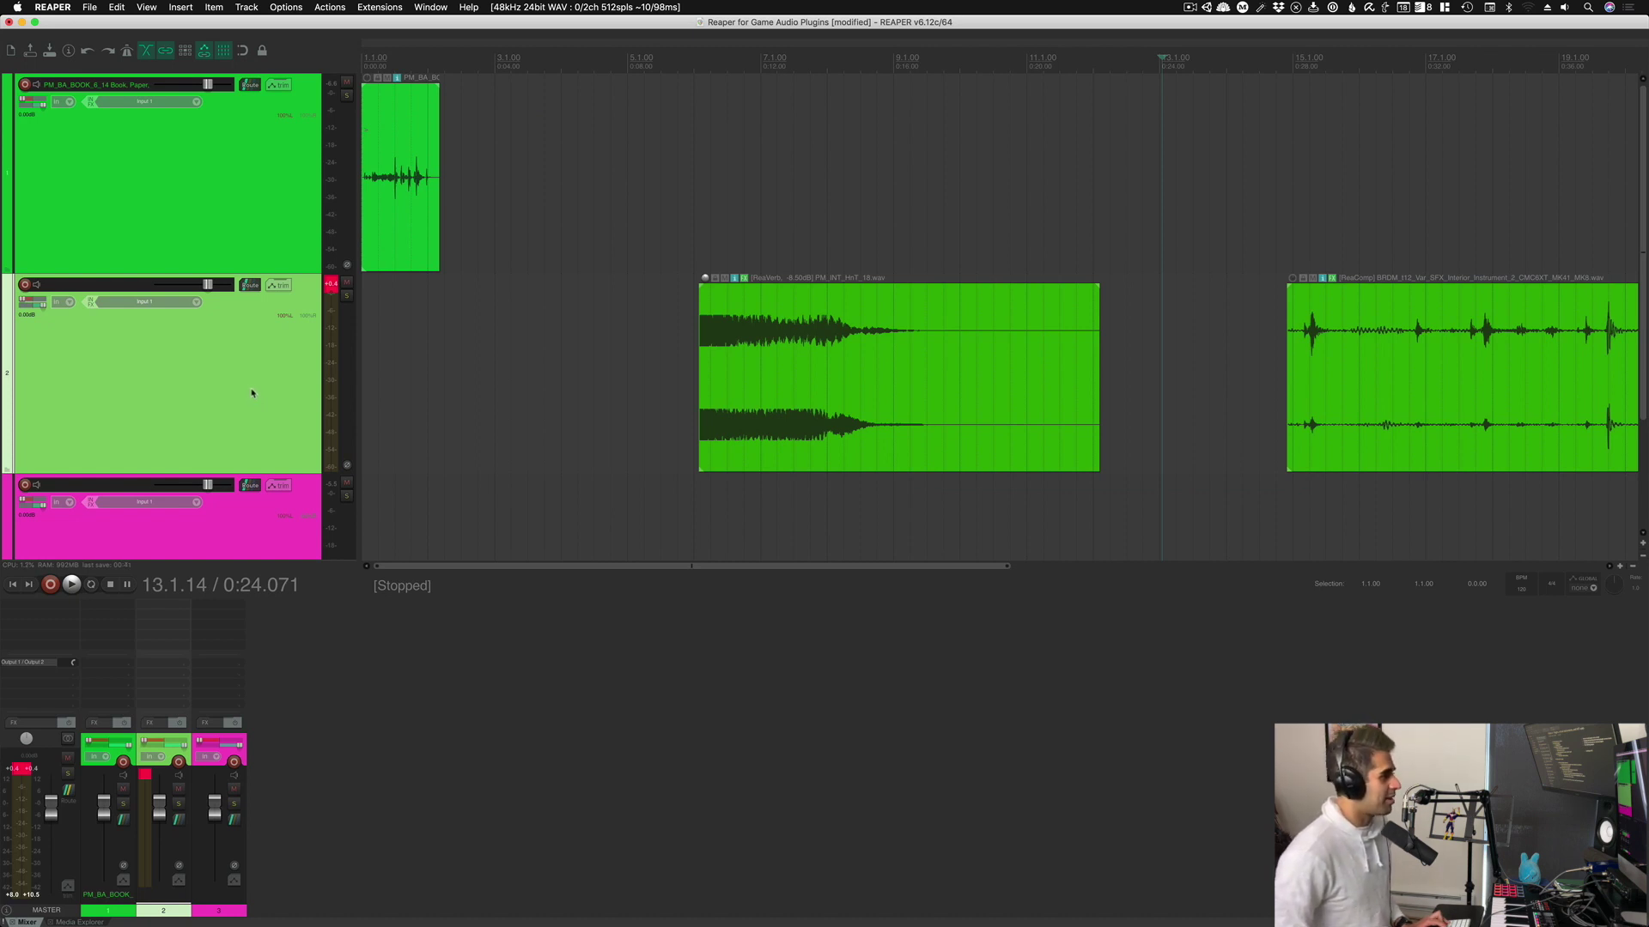
key("ctrl+shift+c")
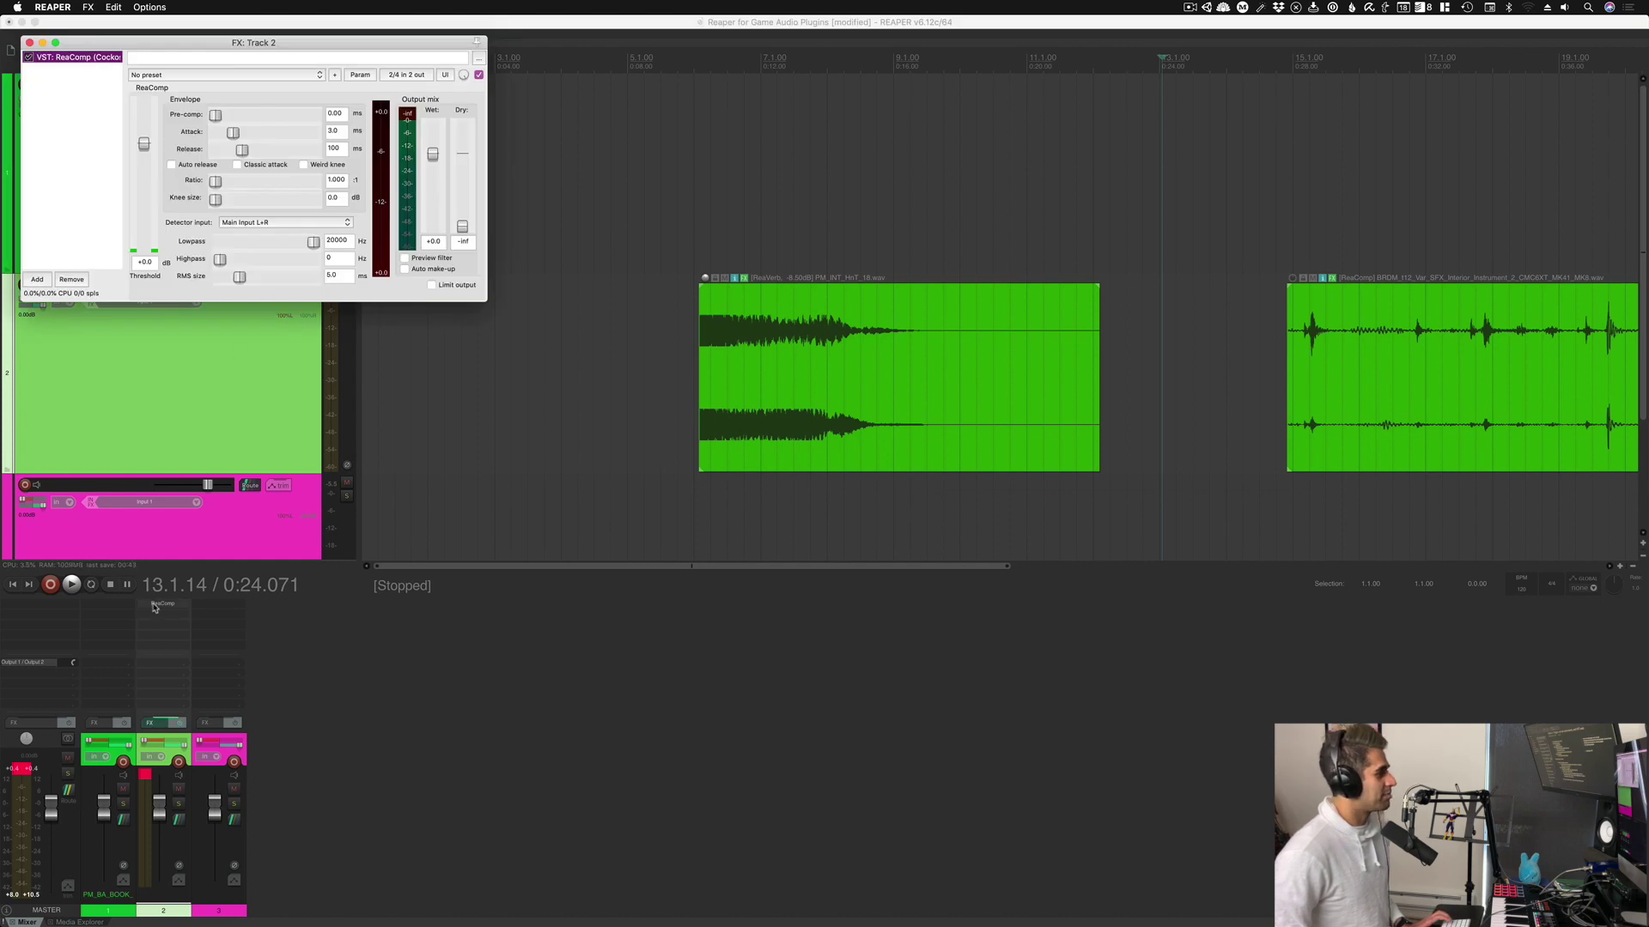
left_click(912, 369)
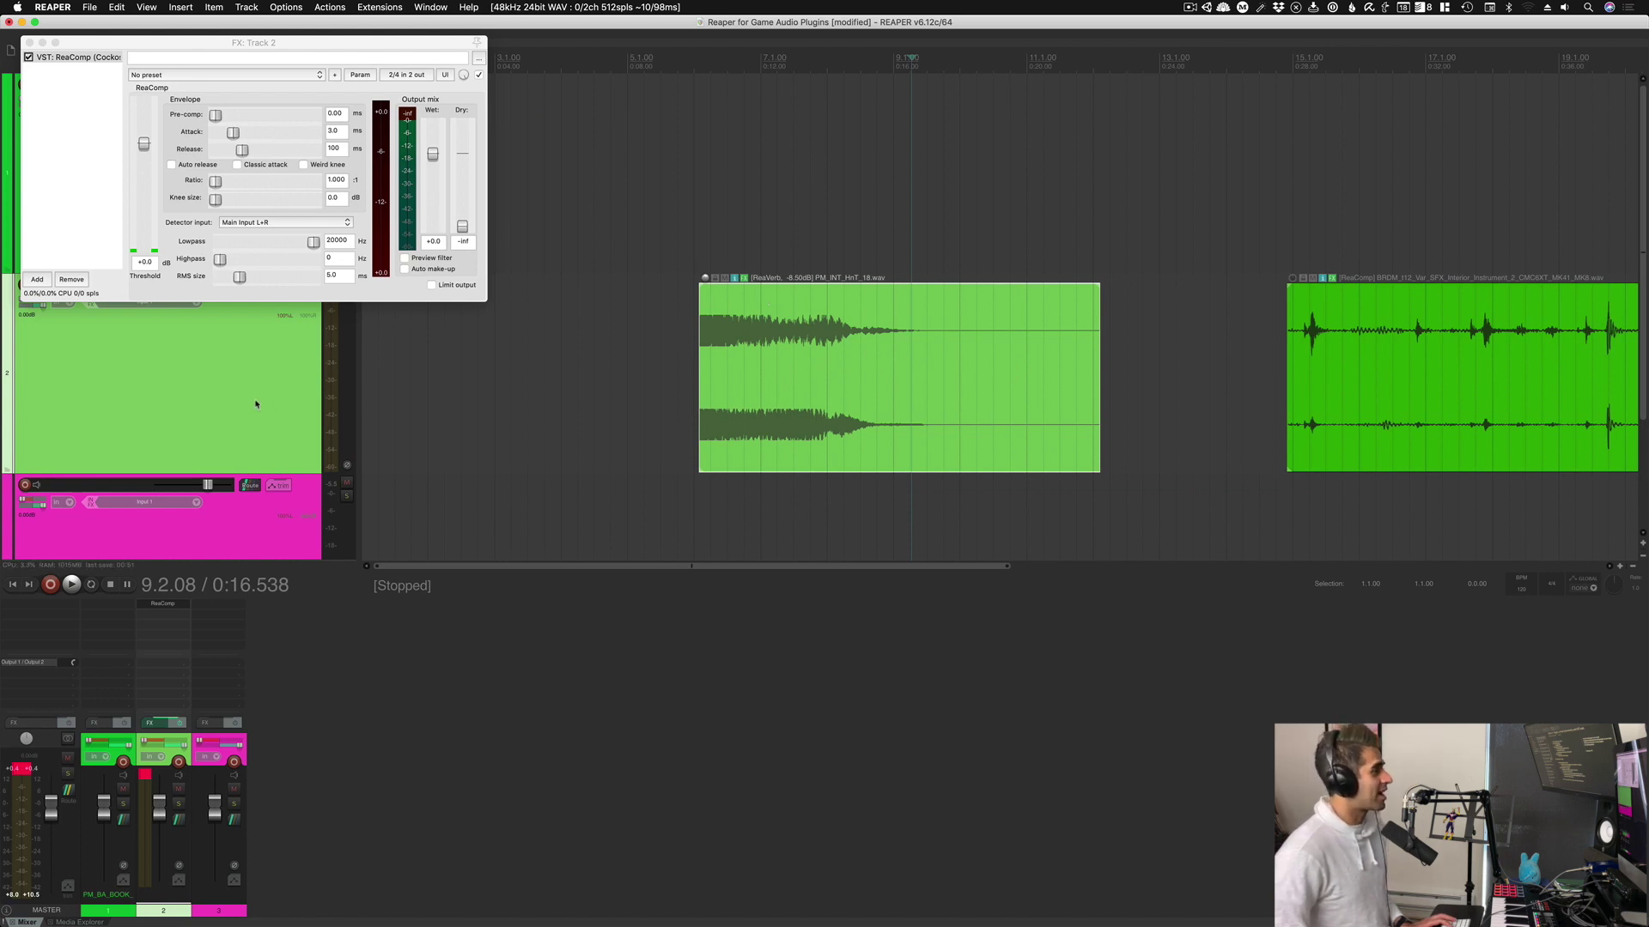
left_click(648, 312)
left_click(868, 350)
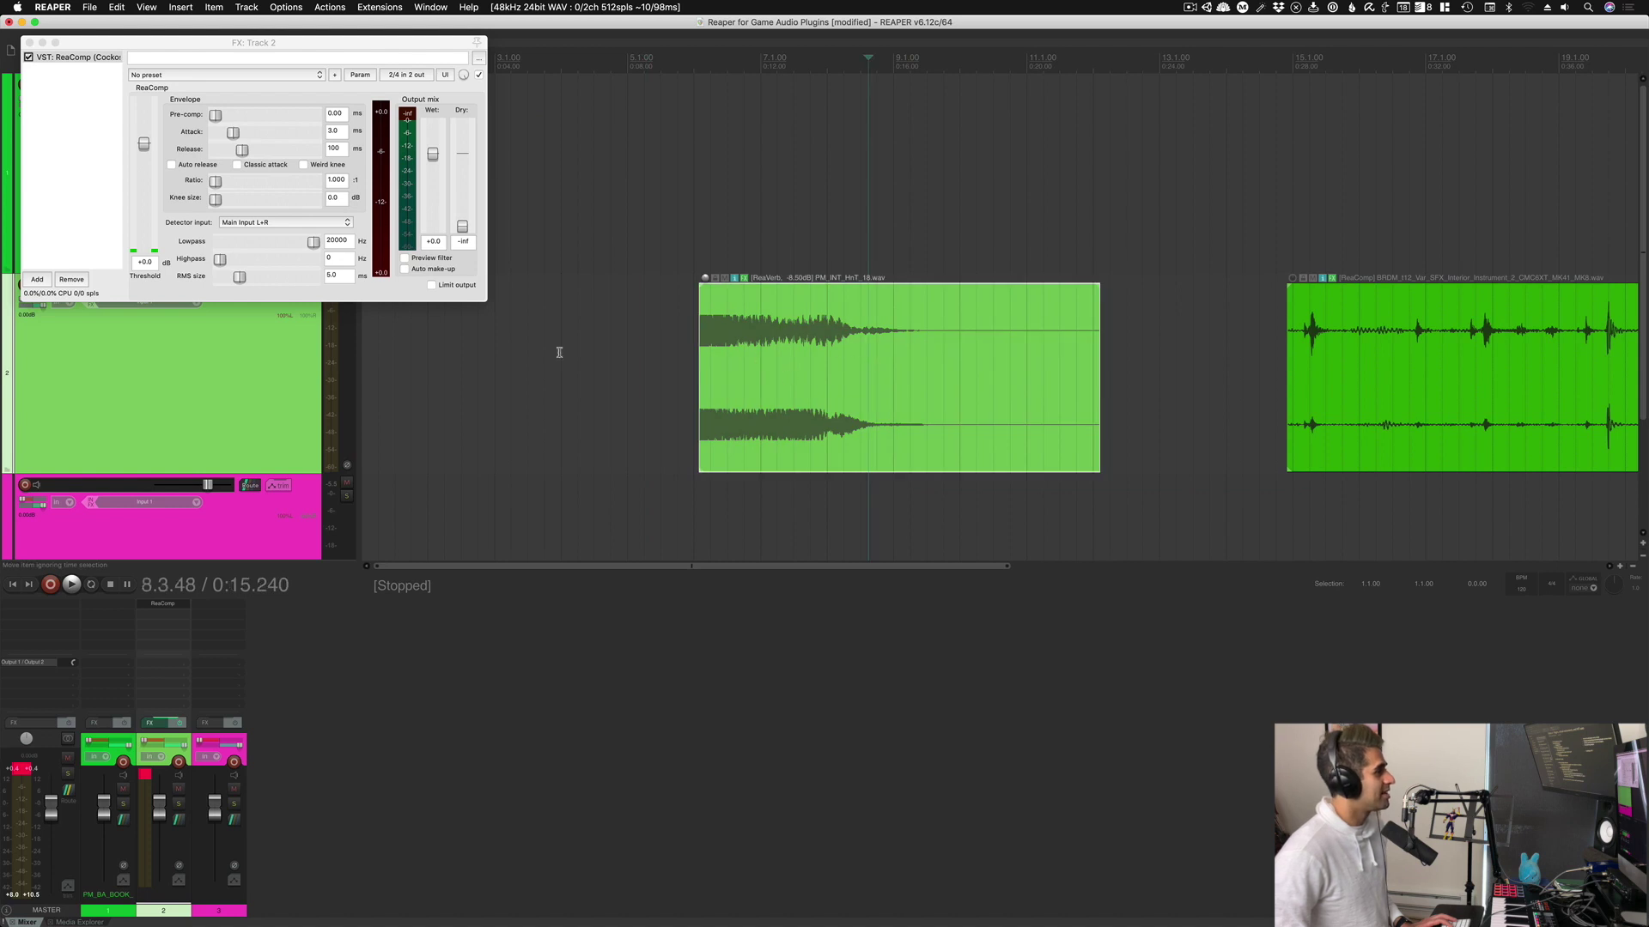
left_click(530, 354)
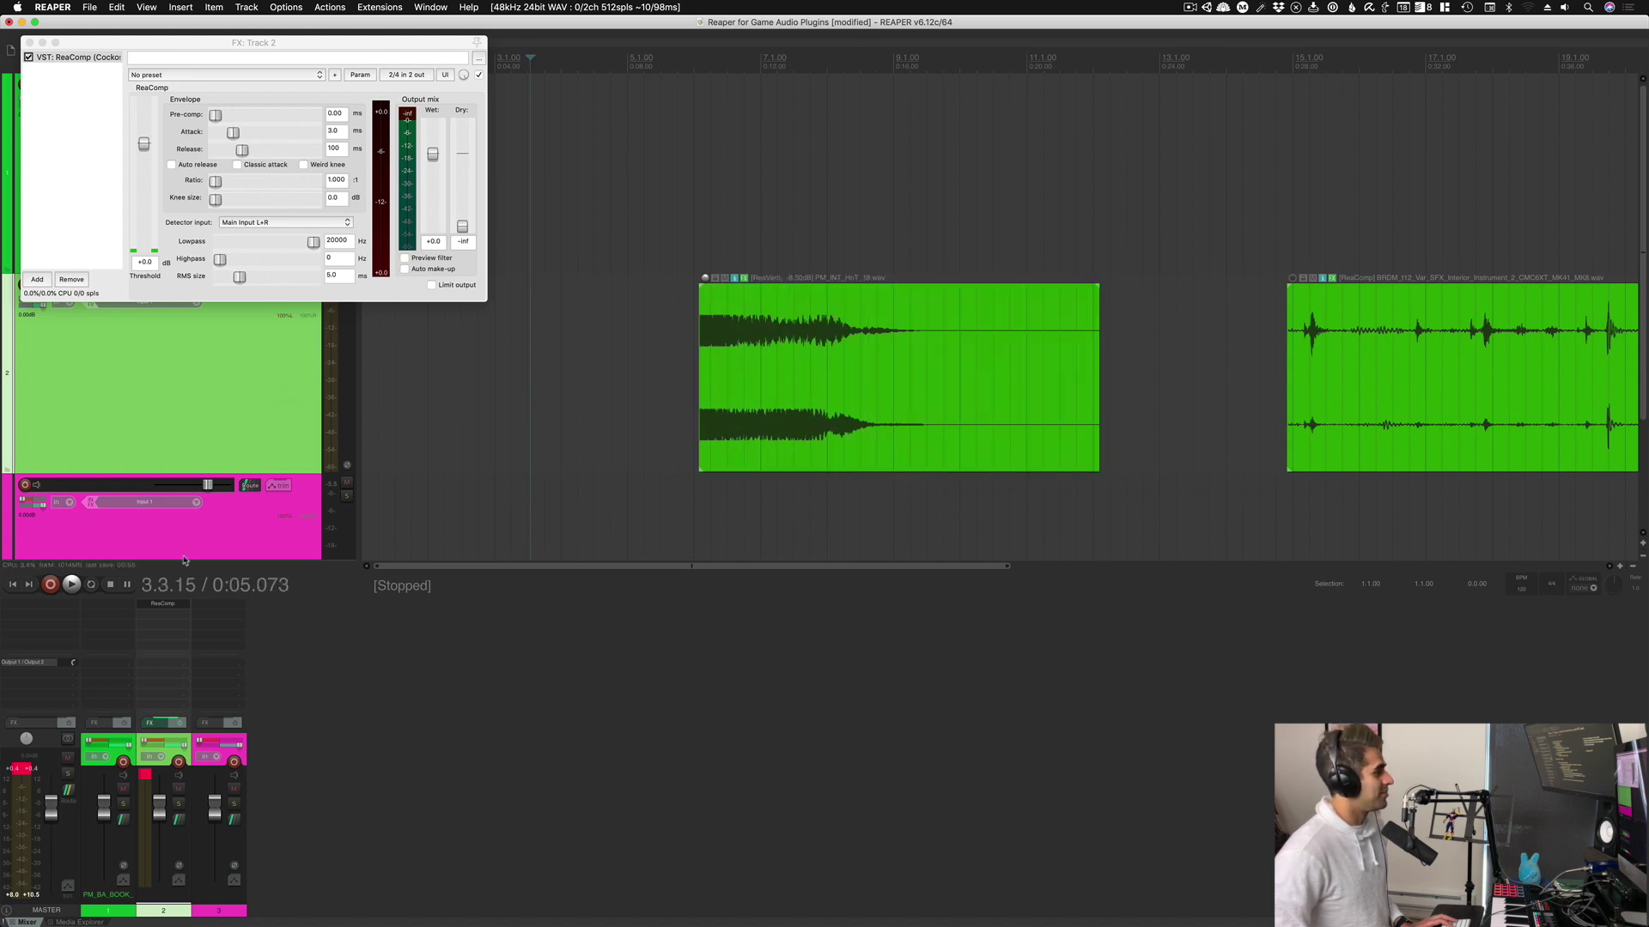